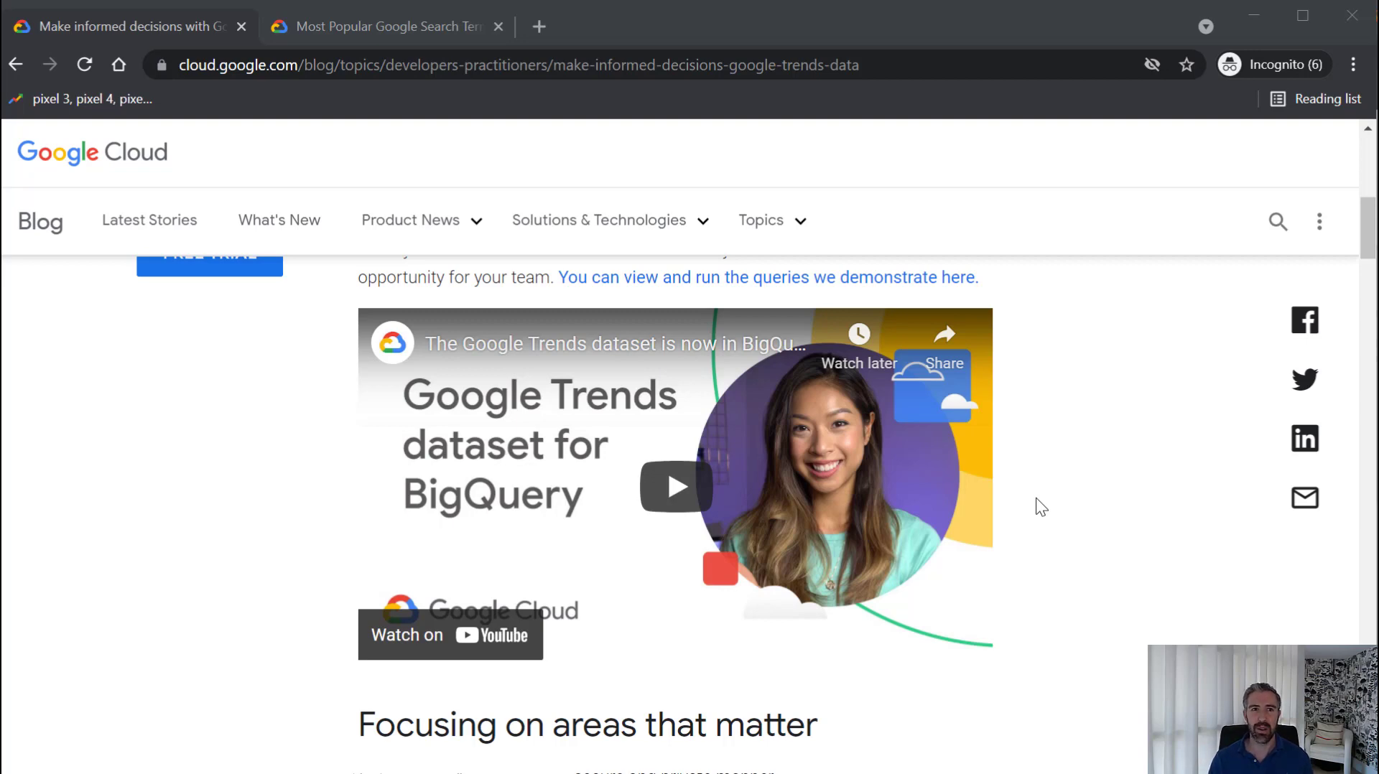
Look through the Google Cloud blog post on the top 25 Google Search terms in BigQuery
click(287, 26)
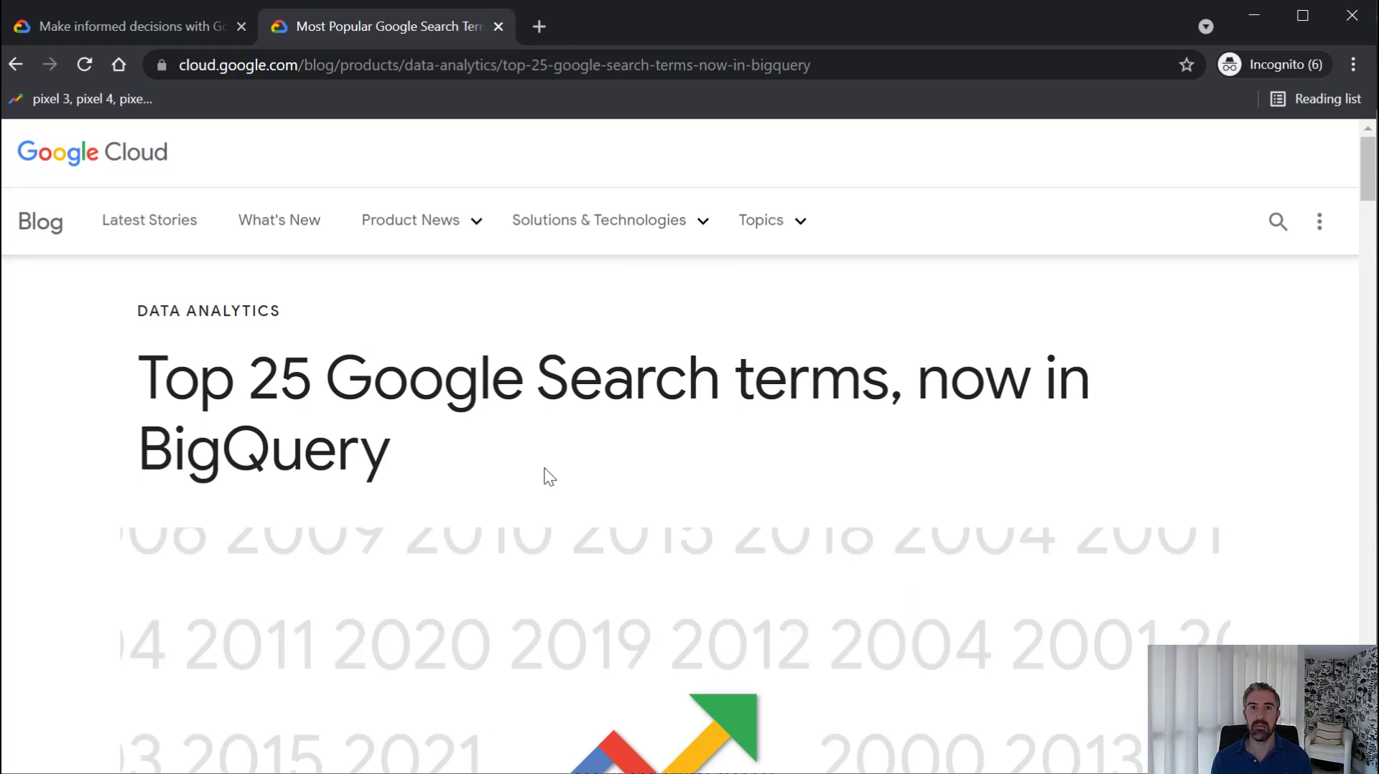
scroll(546, 474, down, 20)
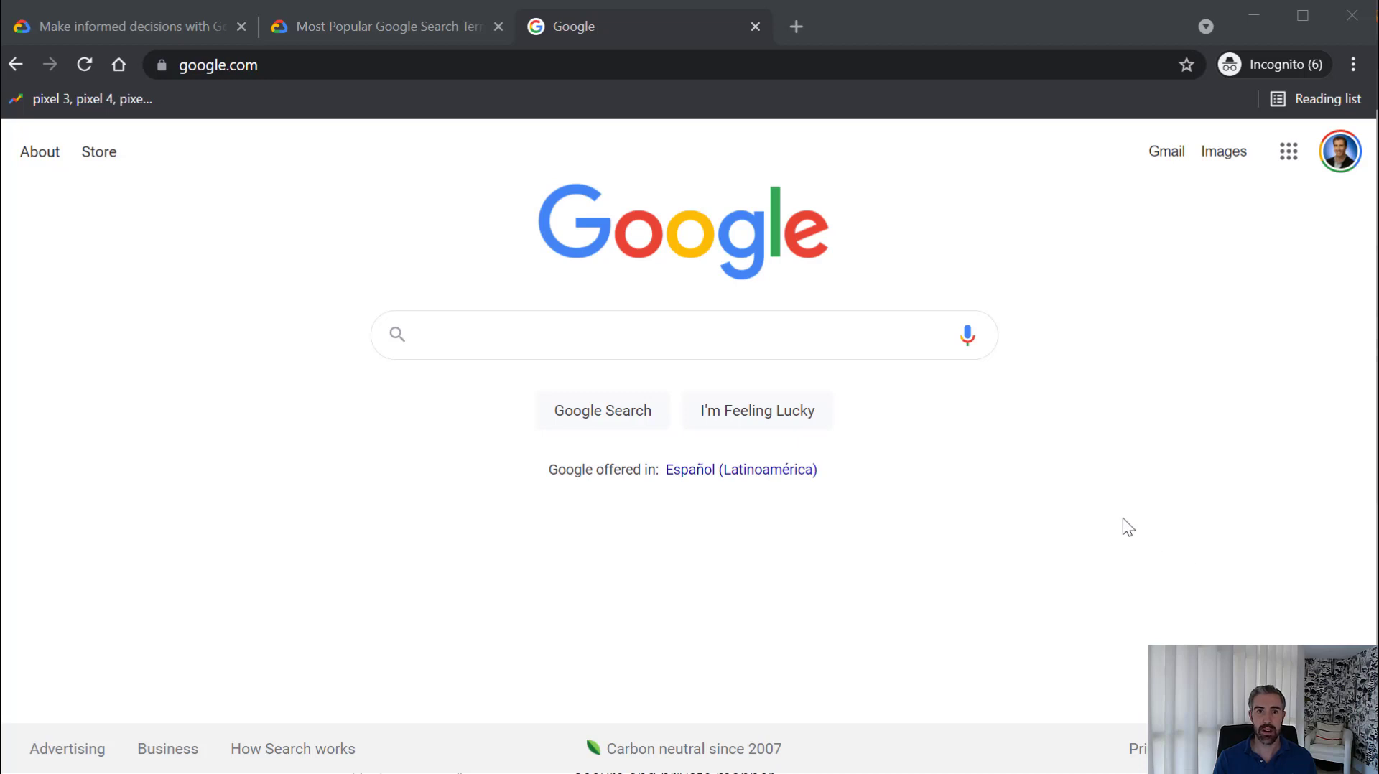
Search Google for "bigquery sandbox" and open the "Using the BigQuery sandbox" documentation page
click(816, 336)
text(bi)
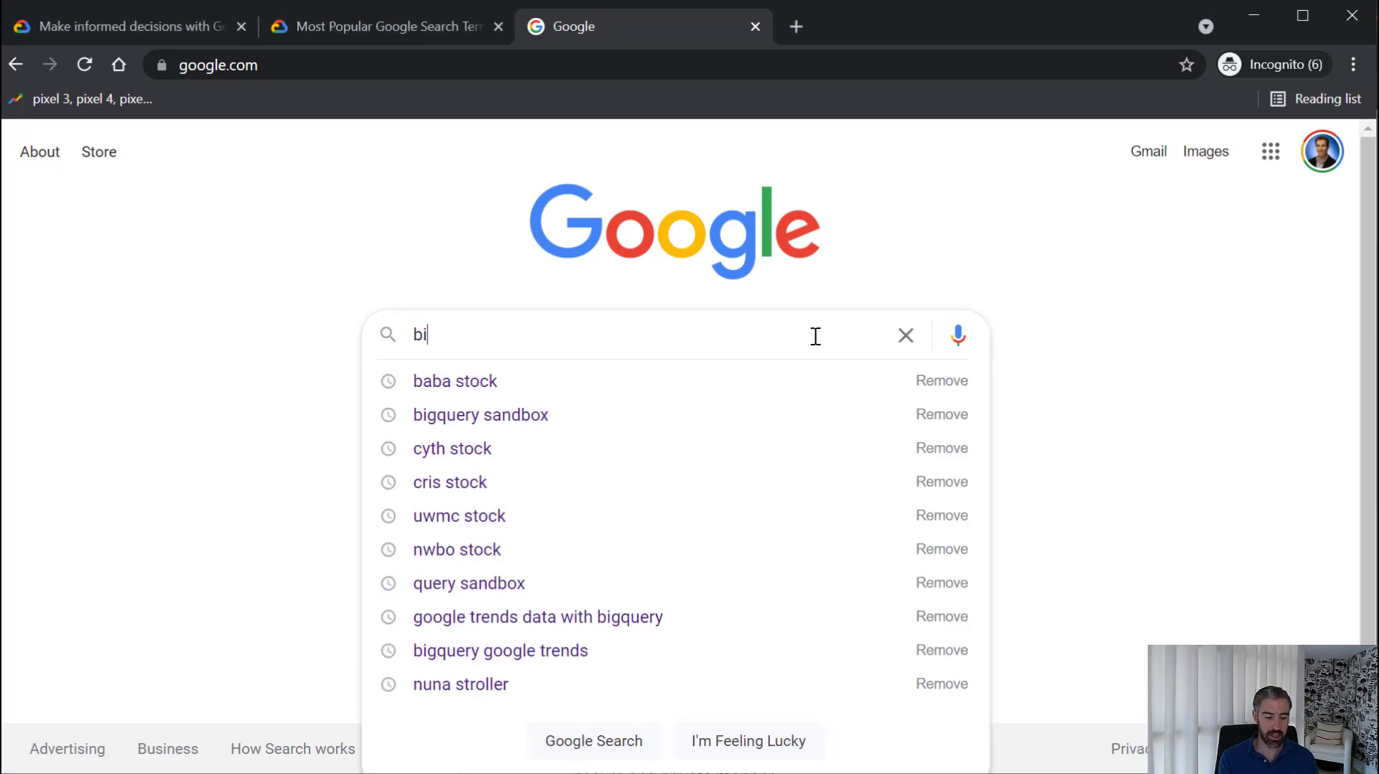
key(Down)
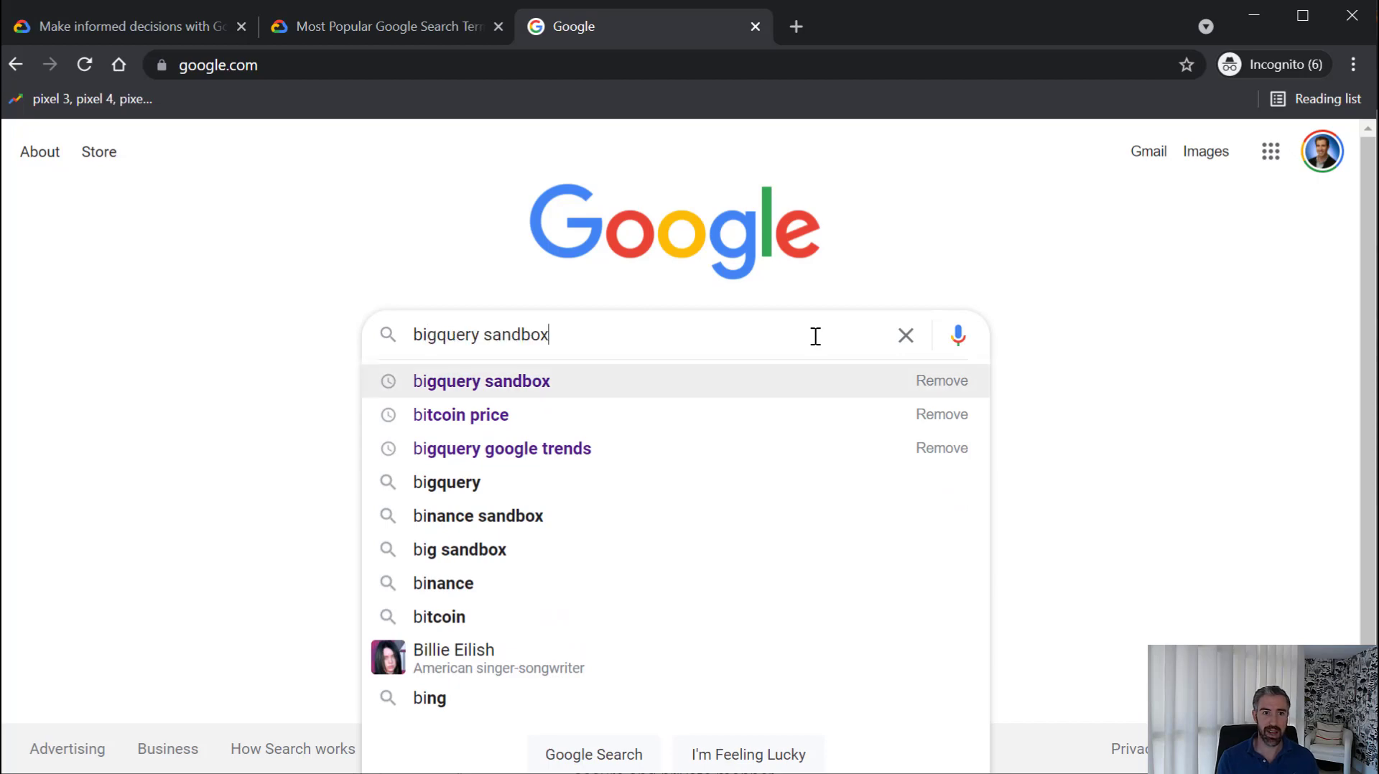
key(Return)
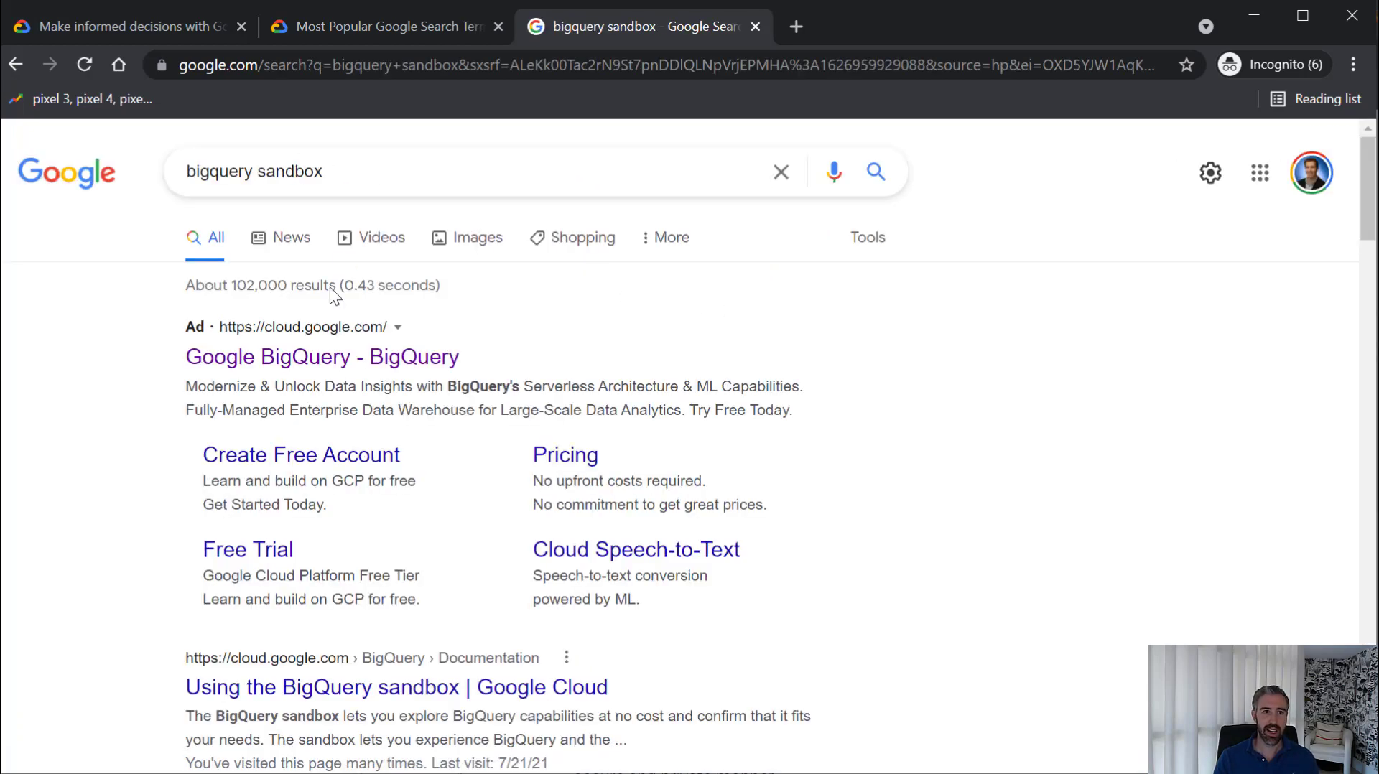
click(316, 687)
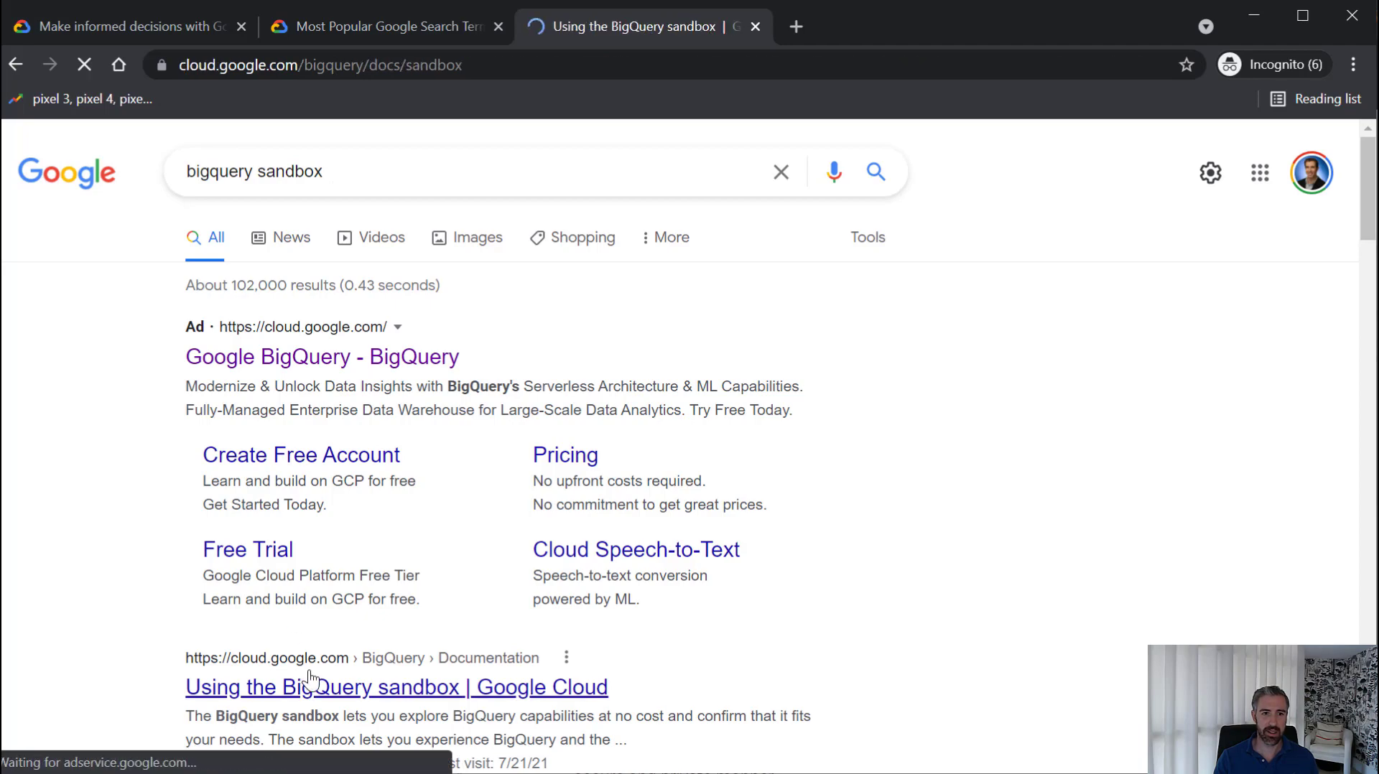
Open BigQuery from the sandbox guide and check the project list, keeping the Google Trends project selected
scroll(431, 531, down, 6)
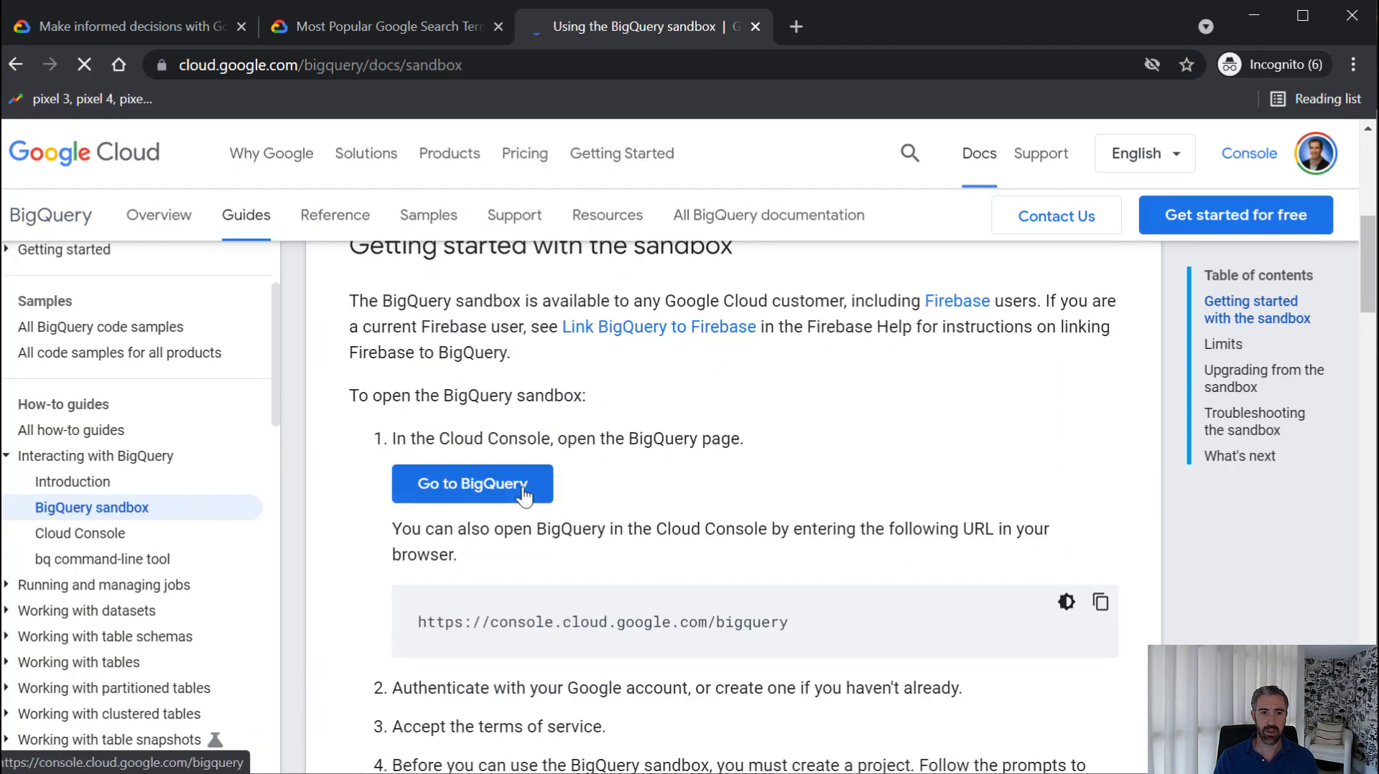
click(499, 489)
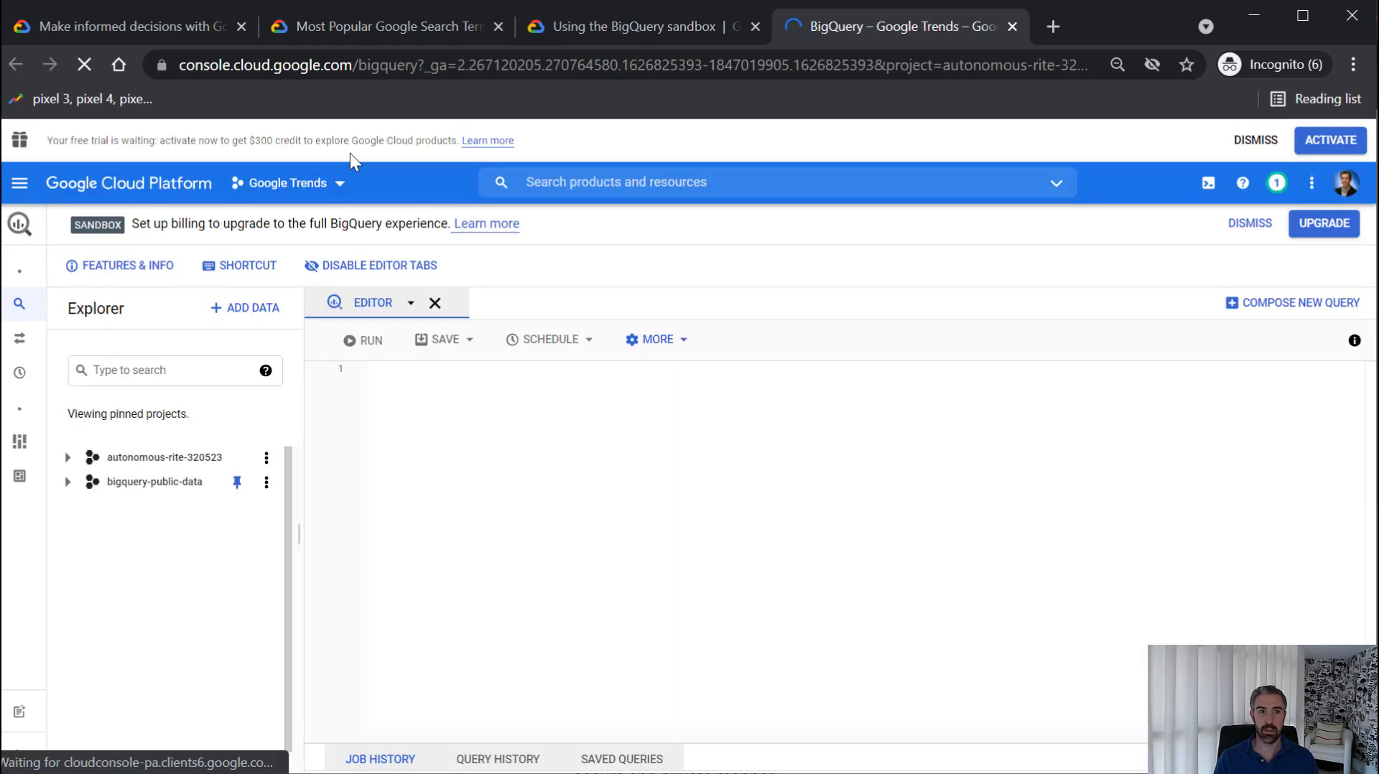
click(340, 185)
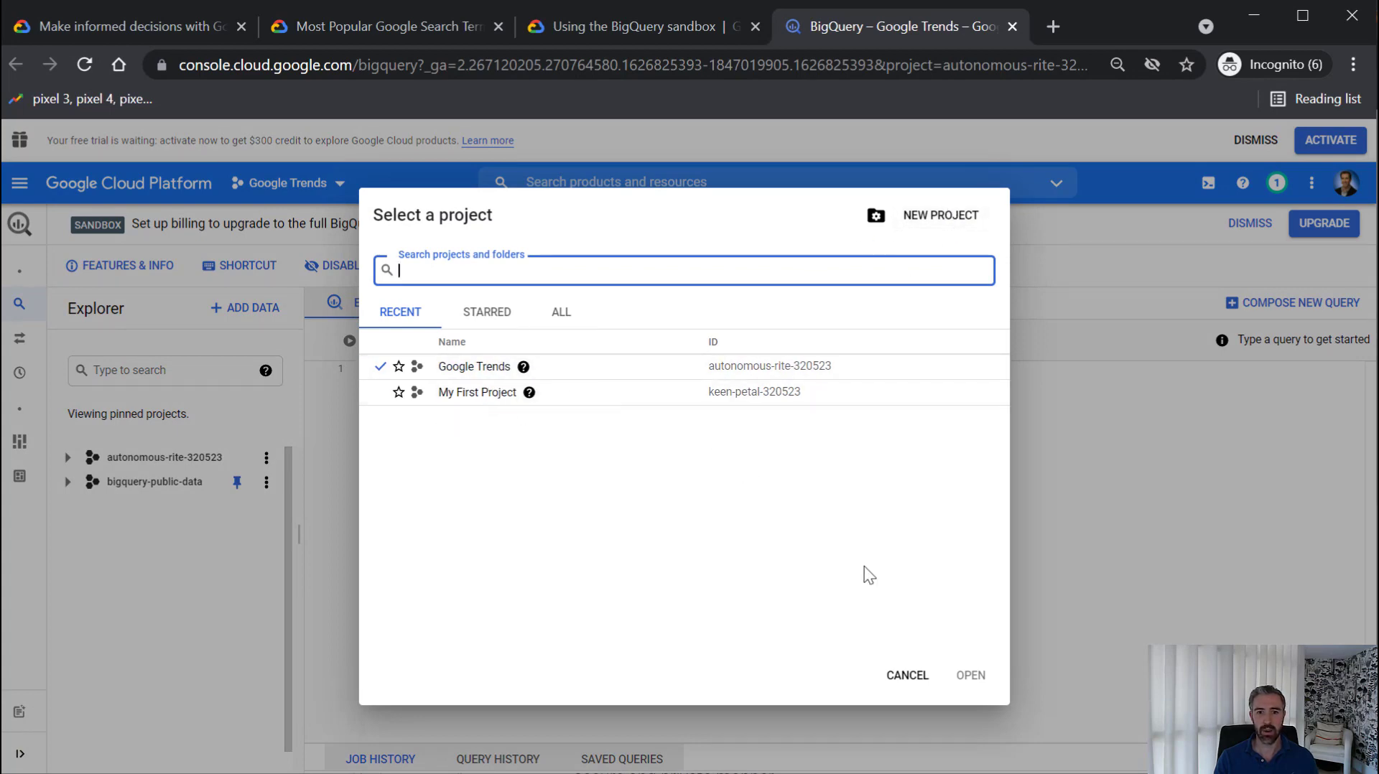
click(909, 675)
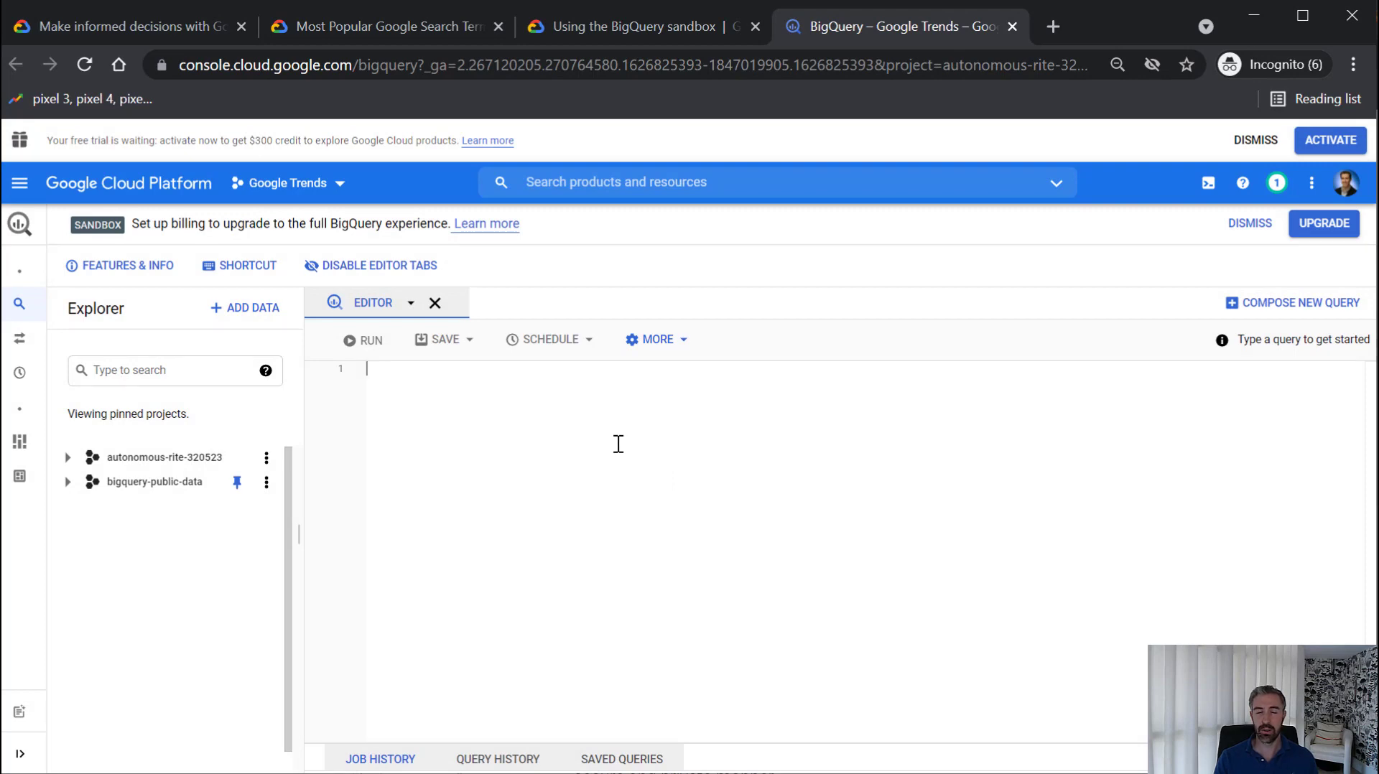
Copy the two-line top_terms query with the refresh_date filter from the Top 25 blog post into the BigQuery editor
click(421, 26)
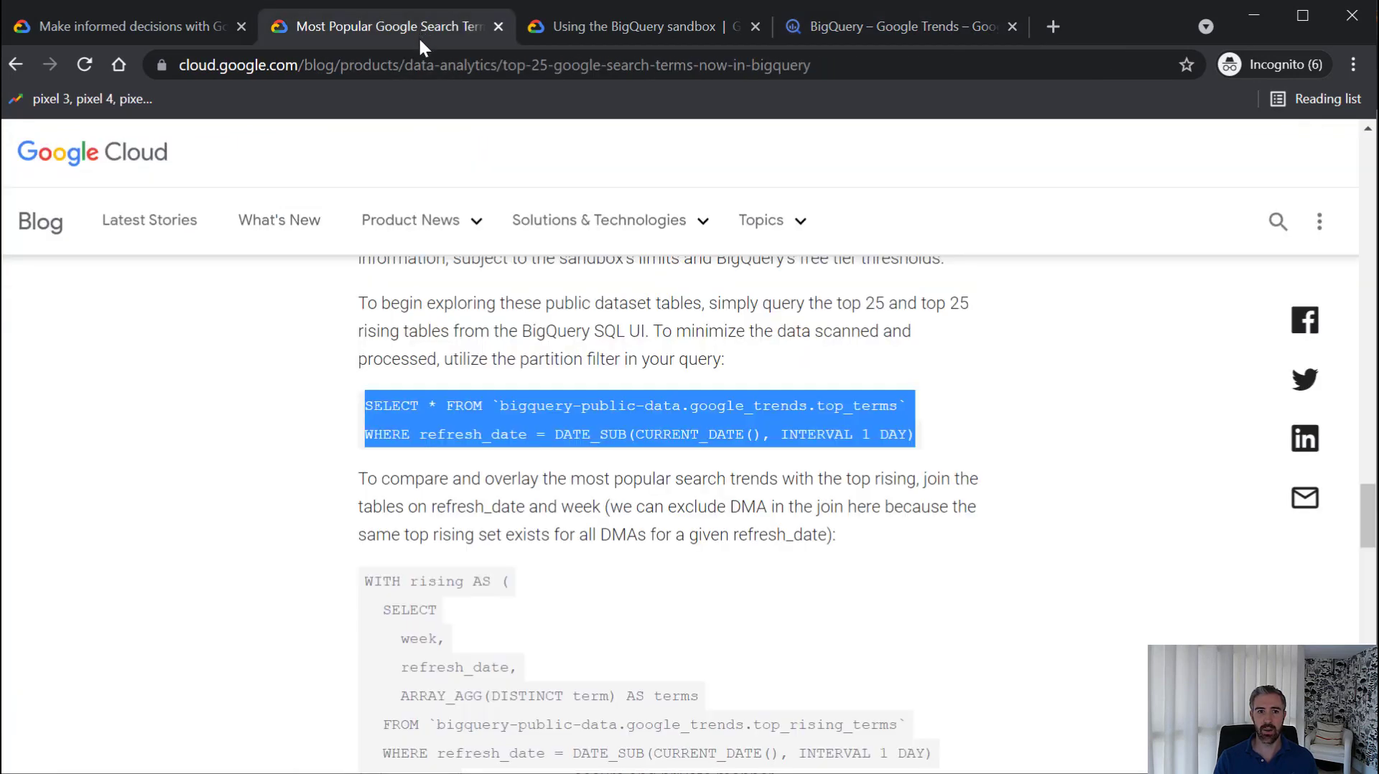
click(1006, 459)
scroll(1013, 403, up, 6)
scroll(1013, 402, down, 4)
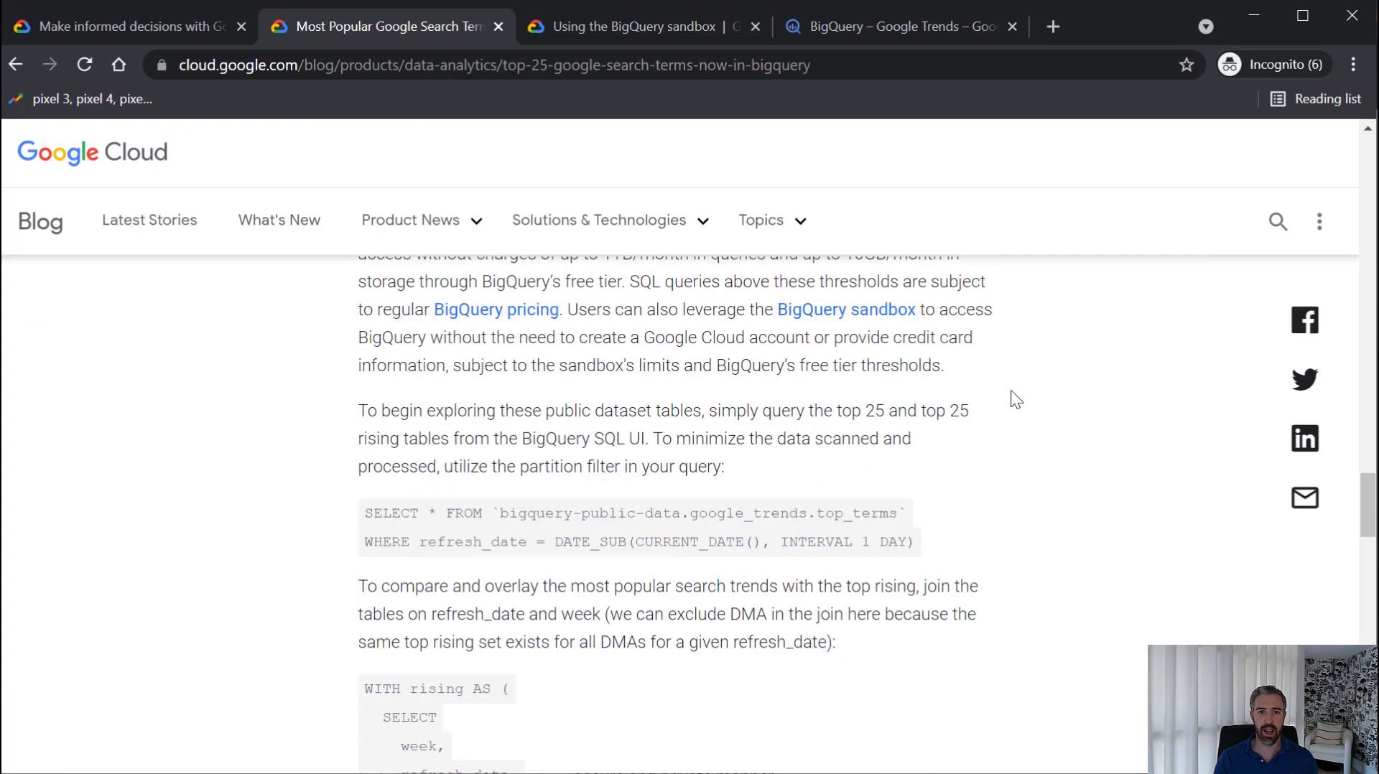
scroll(1012, 404, down, 9)
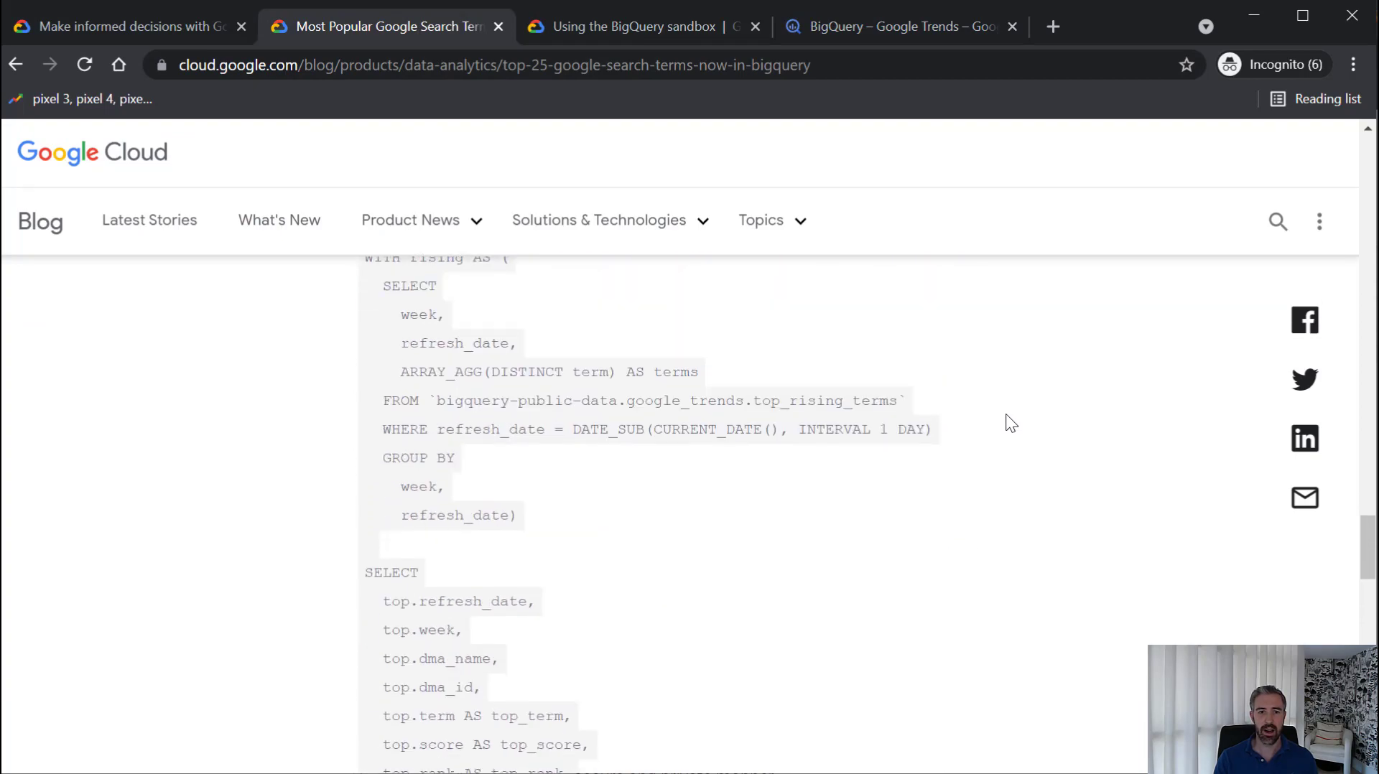
scroll(1009, 423, down, 3)
scroll(1009, 424, up, 6)
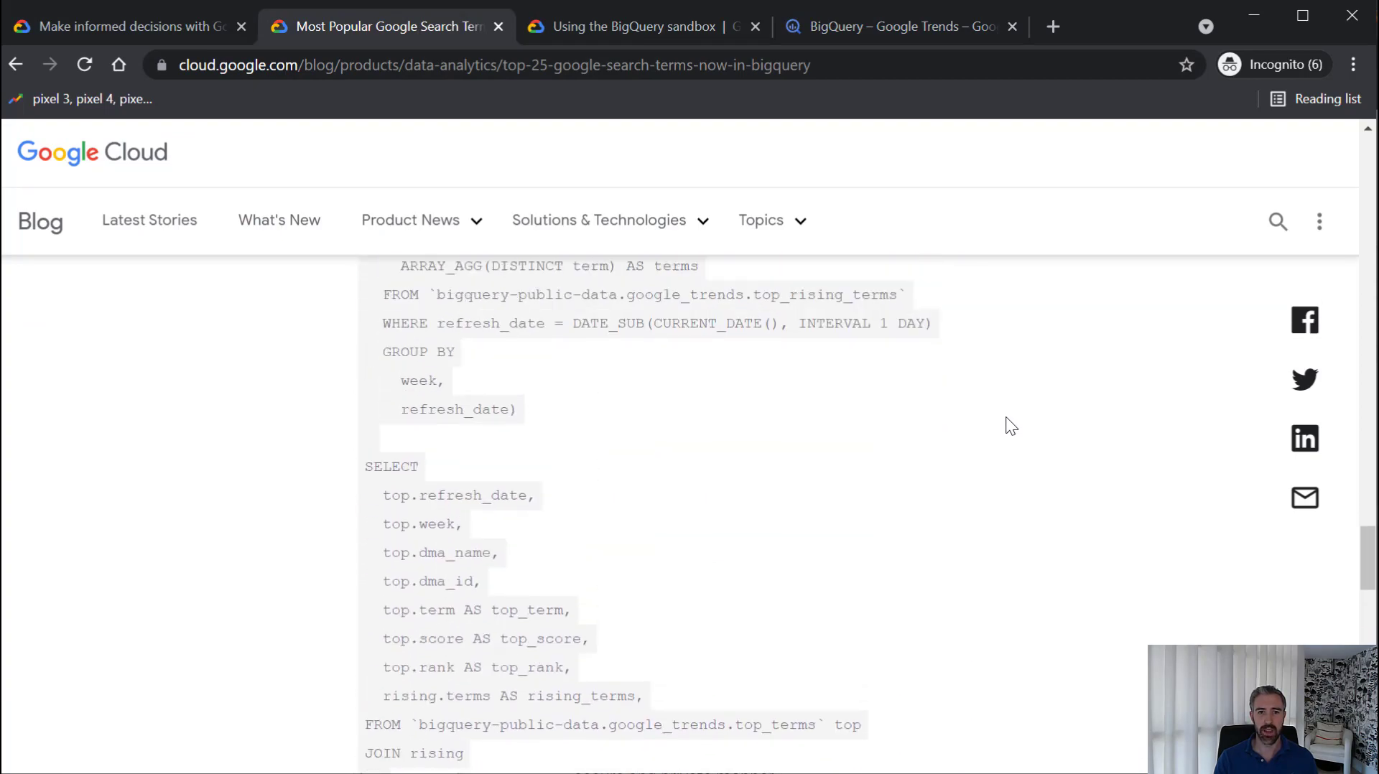
scroll(1010, 426, up, 5)
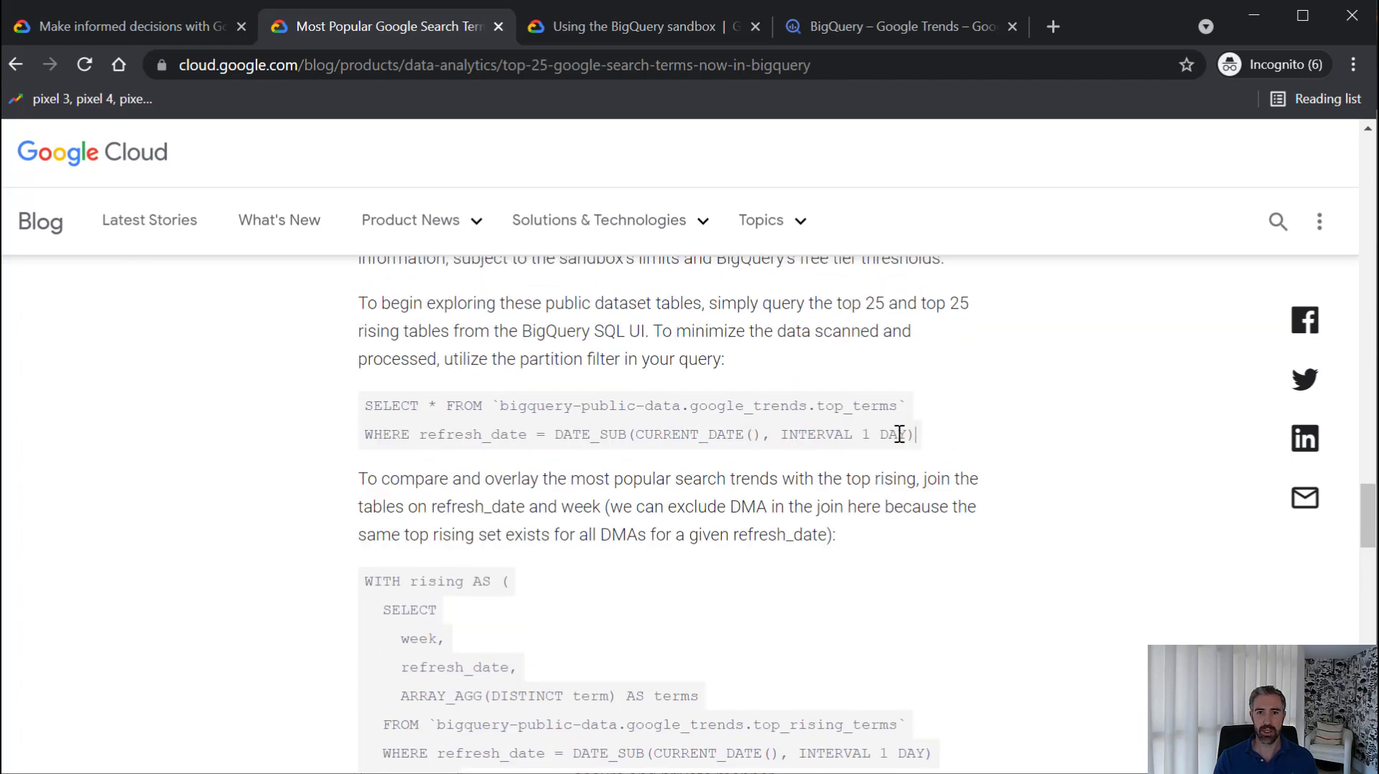
drag(913, 434, 360, 408)
key(ctrl+c)
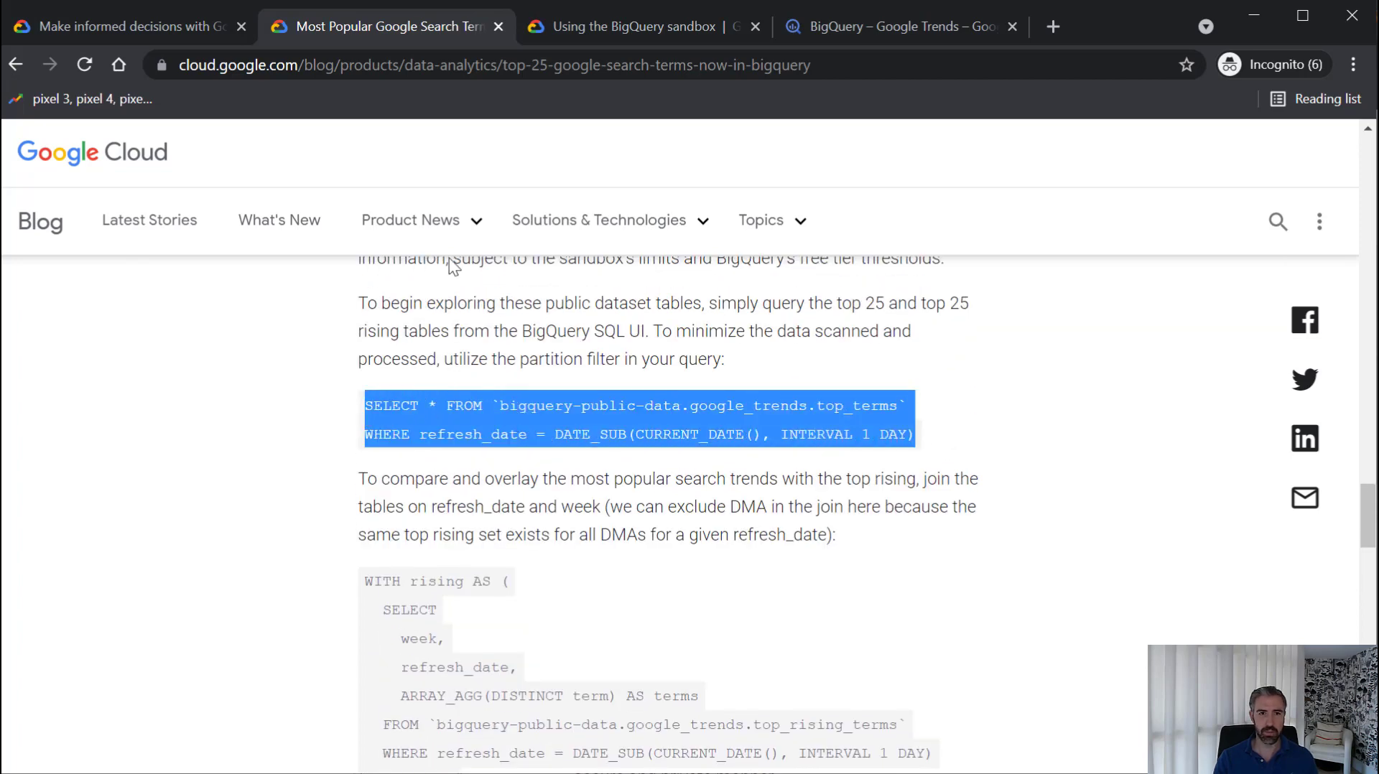
click(861, 21)
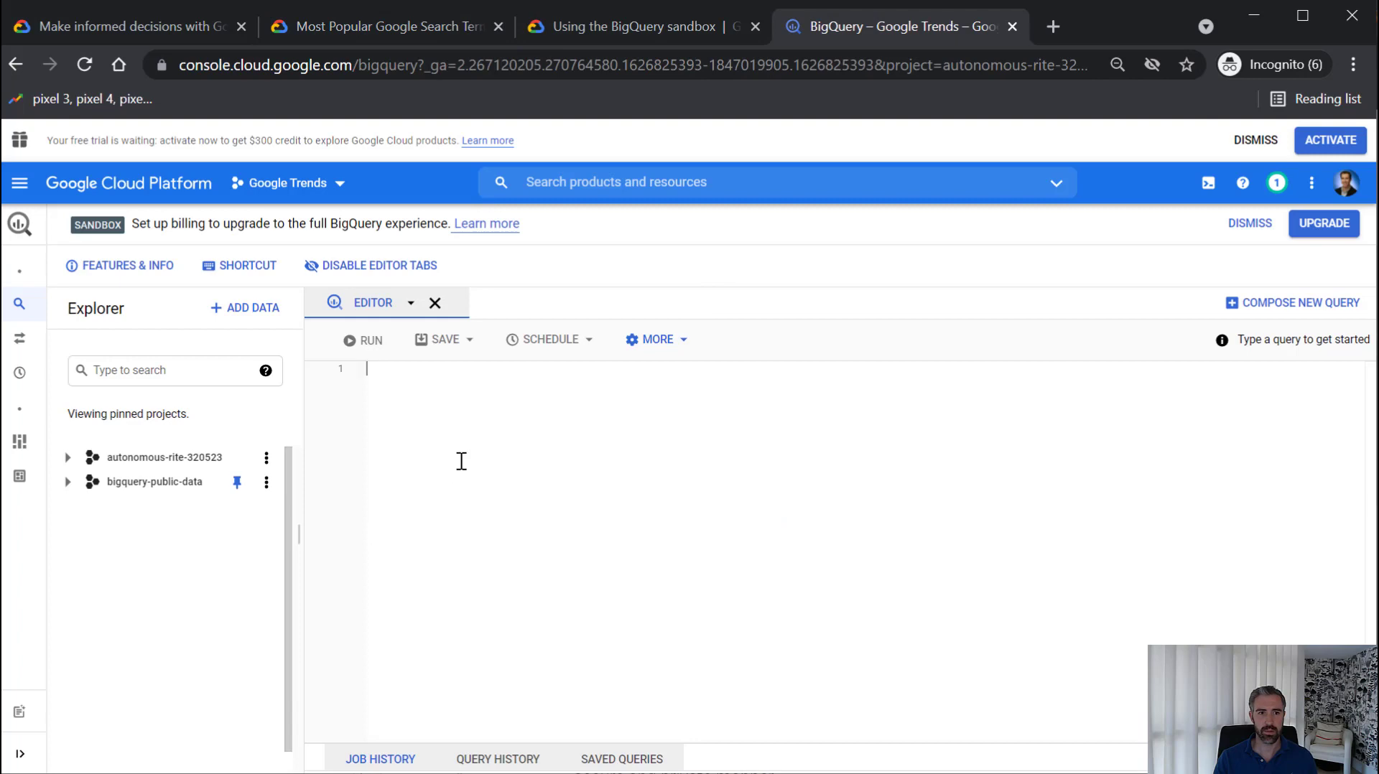
key(ctrl+v)
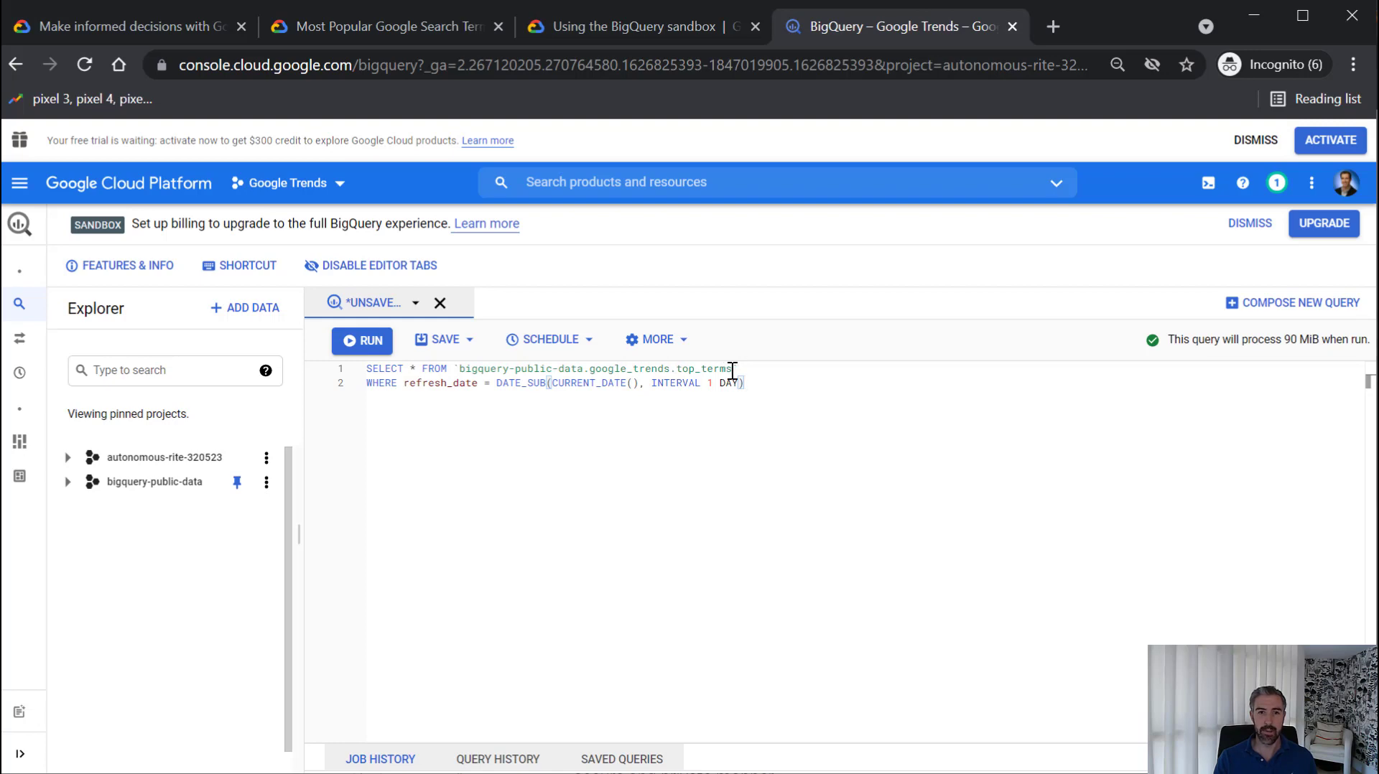
Try pointing the query at the top_rising_terms table and restore the top_terms table name
click(694, 369)
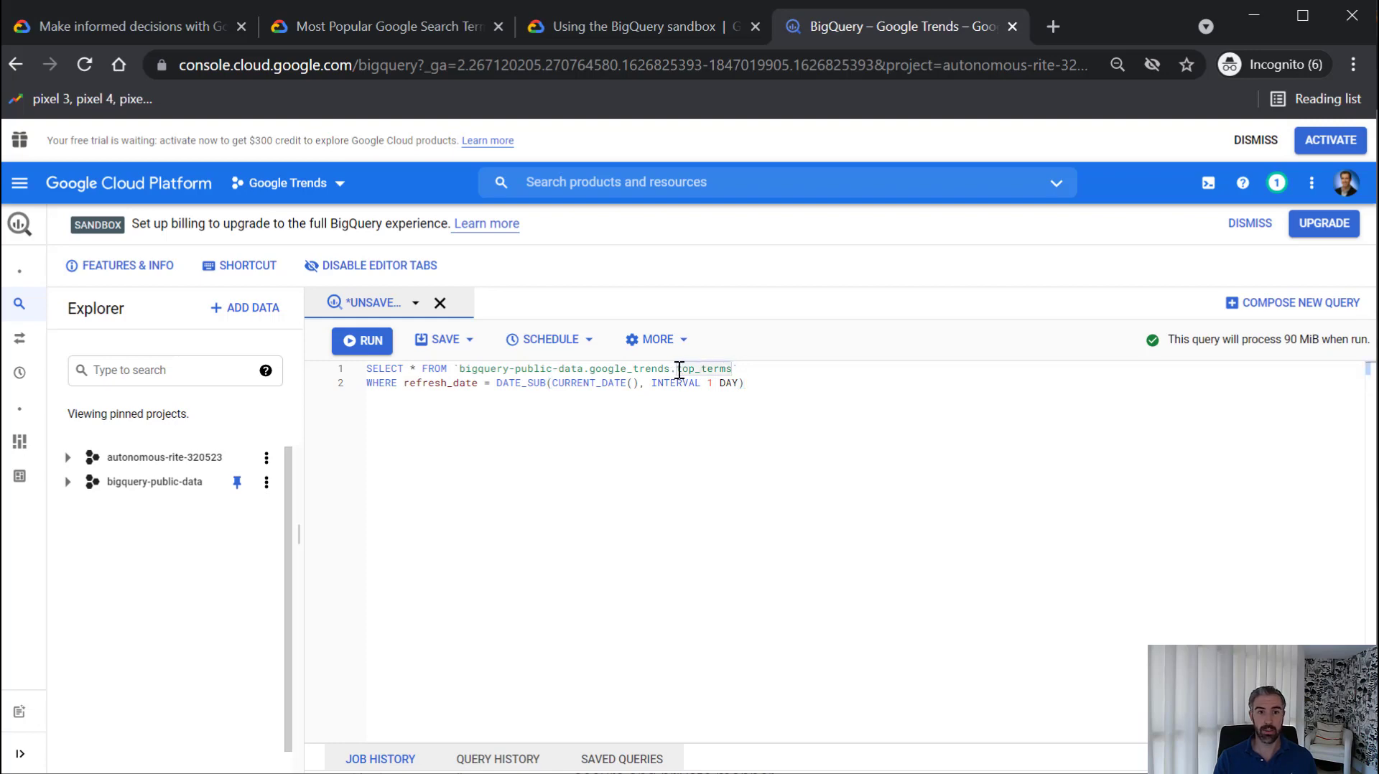
text(s)
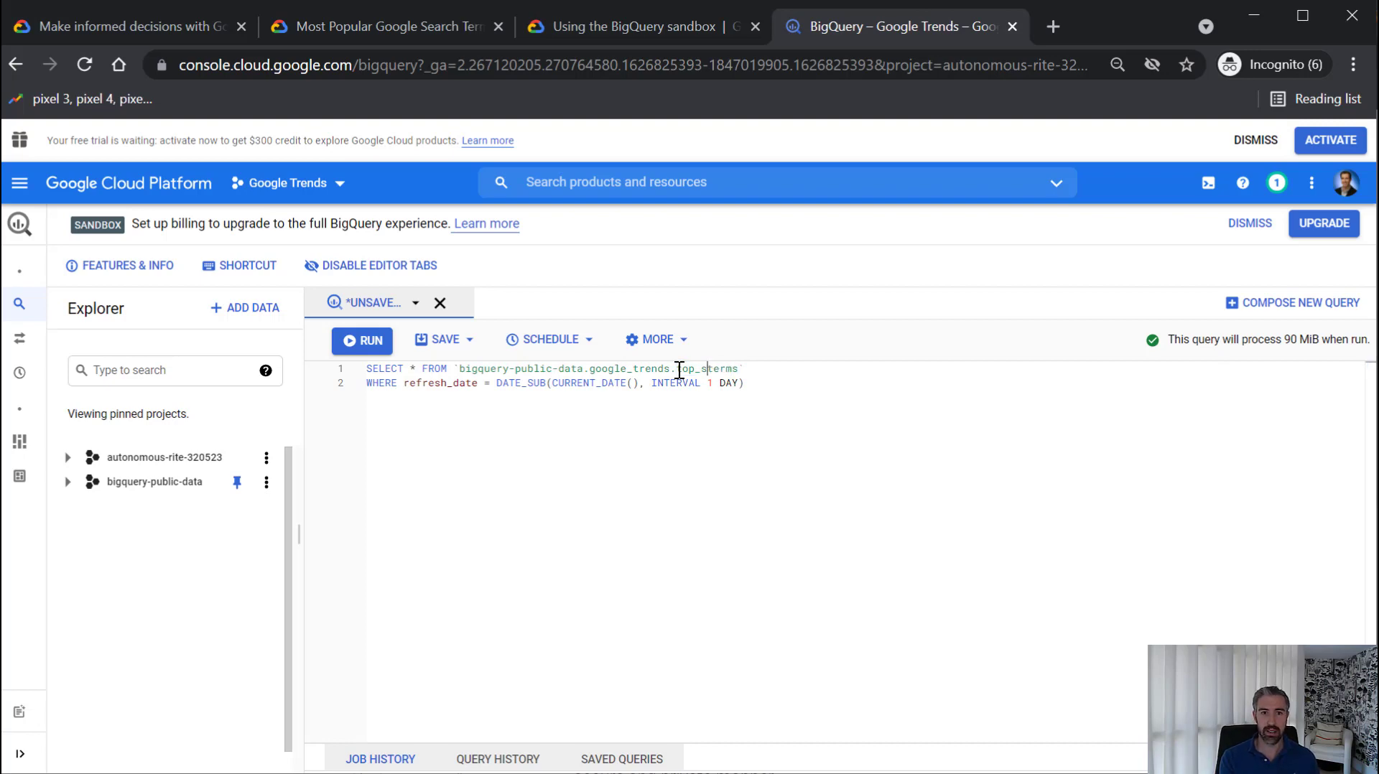
key(BackSpace)
text(rising_)
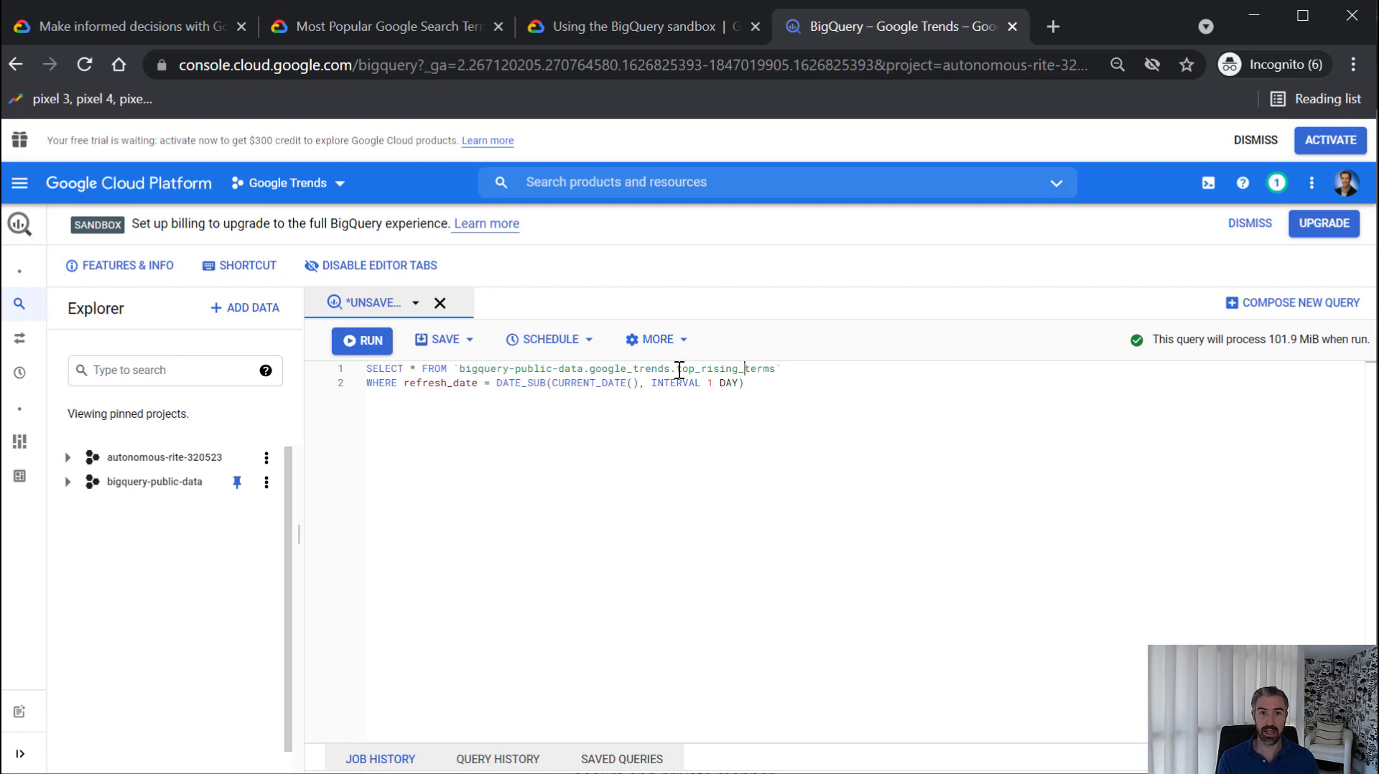
key(BackSpace)
key(BackSpace)
key(BackSpace)
key(BackSpace)
key(BackSpace)
key(BackSpace)
key(BackSpace)
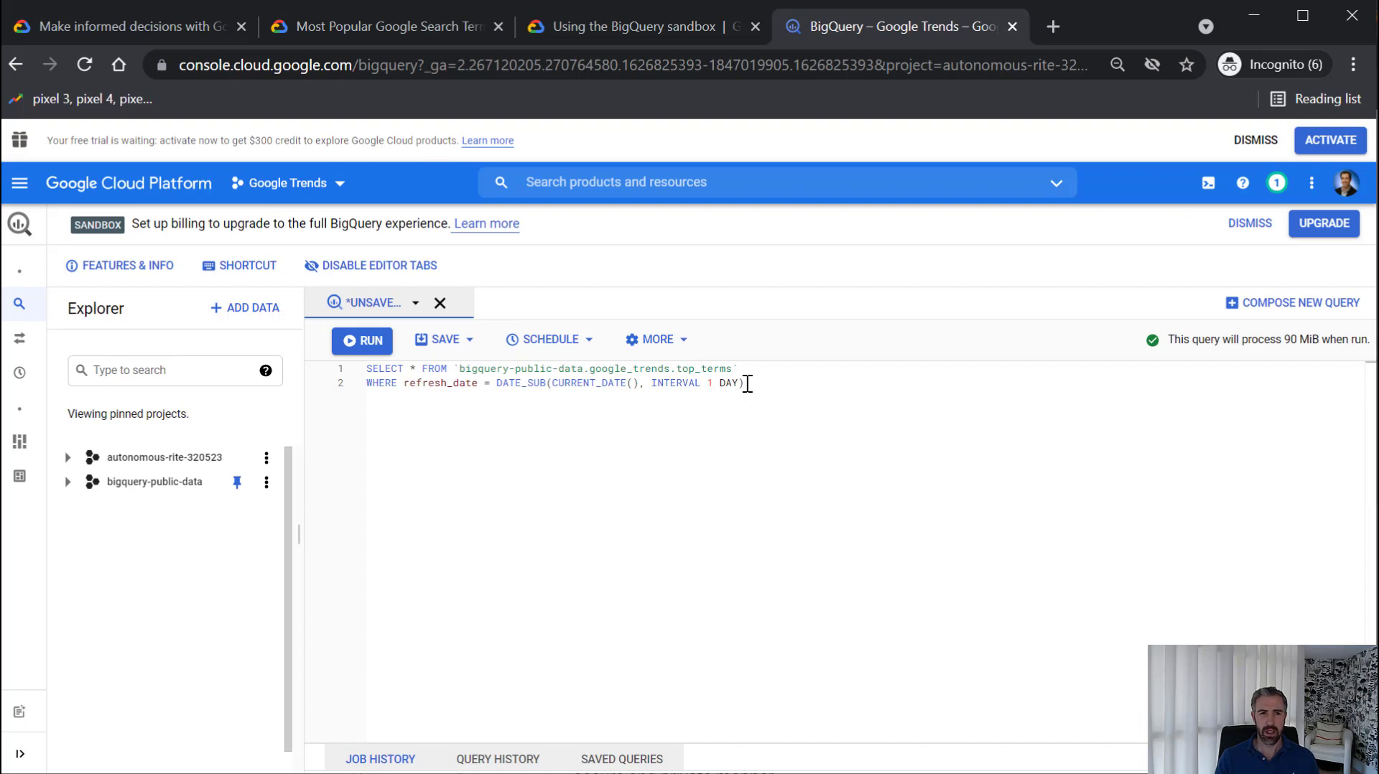
Run the top_terms query and enlarge the query results area
click(362, 345)
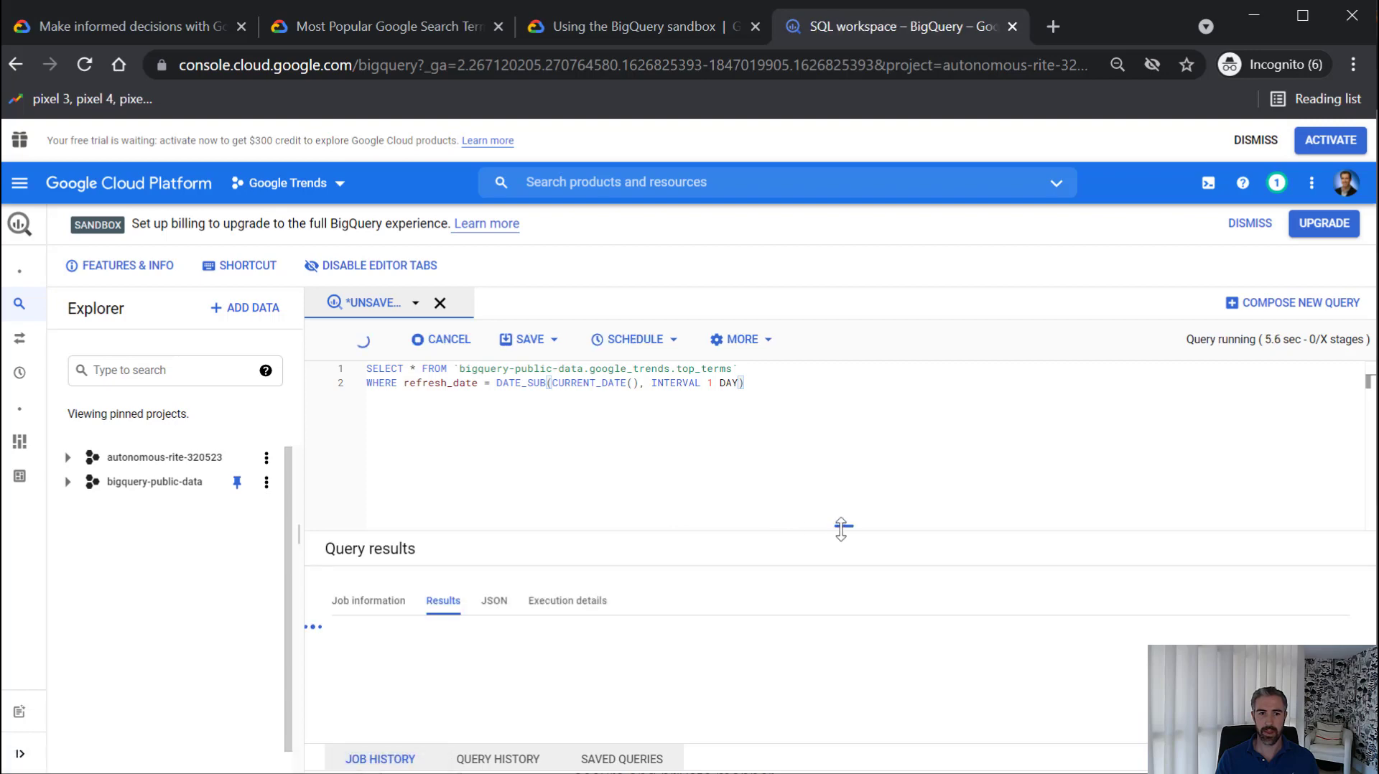
drag(841, 528, 843, 457)
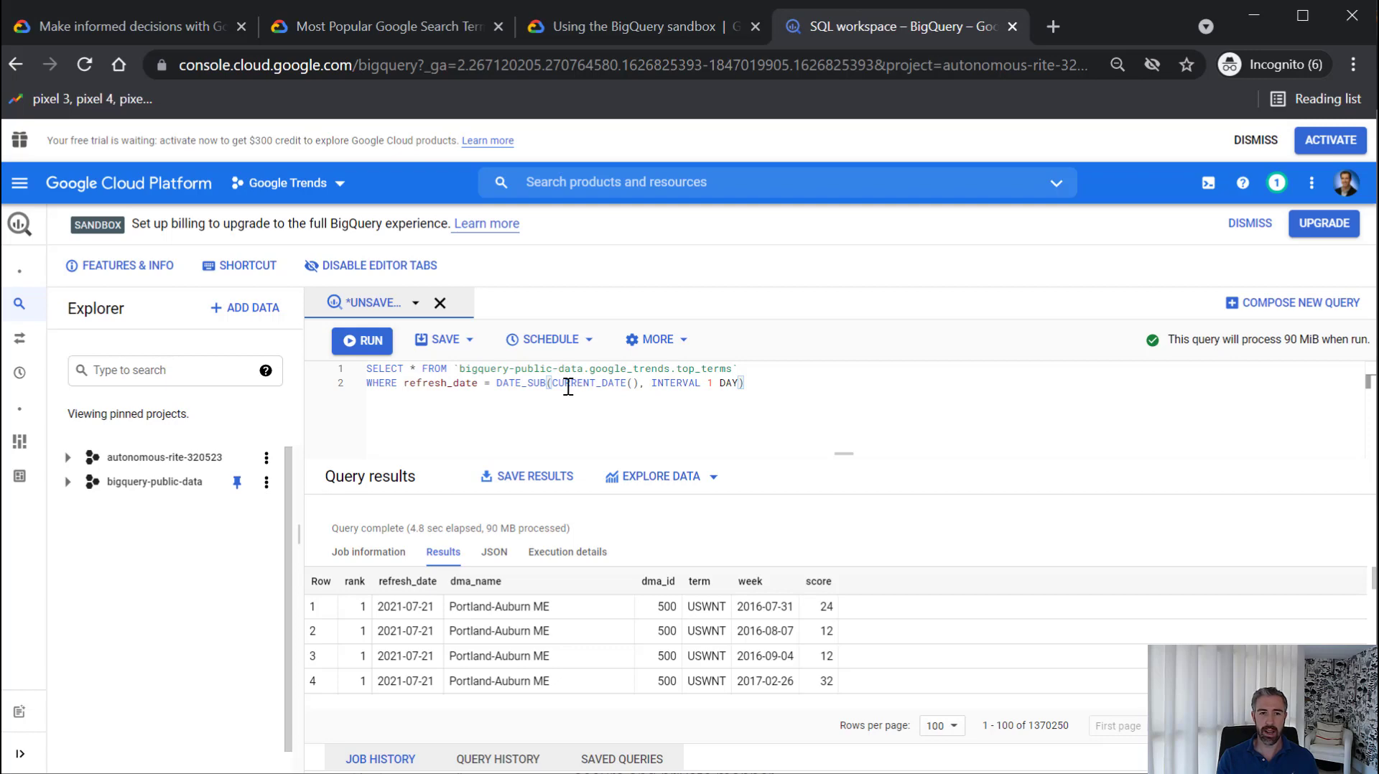
Replace the asterisk in the SELECT clause with the columns term, rank
click(416, 369)
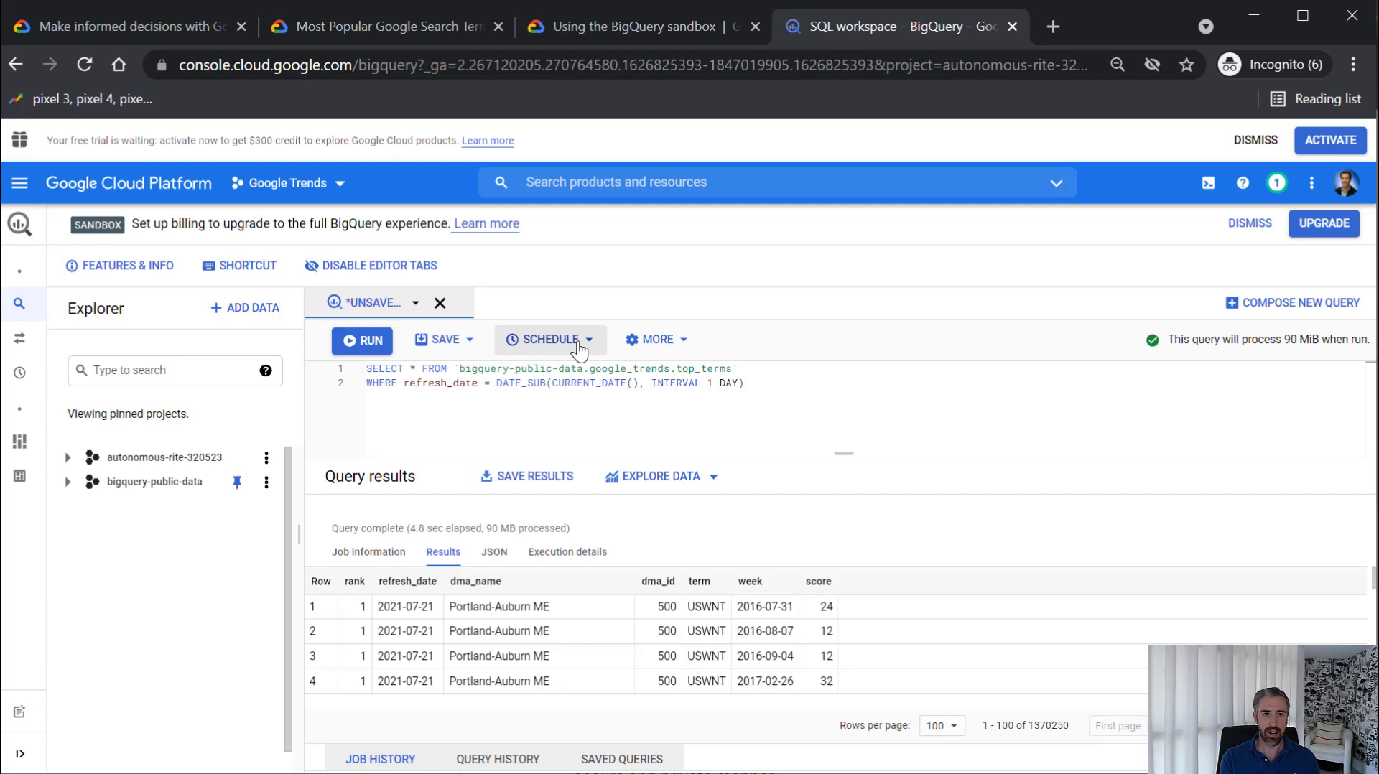
key(BackSpace)
text(rank)
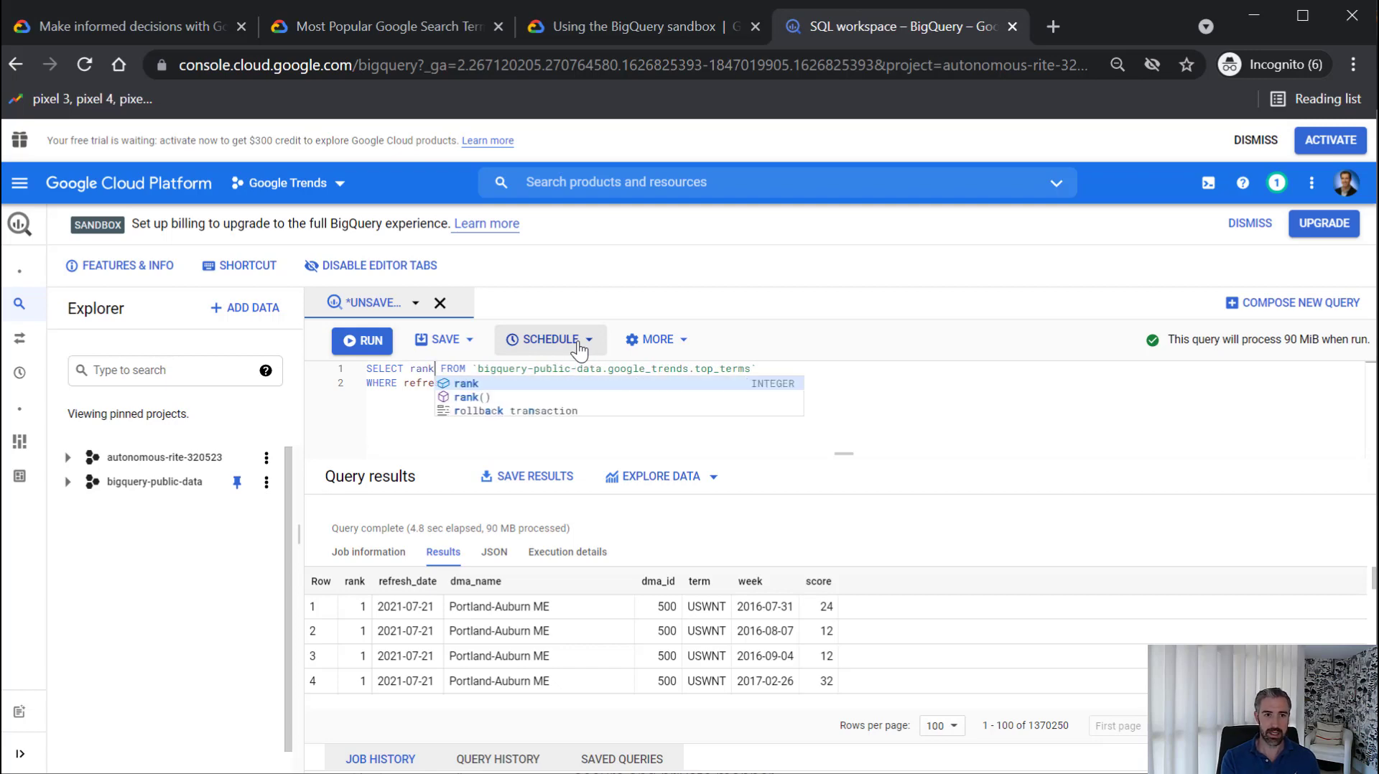
key(BackSpace)
key(BackSpace)
key(BackSpace)
key(BackSpace)
text(term)
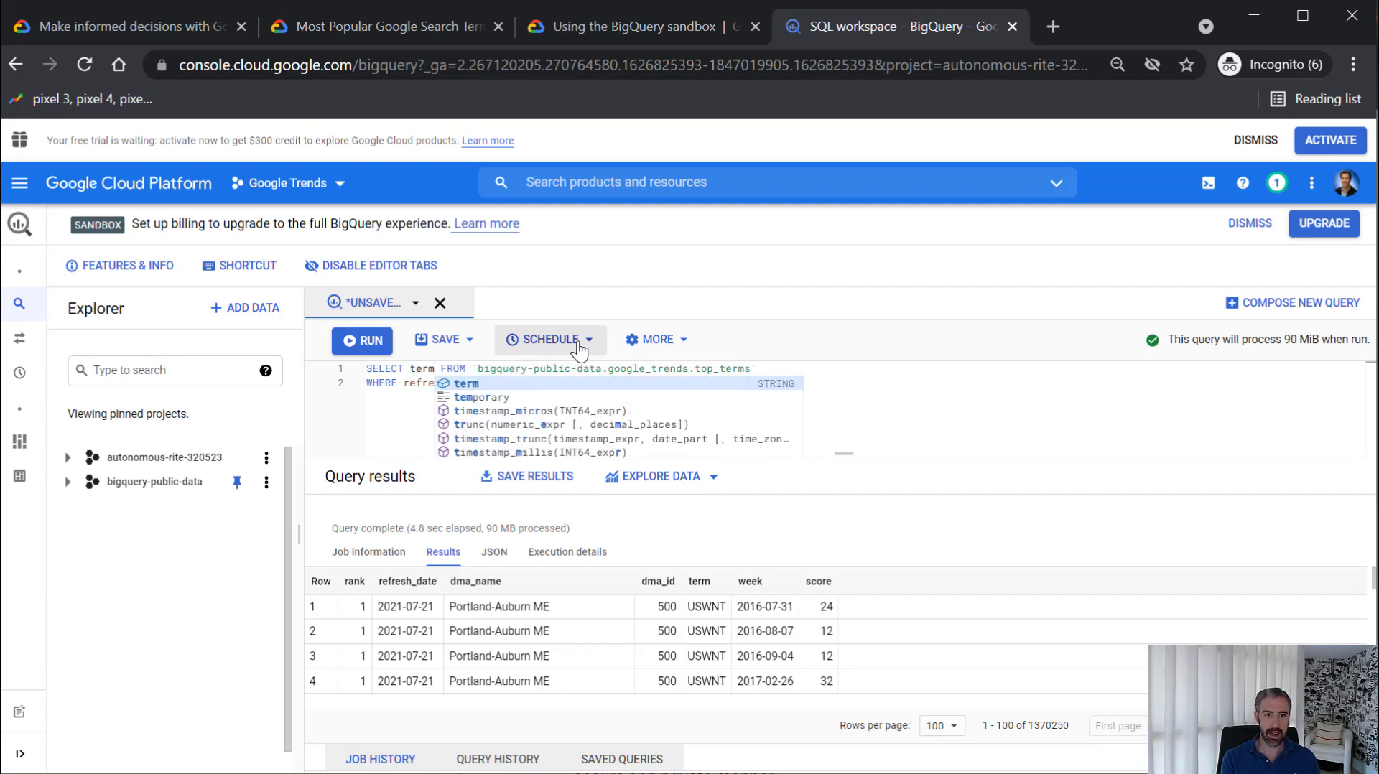
text(, rank)
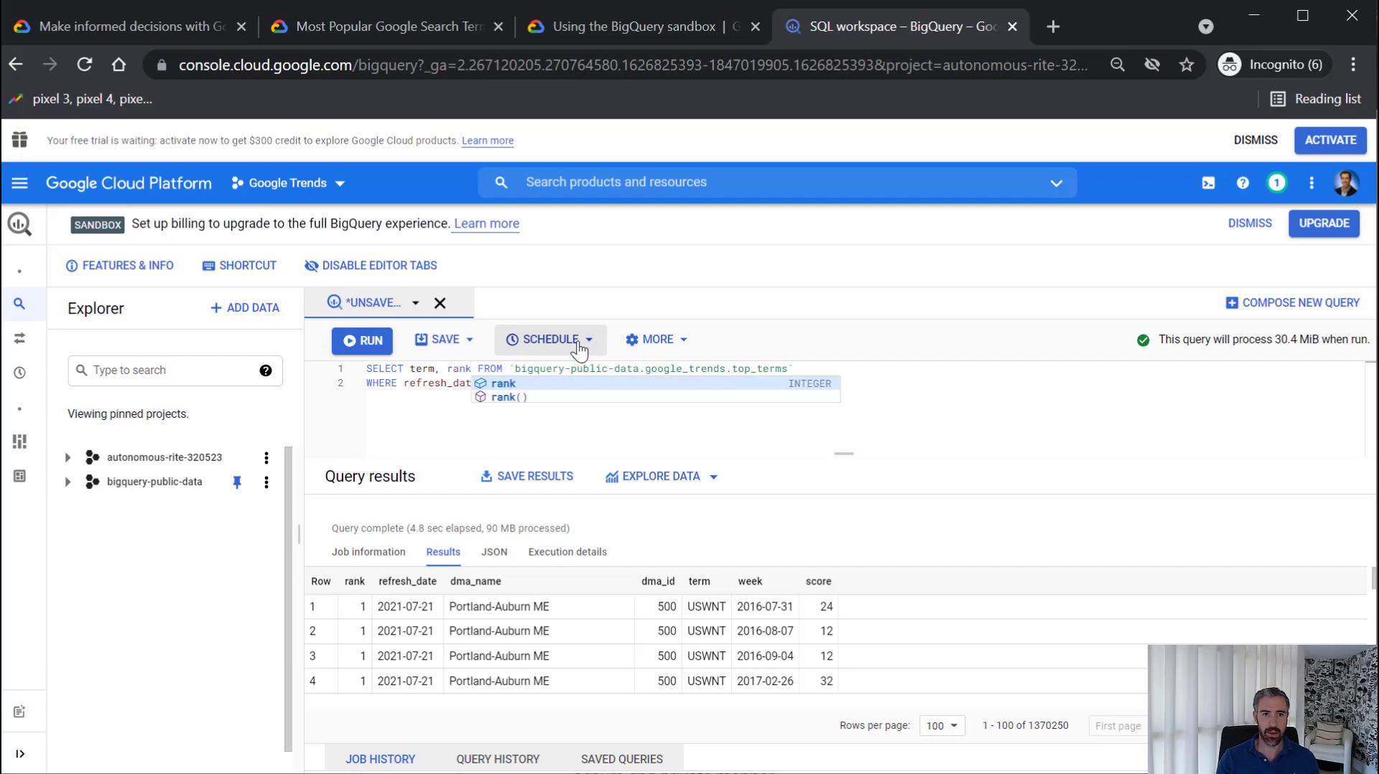
Add "group by 1,2" and "order by rank asc" as separate lines below the WHERE clause
click(503, 396)
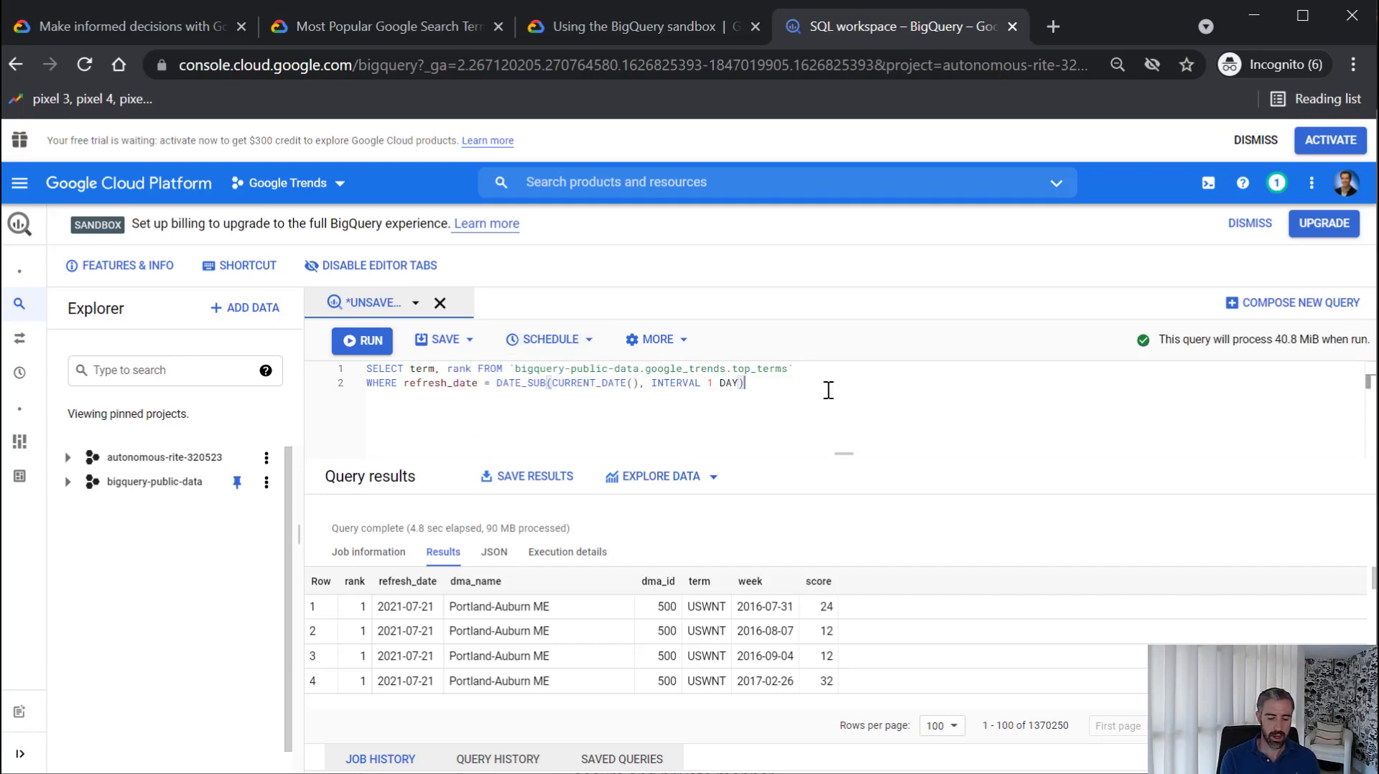
key(Return)
text(group by 1)
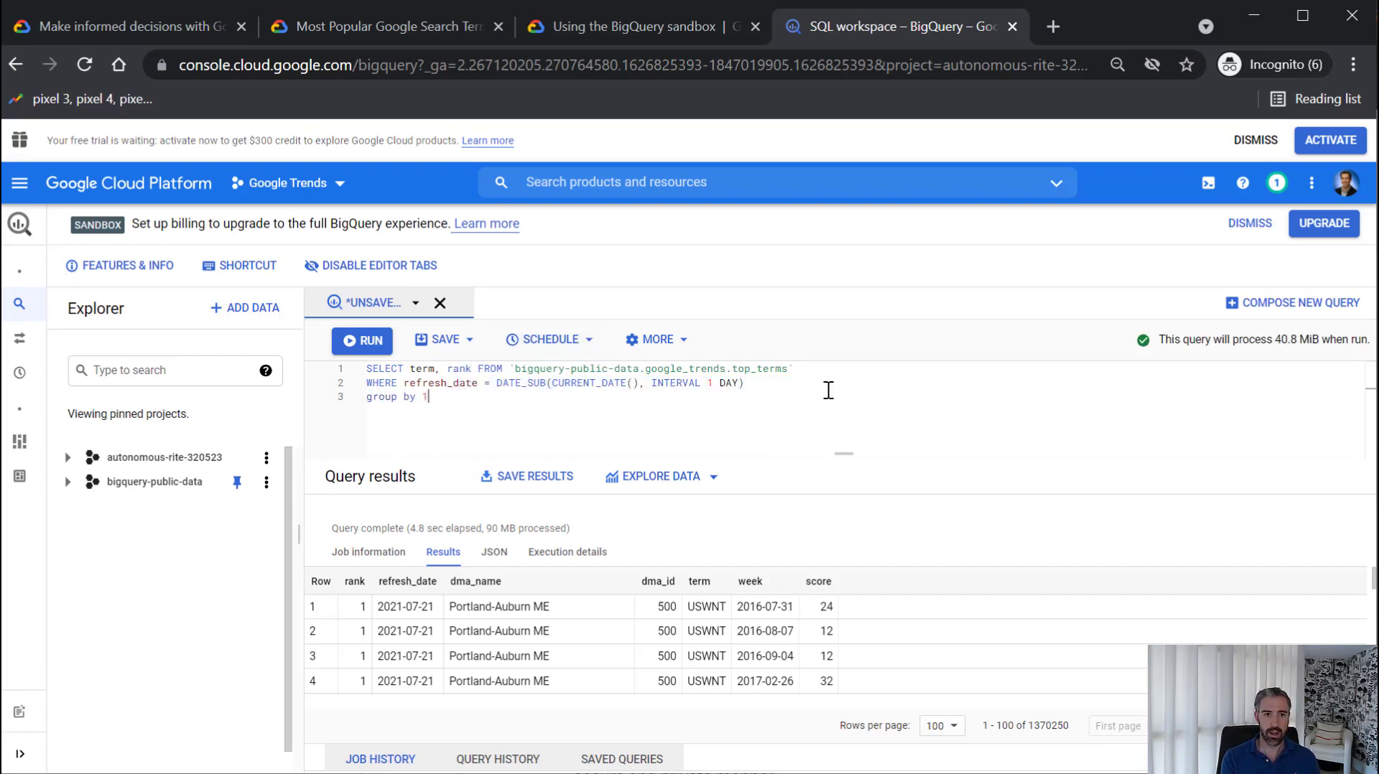
text(,2 )
text(order by )
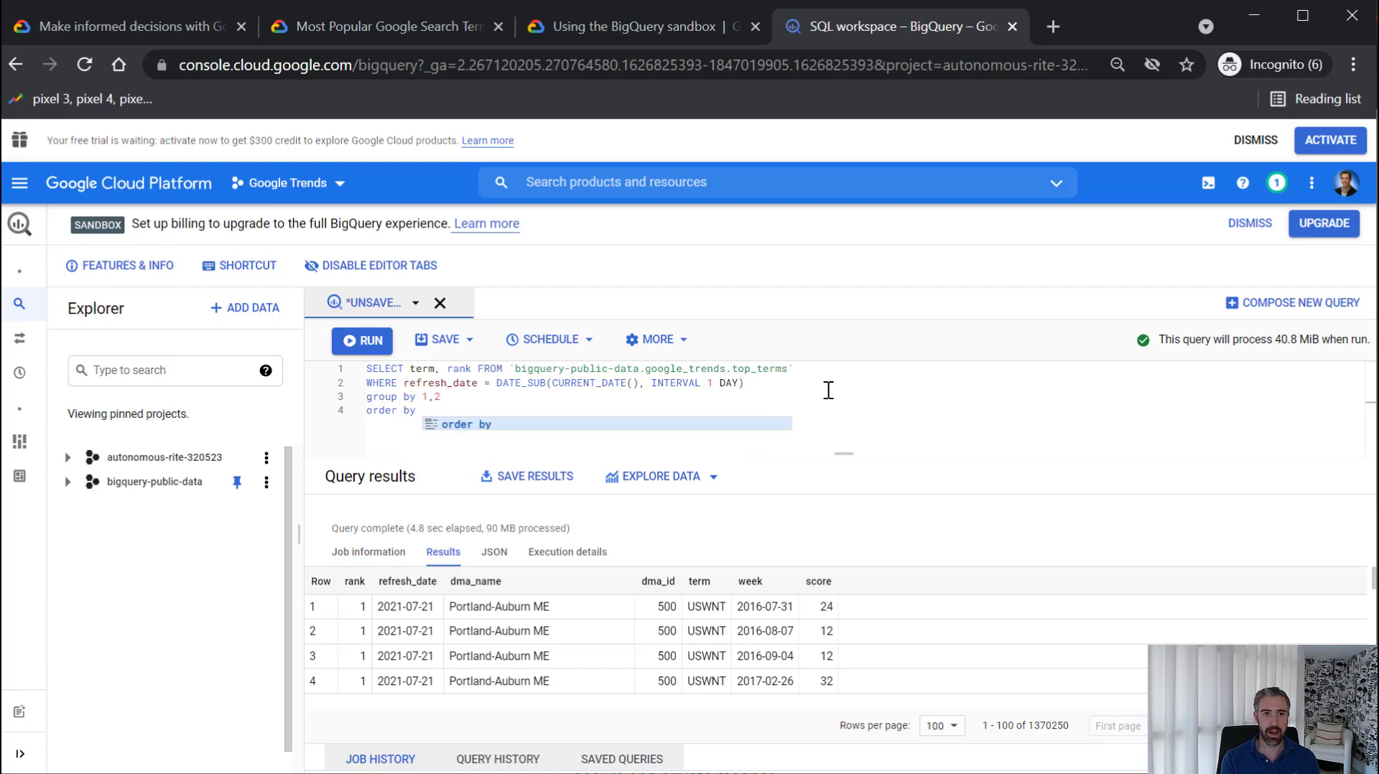
text(rank asc)
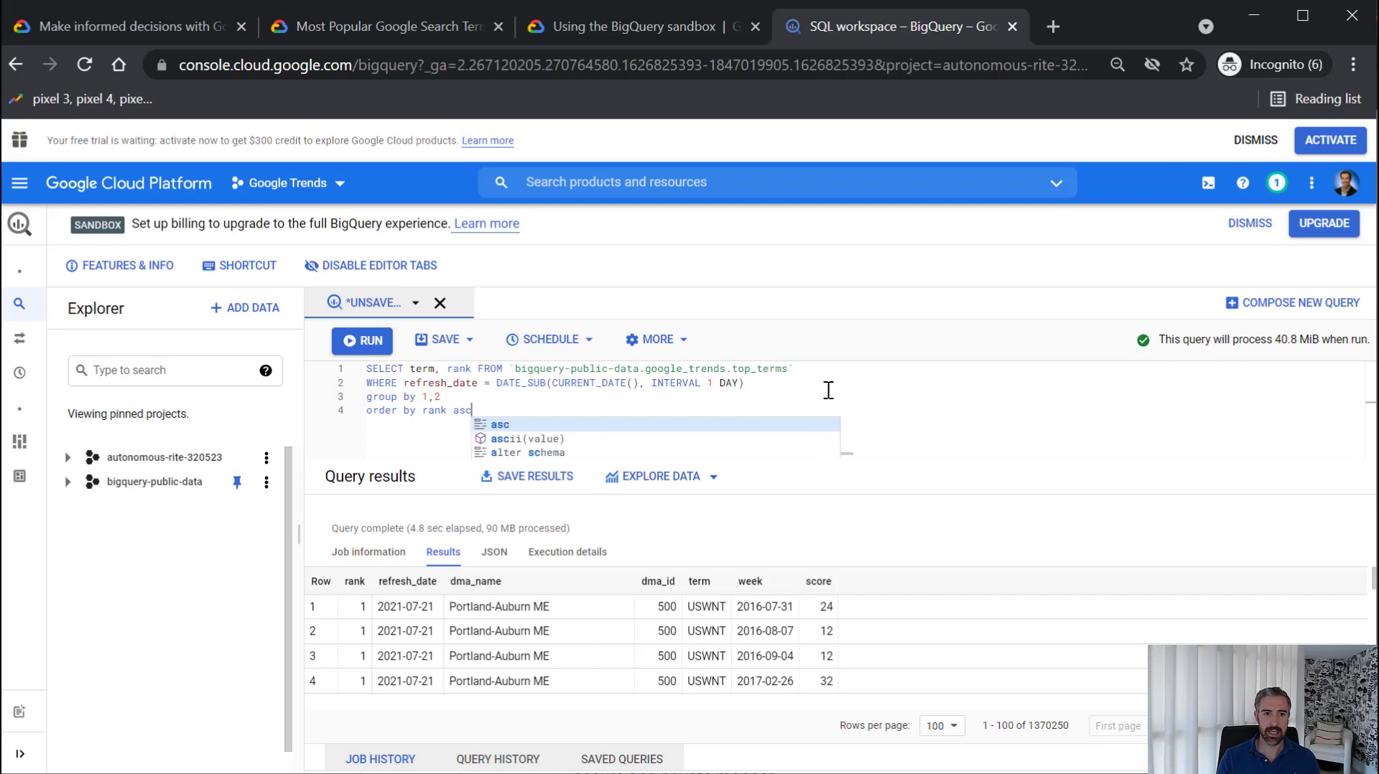
key(Escape)
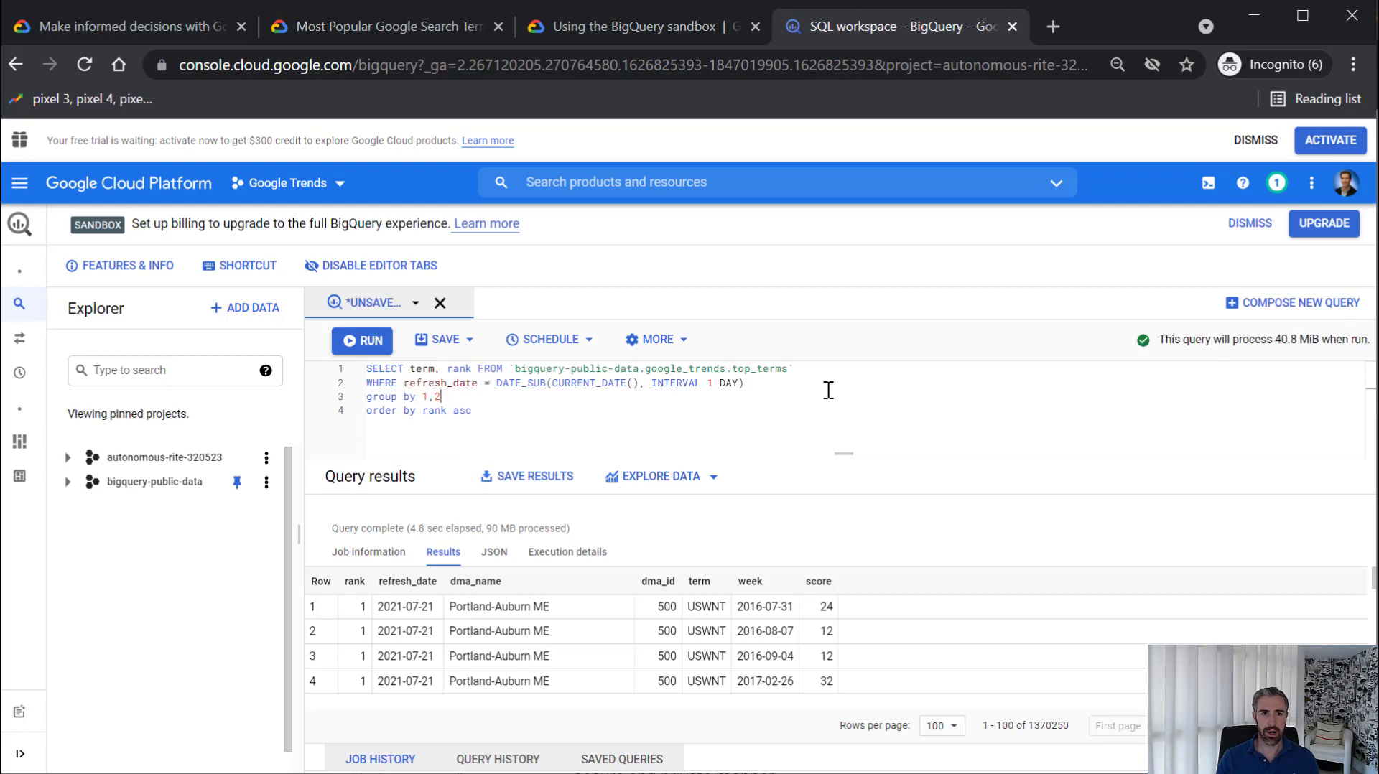
Run the grouped query and review the ranked list of search terms
click(361, 345)
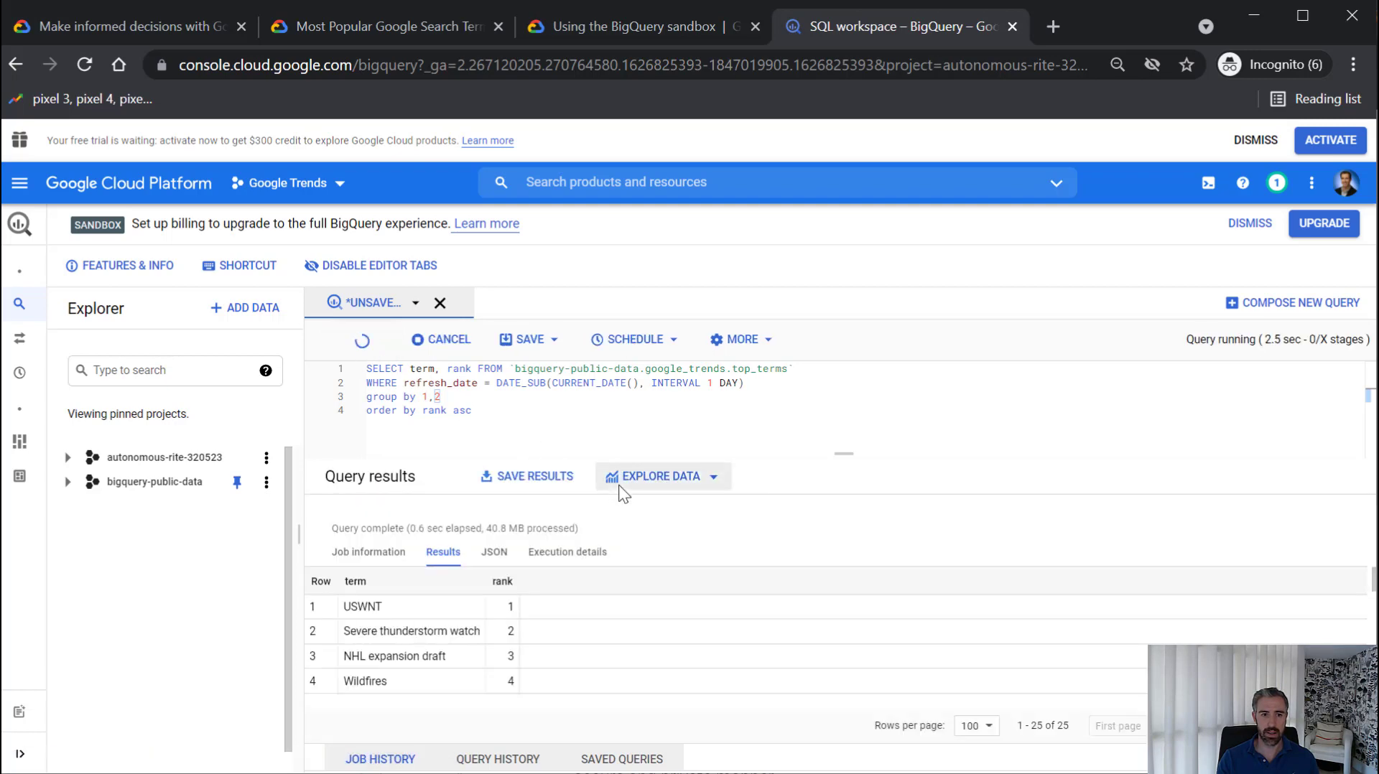
scroll(474, 646, down, 1)
scroll(470, 643, down, 1)
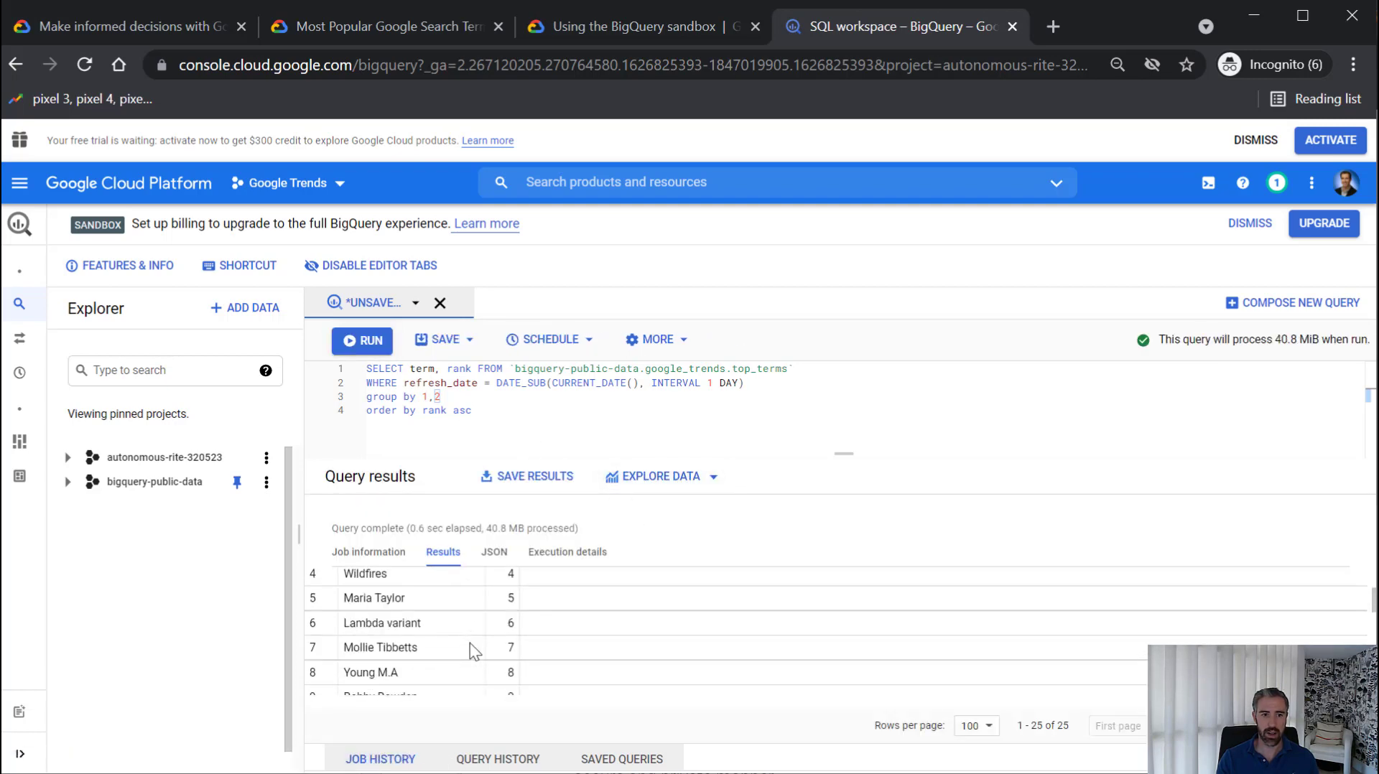
Change the queried table from top_terms to top_rising_terms and run the query
scroll(470, 645, down, 2)
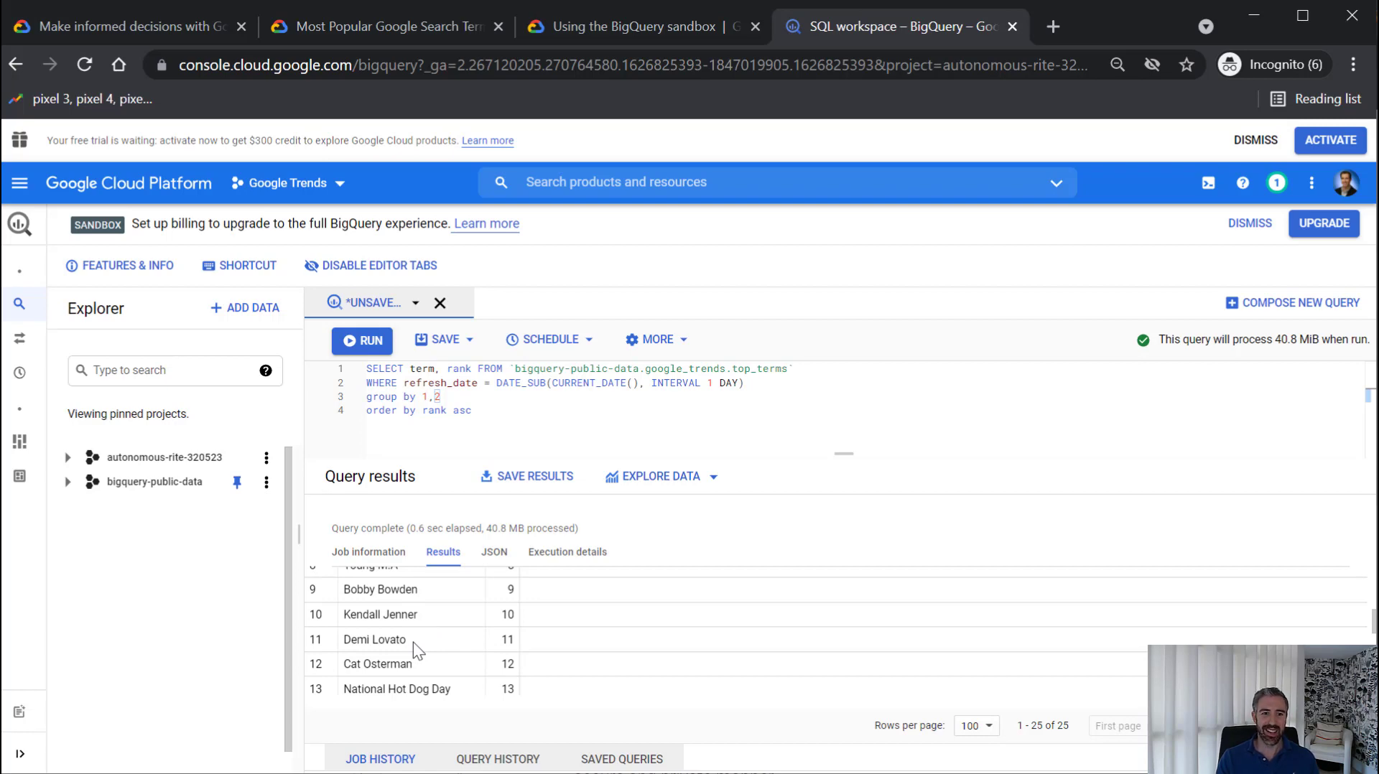
click(758, 370)
text(e)
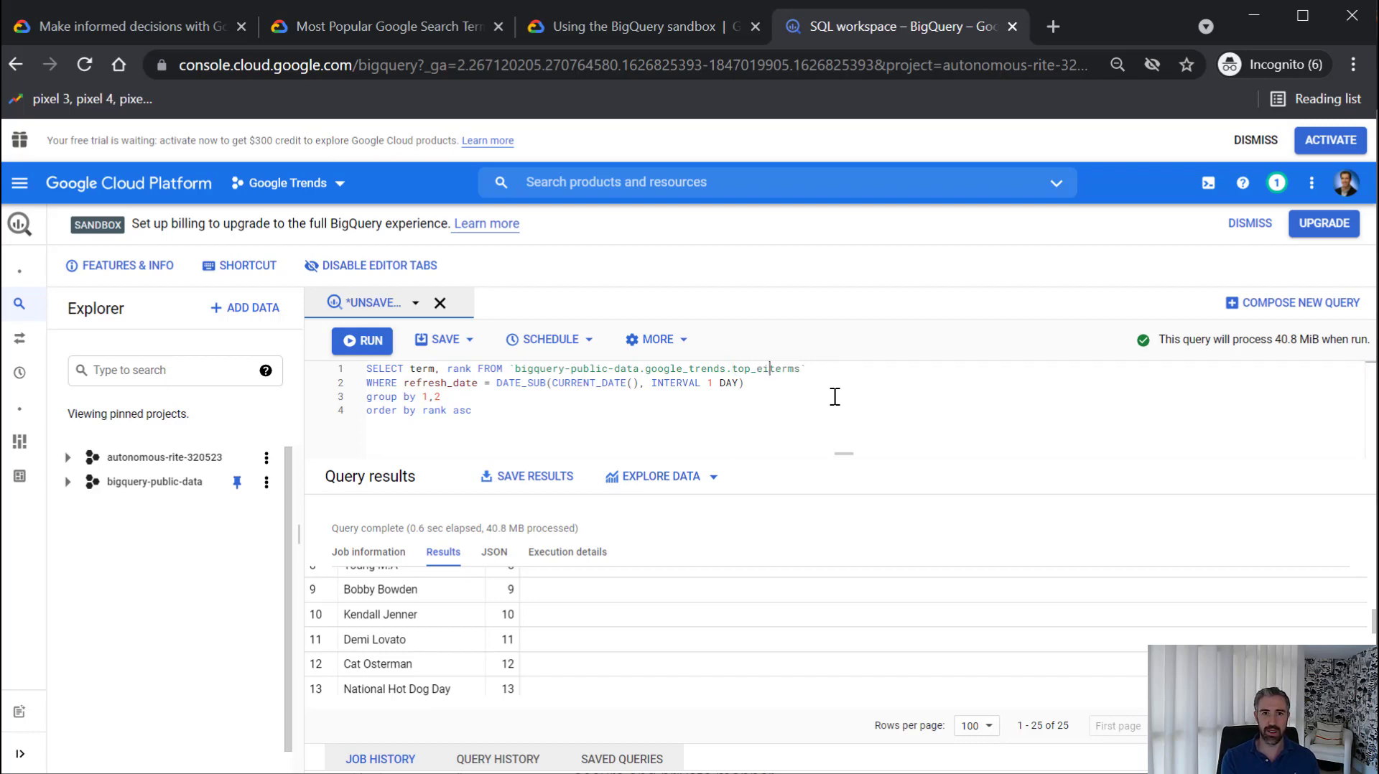
text(ising_)
click(359, 341)
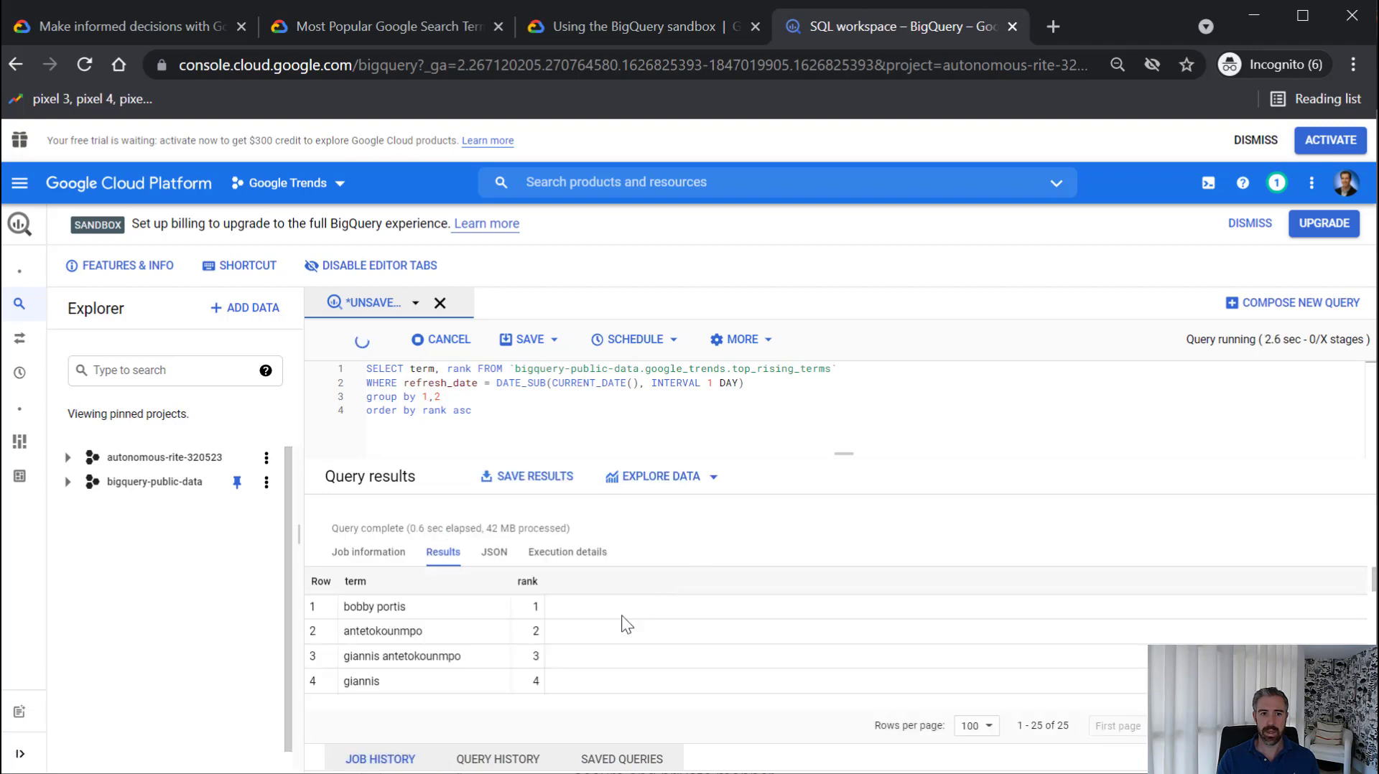
Examine the ranked list of rising search terms through to its last row
scroll(542, 641, down, 3)
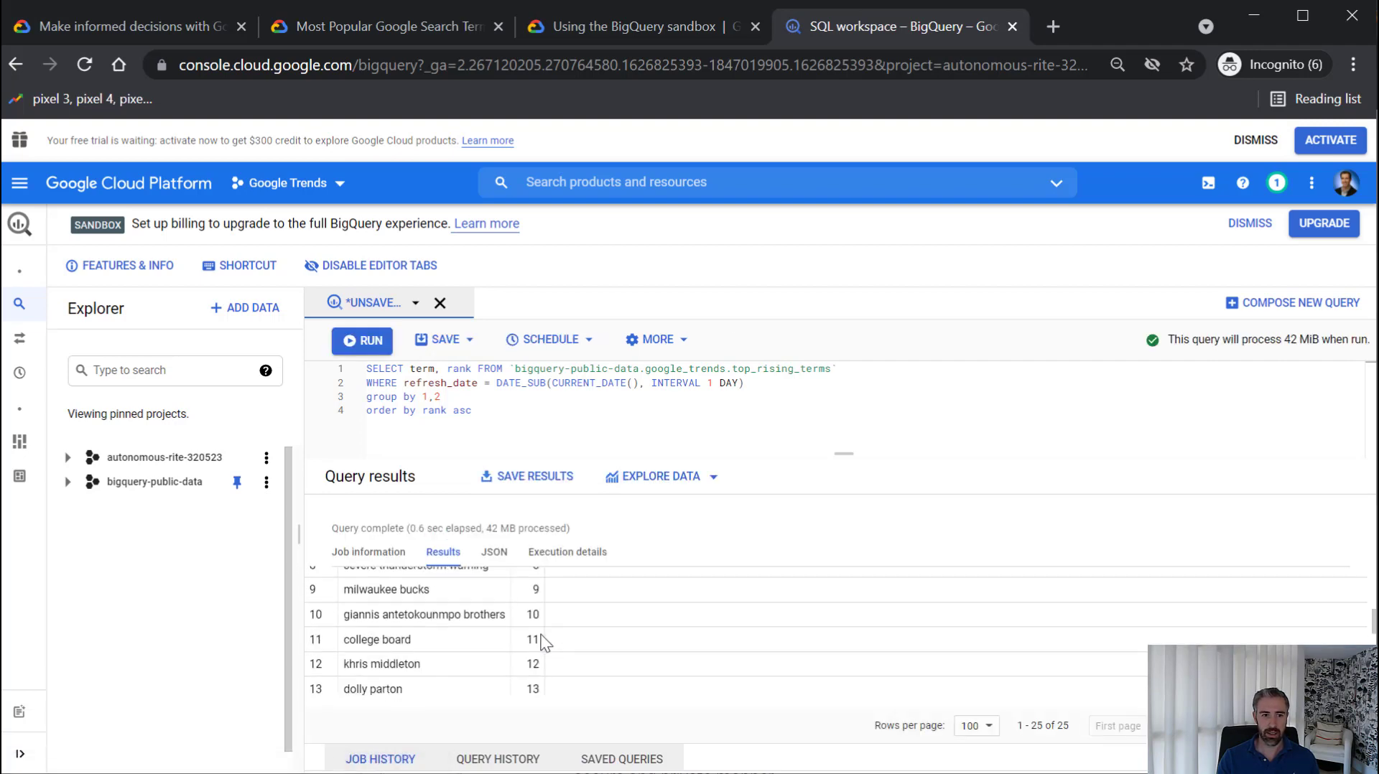
scroll(546, 640, down, 2)
scroll(546, 639, down, 2)
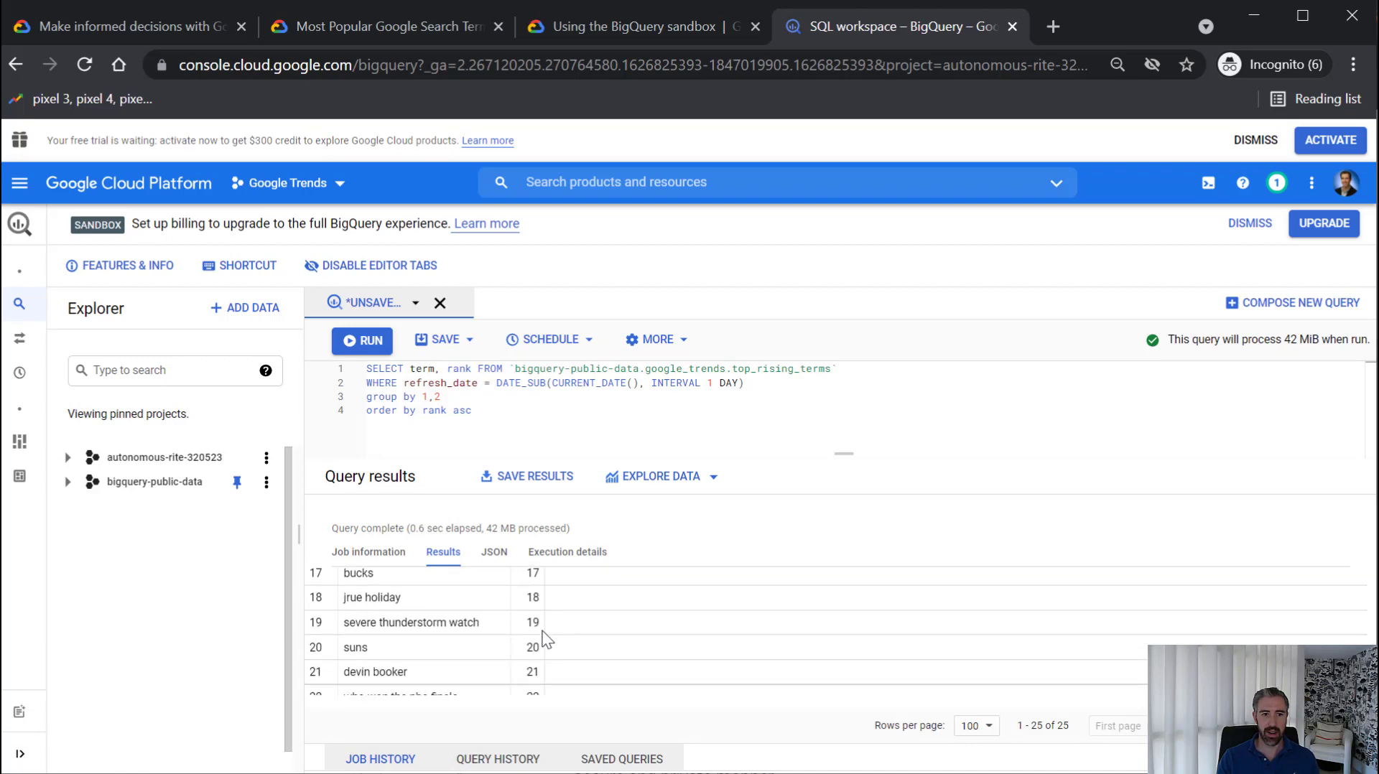
scroll(546, 639, down, 2)
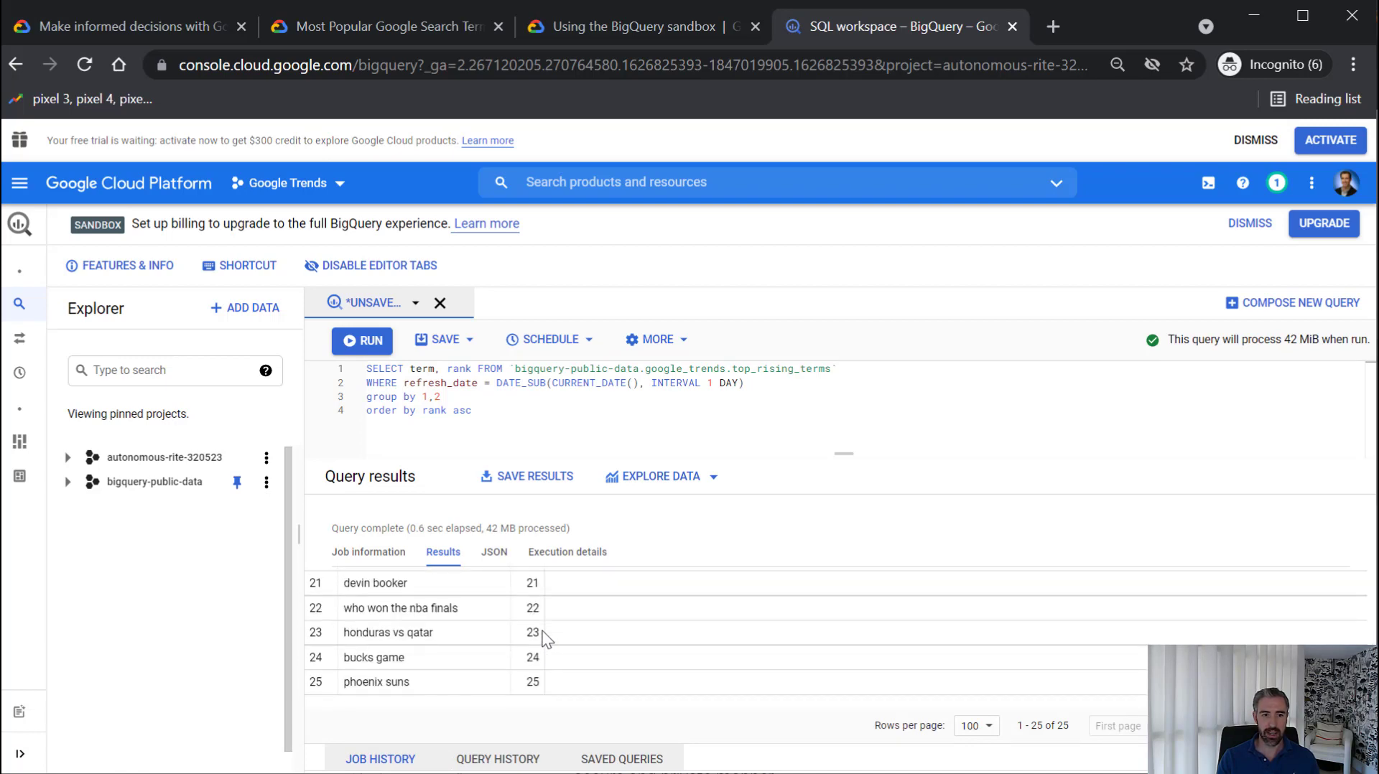
drag(477, 631, 348, 639)
click(357, 639)
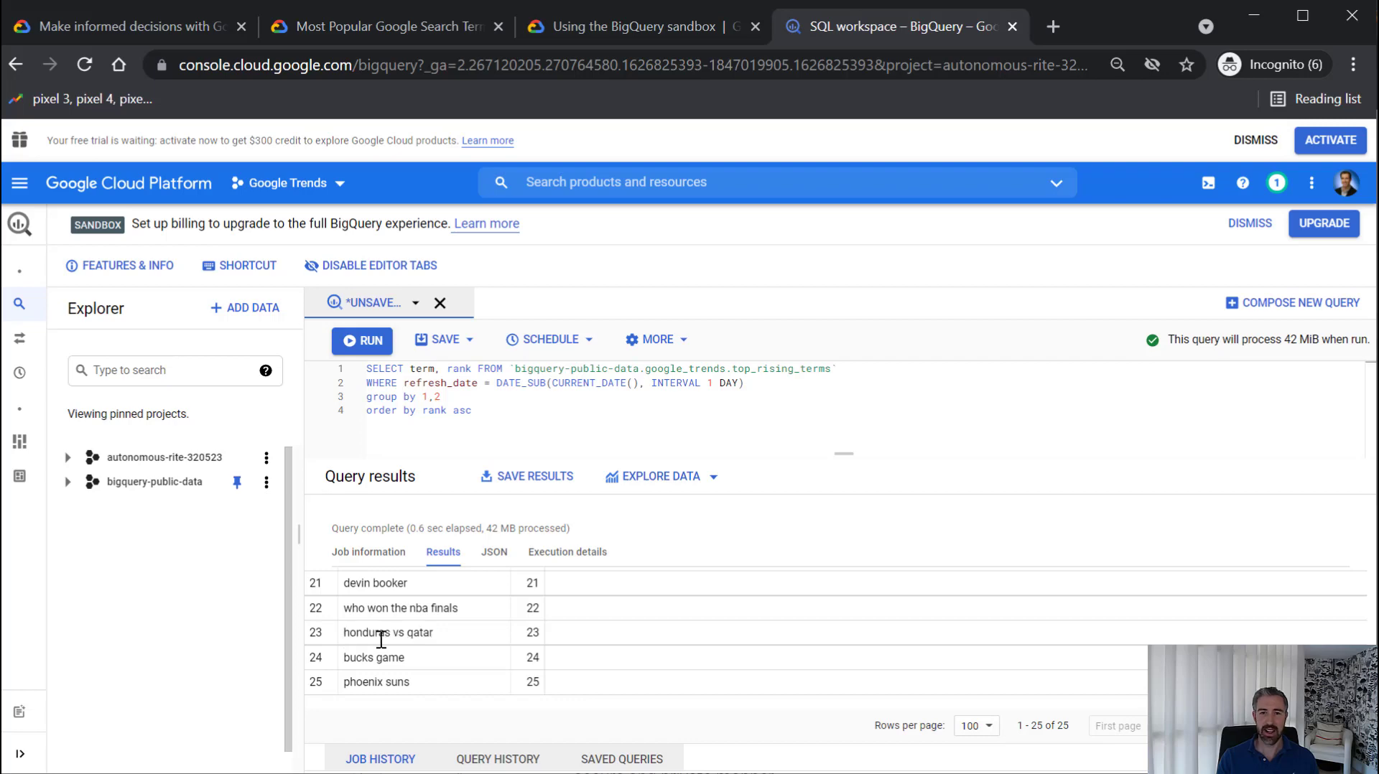
scroll(489, 636, up, 2)
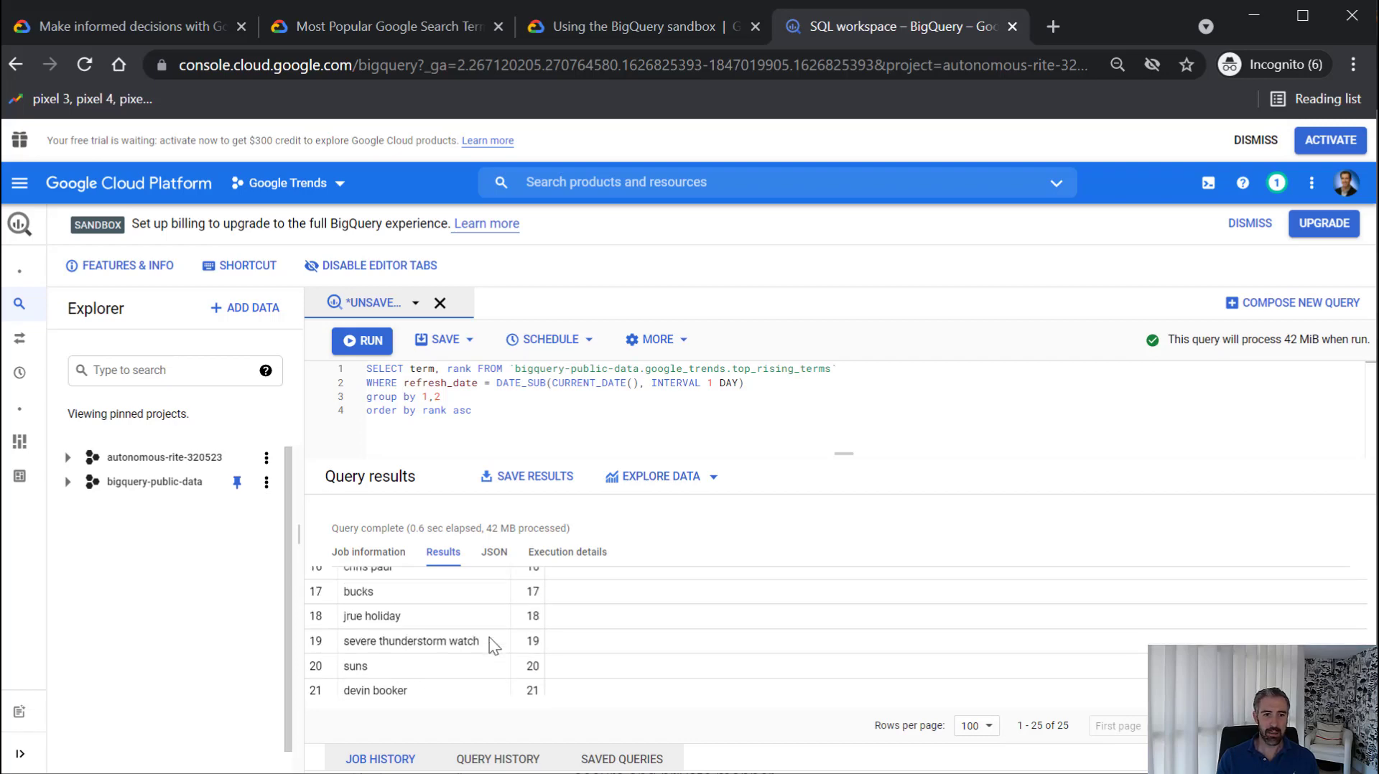
scroll(493, 637, up, 2)
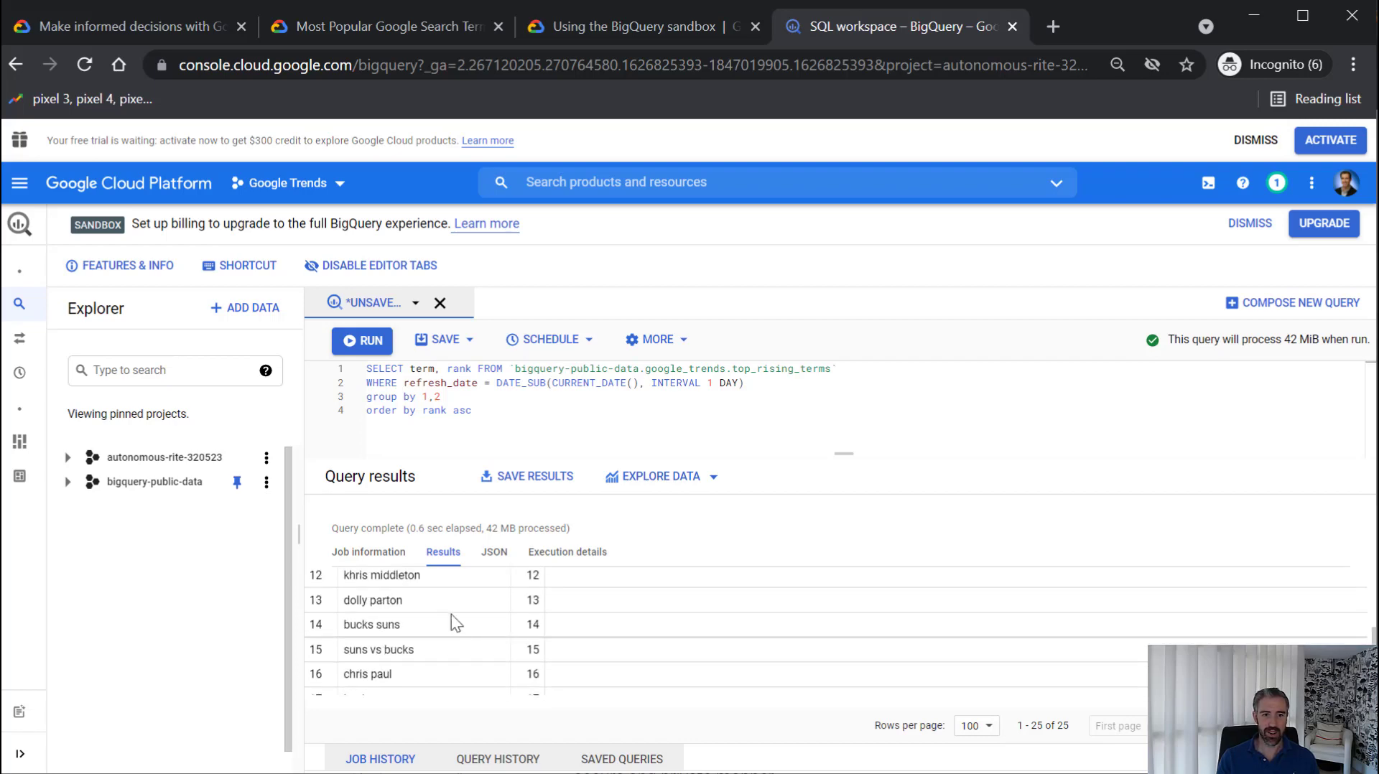
scroll(484, 611, down, 4)
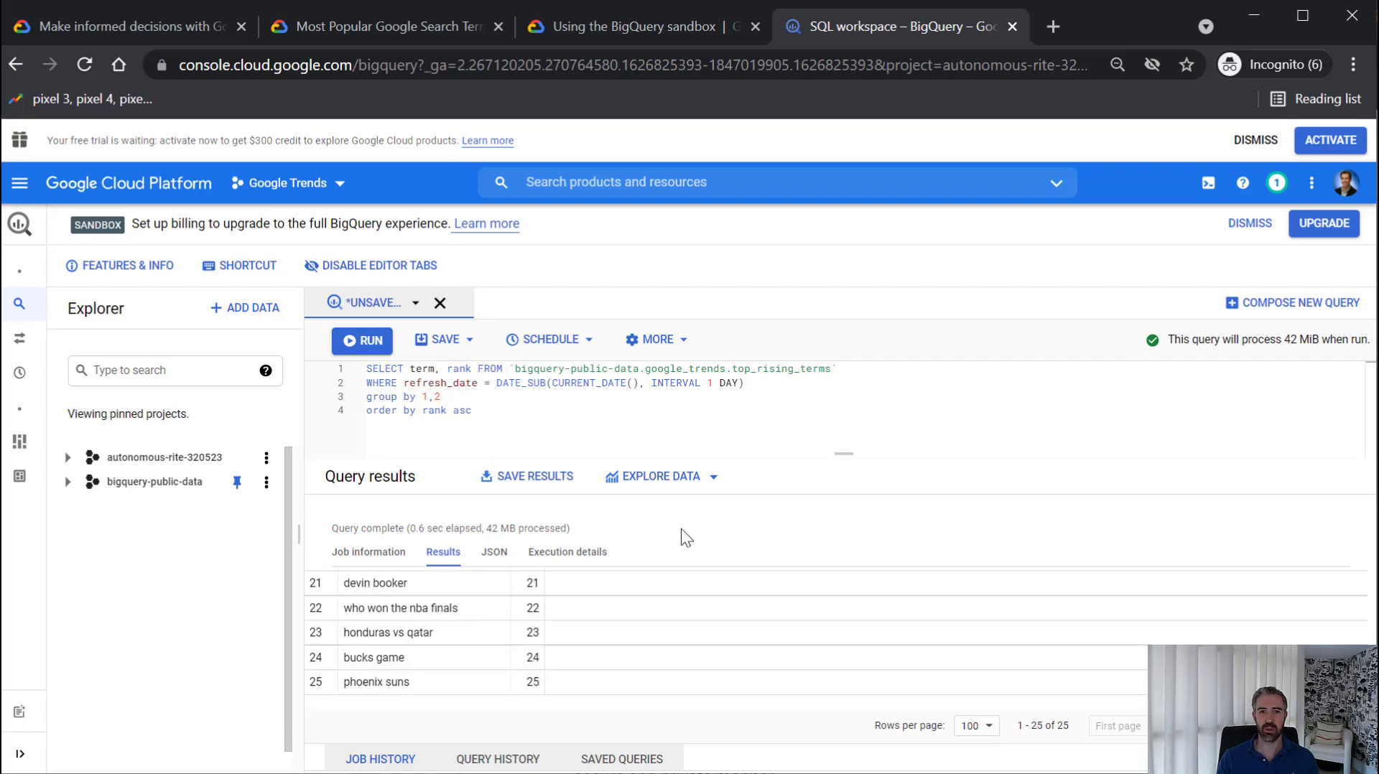
Set the refresh_date interval to 2 DAY, run the query and review the rising terms it returns
click(712, 383)
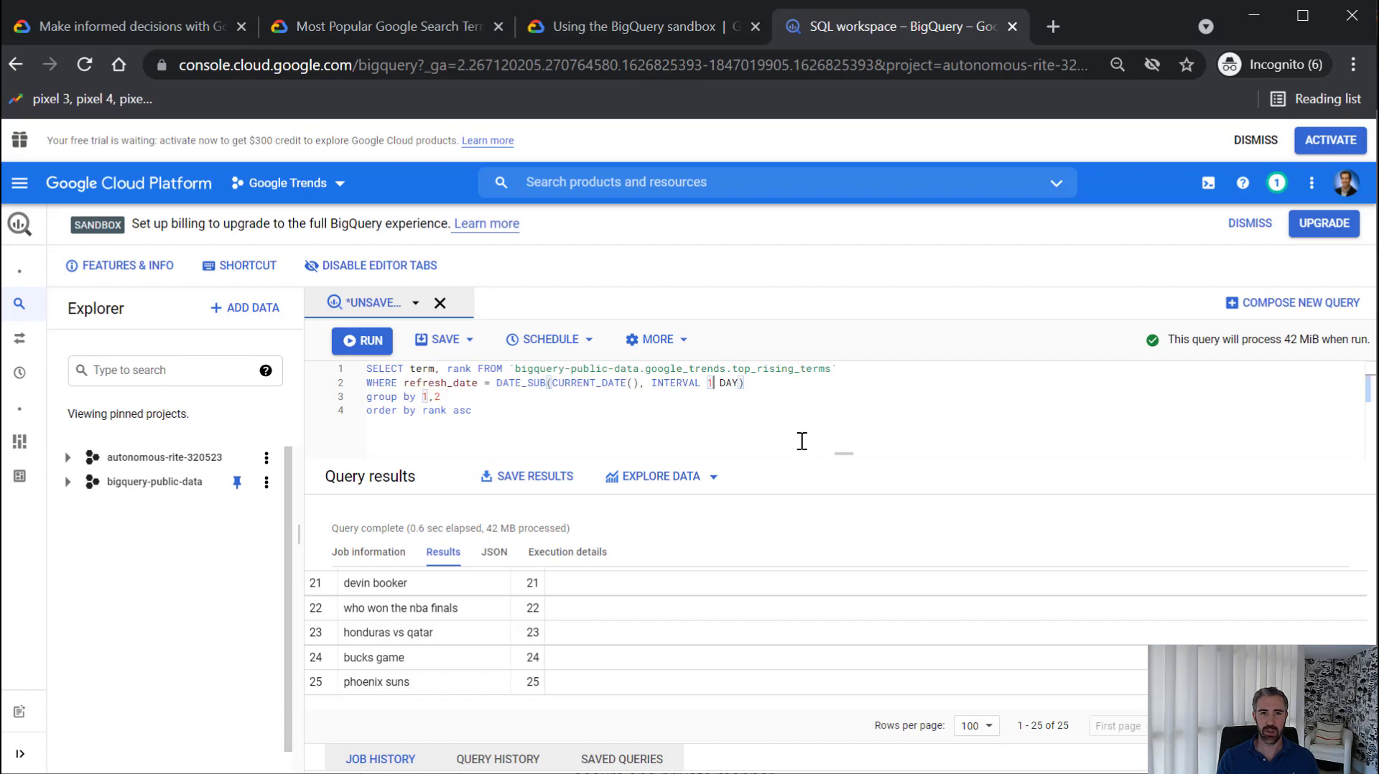
key(BackSpace)
text(2)
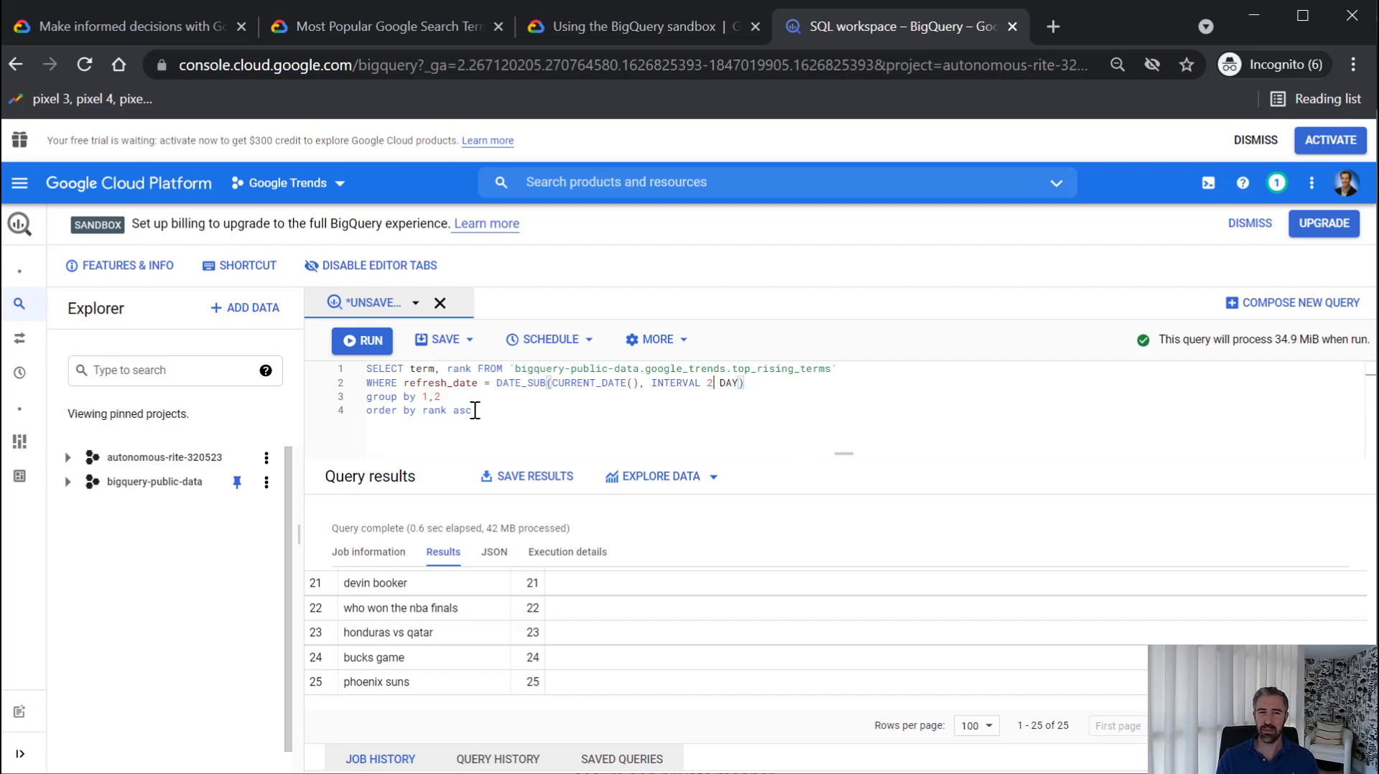
click(363, 343)
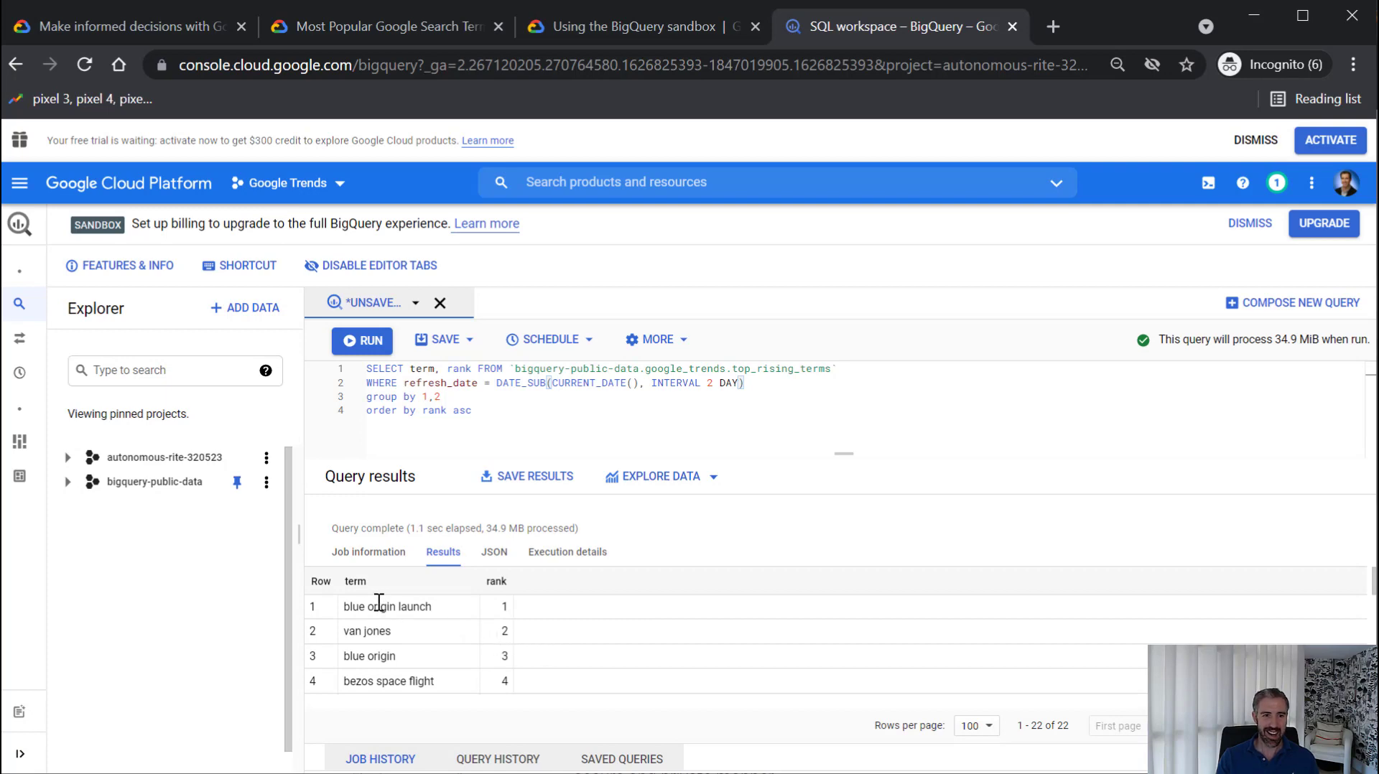
scroll(403, 651, down, 2)
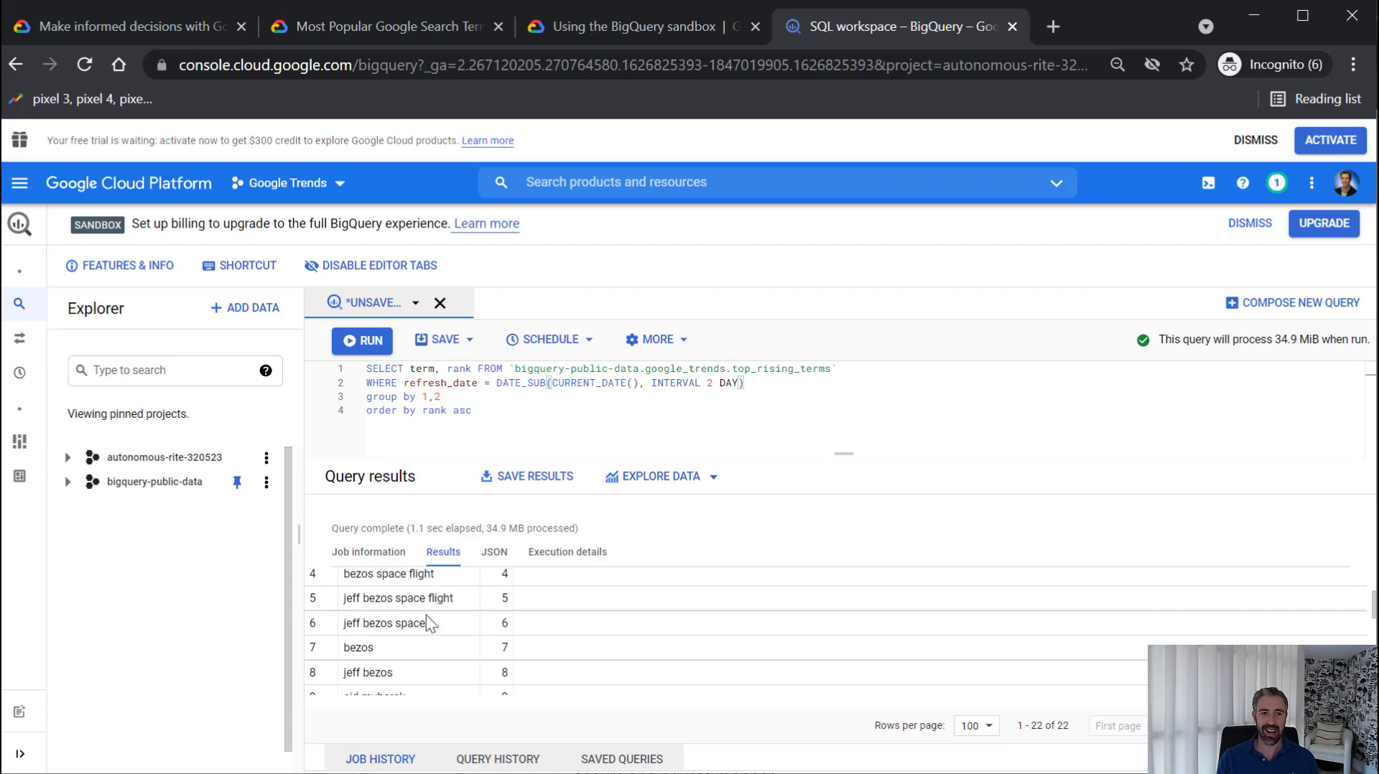
scroll(431, 628, down, 3)
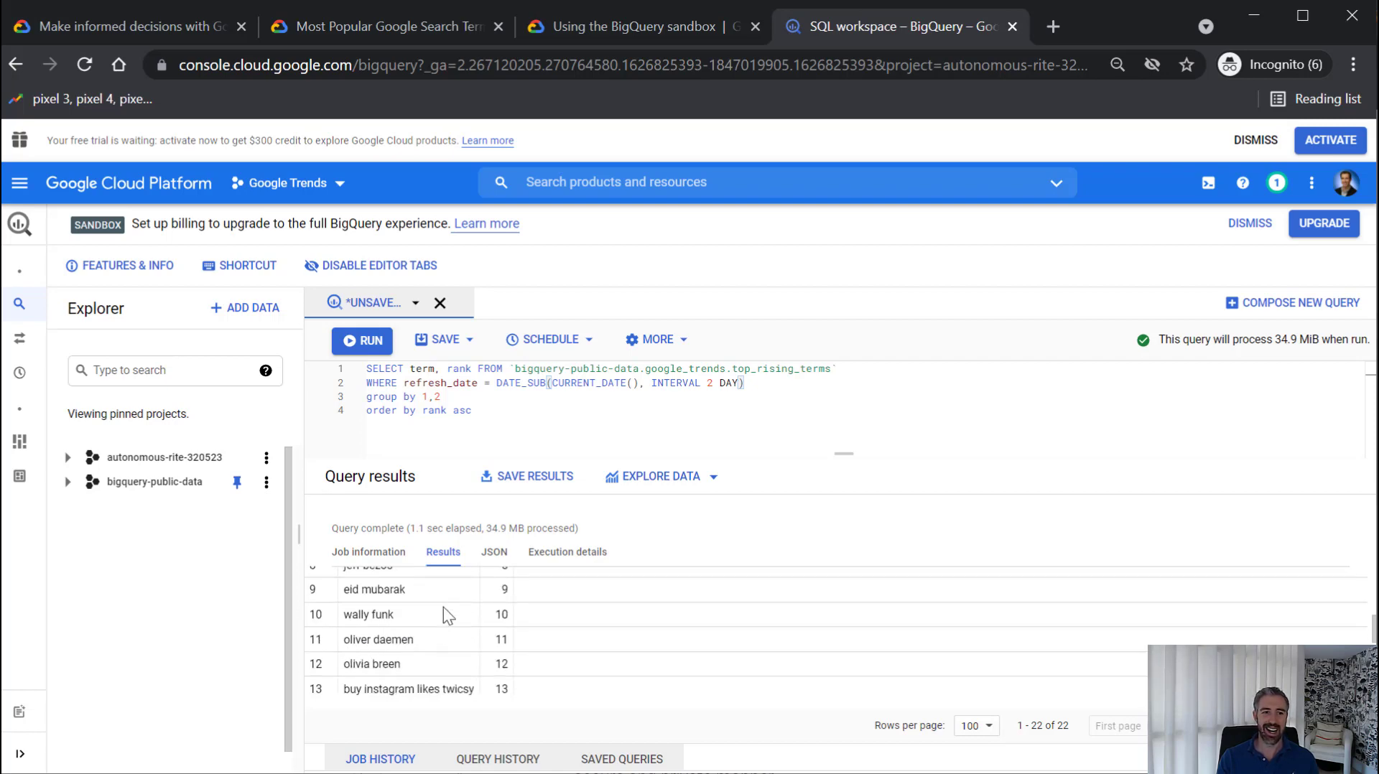
scroll(447, 603, up, 3)
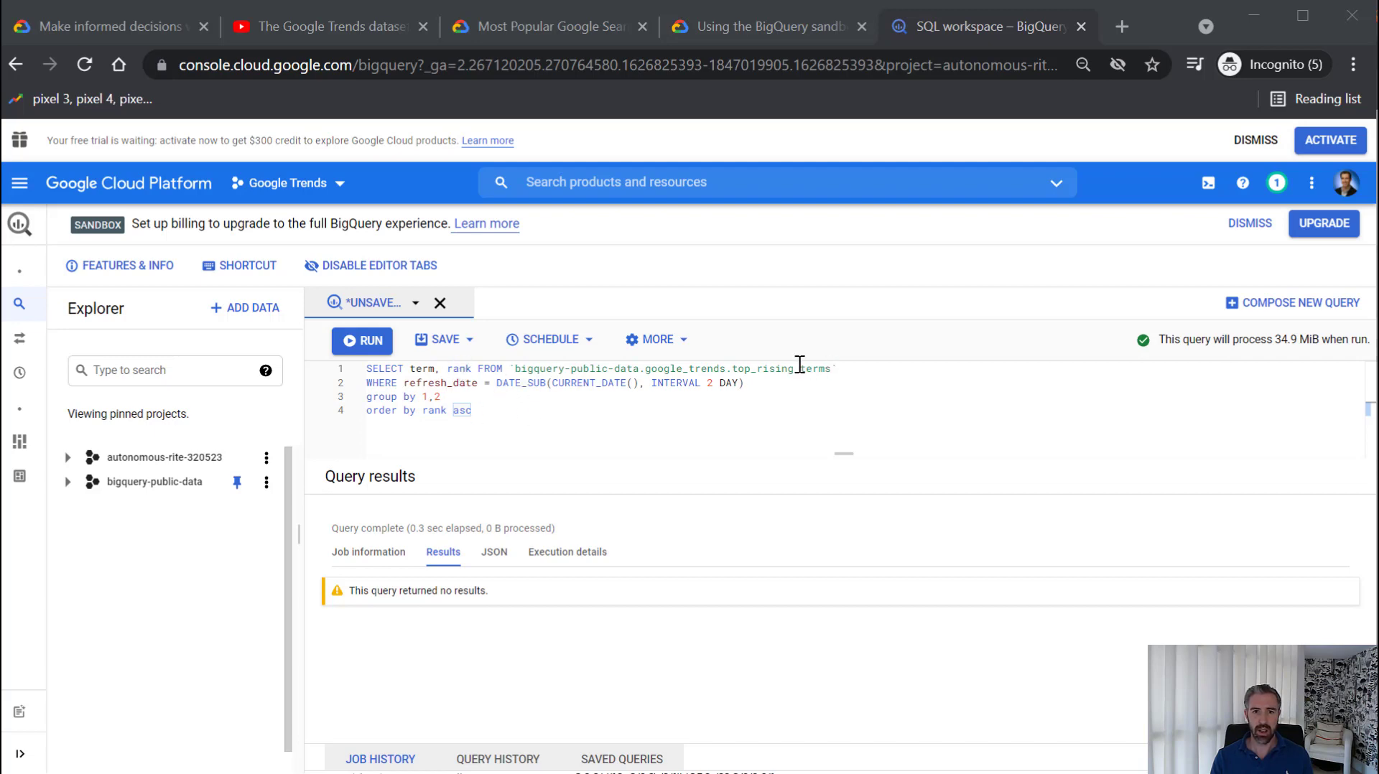
Switch the queried table back to top_terms and replace the term, rank columns with an asterisk
drag(795, 368, 753, 368)
key(BackSpace)
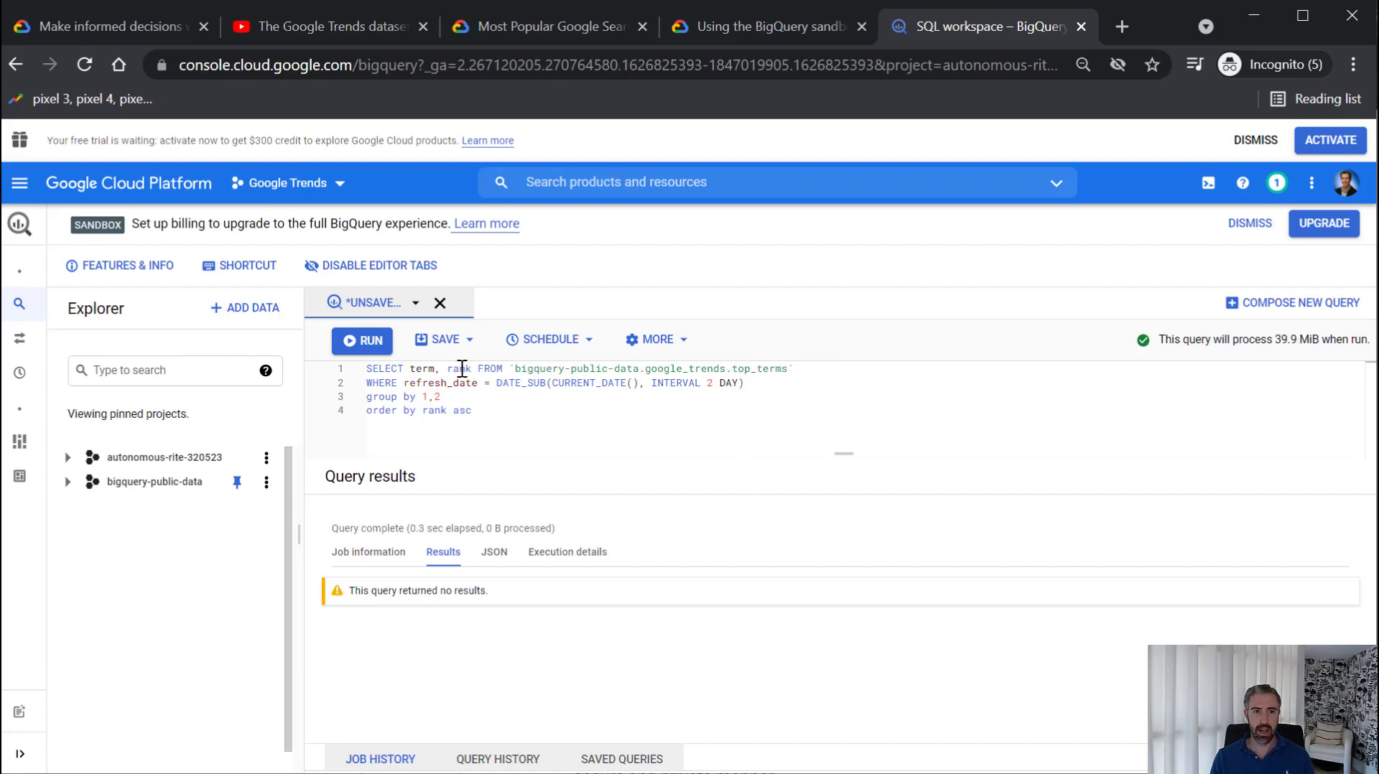
drag(472, 368, 411, 371)
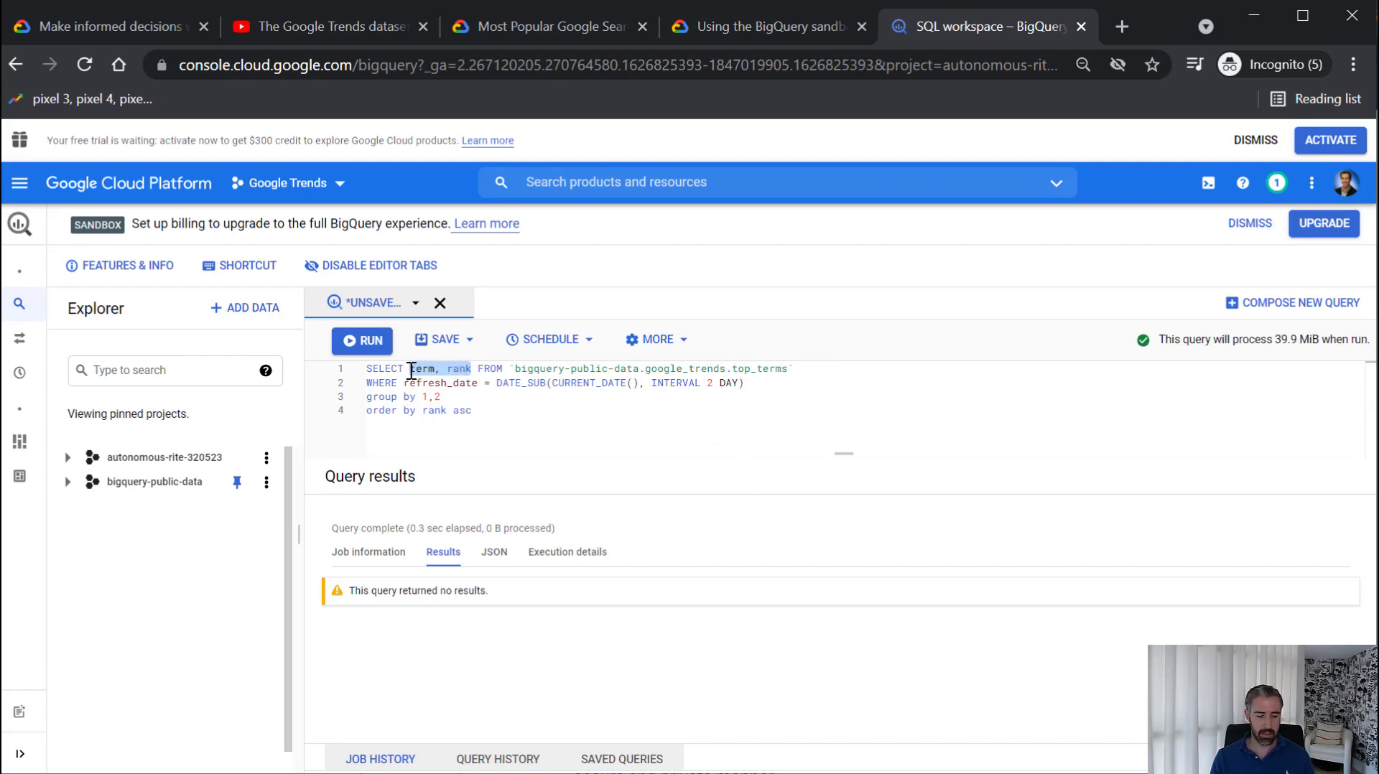
text(*)
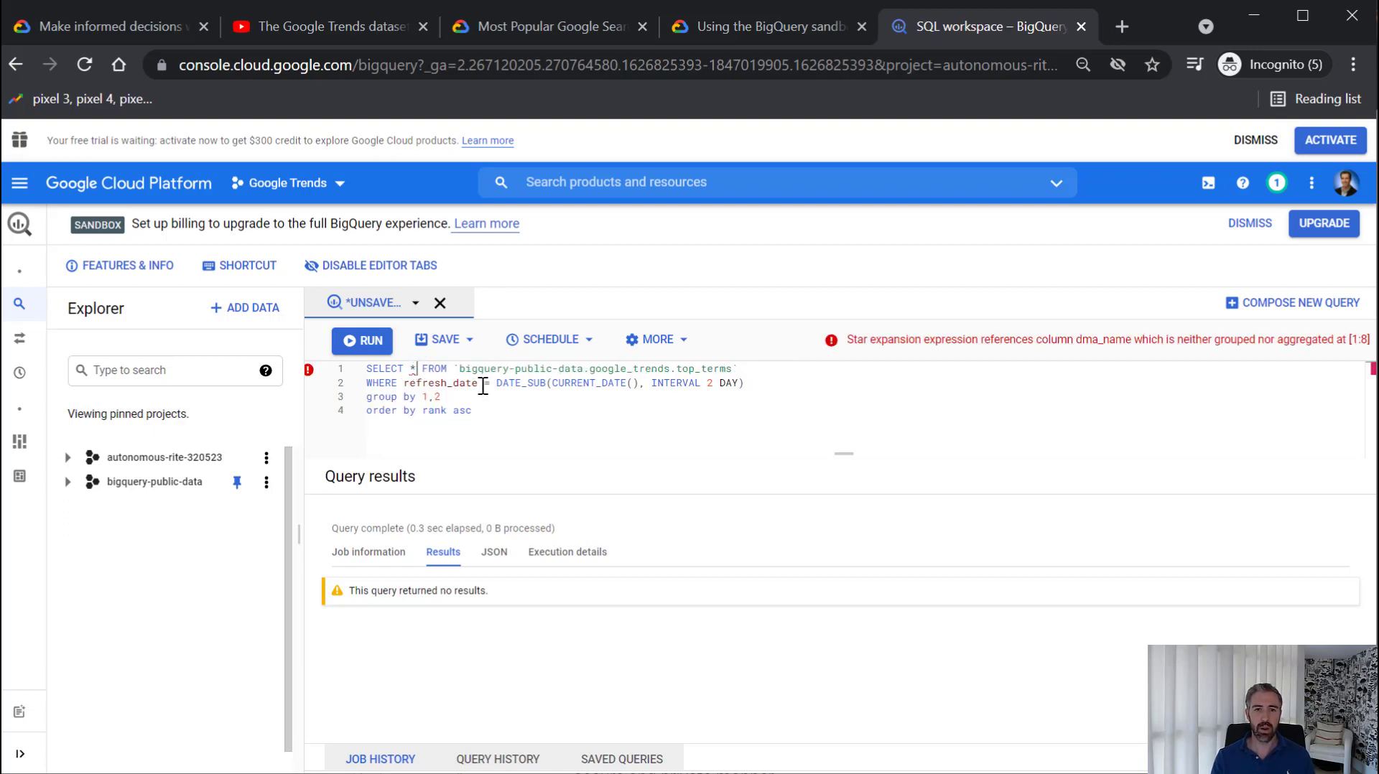
Set the refresh_date interval to 1 DAY and change the condition's operator to <=
text(1)
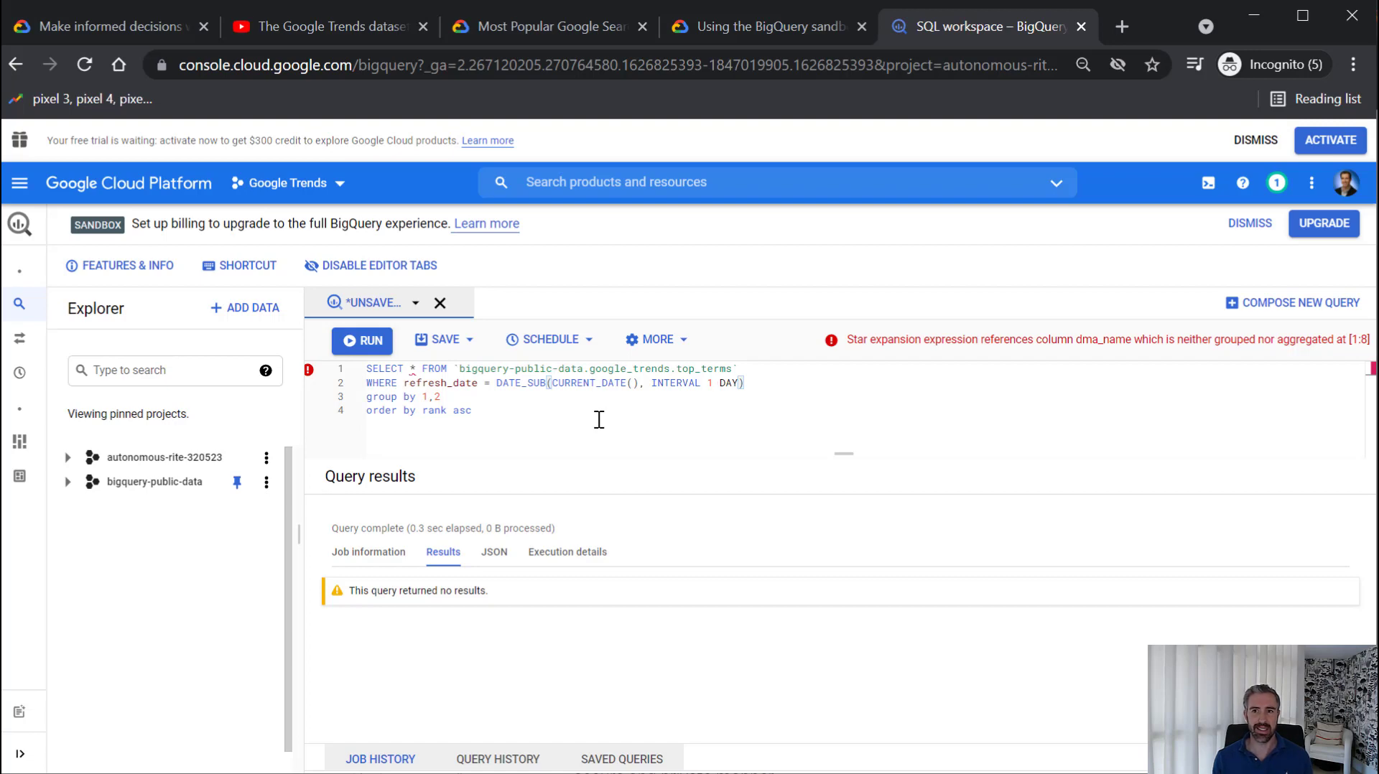
click(492, 385)
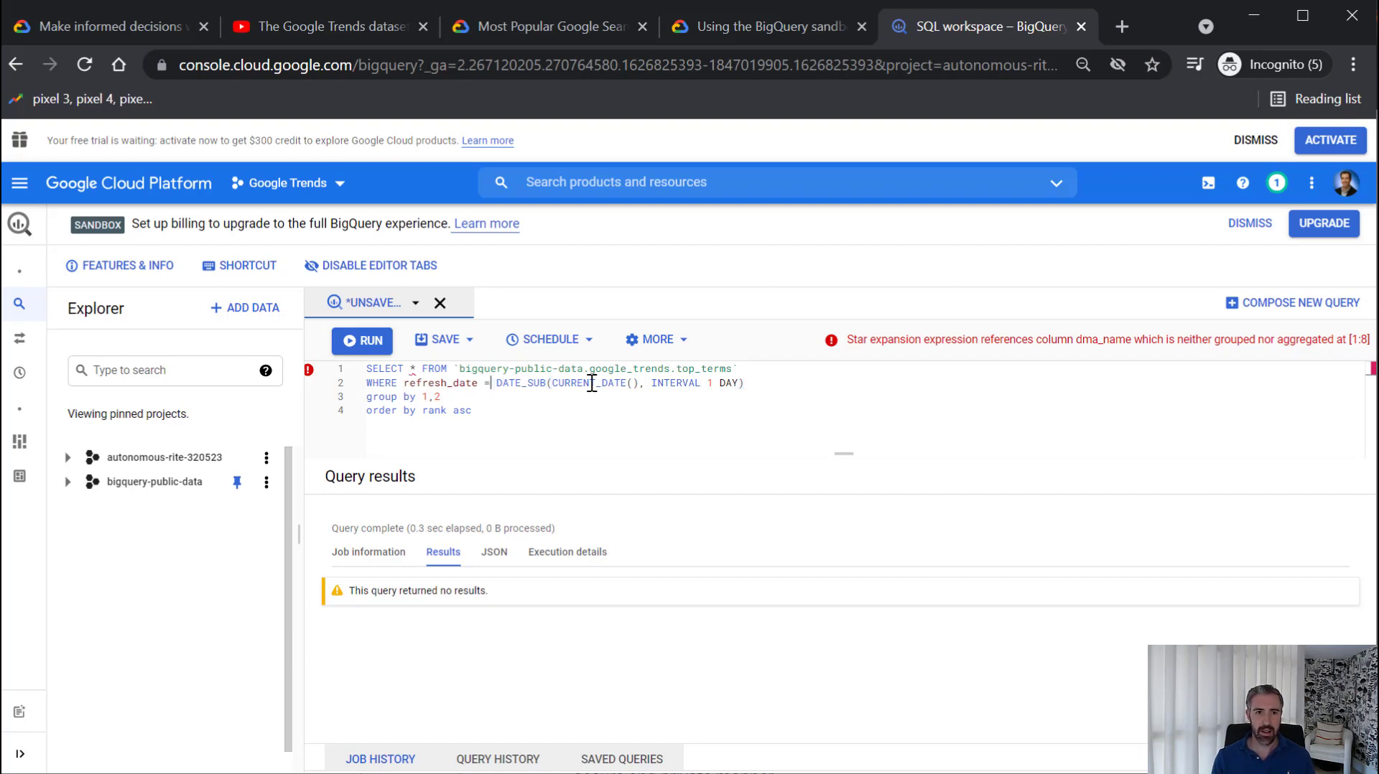
key(BackSpace)
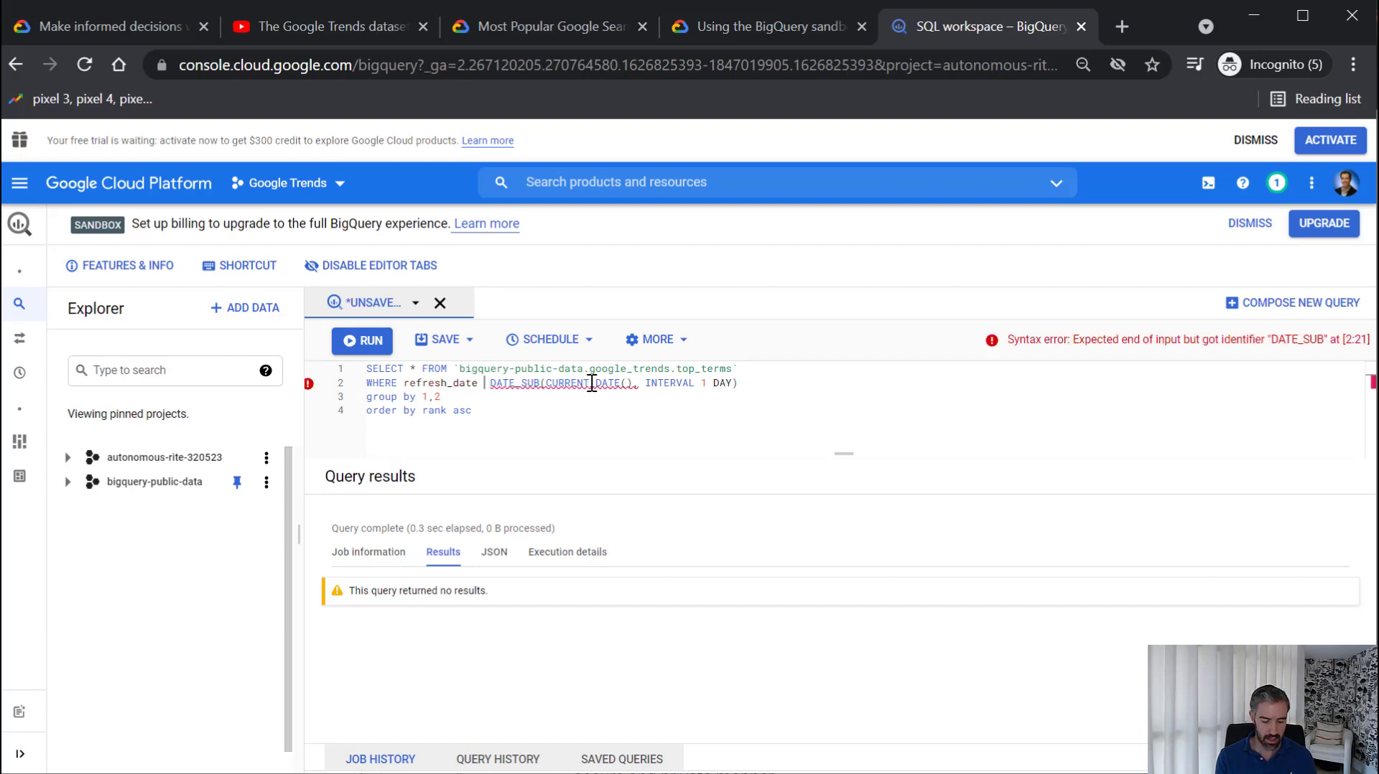
text(<=)
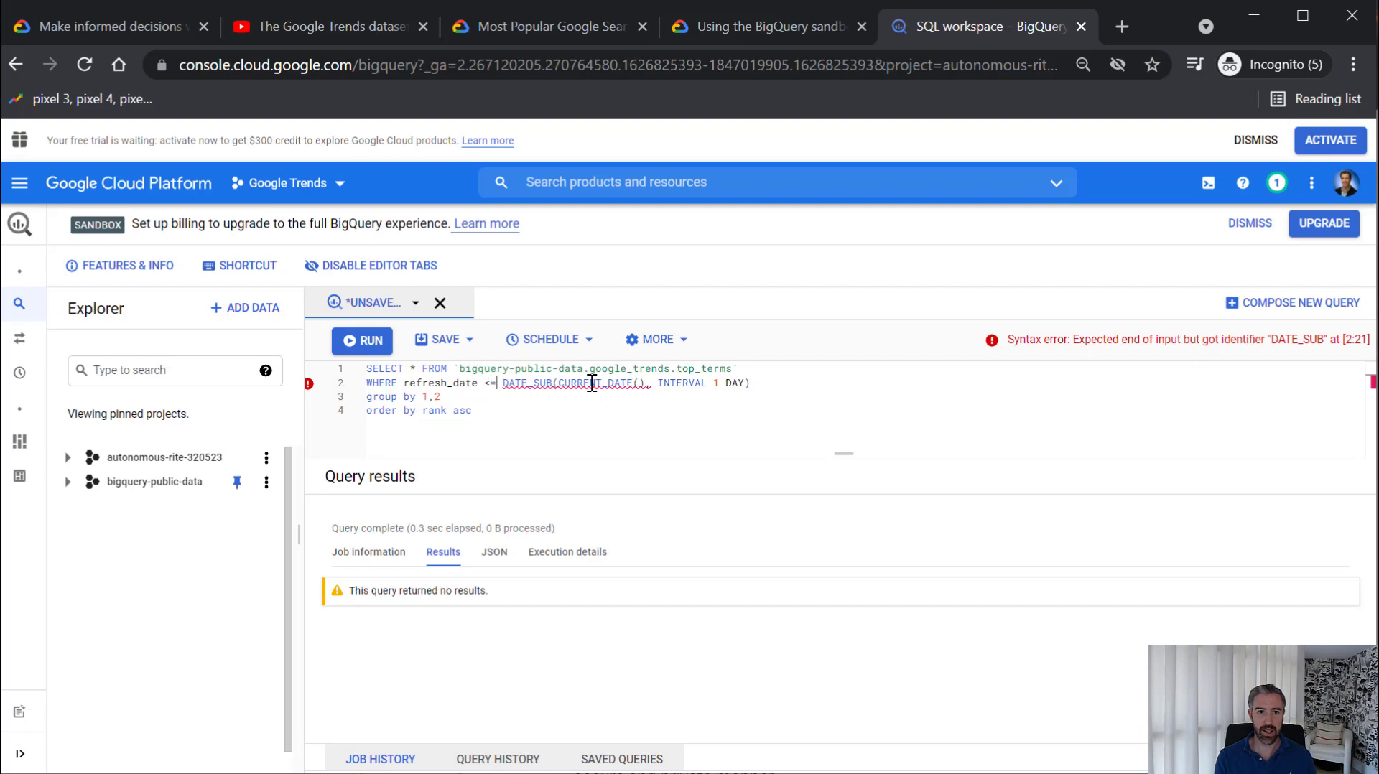
Copy the refresh_date condition to a new line as "and refresh_date >= DATE_SUB(CURRENT_DATE(), INTERVAL 5 DAY)"
click(770, 385)
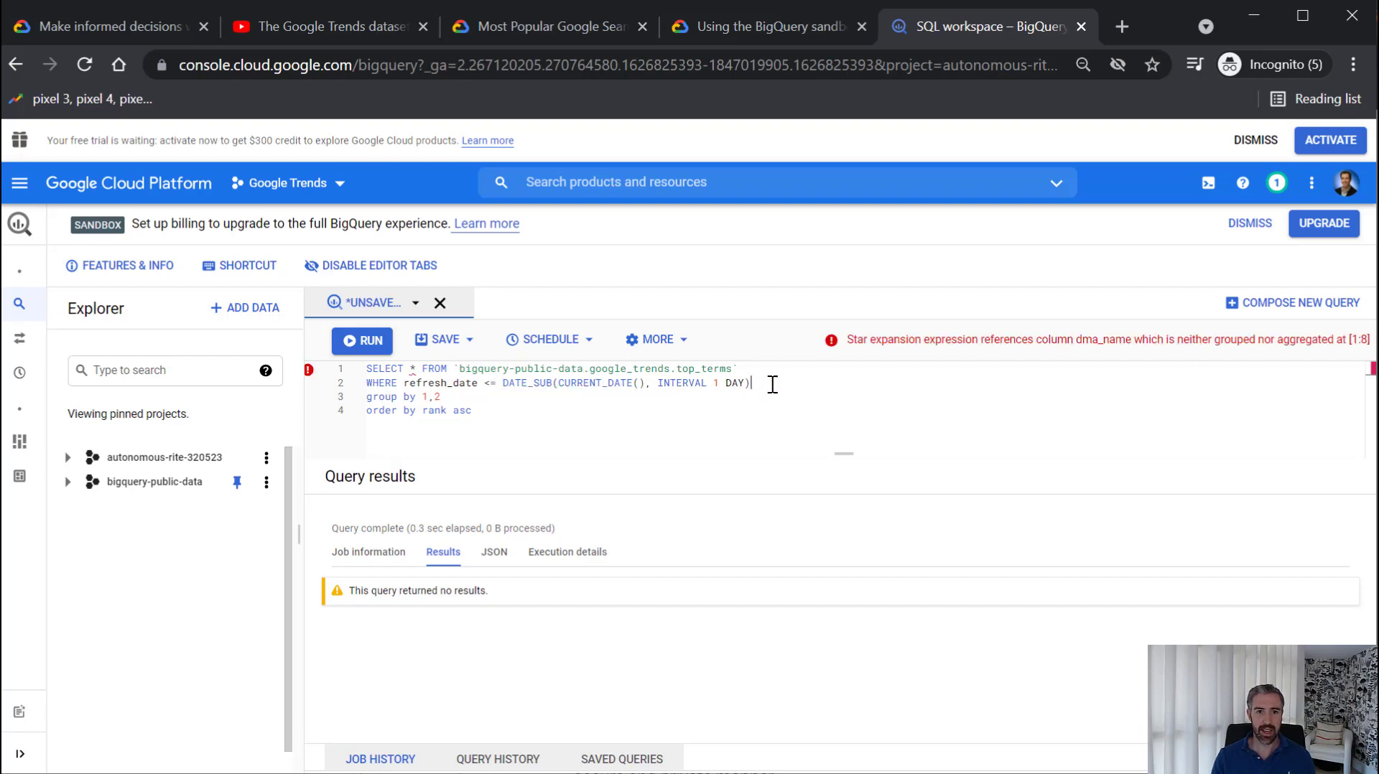
drag(773, 385, 406, 379)
key(ctrl+c)
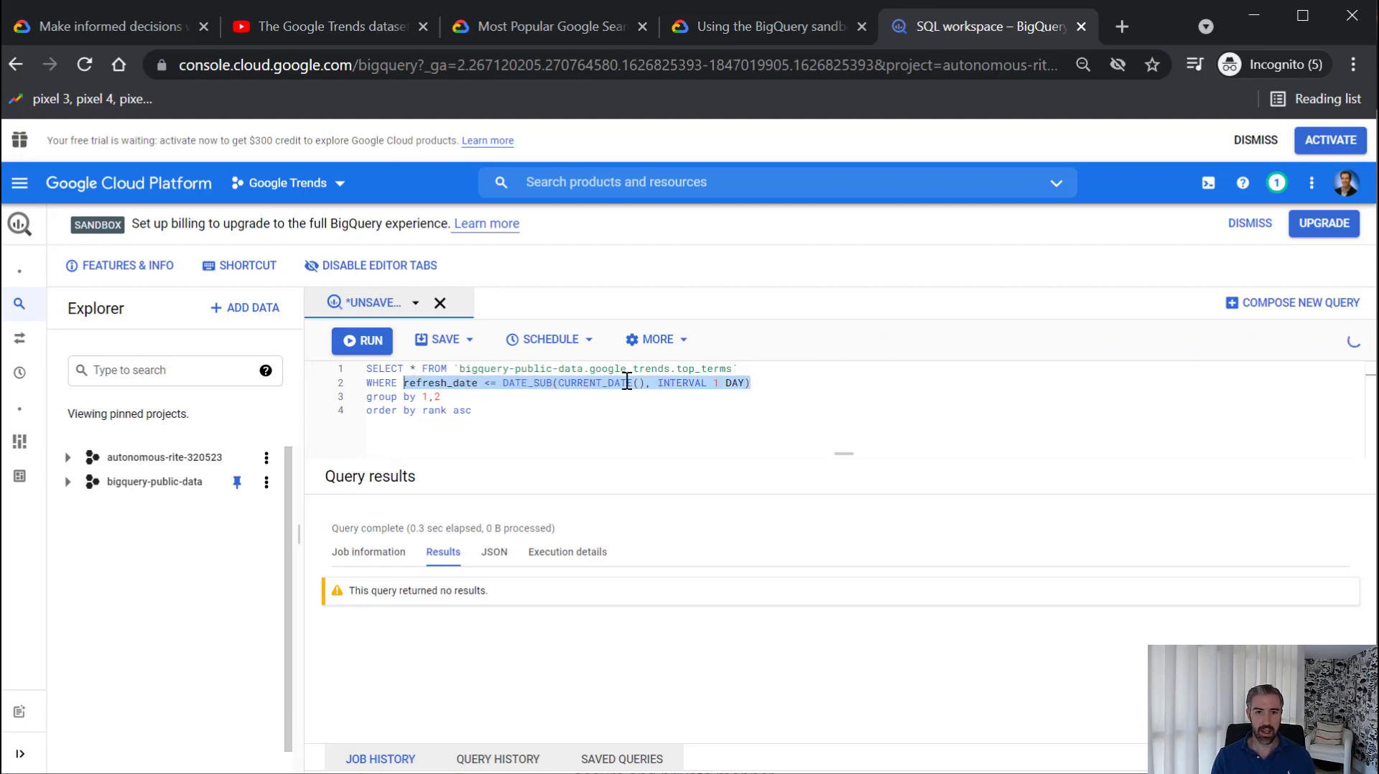
click(756, 382)
key(Return)
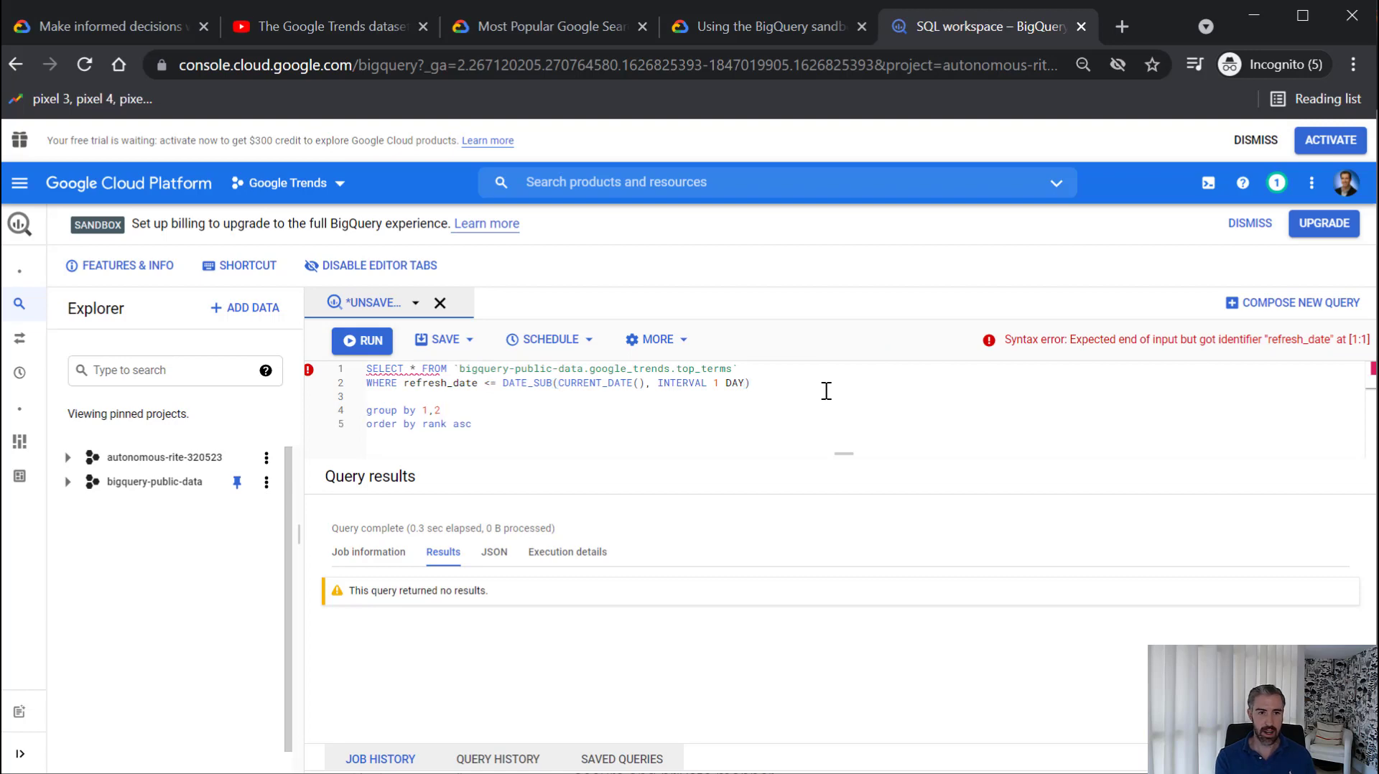
text(and)
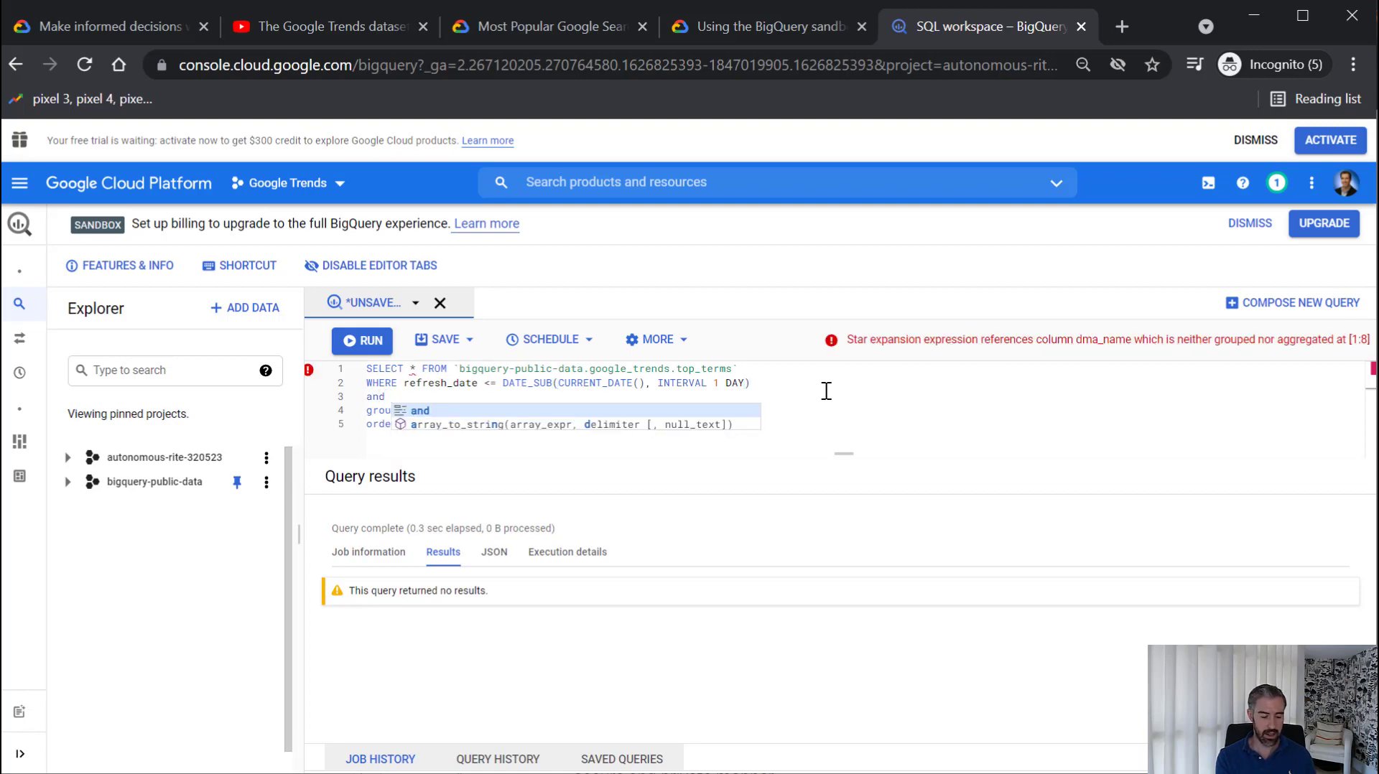
key(ctrl+v)
click(706, 397)
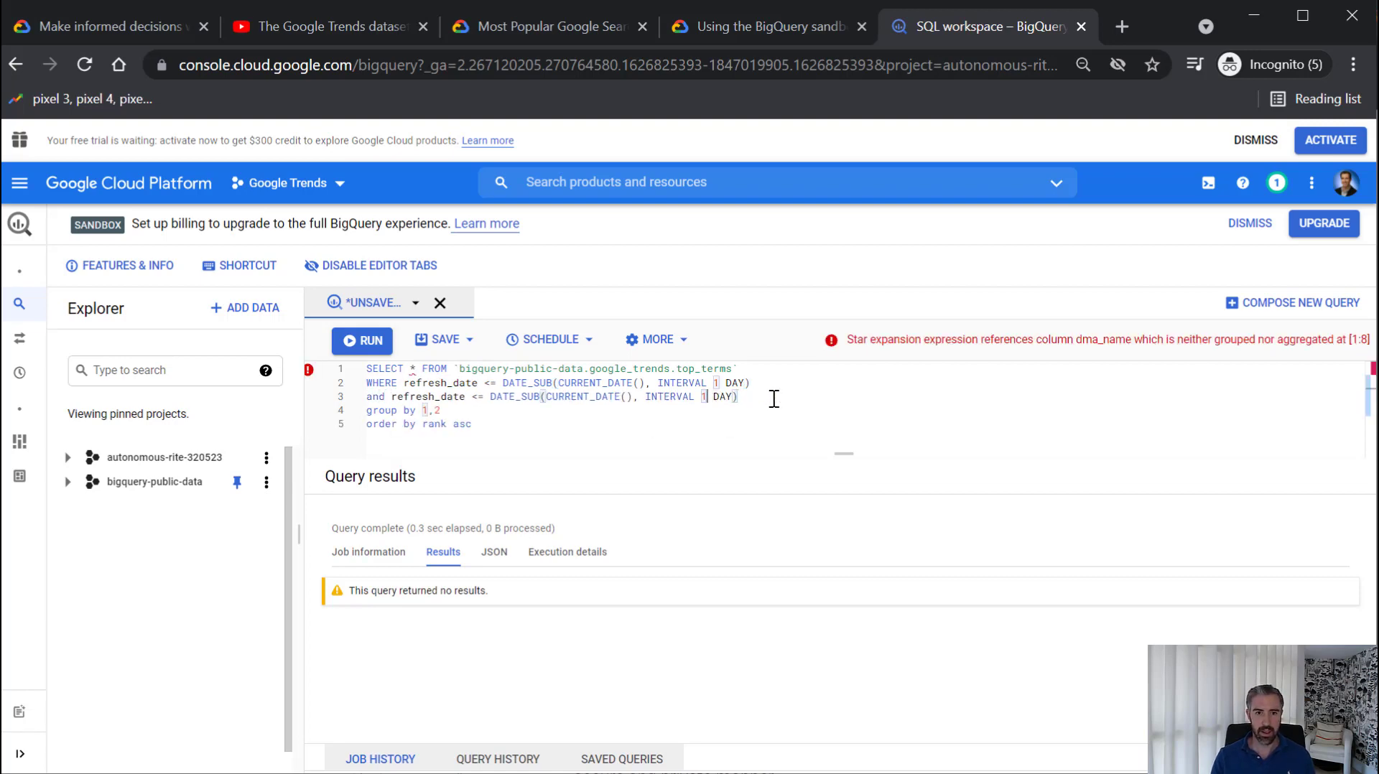
key(BackSpace)
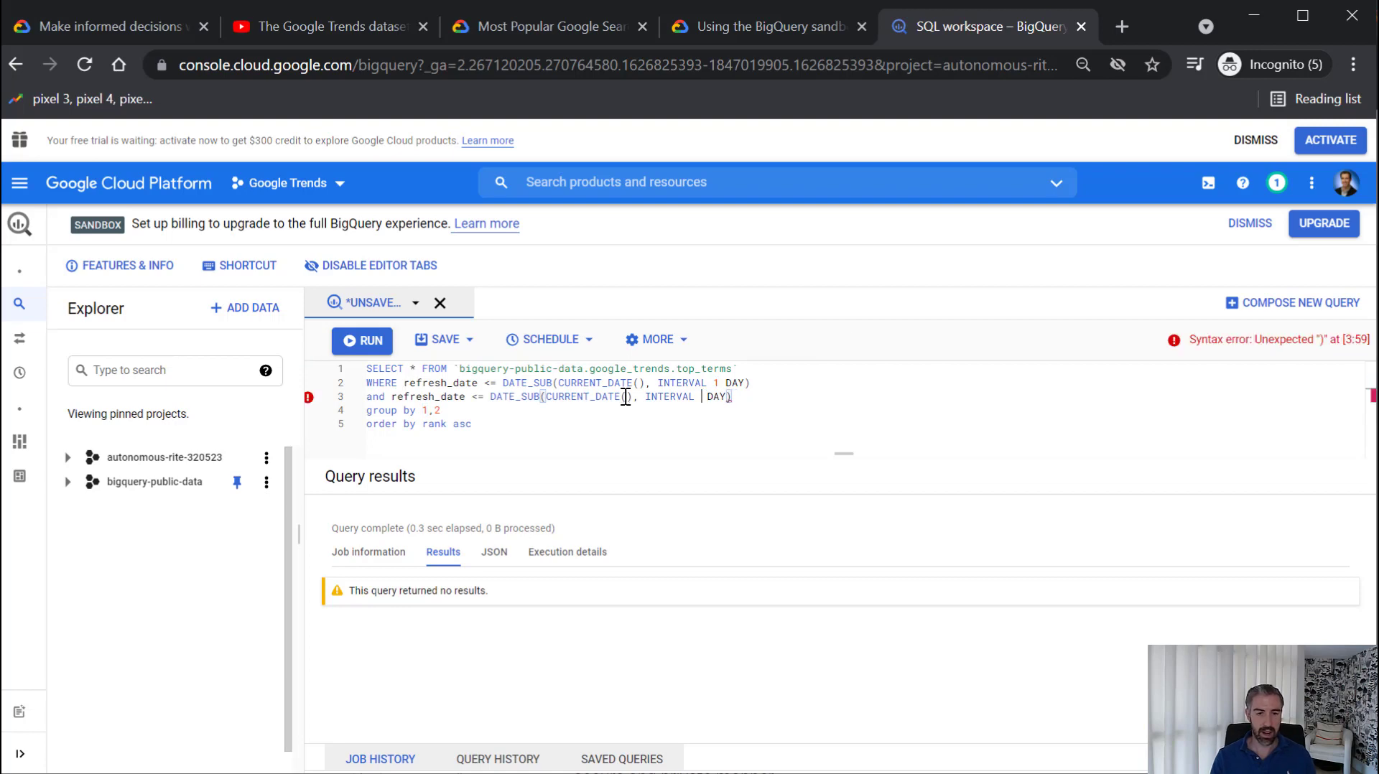
text(5)
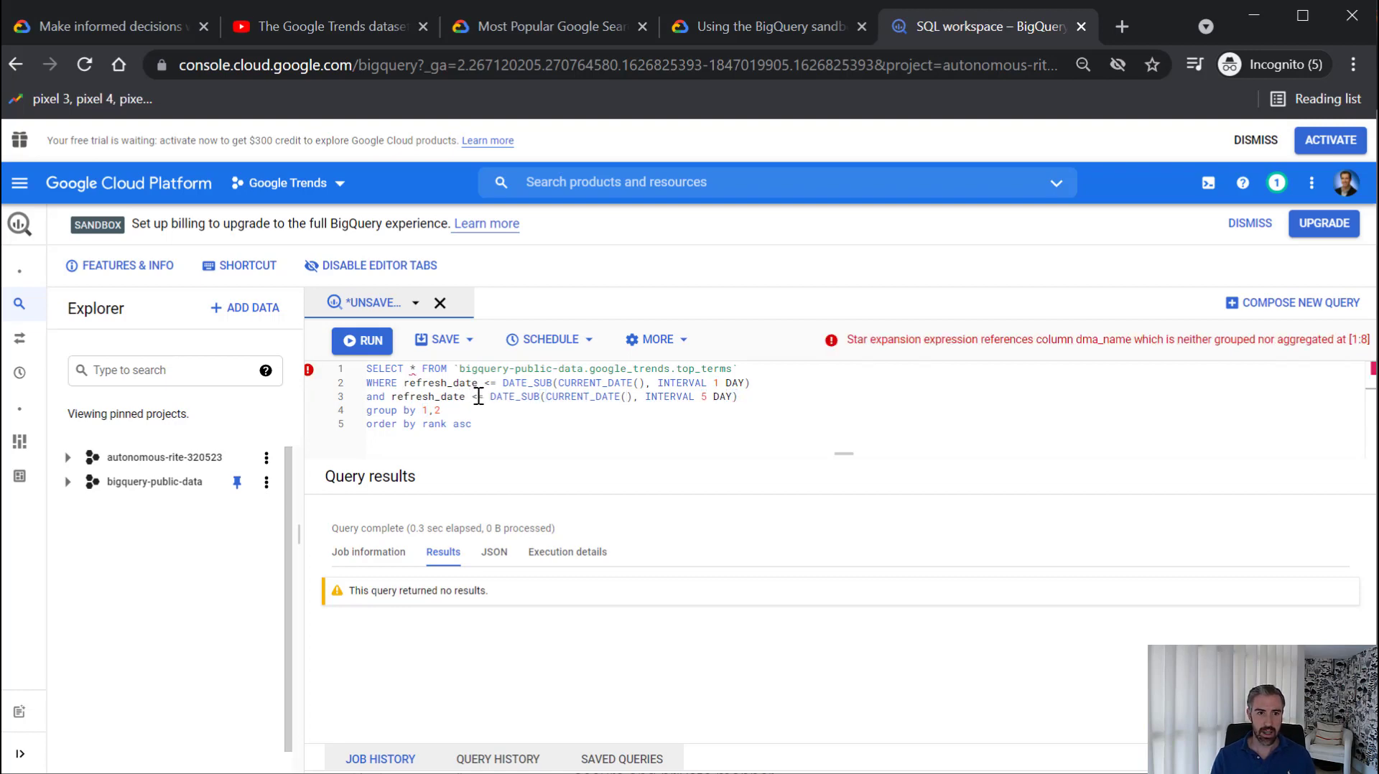
key(BackSpace)
text(>)
Replace the group by line with the condition and week > "2019-01-01"
drag(441, 410, 372, 411)
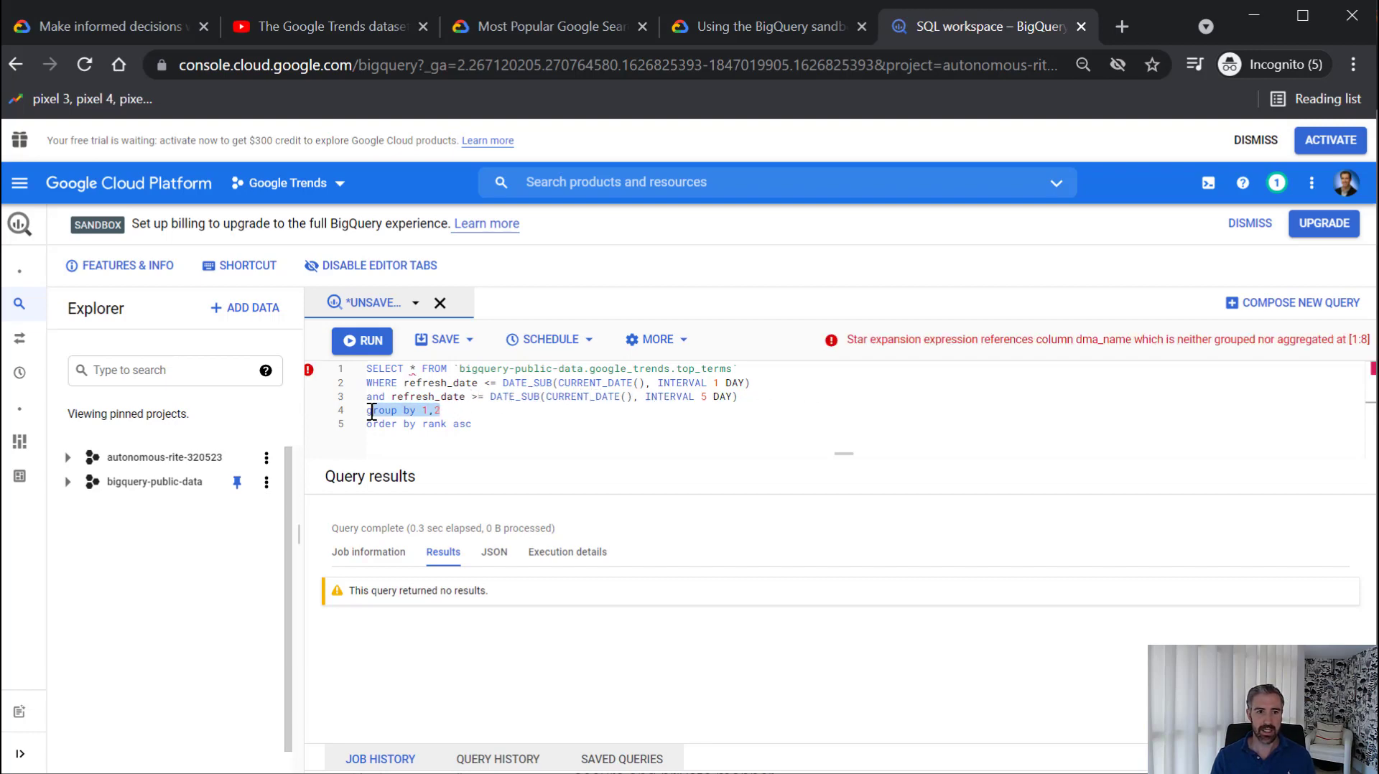
key(BackSpace)
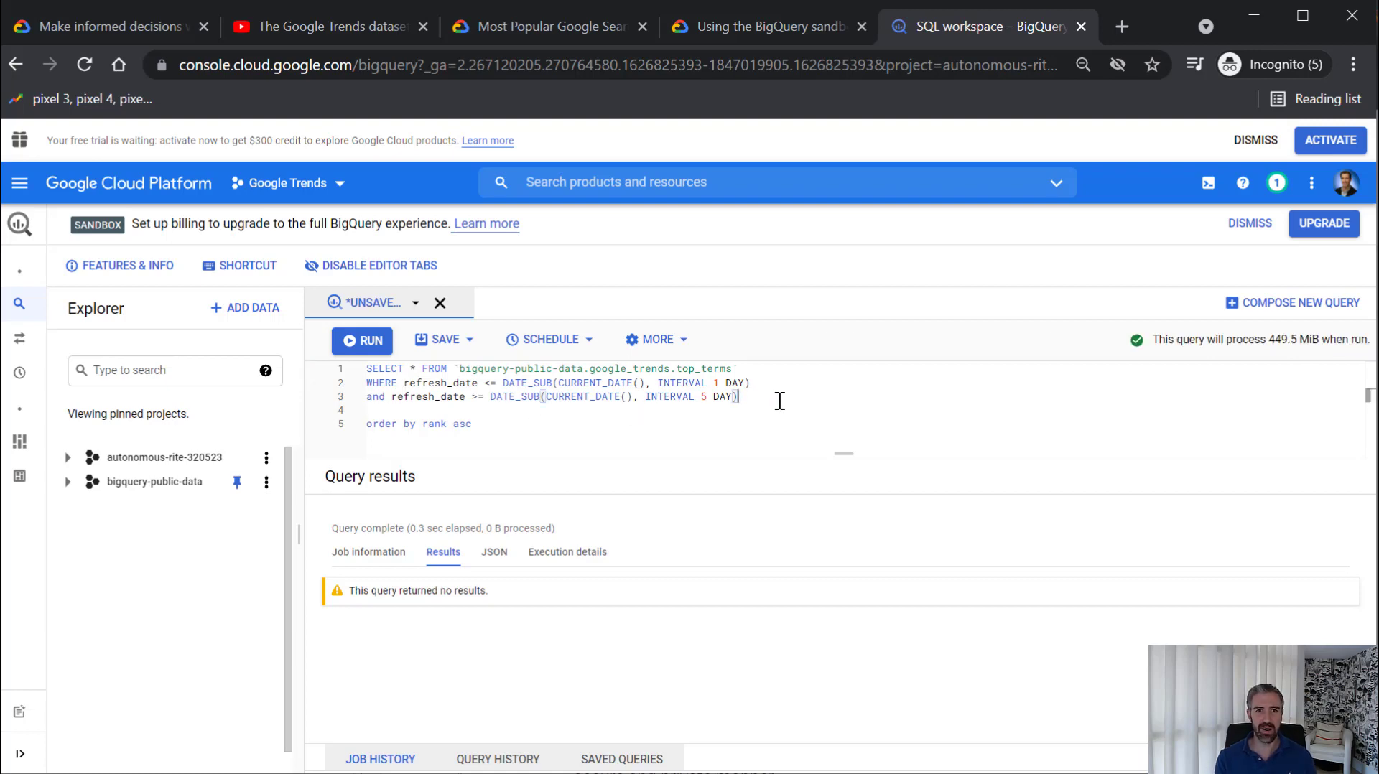
key(Return)
text(a)
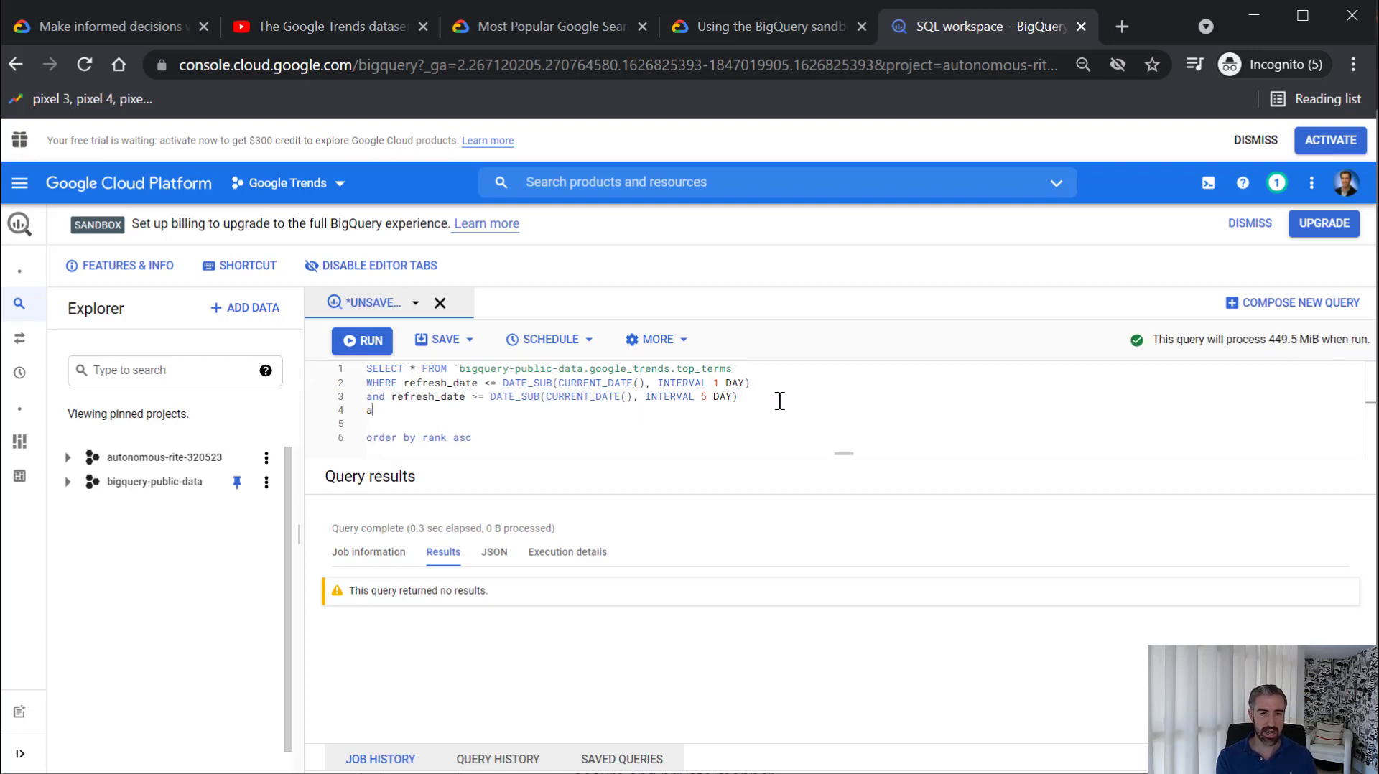
text(nd week )
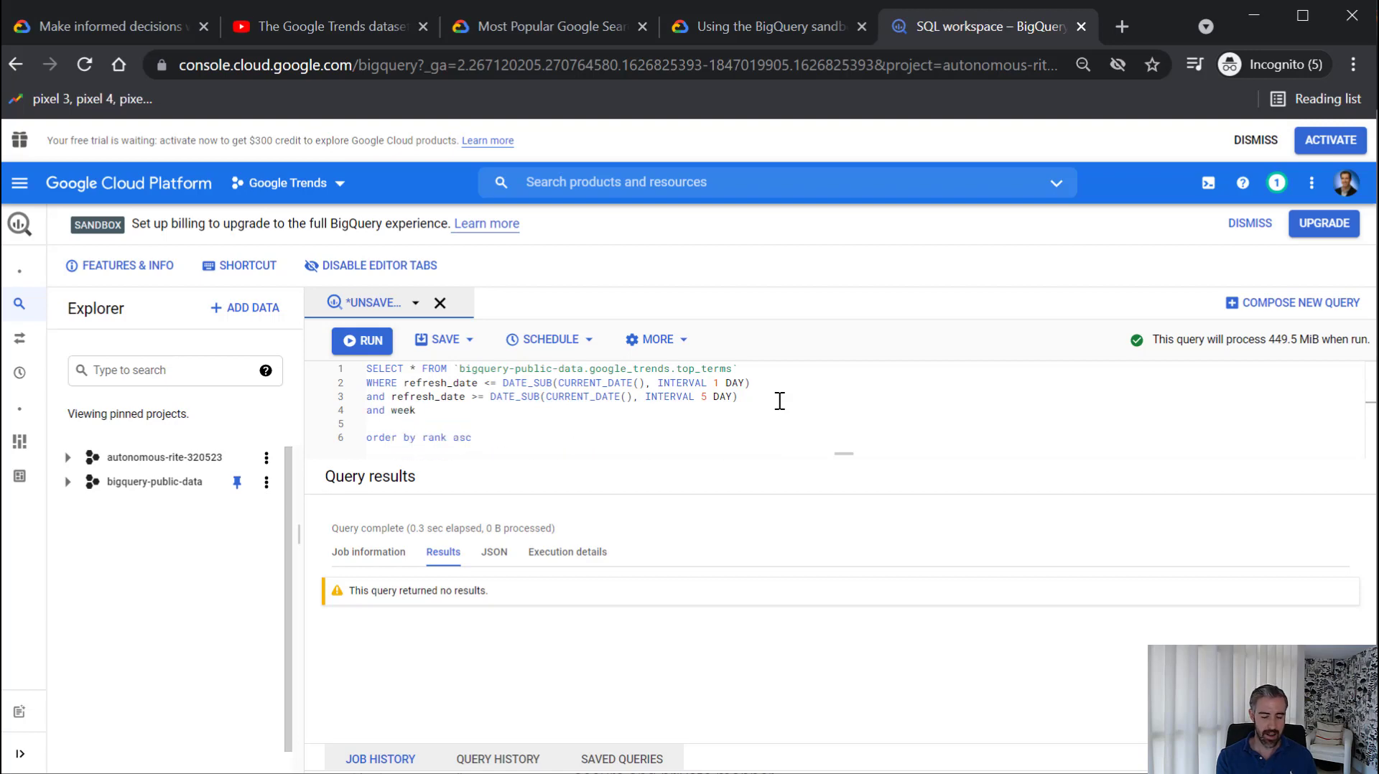
text(>)
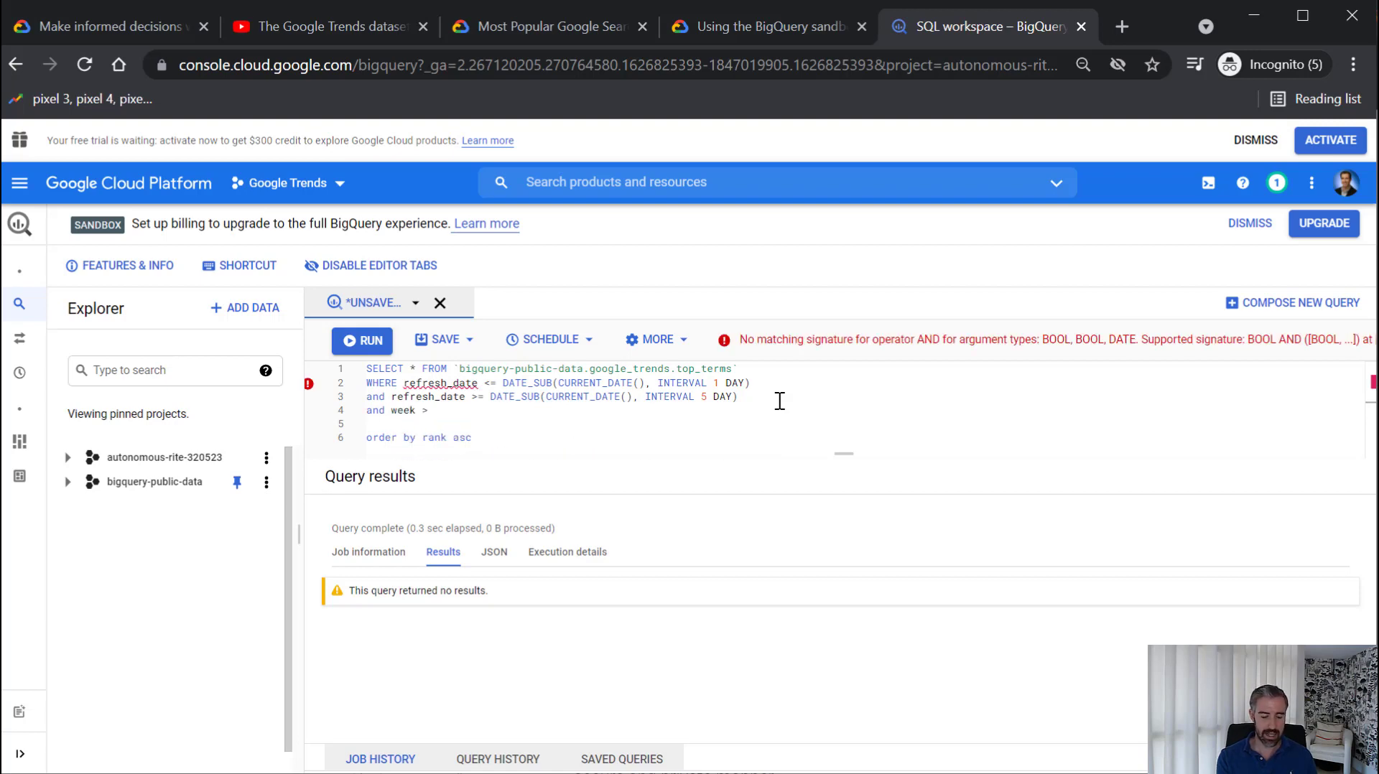
text( "2019-01-01)
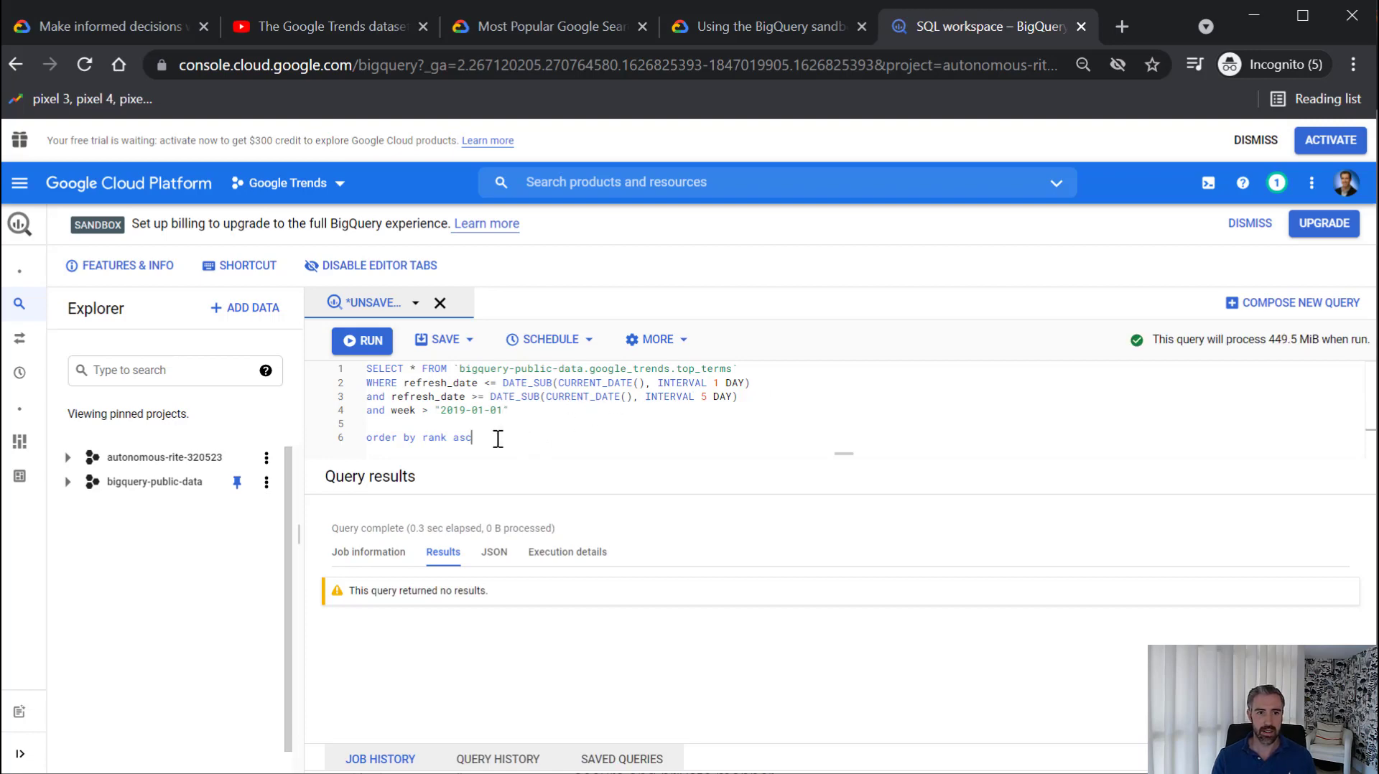
Delete the order by line and the blank line above it from the end of the query
drag(496, 438, 368, 439)
key(BackSpace)
key(BackSpace)
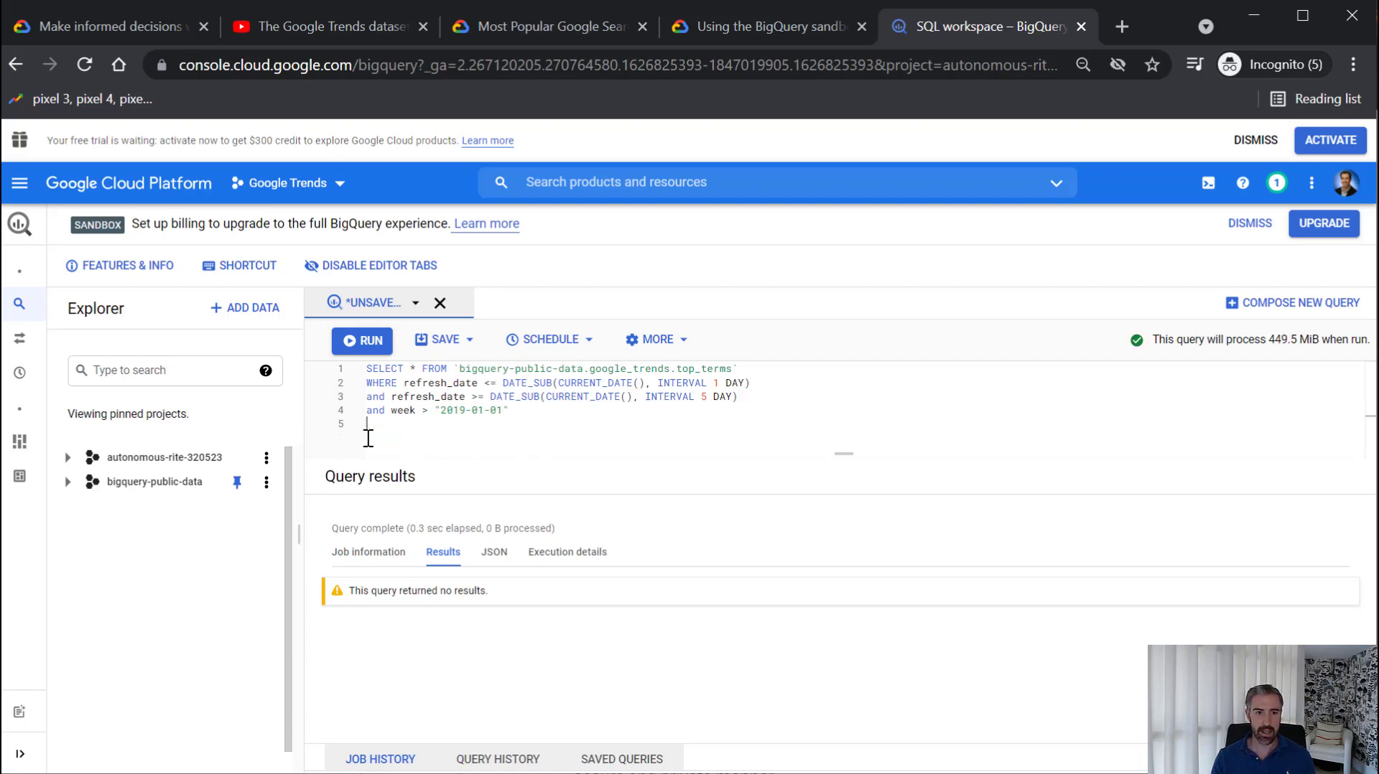
Run the query and review the term, week and score values in the returned rows
click(366, 349)
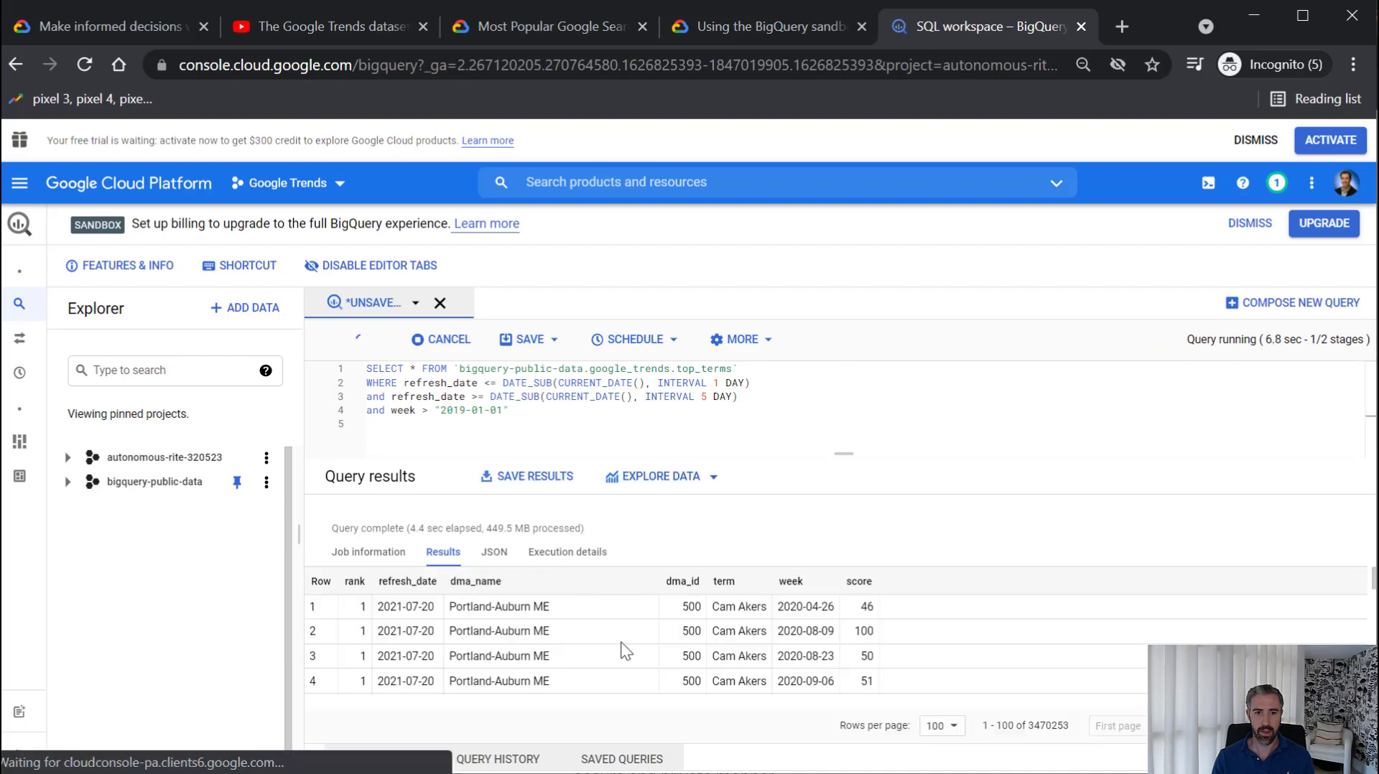
scroll(663, 645, down, 3)
scroll(662, 641, down, 3)
scroll(662, 642, up, 5)
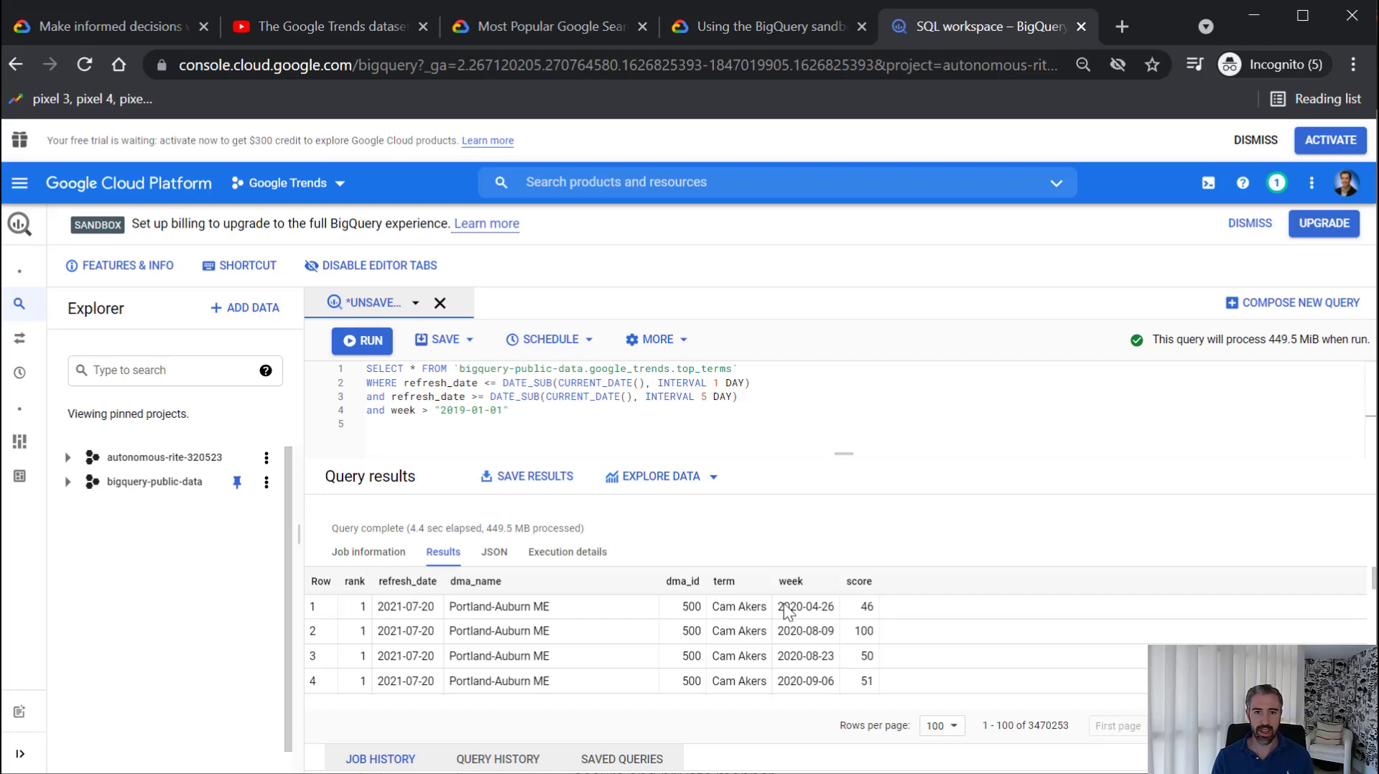
scroll(819, 602, down, 3)
scroll(821, 601, down, 9)
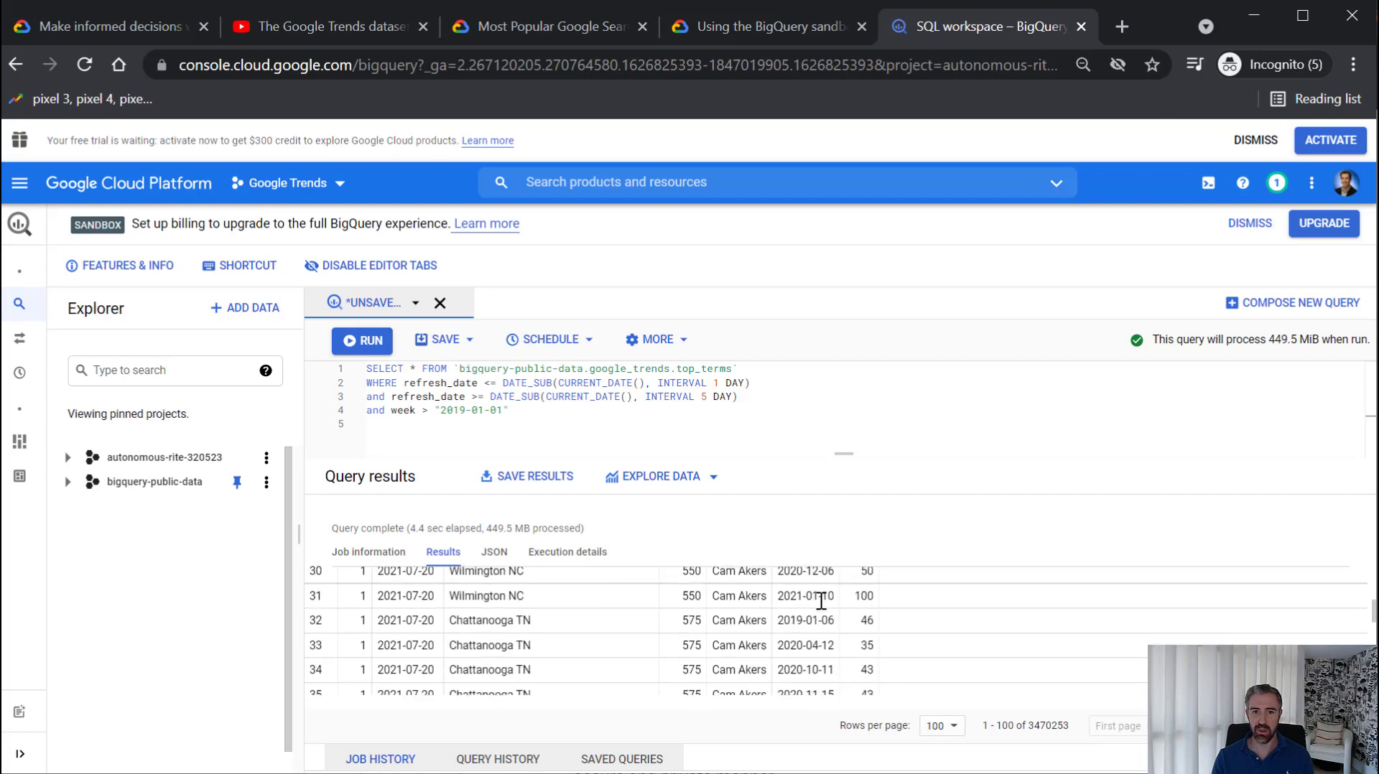
scroll(821, 601, up, 14)
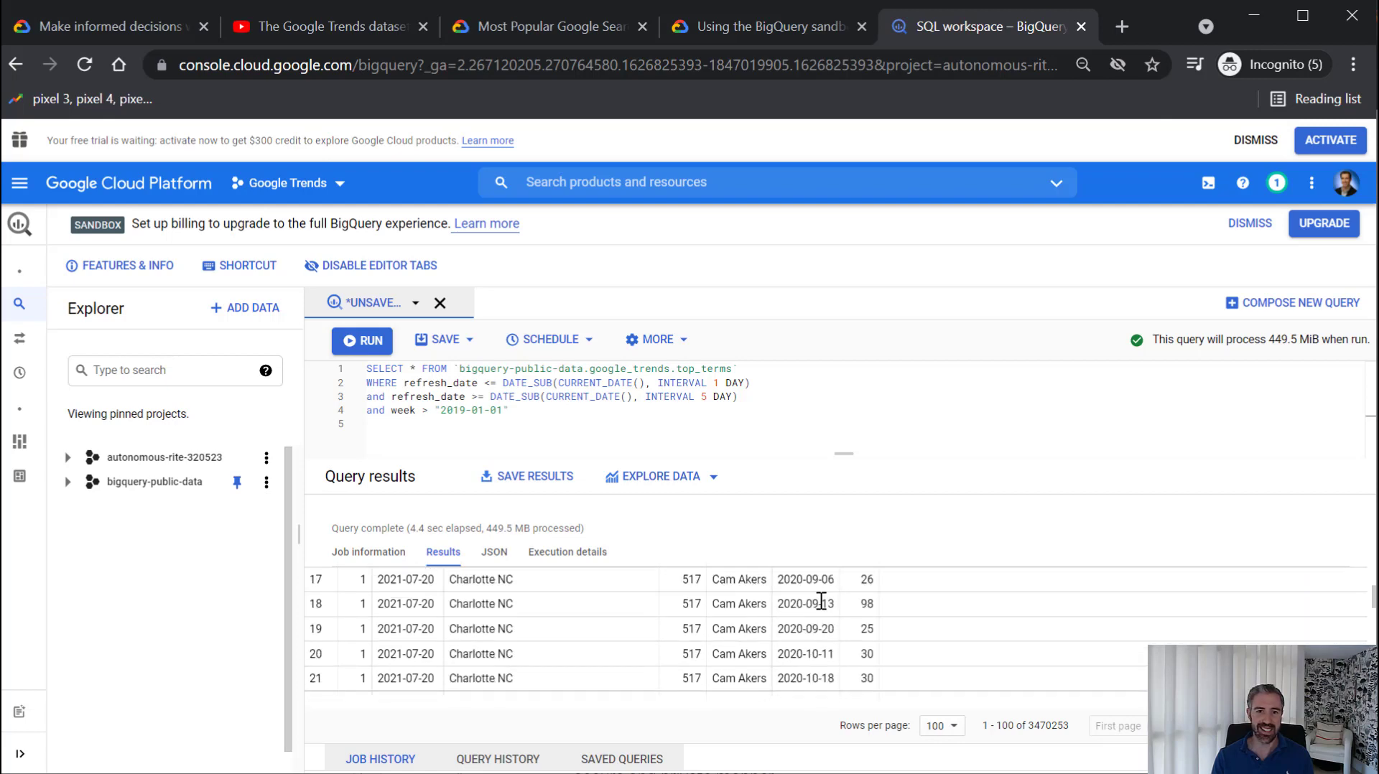
Insert a Top_terms string literal aliased as type, followed by a comma, before the asterisk in the SELECT clause
click(531, 410)
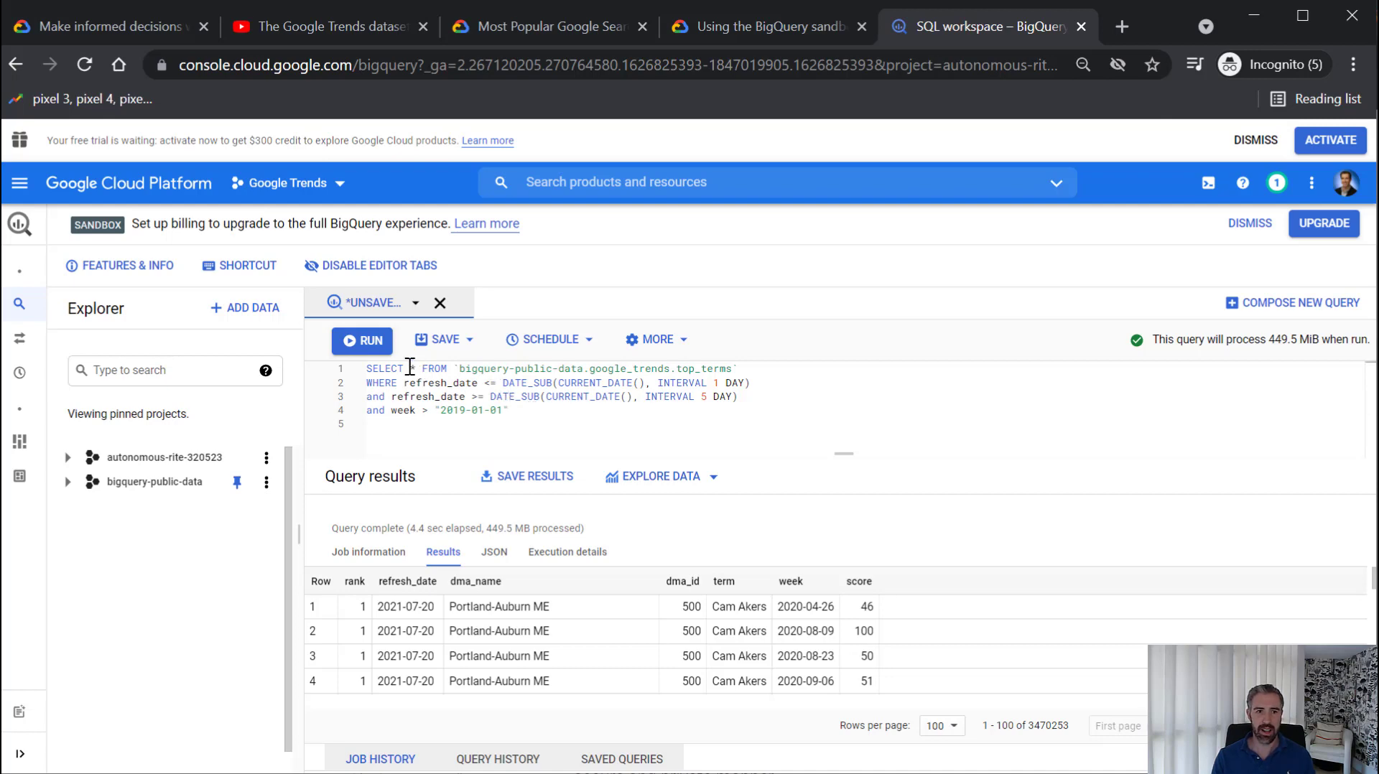
text(')
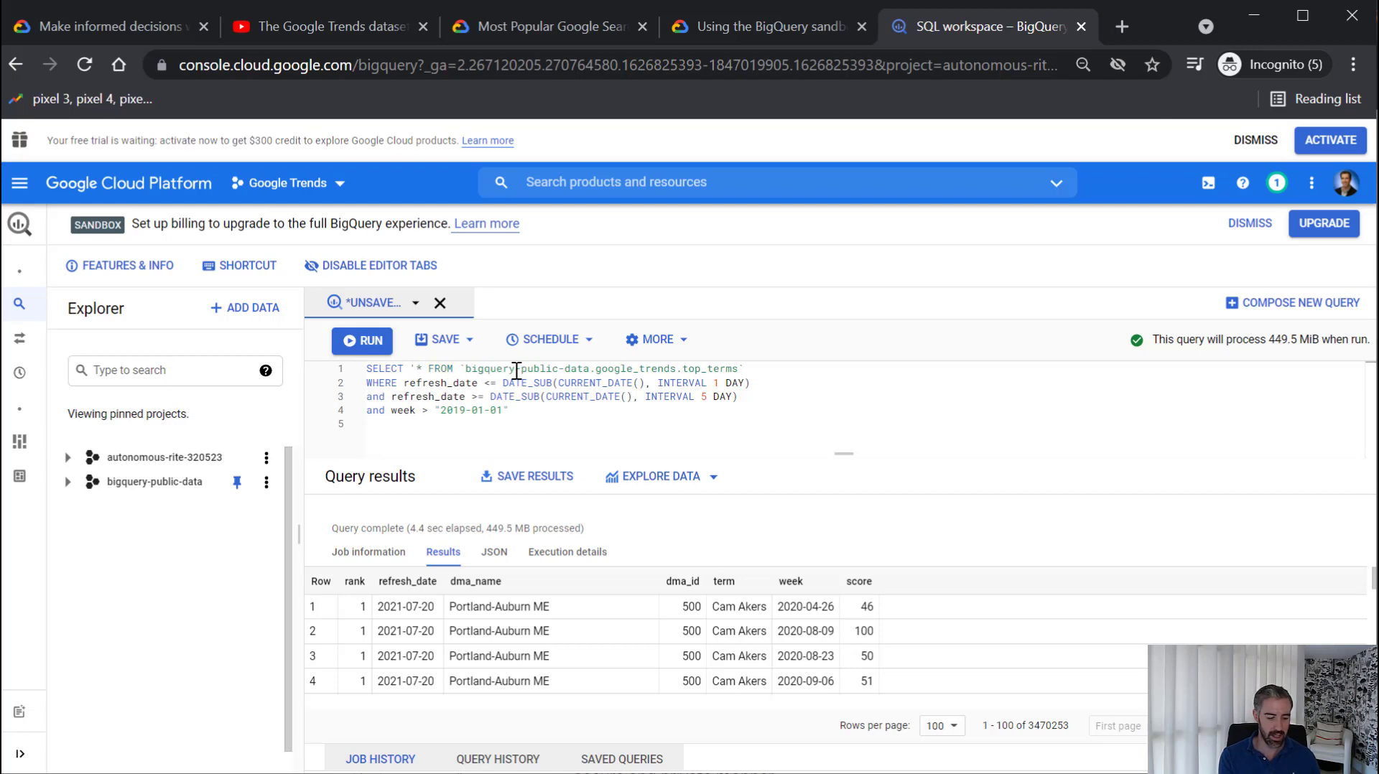
text(Op)
key(BackSpace)
key(BackSpace)
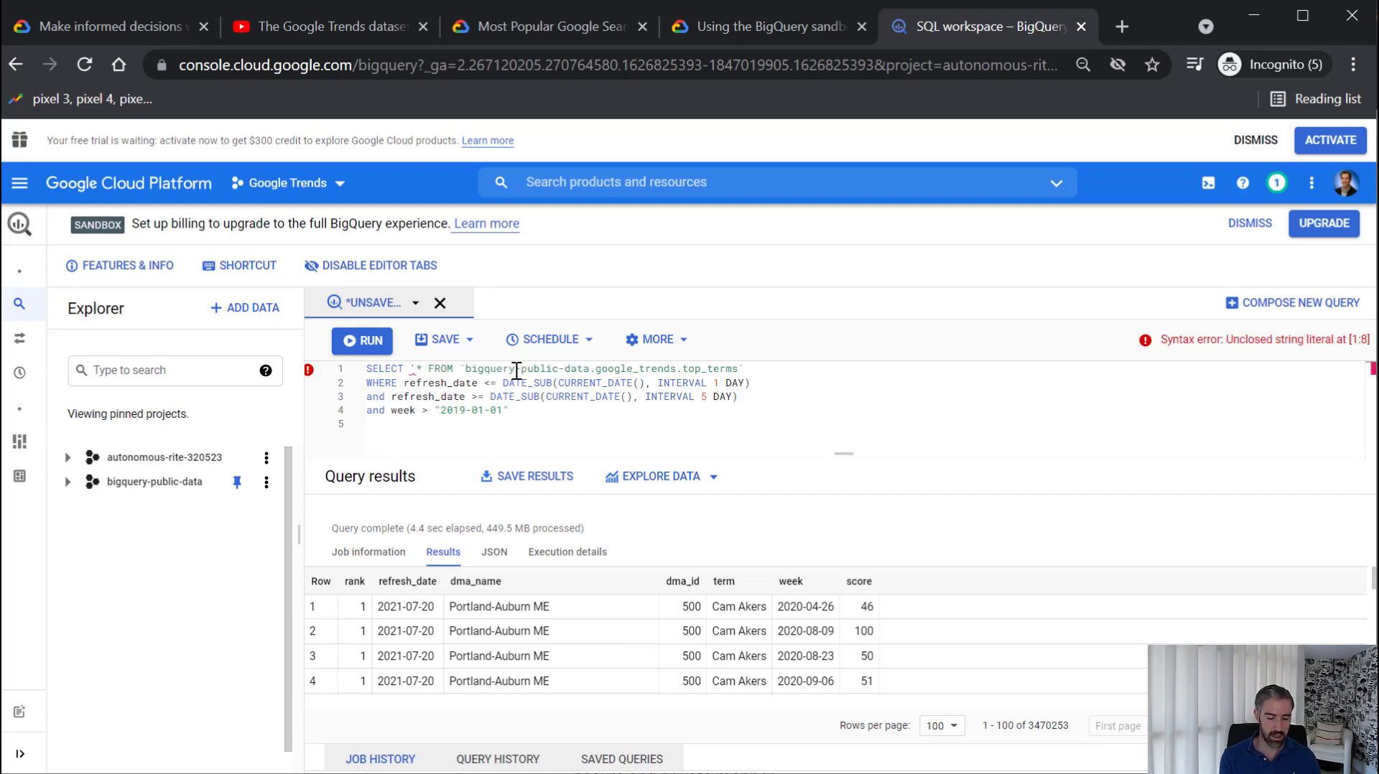
text(Top)
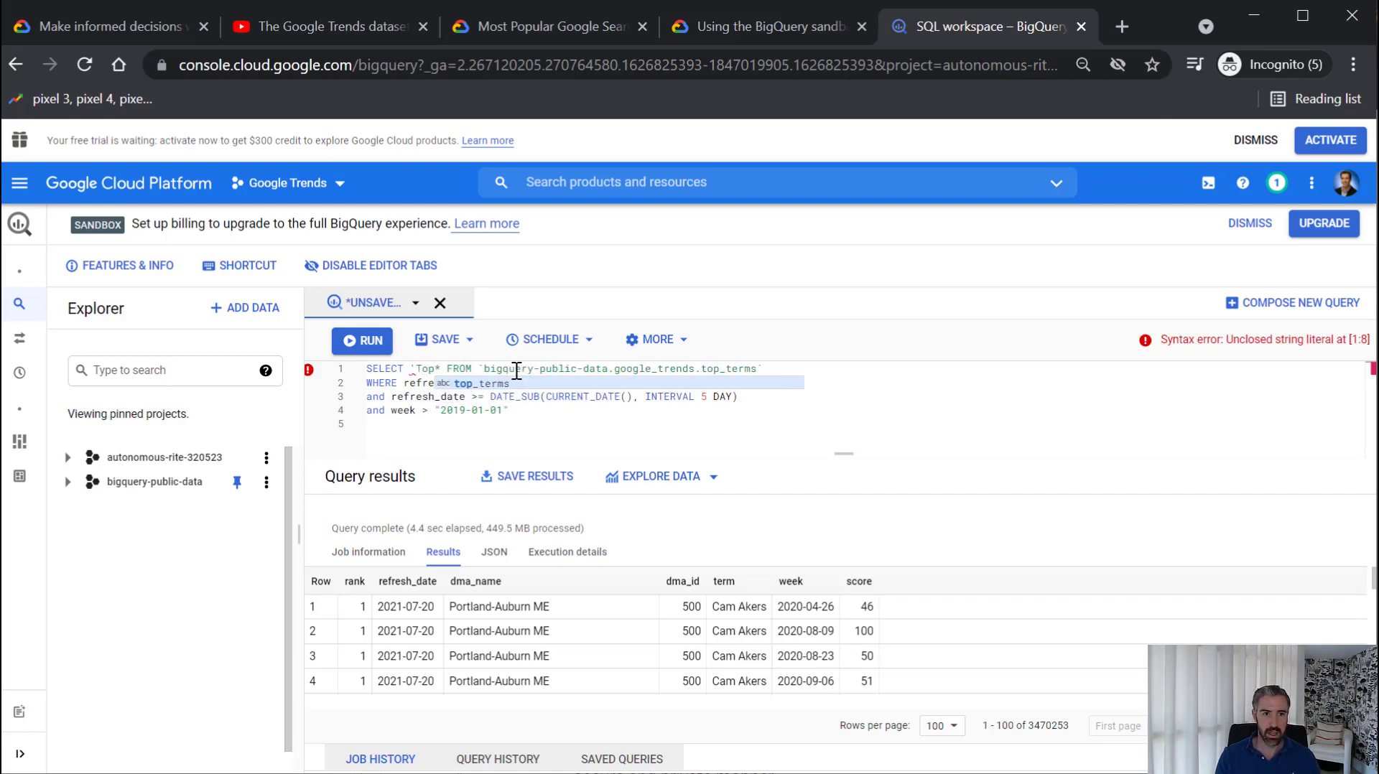
text(_terms)
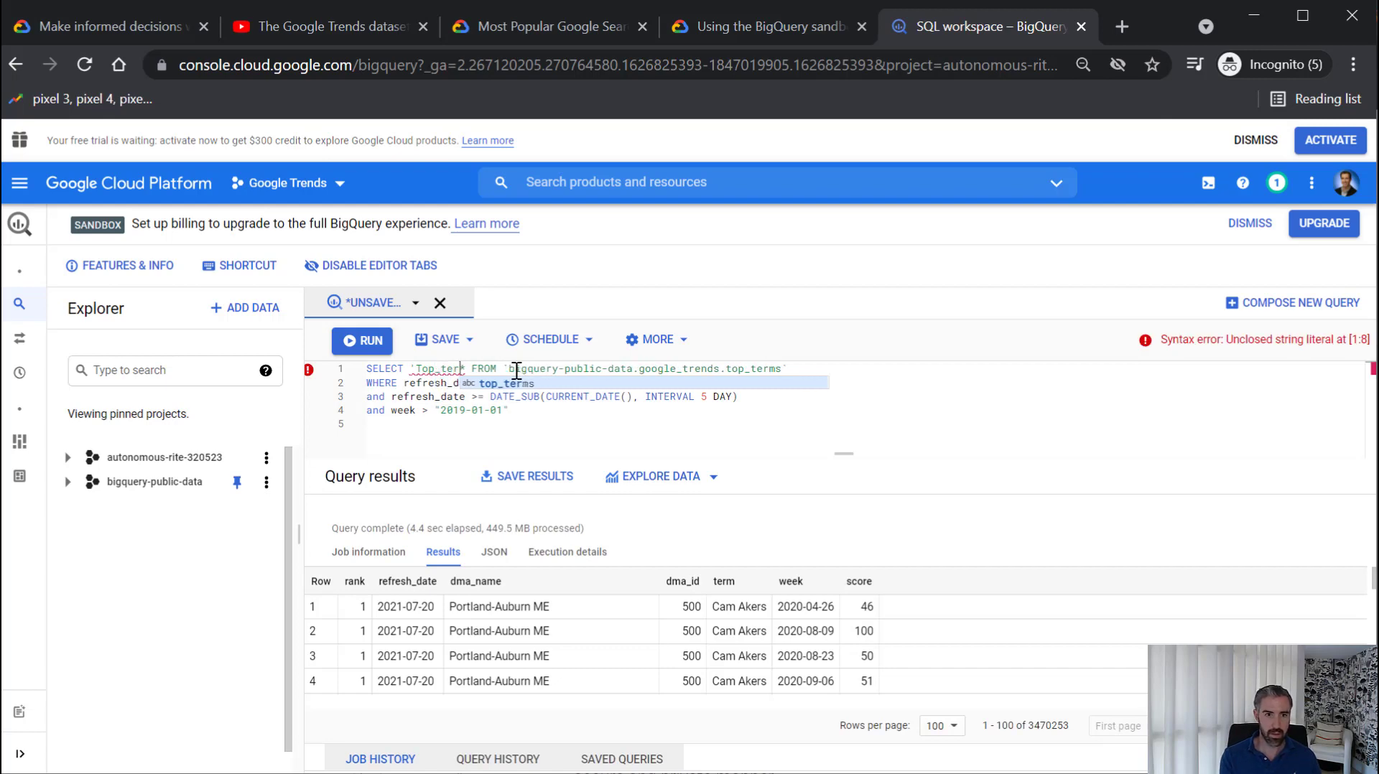
key(Delete)
text(" as t)
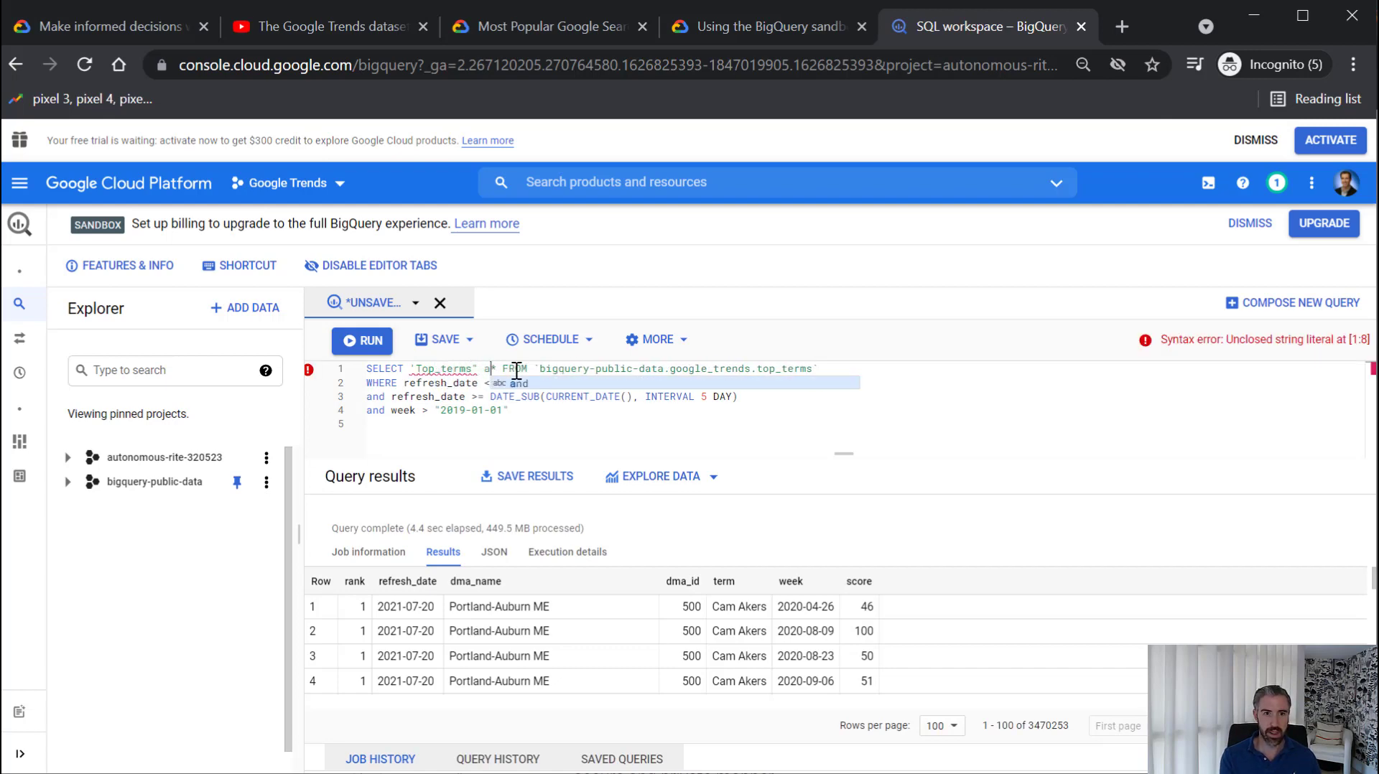
text(ype)
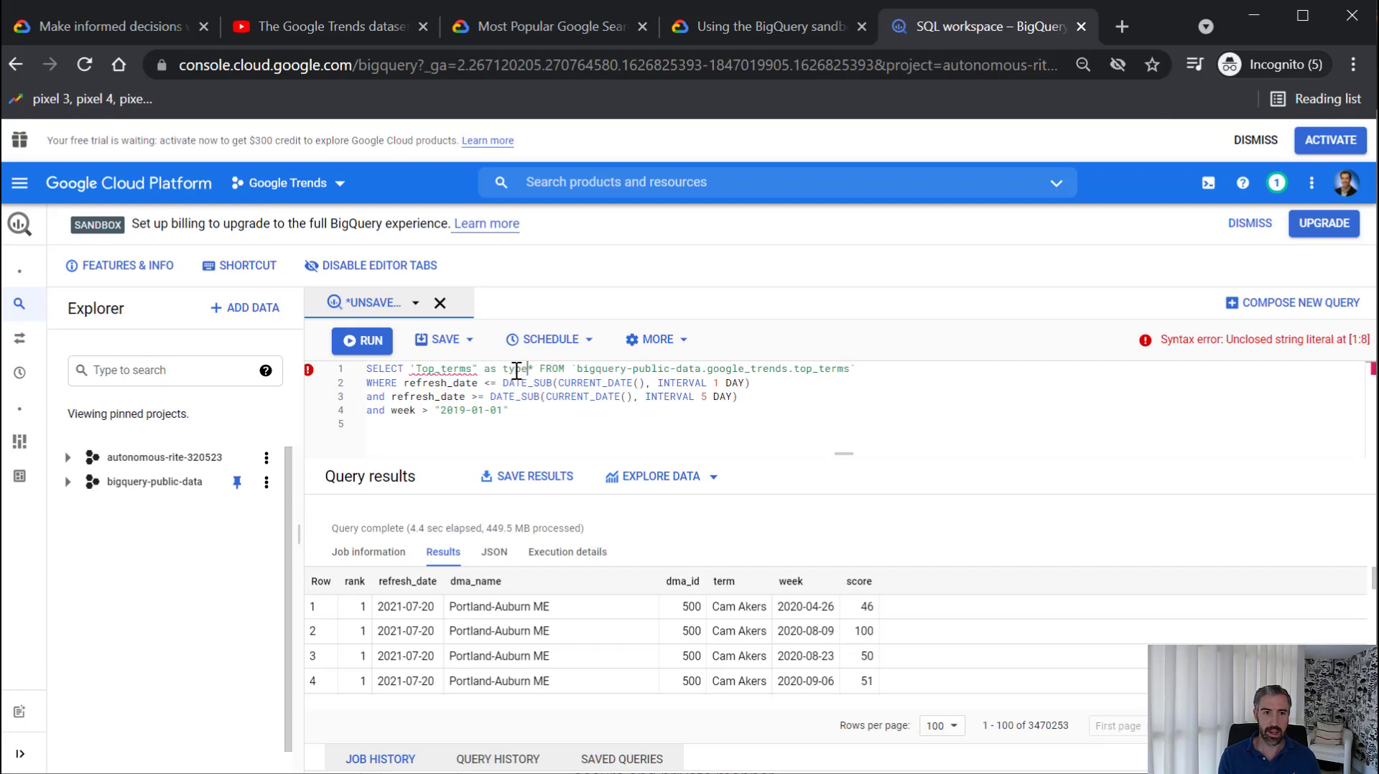
text(,)
Change the type literal to "Top terms", with a space instead of the underscore and a double quote at its start
key(Left)
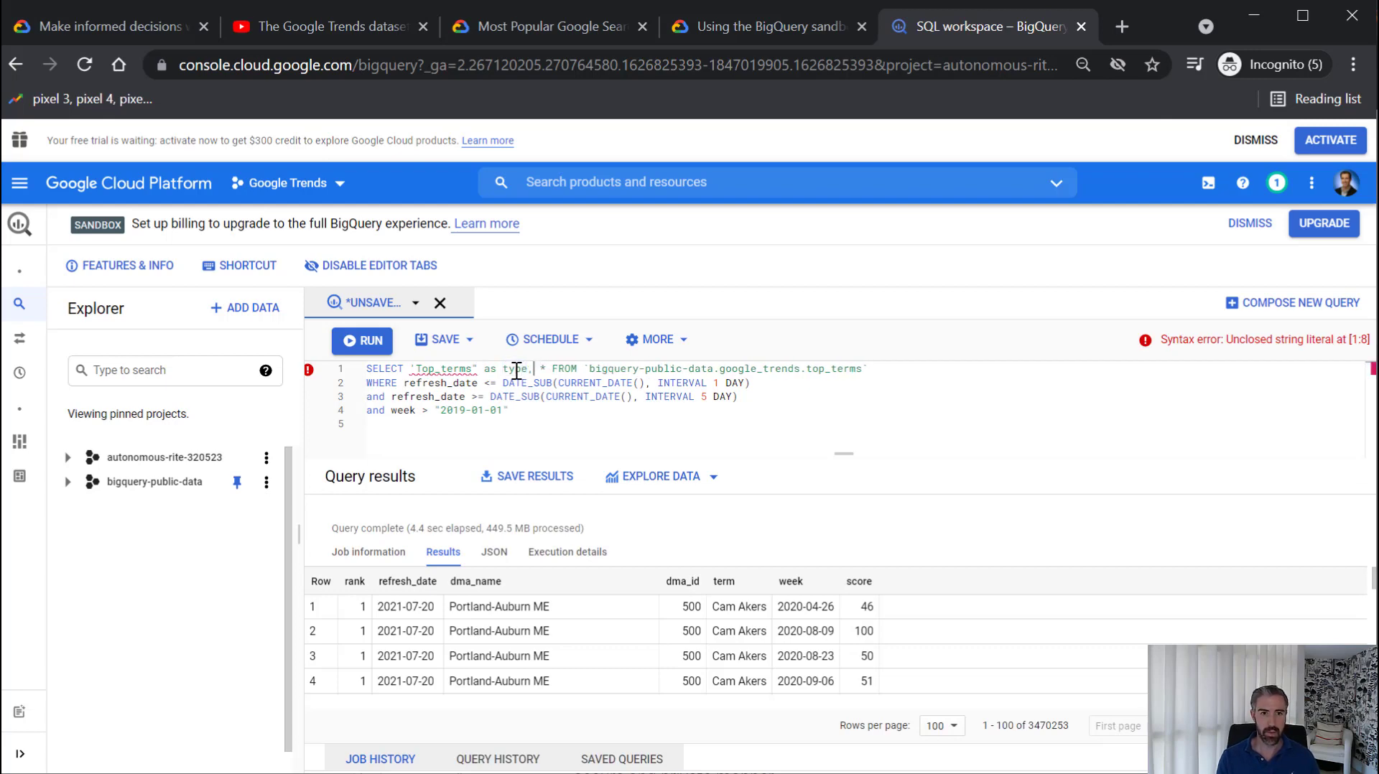
key(Left)
key(Left)
key(Left)
key(Left)
key(Left)
key(Left)
key(Left)
key(Left)
key(Left)
key(Left)
key(BackSpace)
click(529, 423)
click(417, 369)
key(BackSpace)
text(")
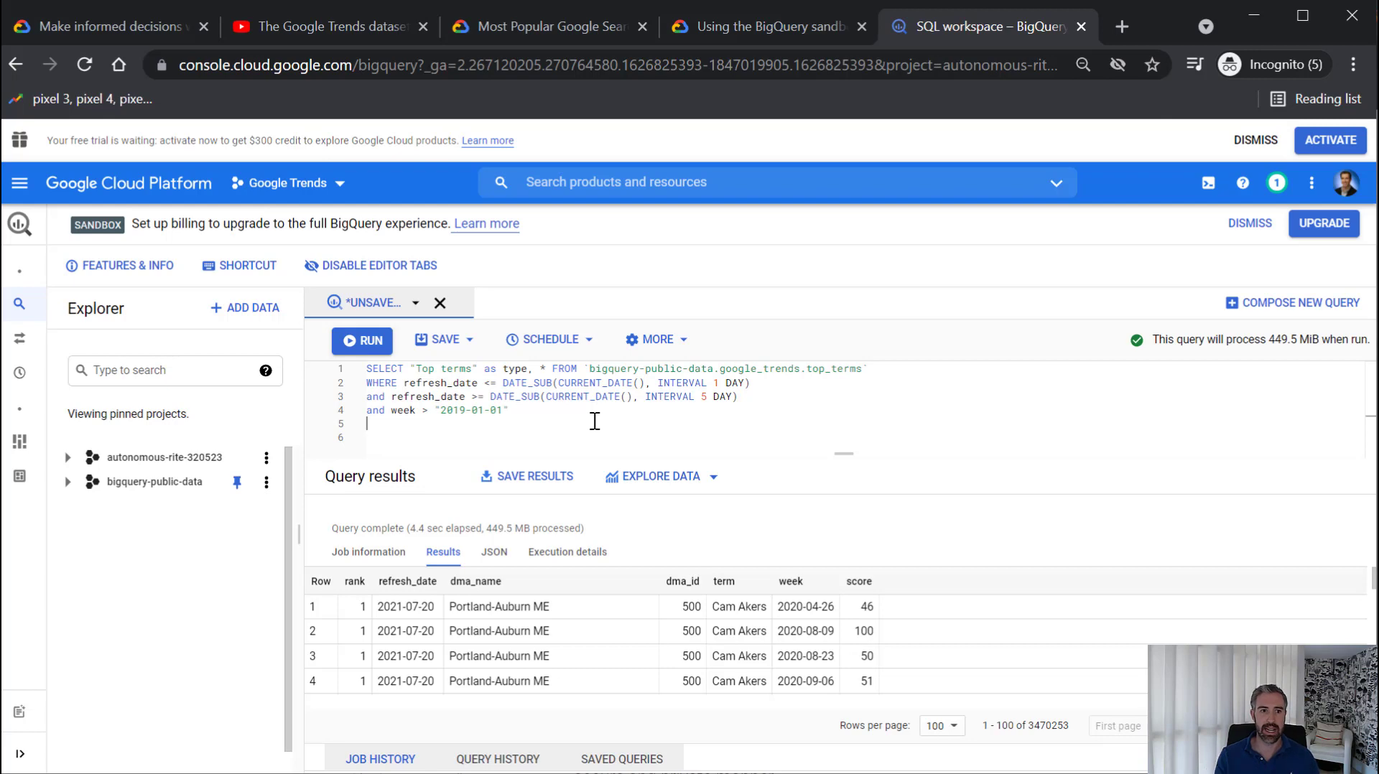
Add UNION ALL below the week condition, followed by a copy of the whole four-line SELECT statement
text(NION )
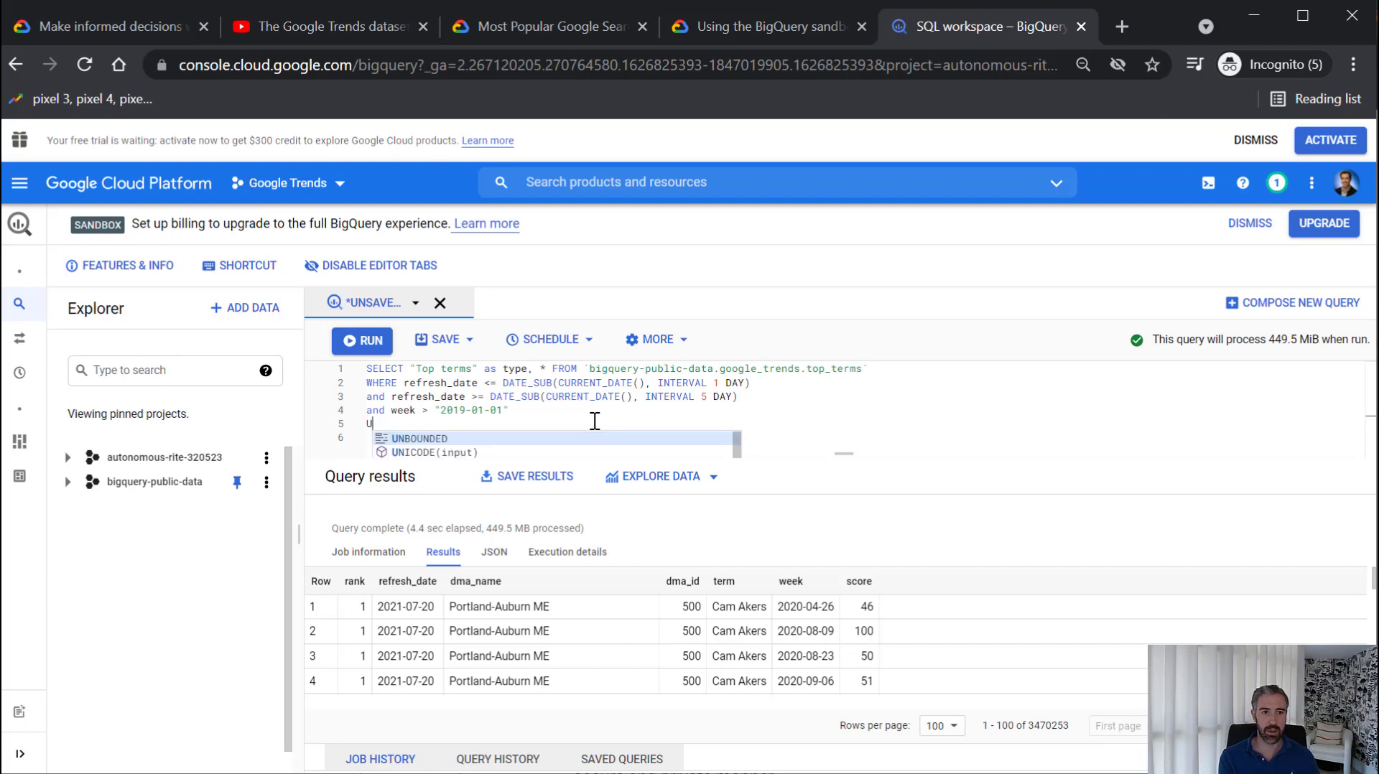
text(ALL)
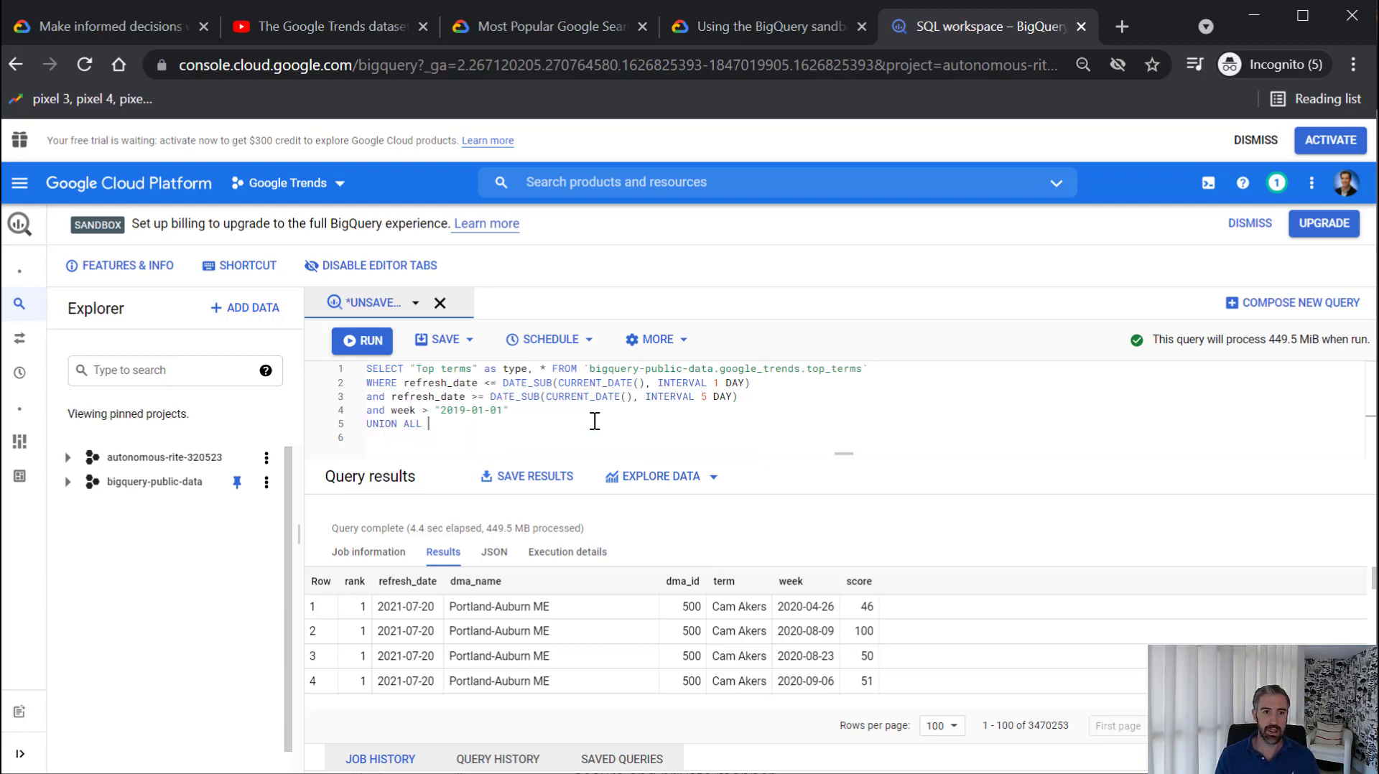
key(Return)
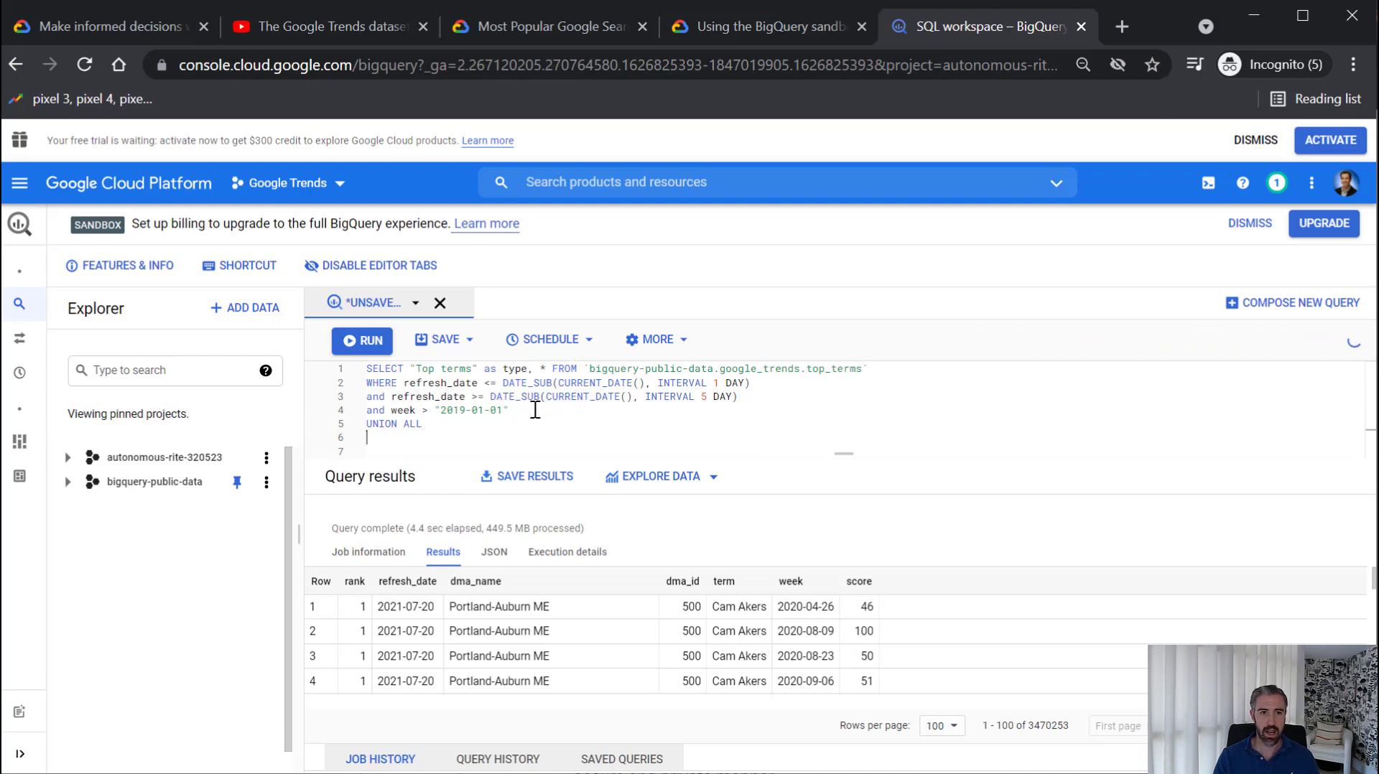
drag(547, 406, 370, 370)
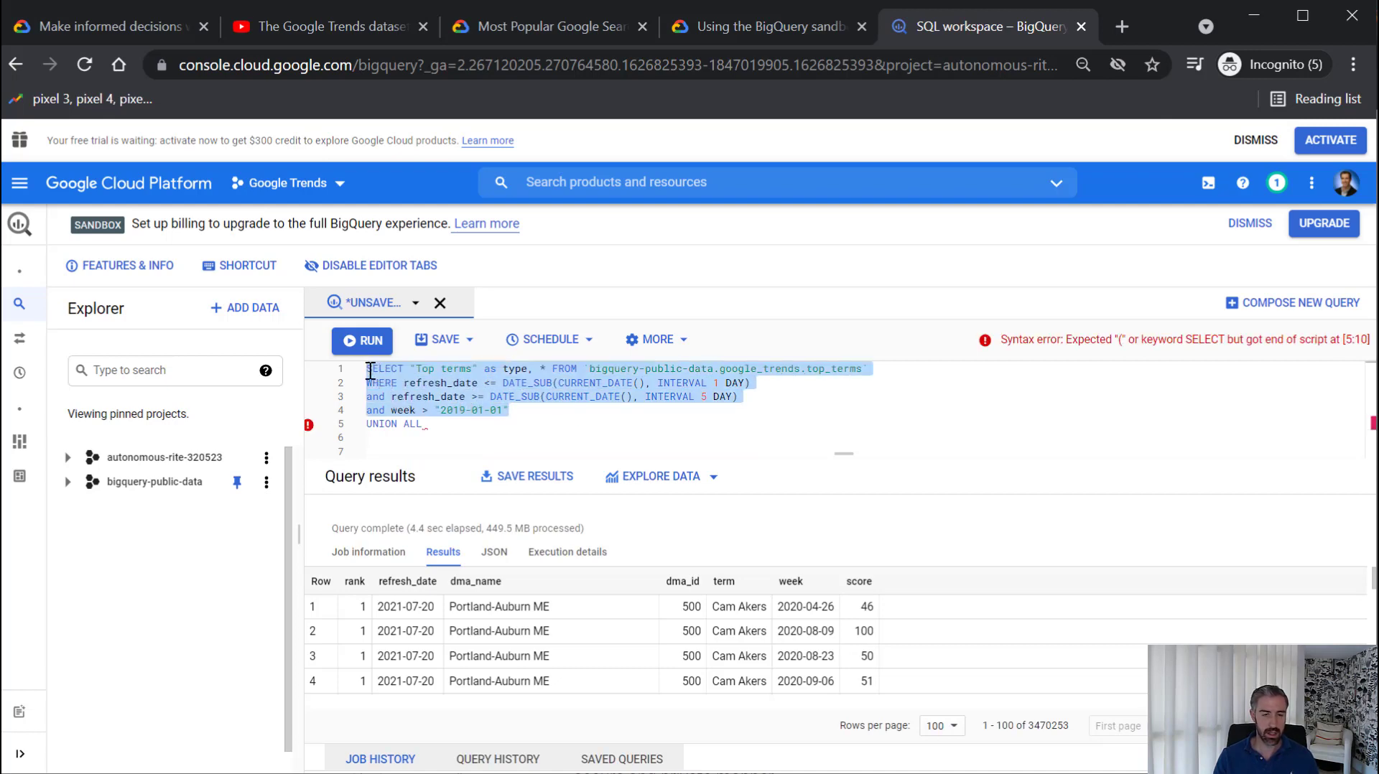
key(ctrl+c)
click(400, 437)
key(ctrl+v)
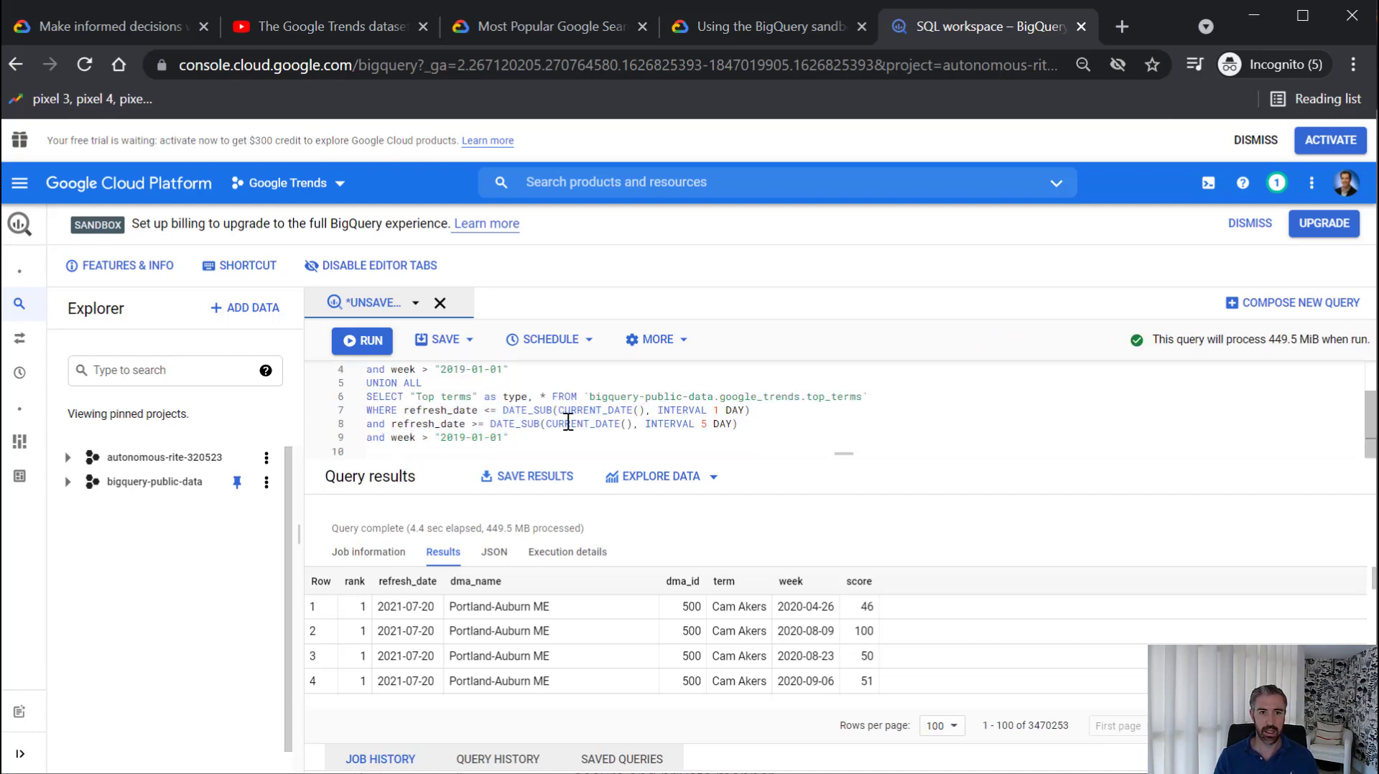
Change the table in the second SELECT statement to top_rising_terms
scroll(567, 423, up, 2)
click(831, 438)
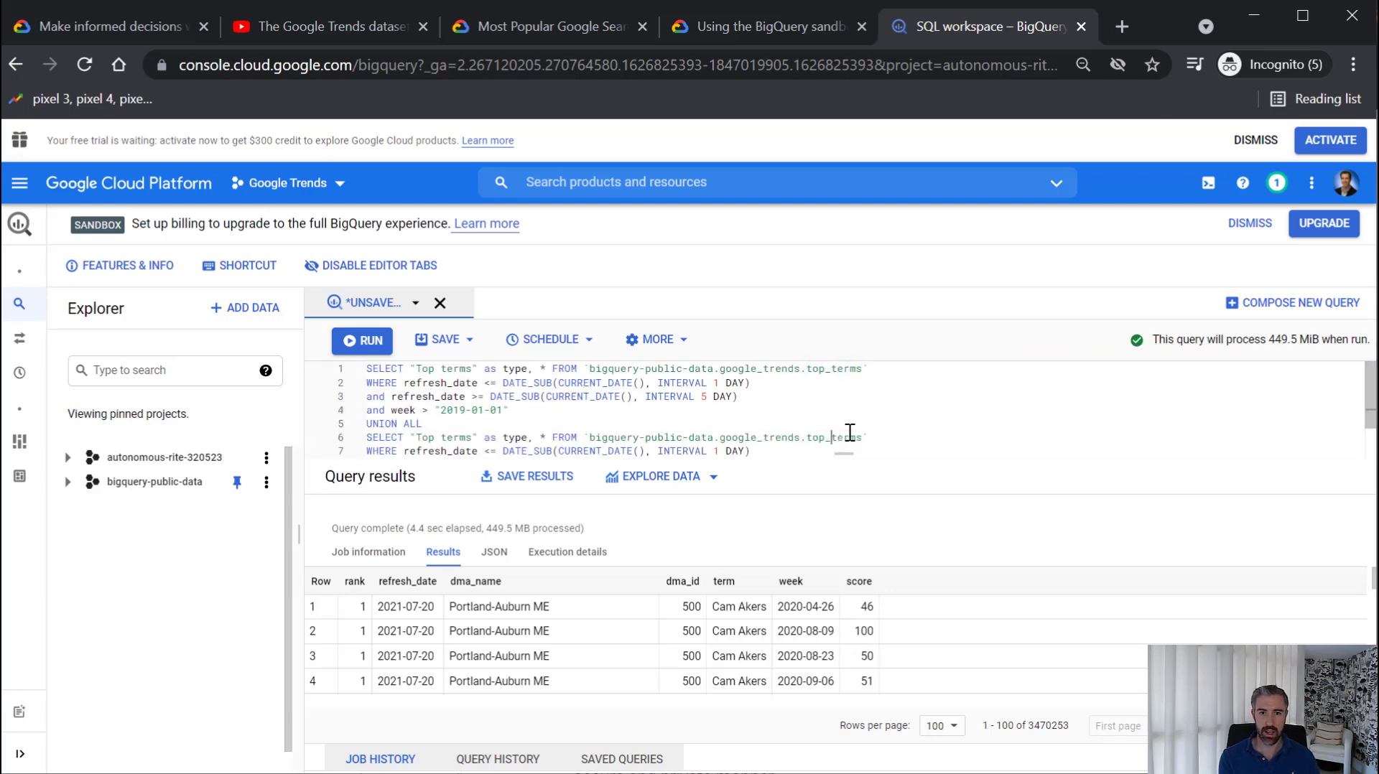
text(rising_)
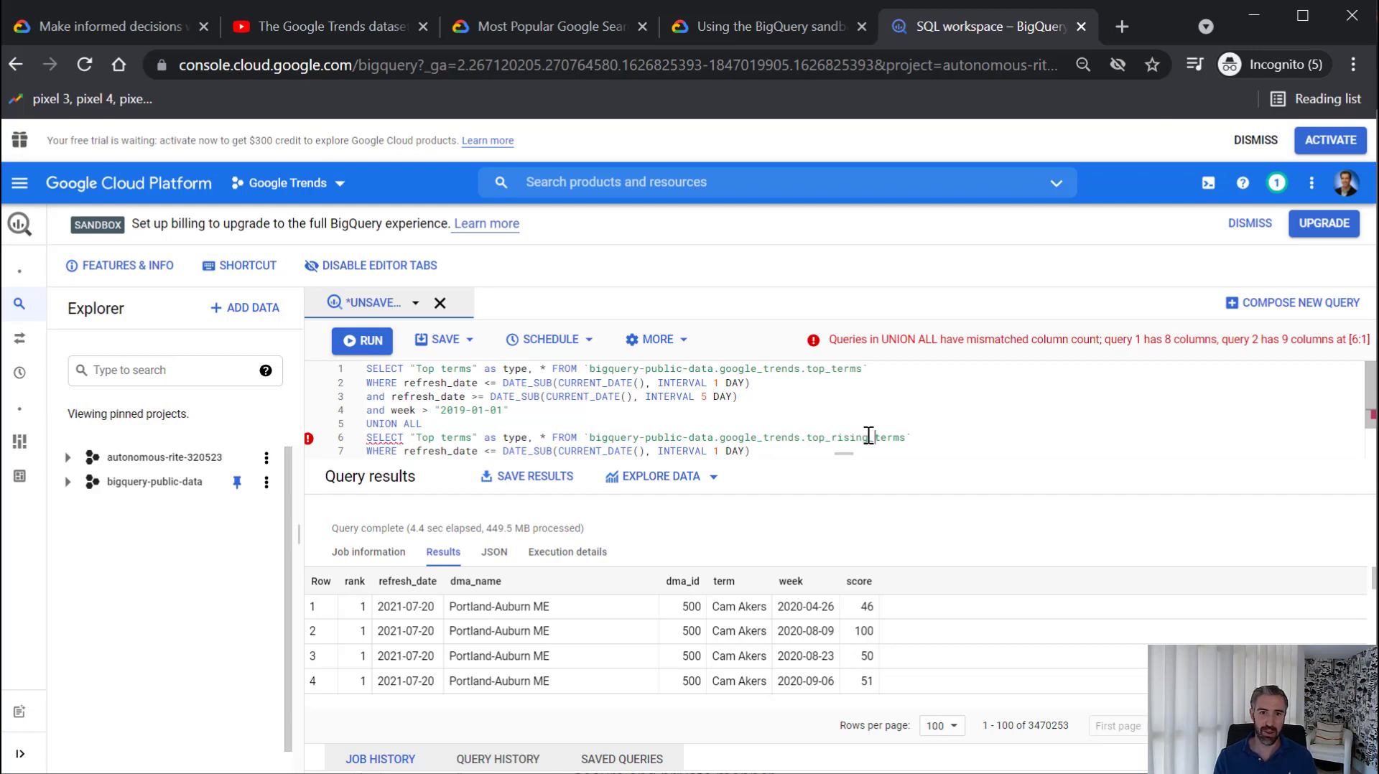
scroll(842, 408, down, 2)
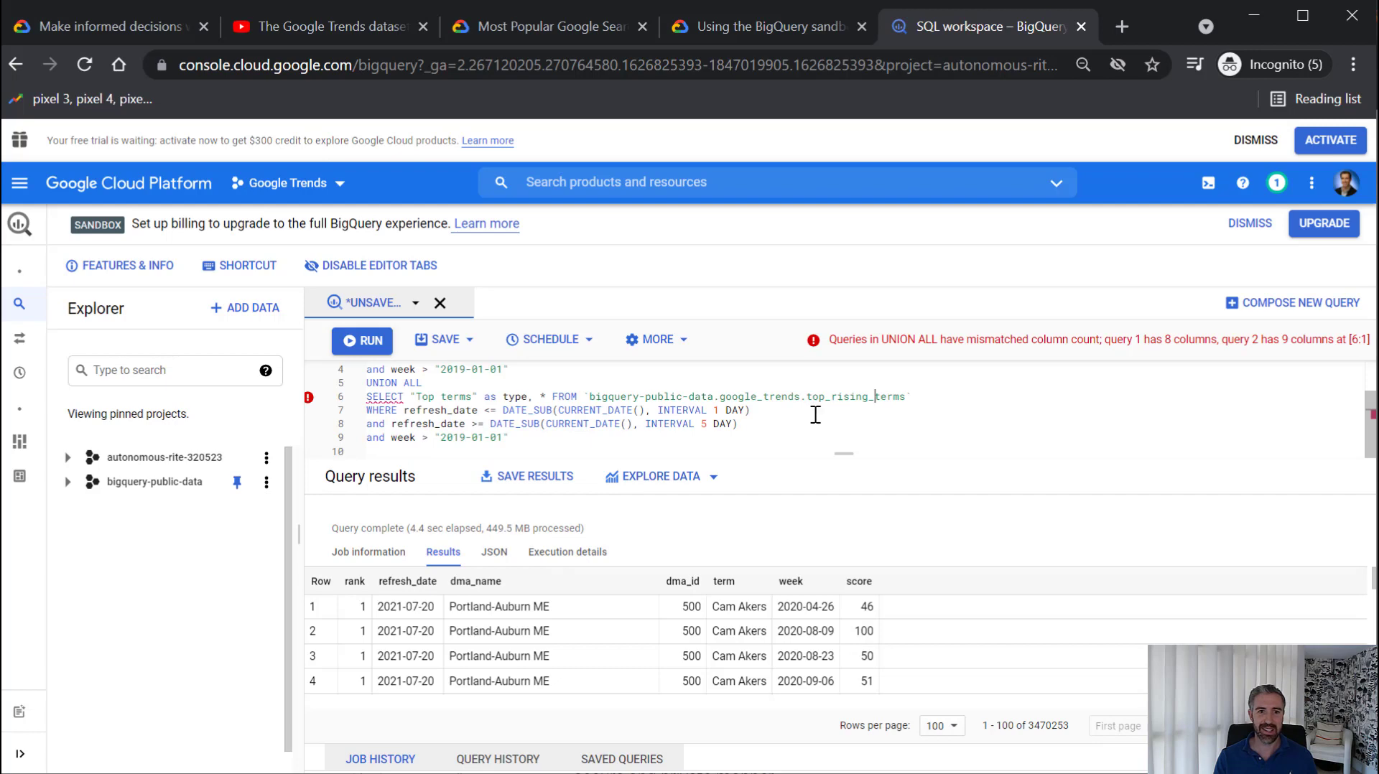
Replace the asterisk in the first SELECT statement with the columns rank, refresh_date, dma_name, term, week, score
scroll(550, 397, up, 2)
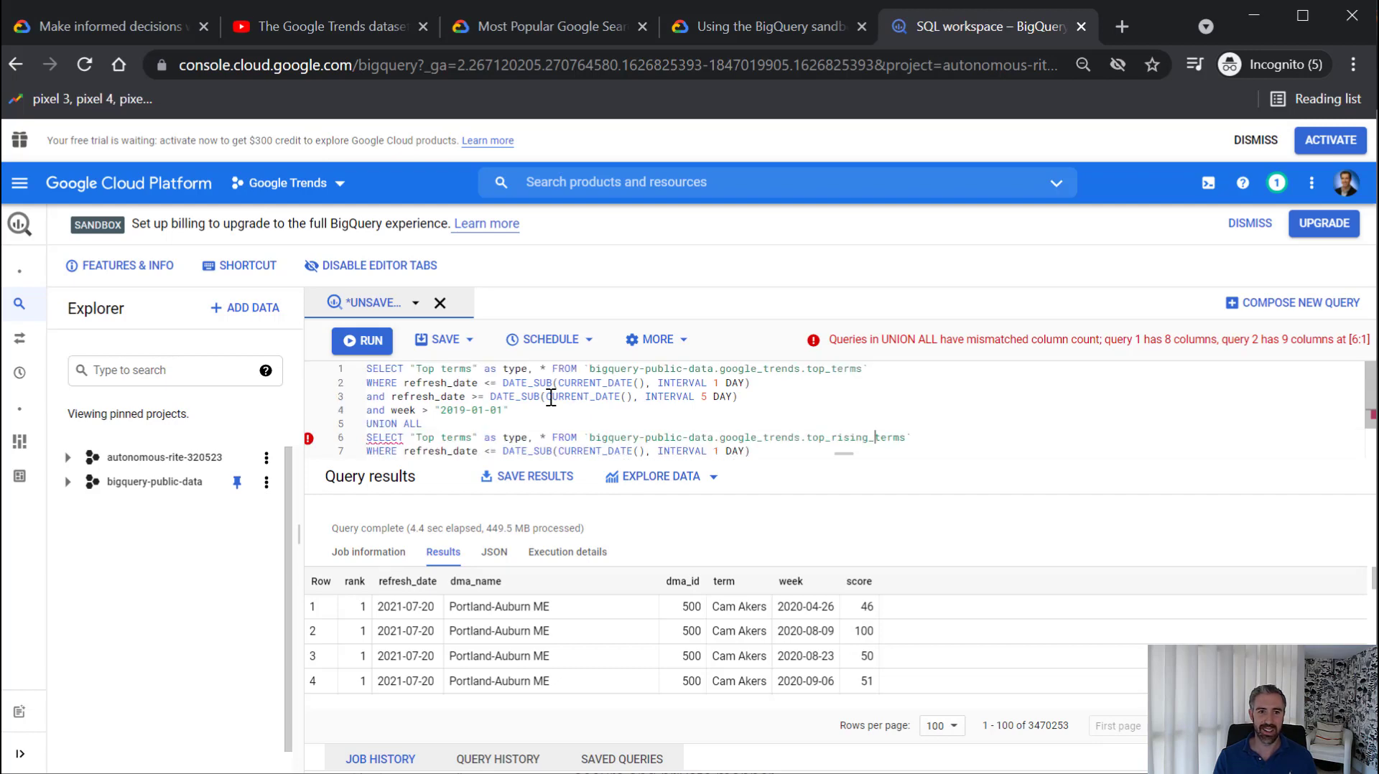
click(549, 370)
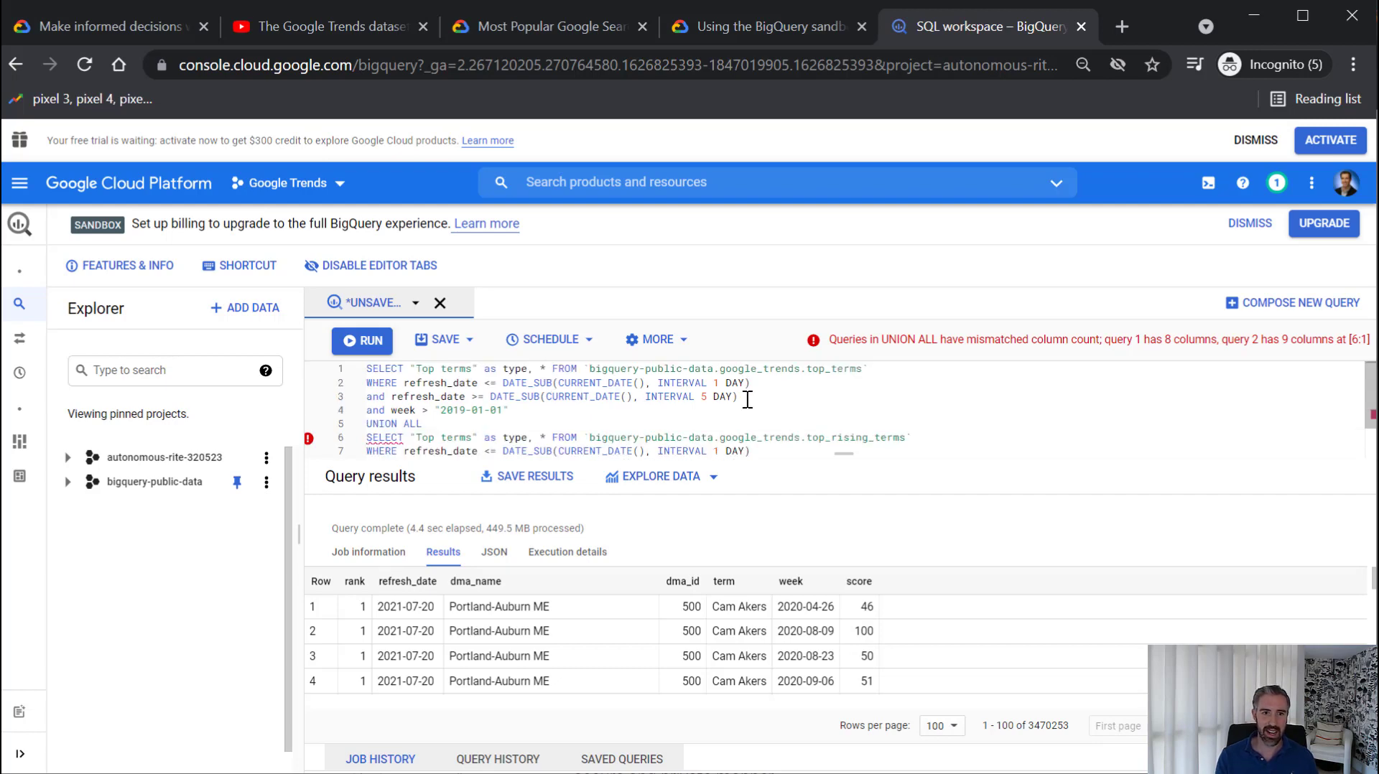
key(BackSpace)
text(rank, )
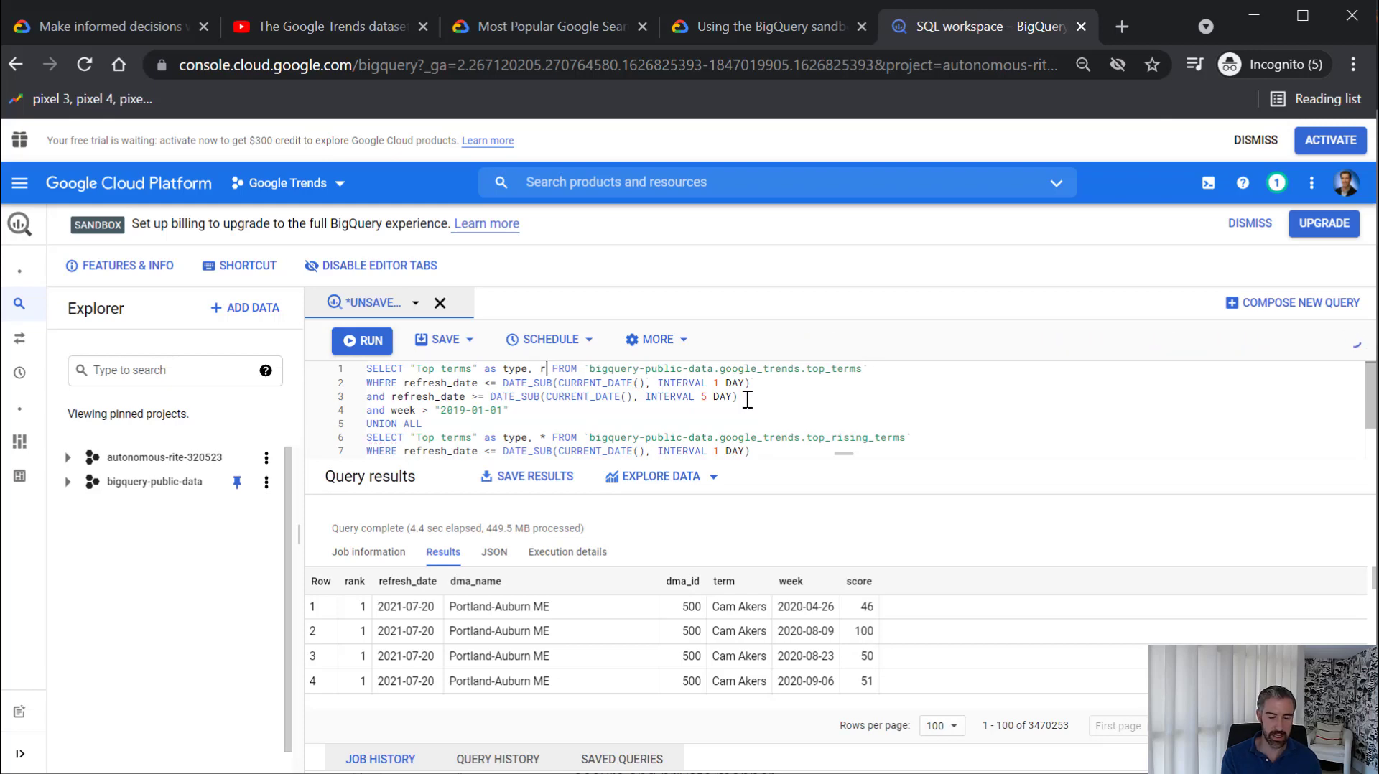
text(refre)
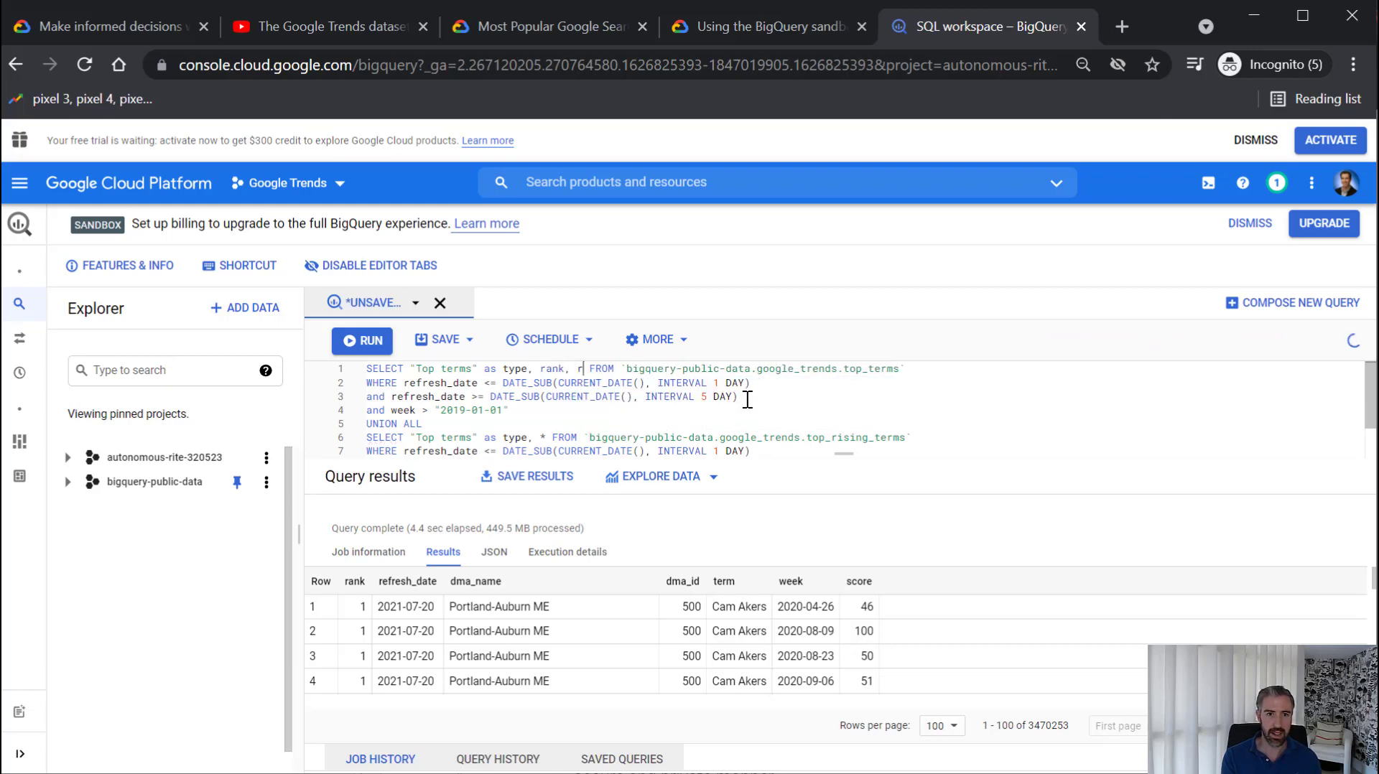
text(sh_date, )
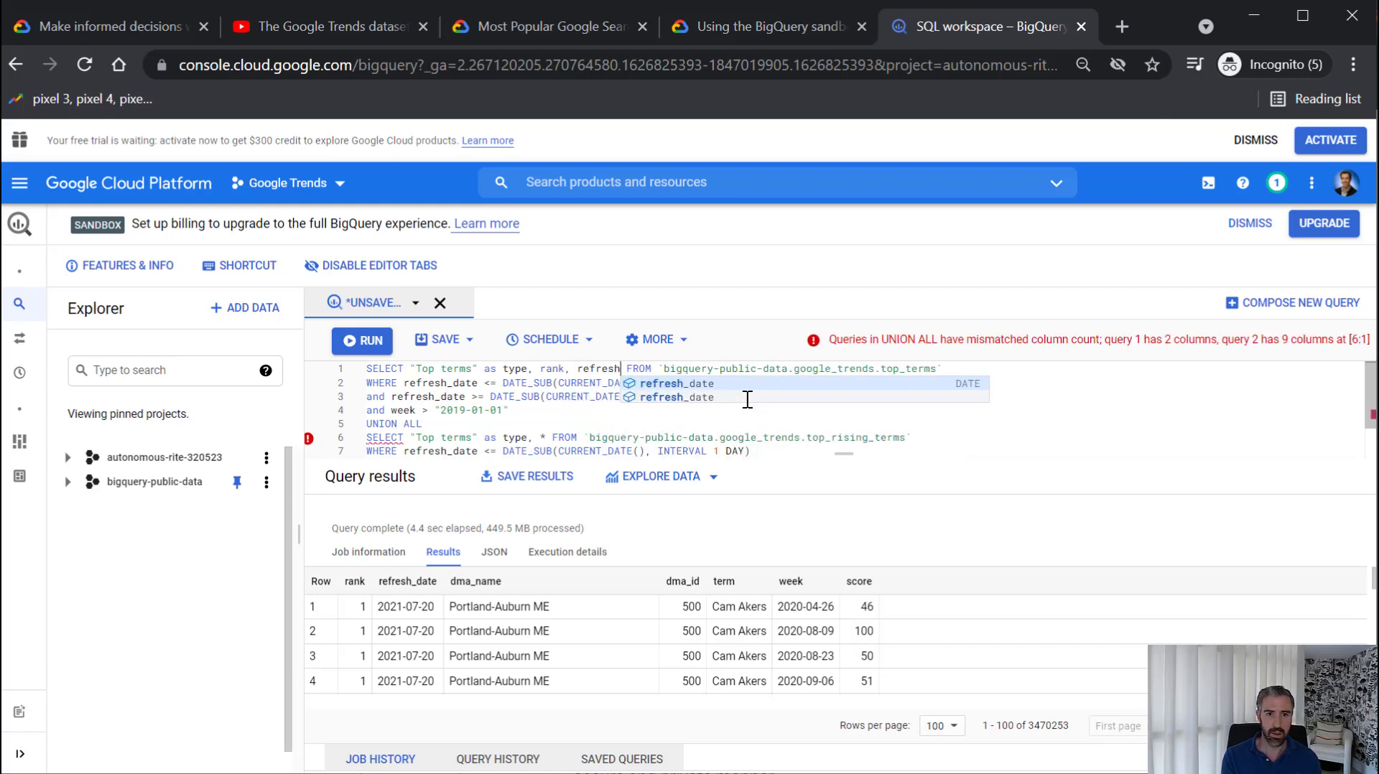
text(dma_name, )
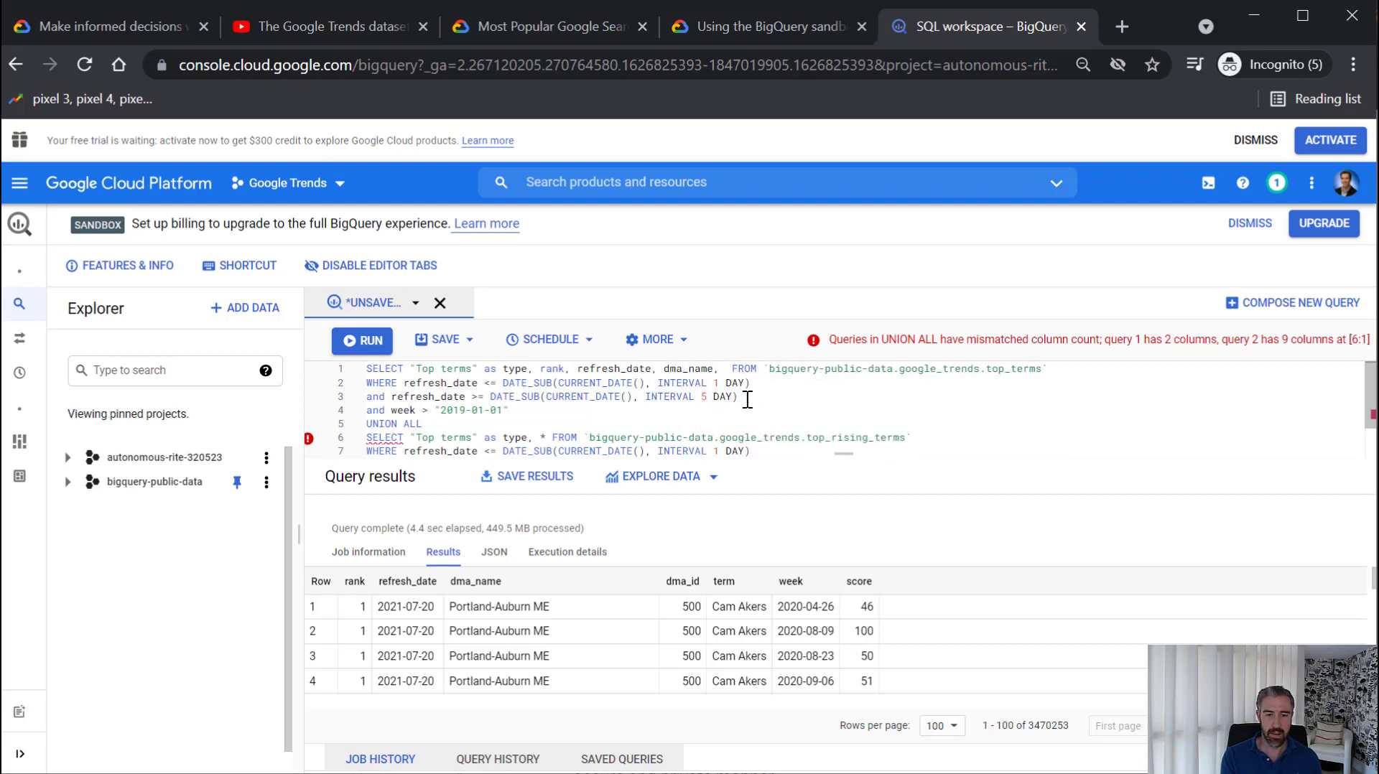
text(term, w)
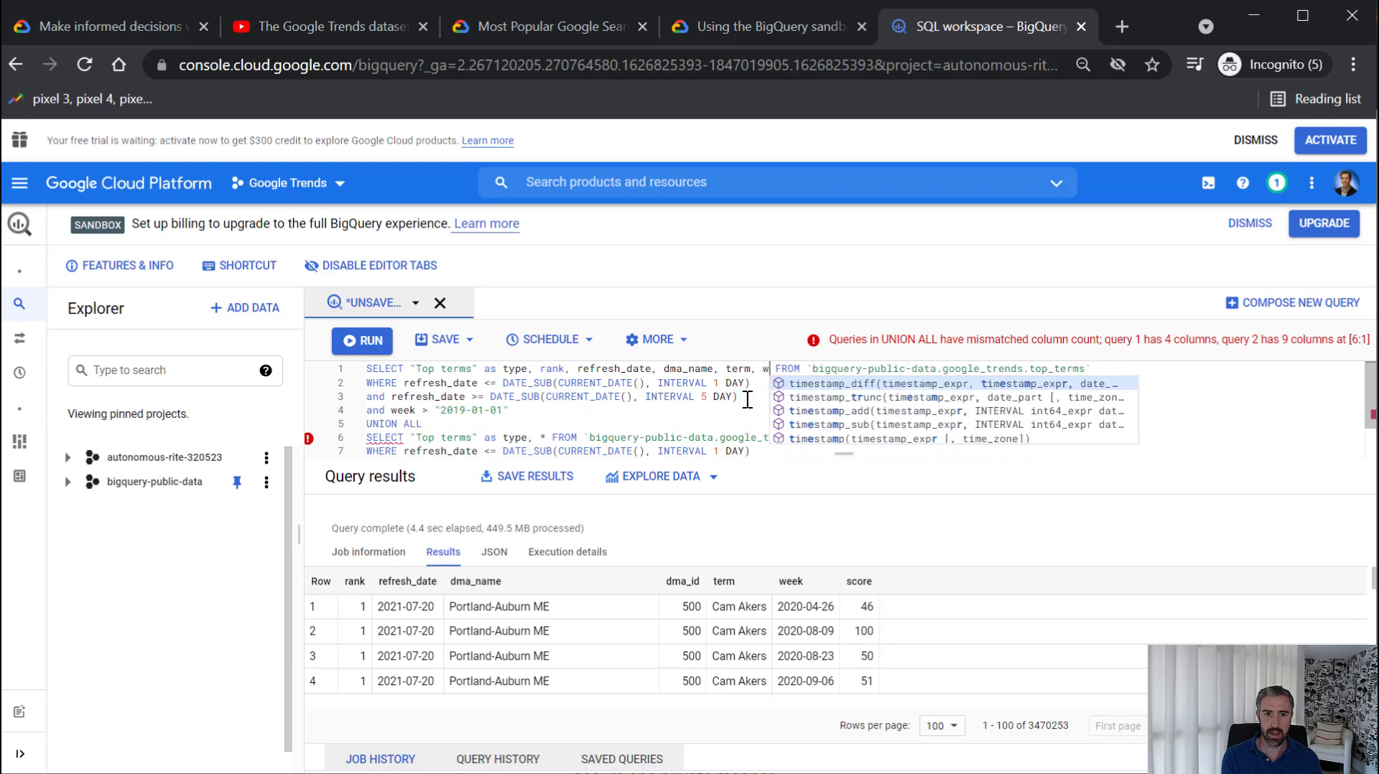
text(ekek,)
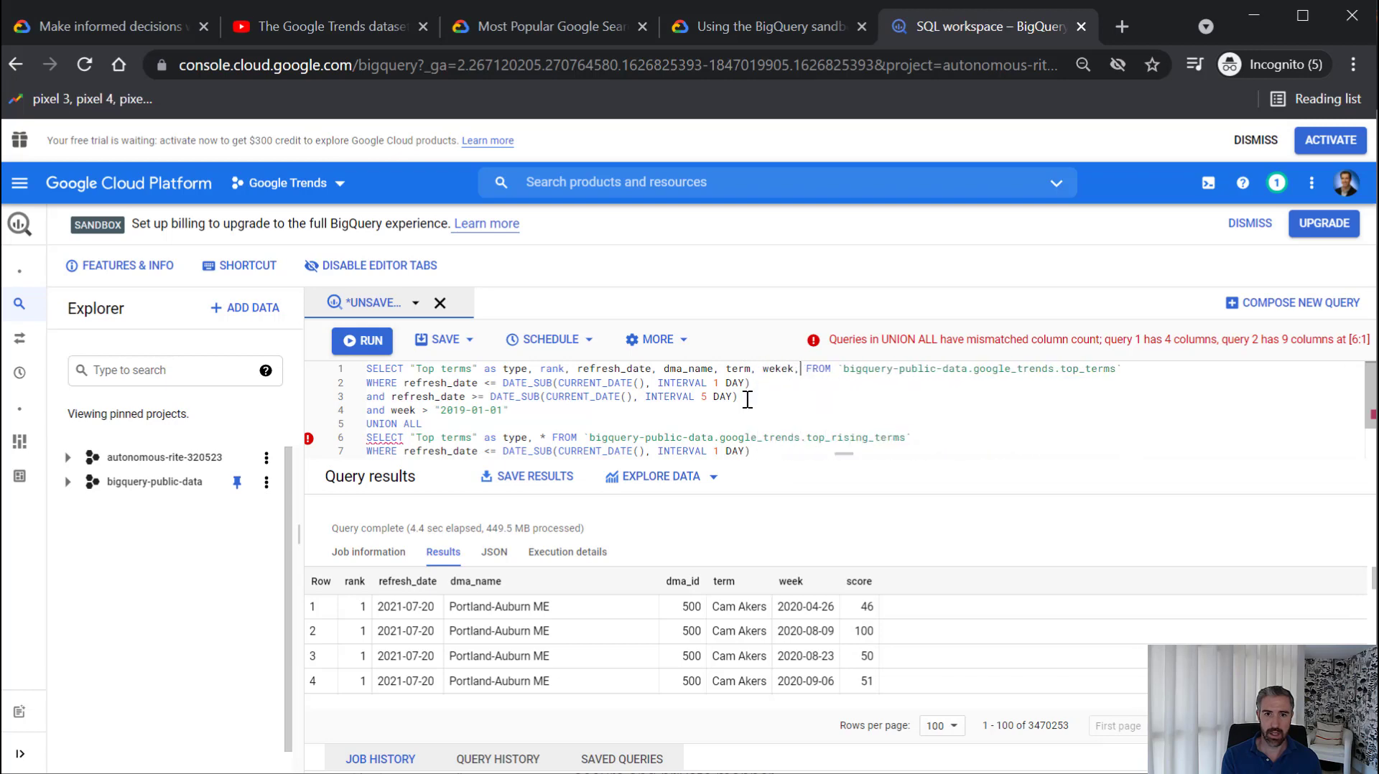
key(BackSpace)
key(BackSpace)
key(BackSpace)
key(BackSpace)
text(ek, score)
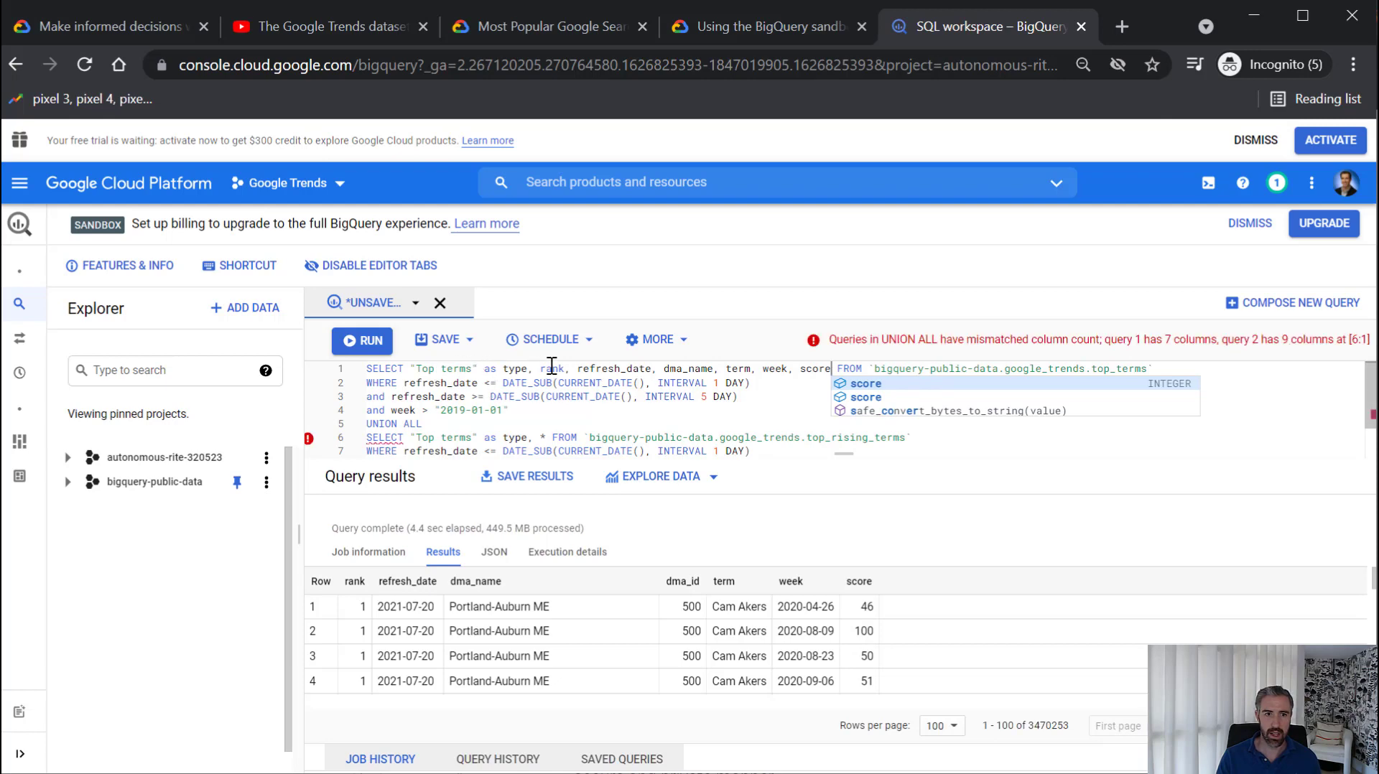
Replace the asterisk in the second SELECT statement with the first statement's column list from rank through week, including the trailing comma
drag(540, 369, 794, 370)
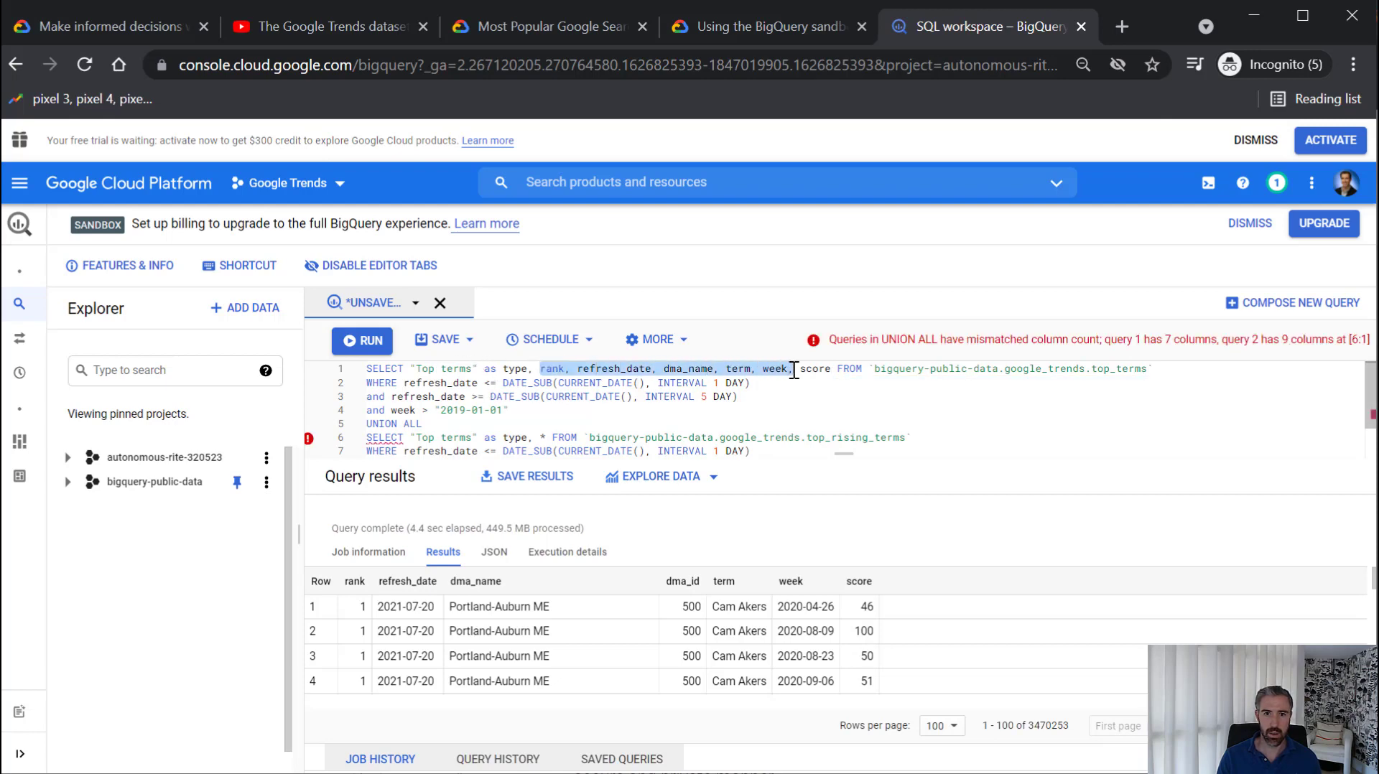
scroll(751, 400, down, 1)
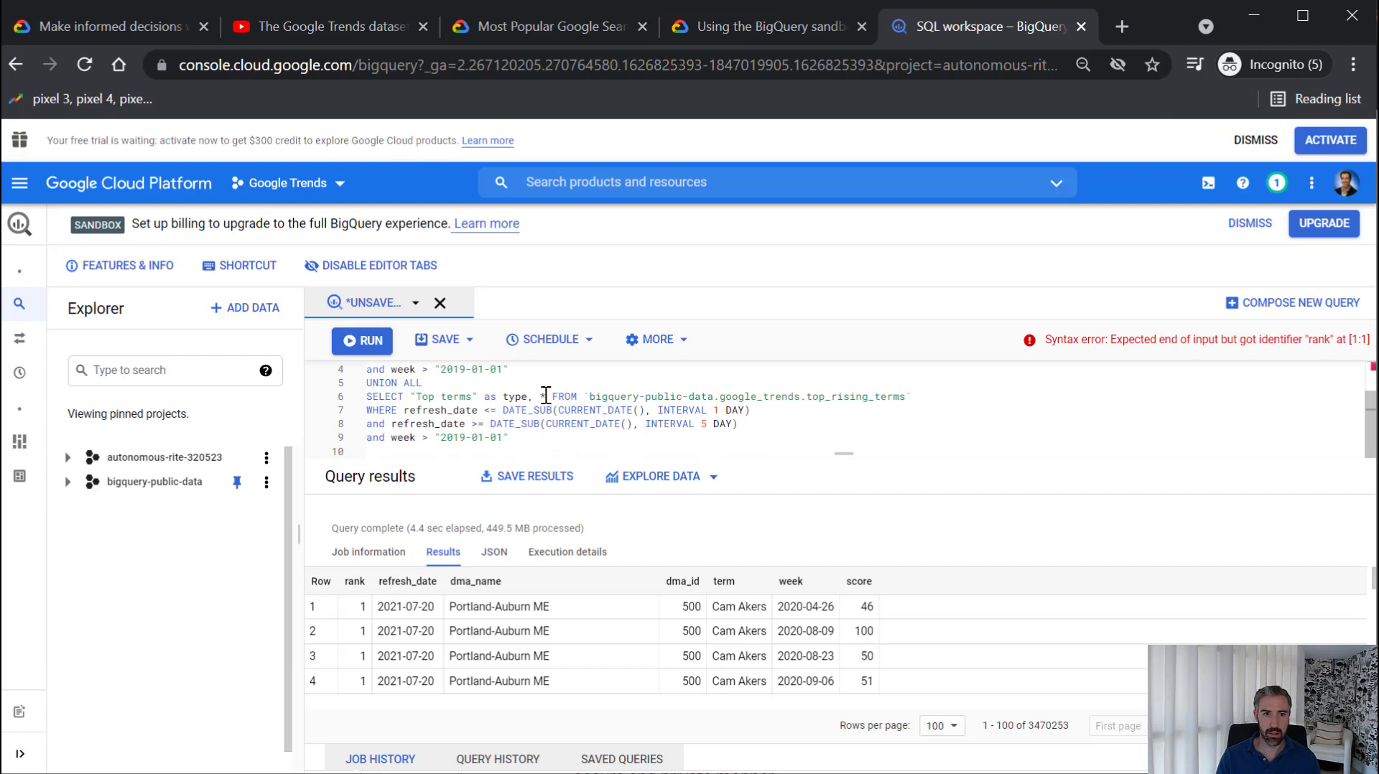
key(ctrl+v)
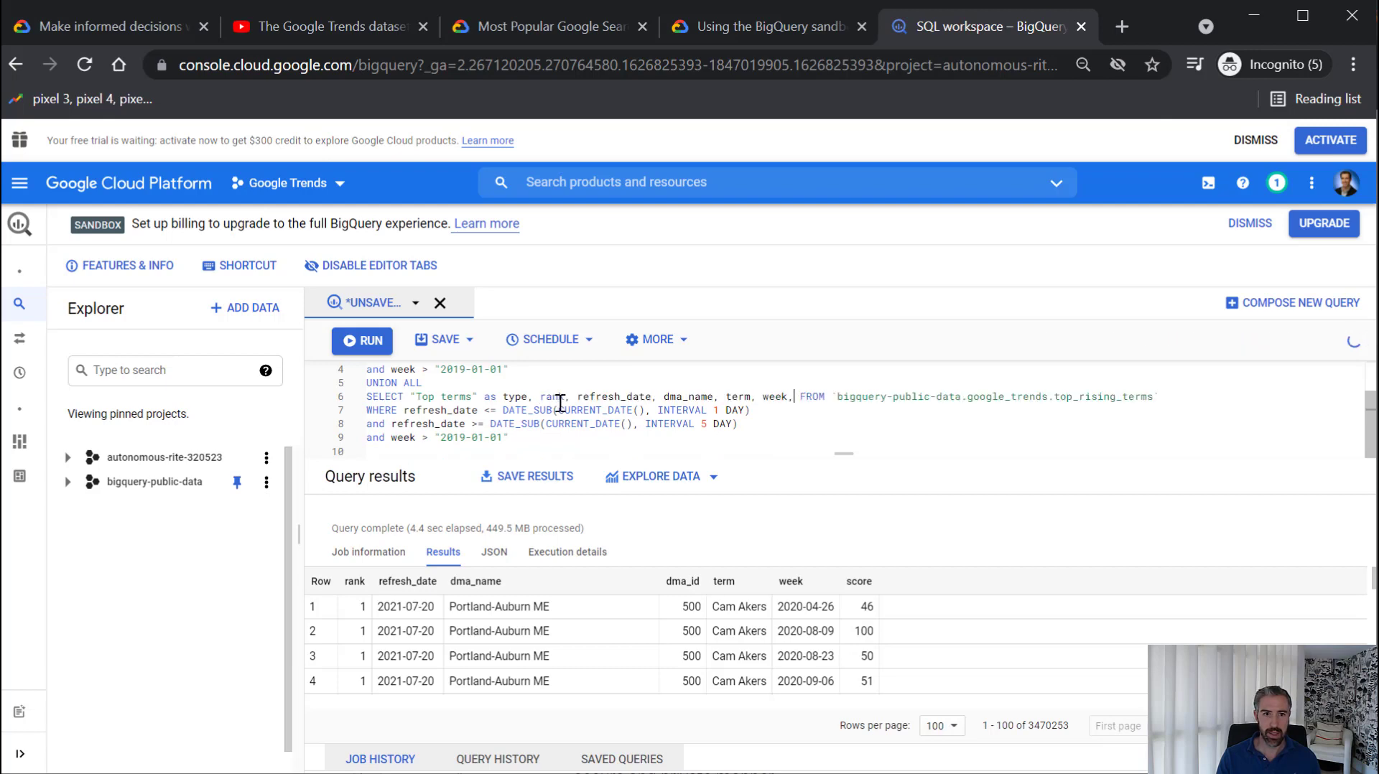
Change the type literal in the second SELECT statement to "Rising terms"
scroll(553, 398, up, 1)
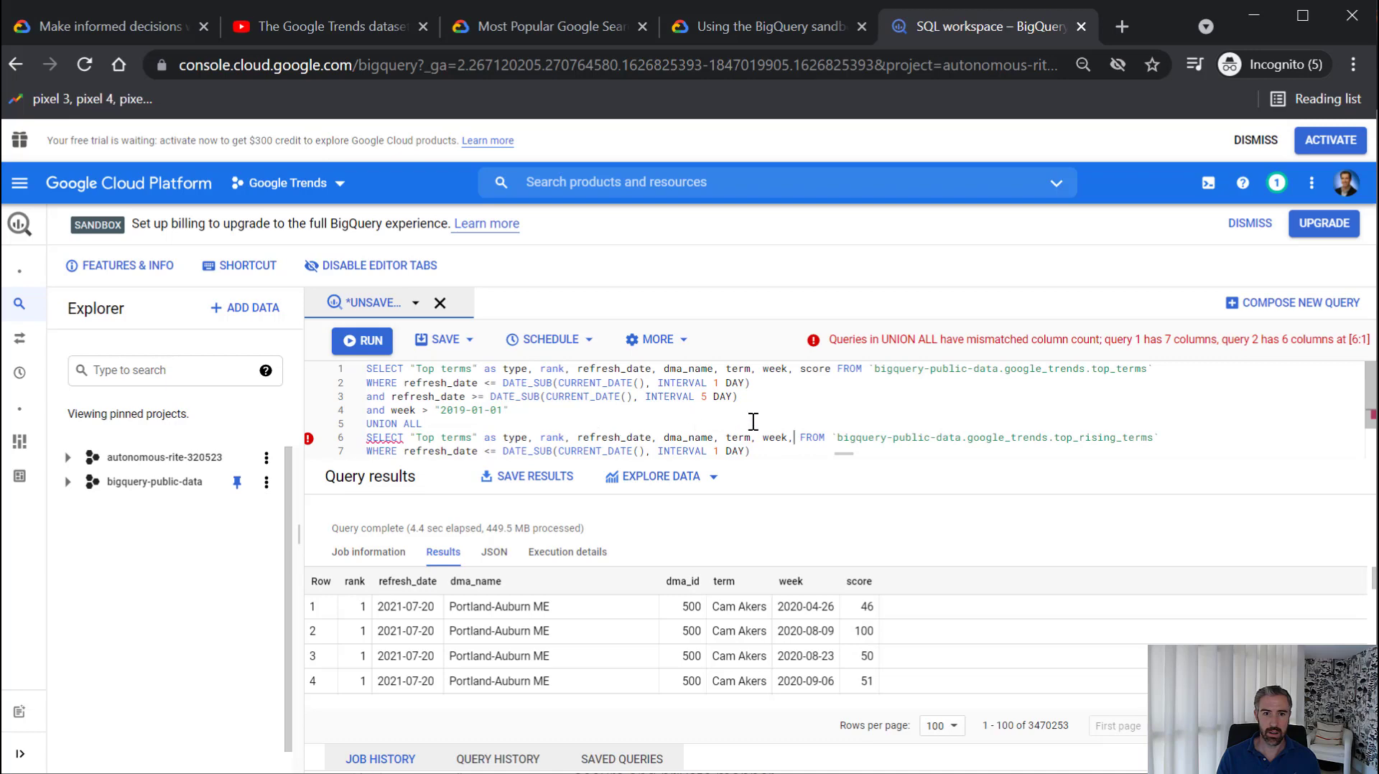
click(754, 419)
double_click(435, 438)
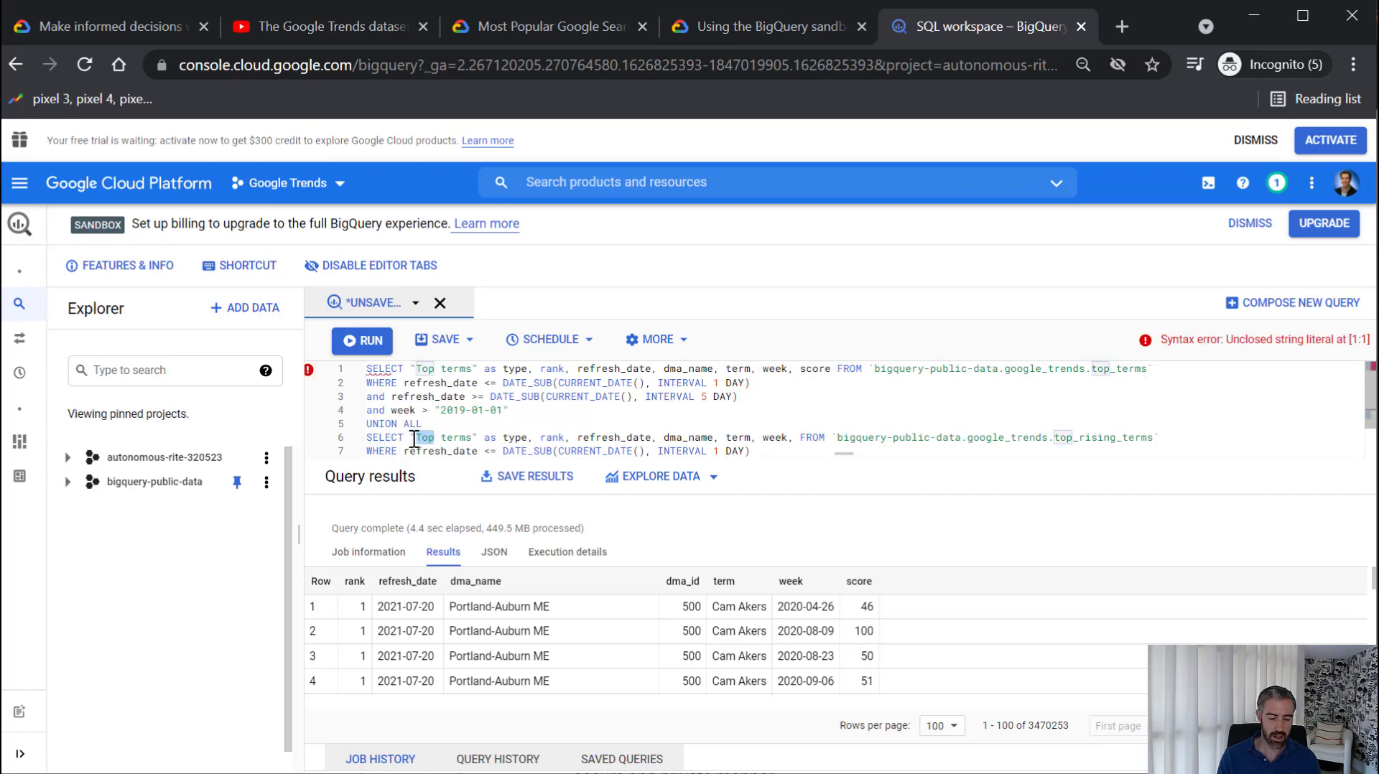
text(Rising)
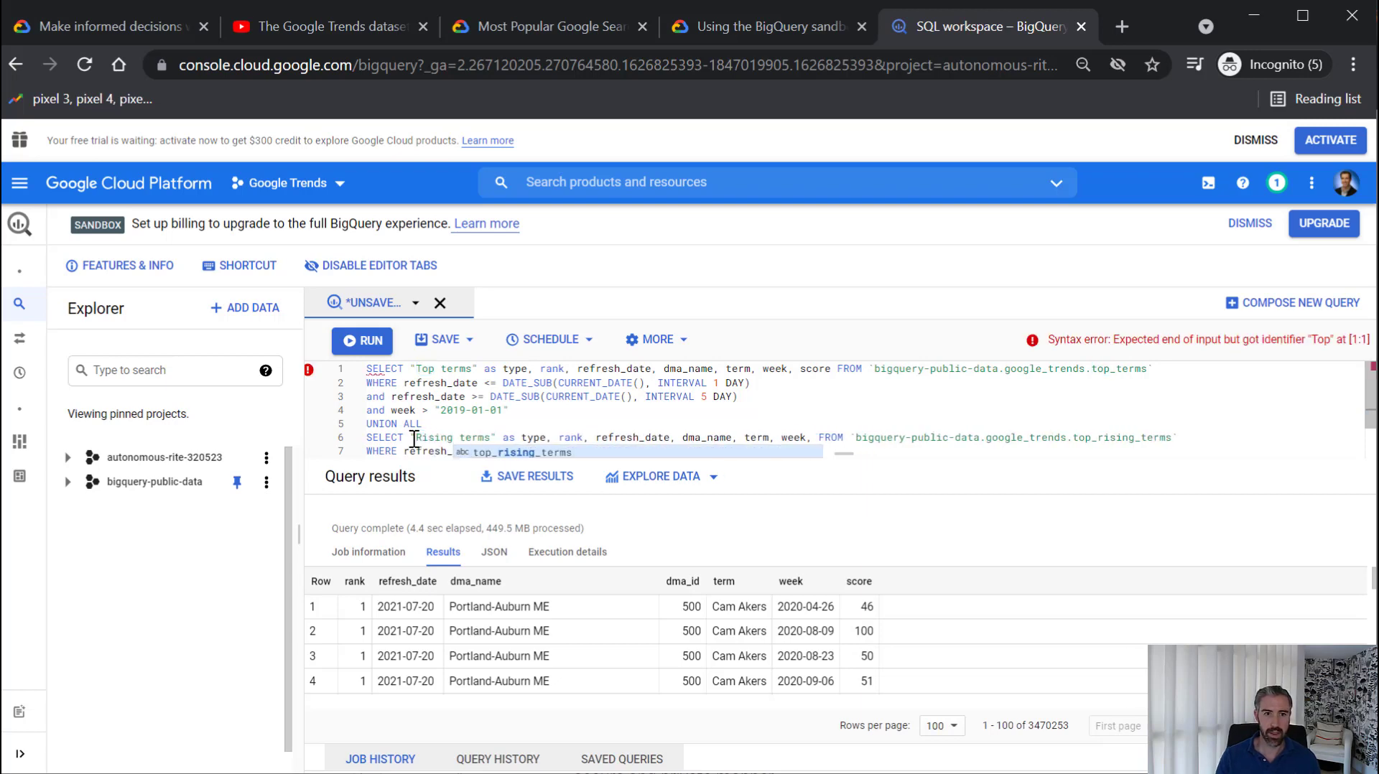
Add score as the last column in the second SELECT statement, after week
click(523, 423)
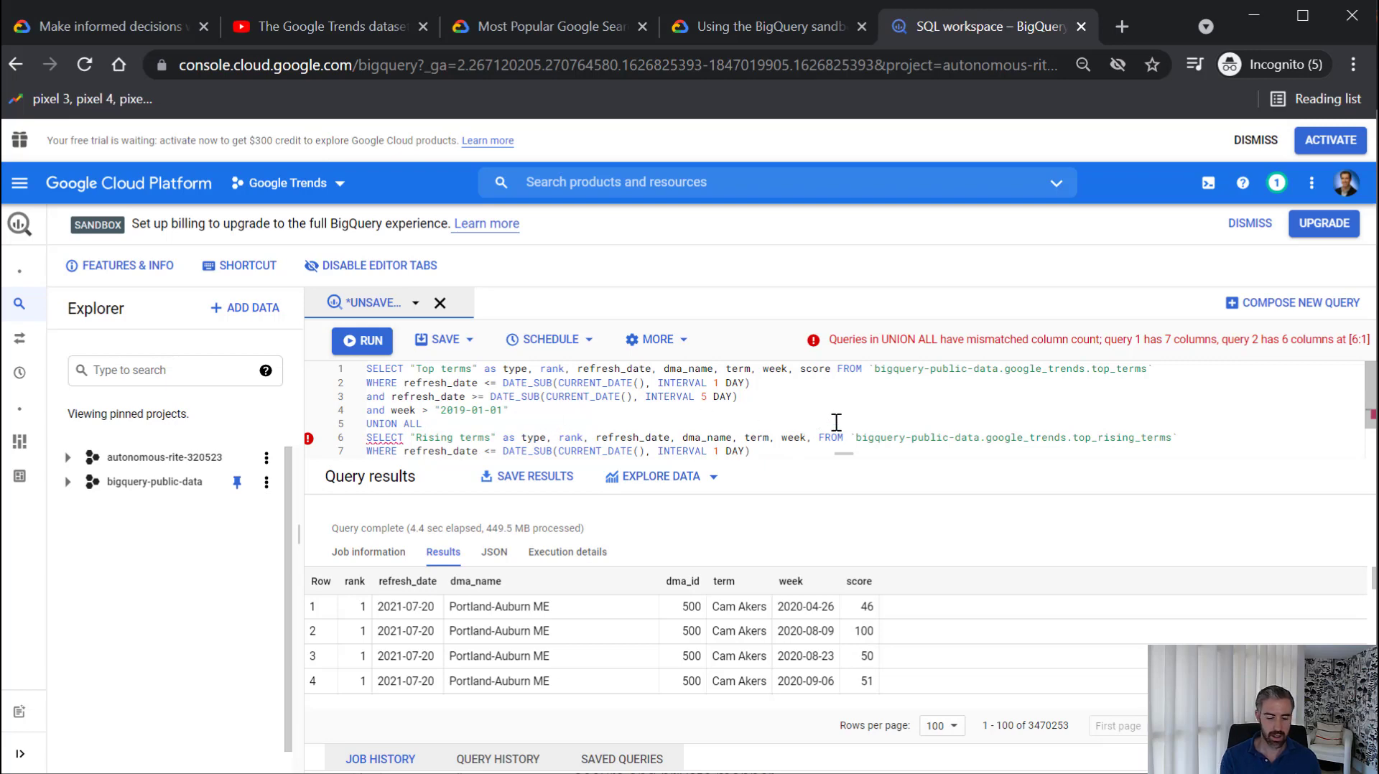
click(807, 437)
text(score)
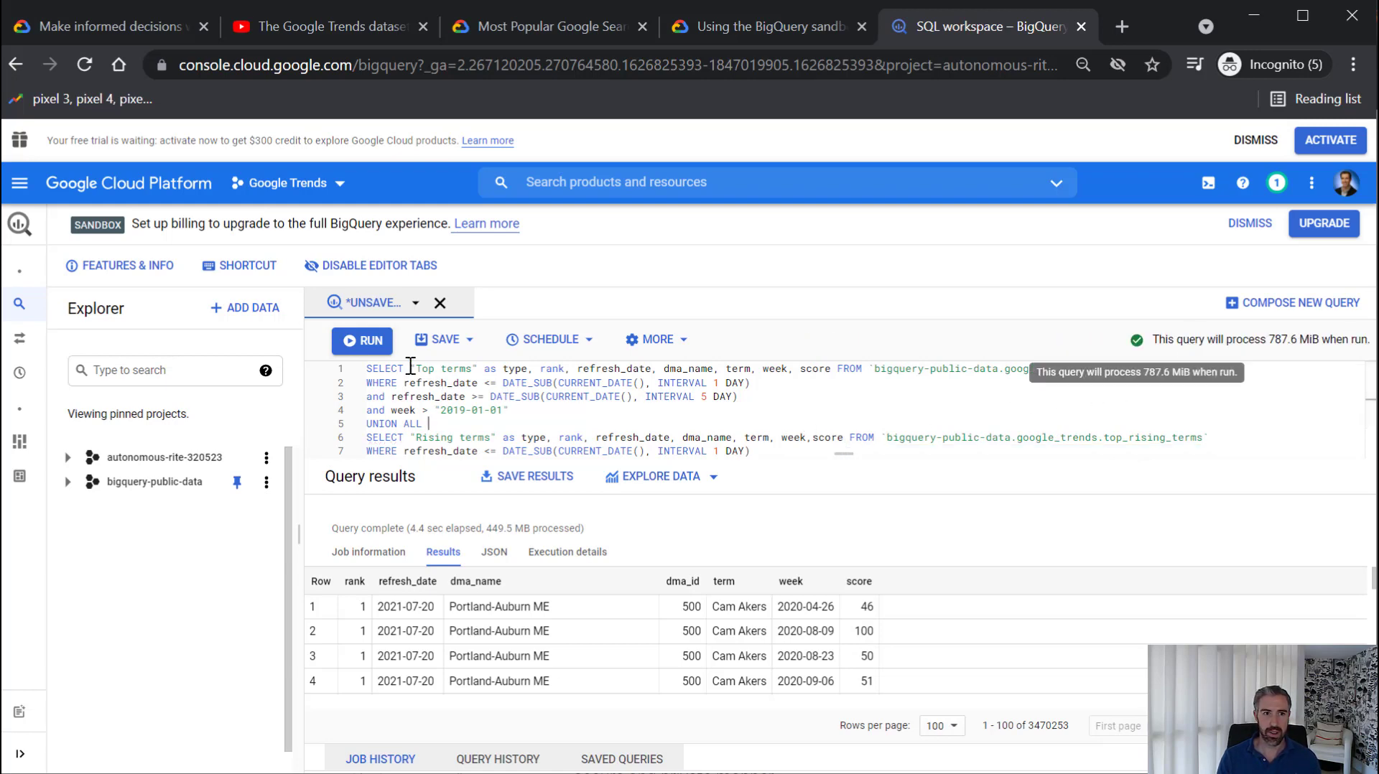
Run the union query and look through the returned rows, checking the type, term, week and score columns
click(364, 341)
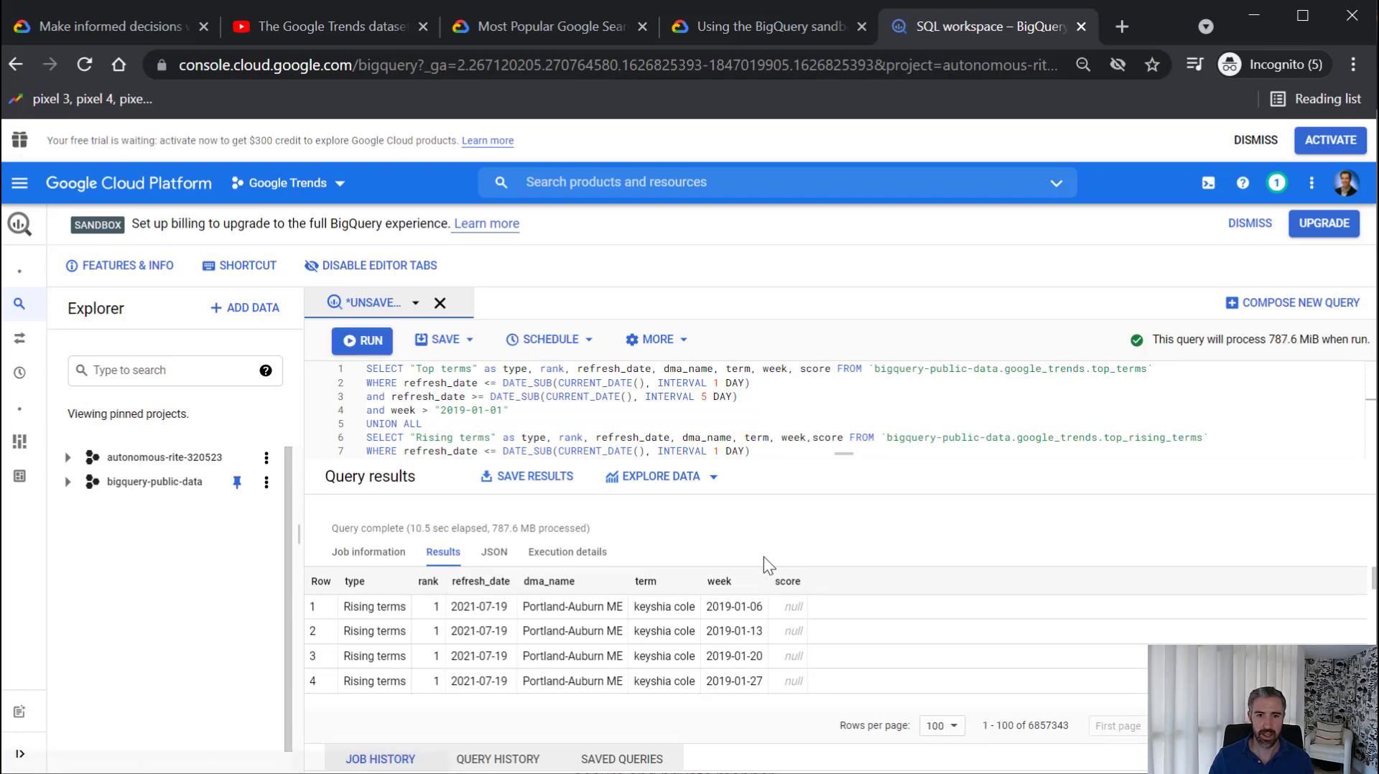
scroll(873, 632, down, 1)
scroll(873, 632, down, 20)
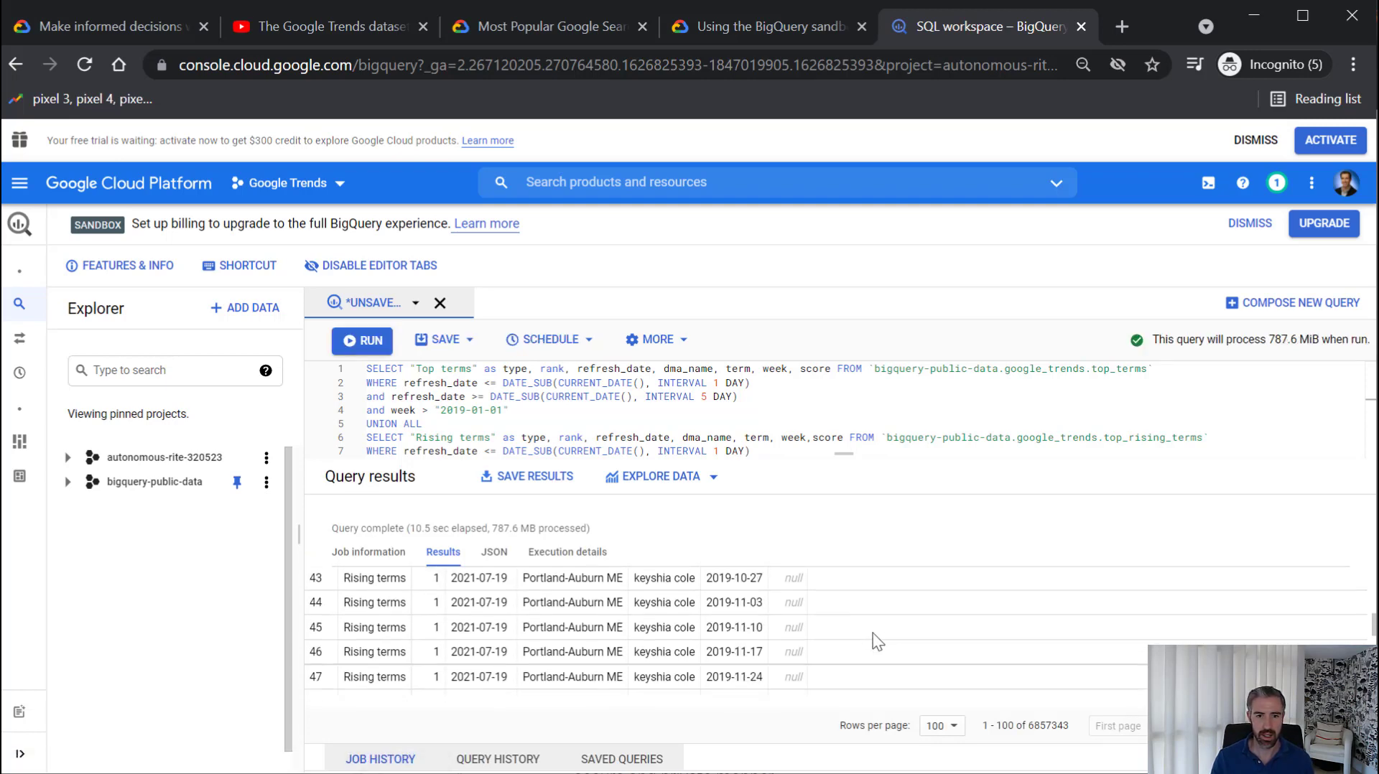
scroll(872, 632, up, 20)
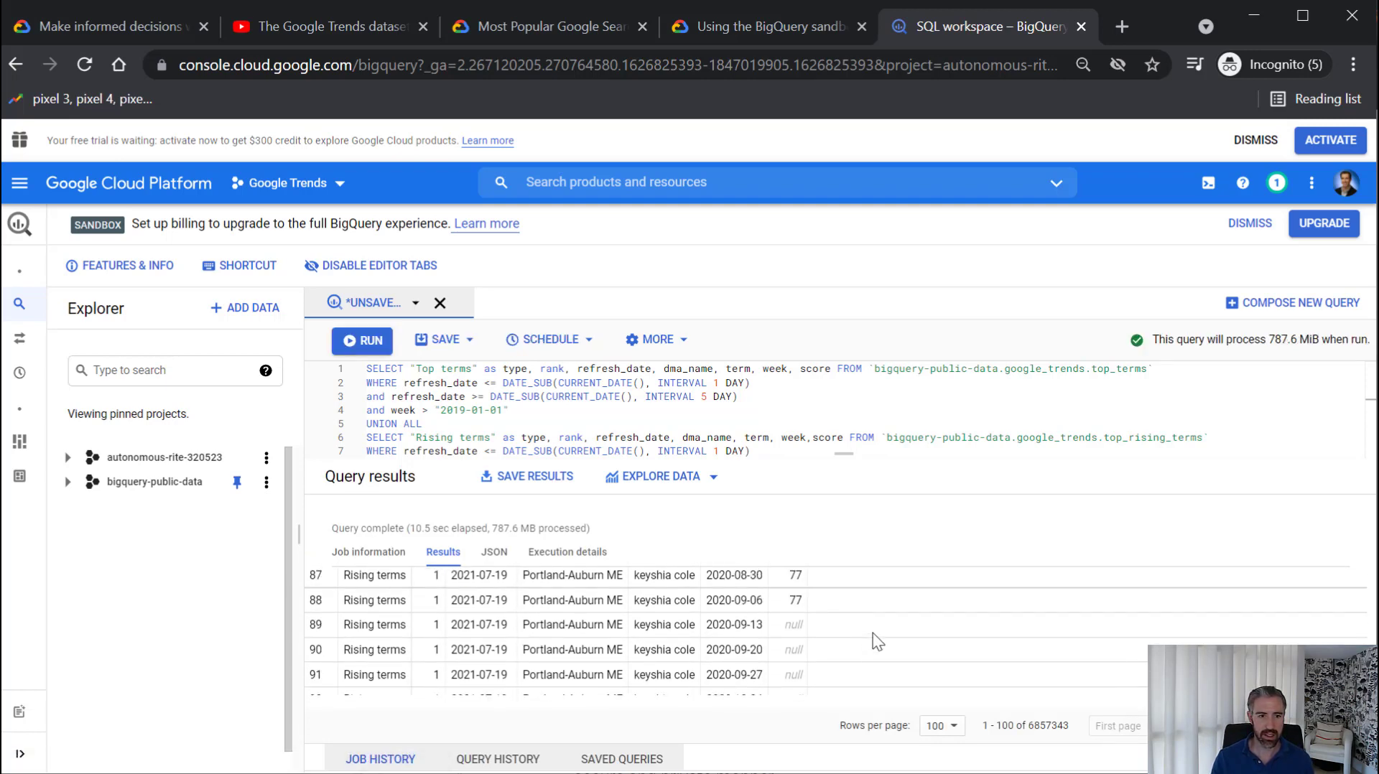
scroll(872, 632, up, 13)
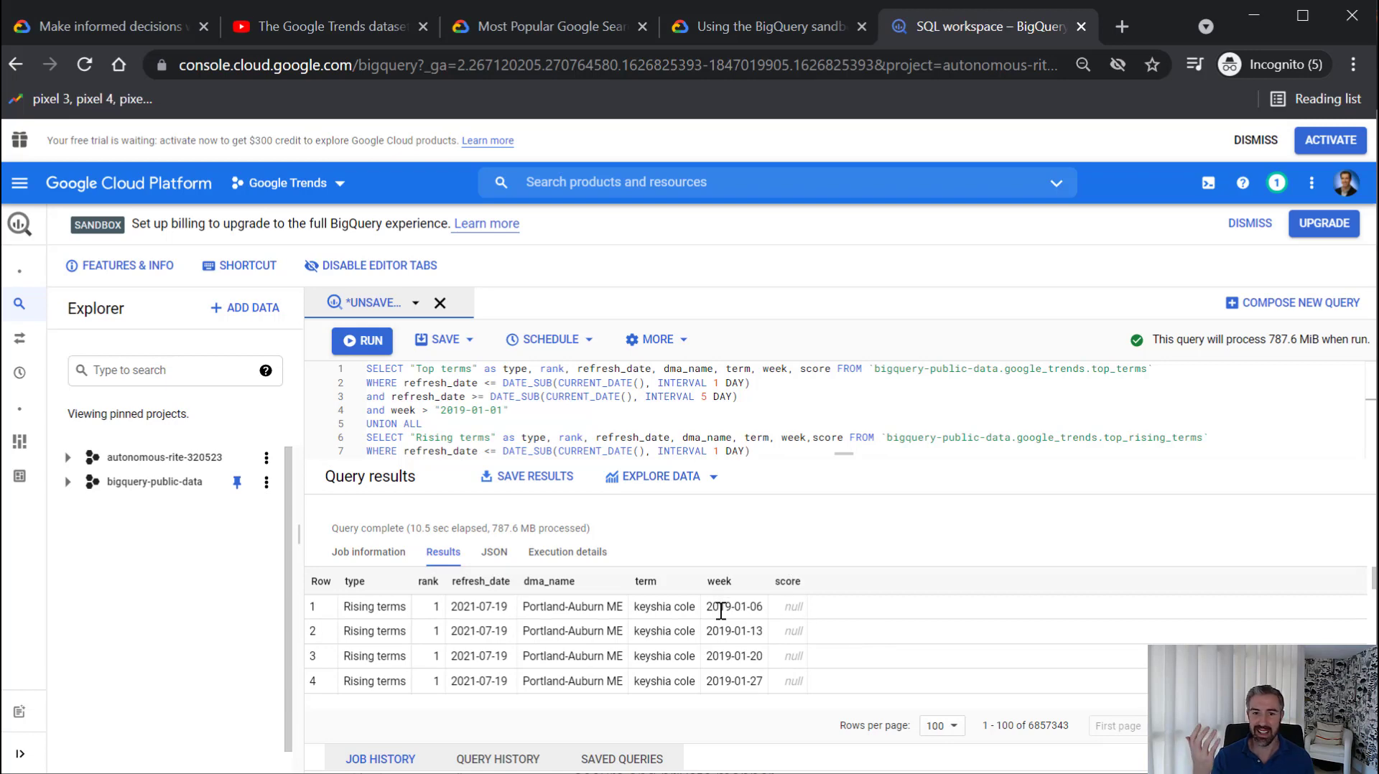
scroll(793, 612, down, 2)
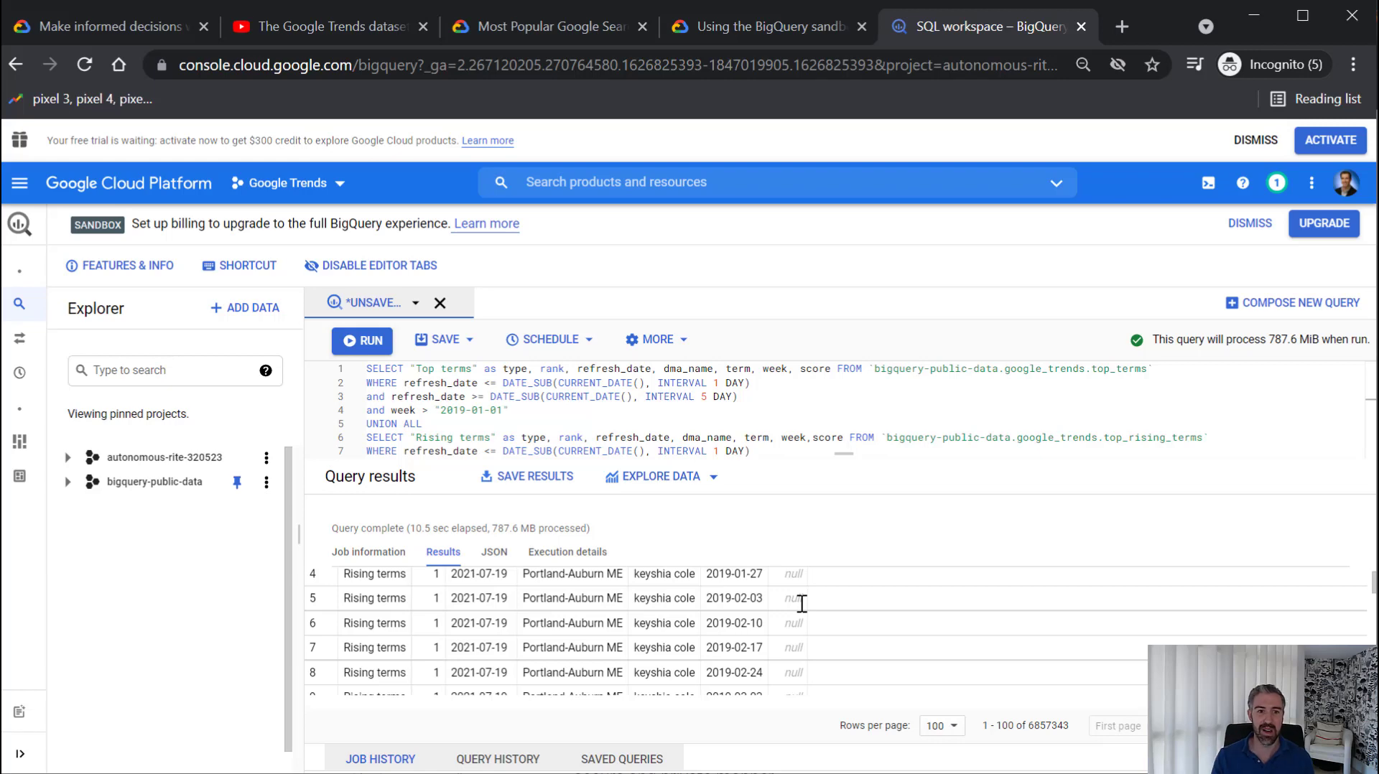
scroll(802, 603, up, 3)
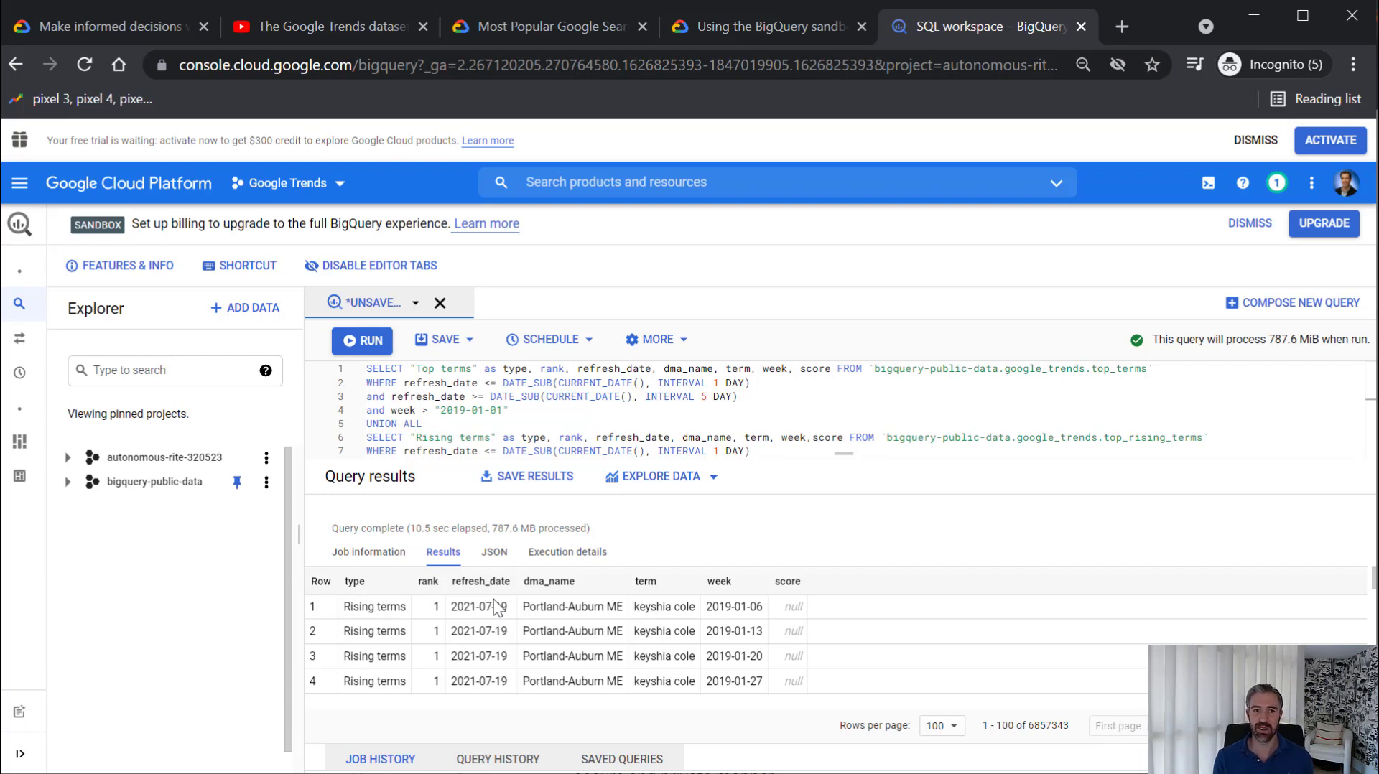
Save the query results as BigQuery table GoogleTrendsSuperCoolTable in the GoogleTrends dataset, and expand that dataset in the project tree
click(551, 478)
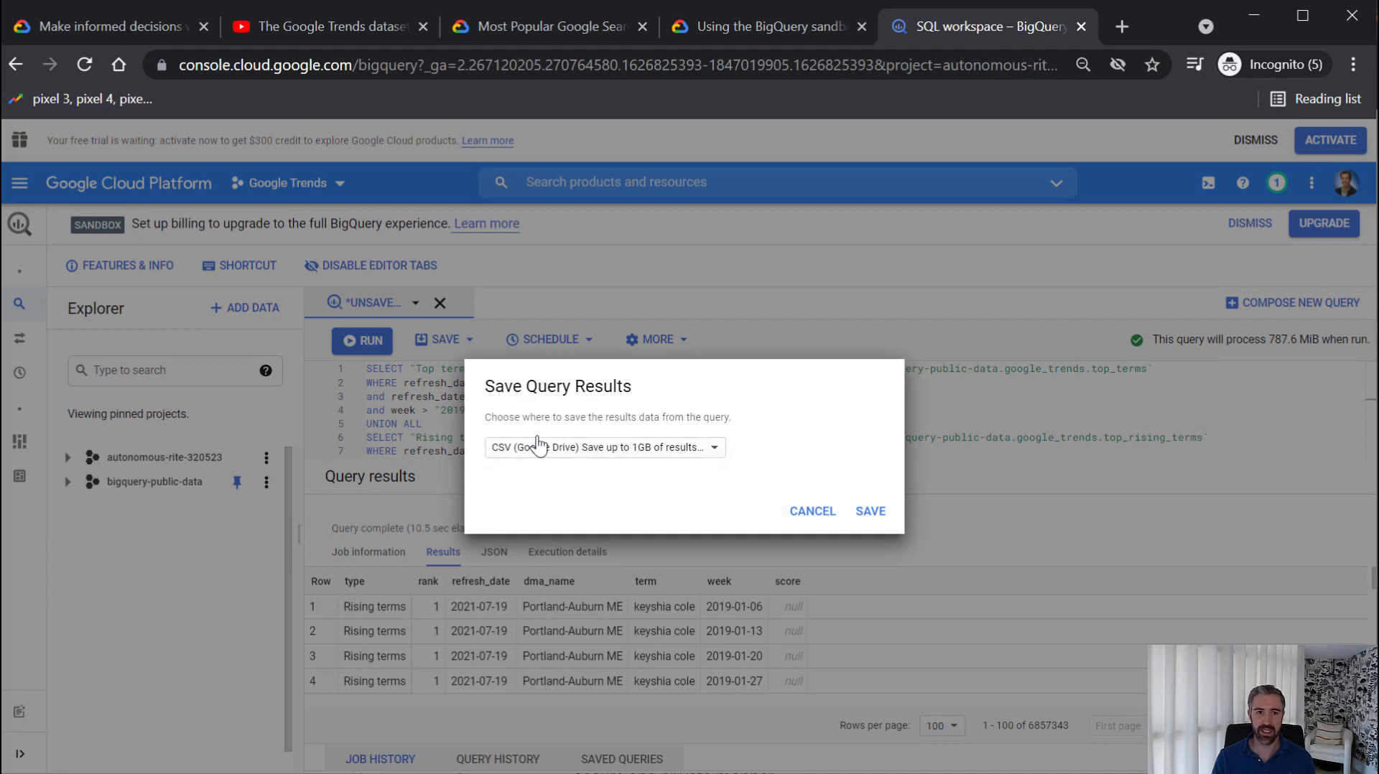
click(713, 455)
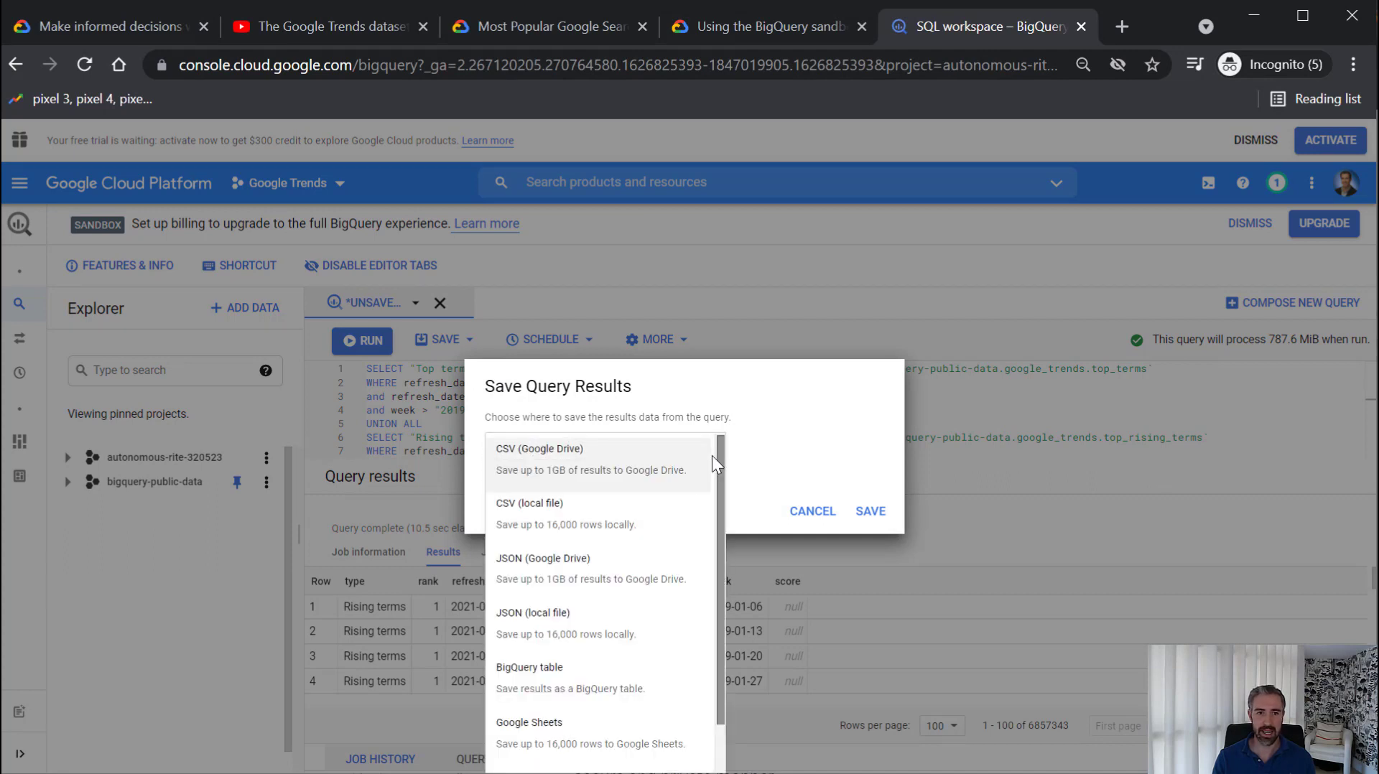
click(604, 675)
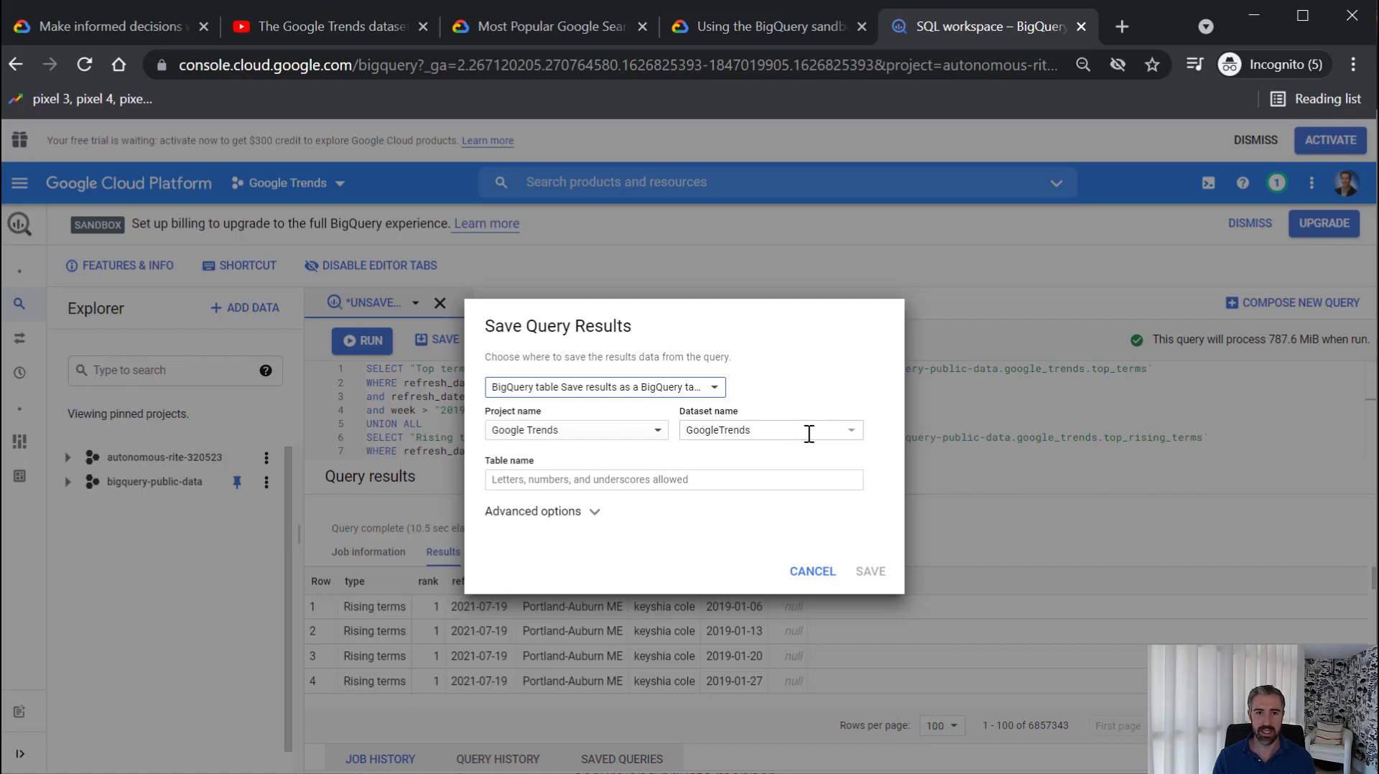
click(601, 480)
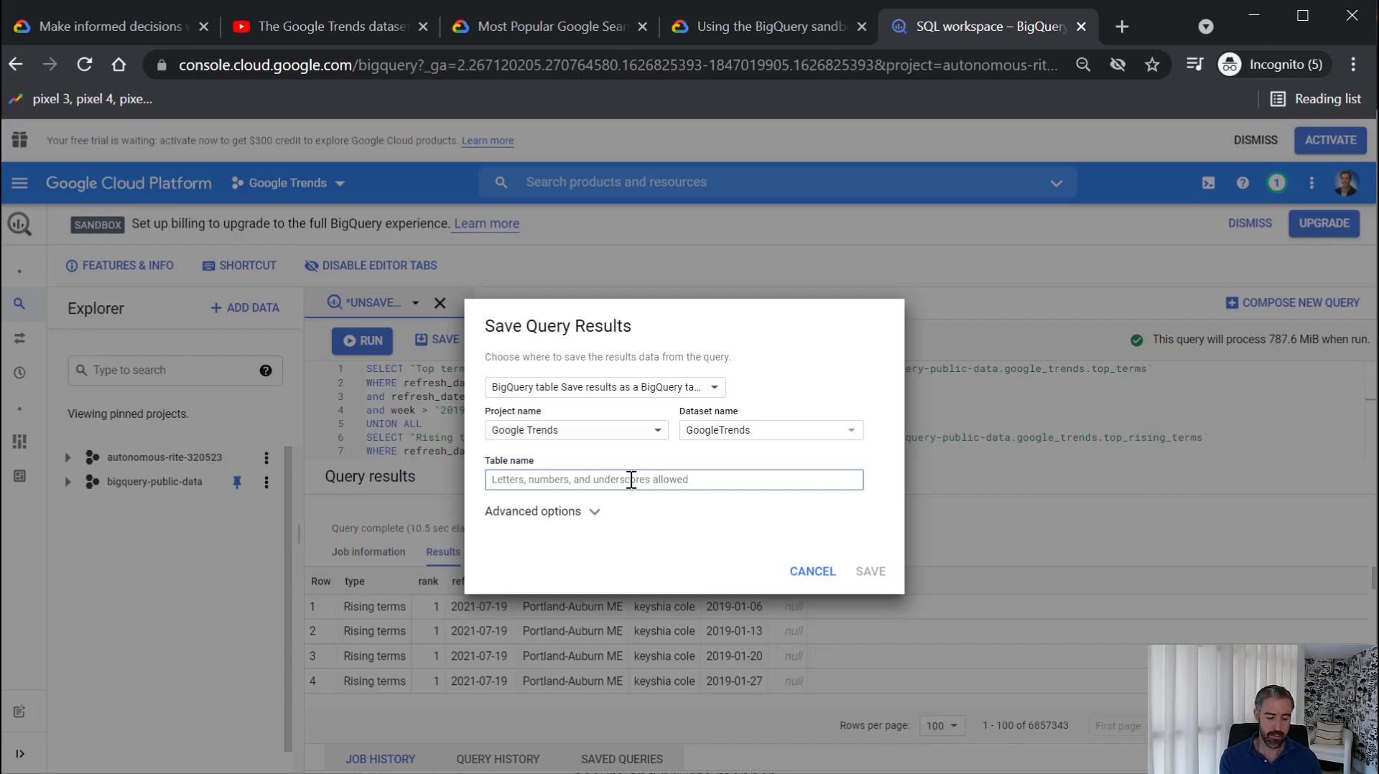
text(Google)
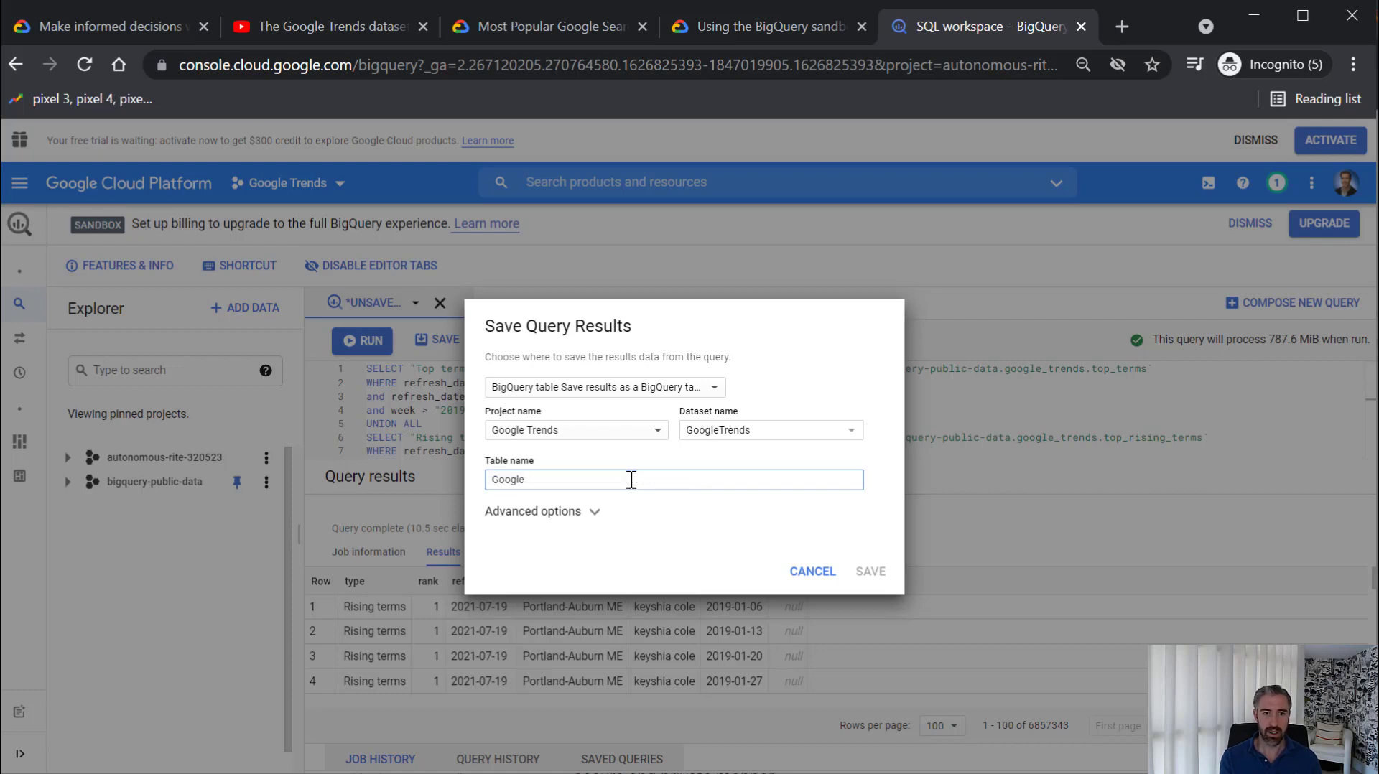
text(TrendsSuperCoolTable)
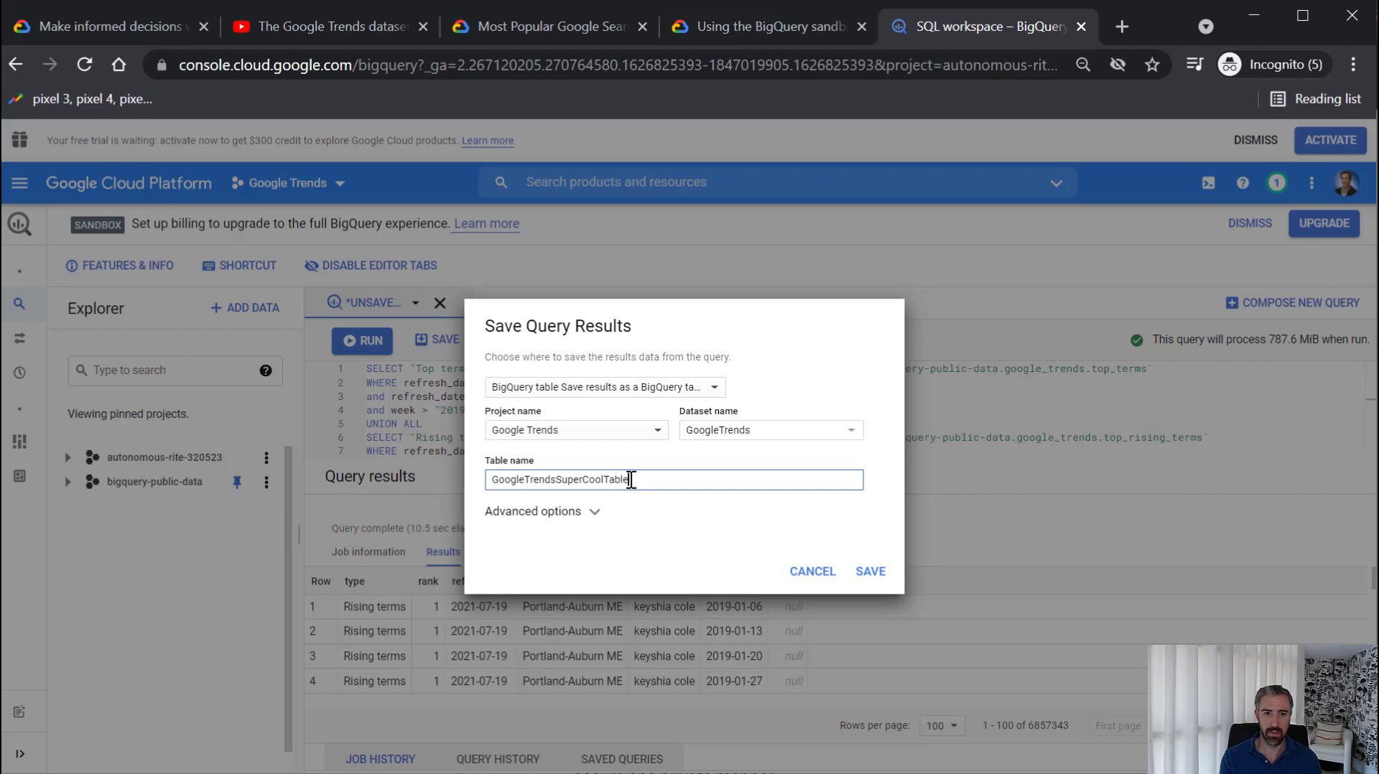
click(872, 575)
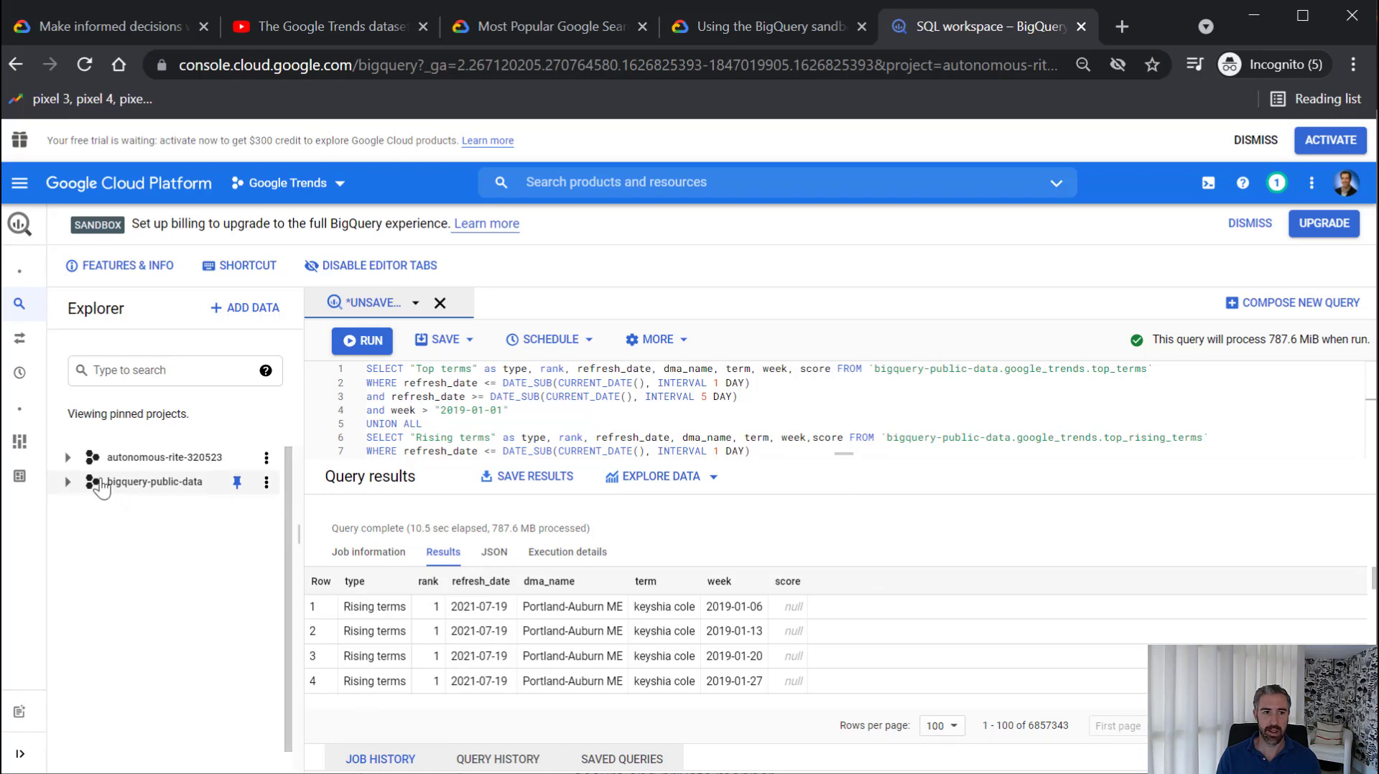
click(69, 460)
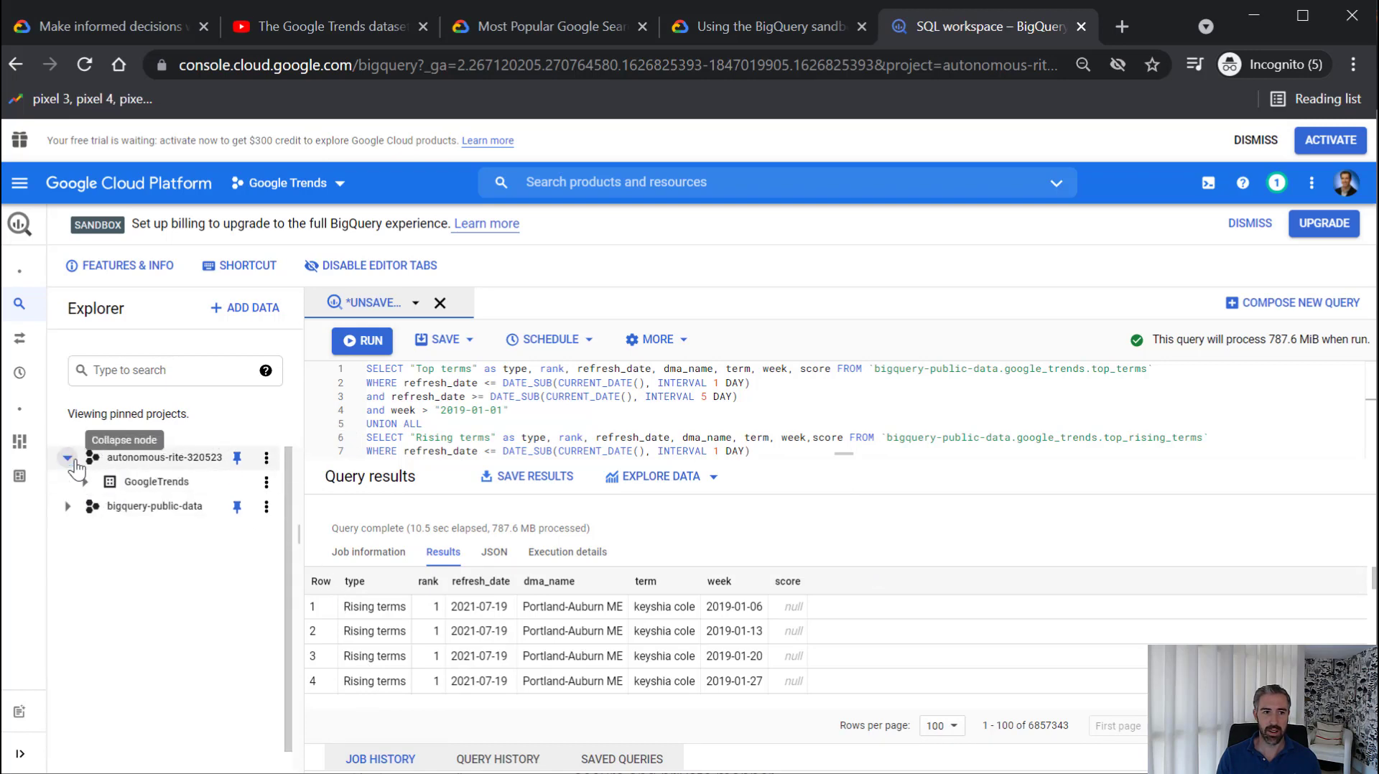
click(85, 482)
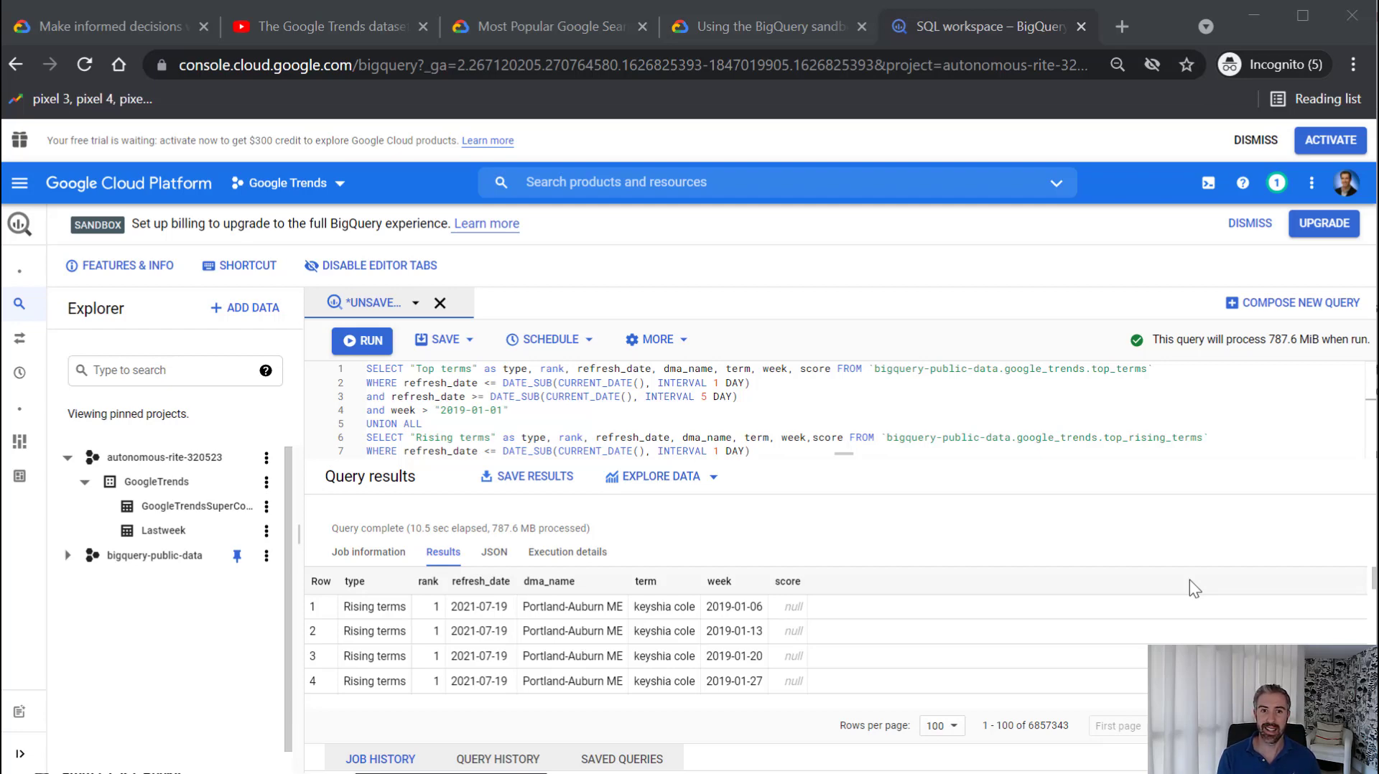
Search Google for datastudio in a new browser tab
click(1122, 27)
text(datas)
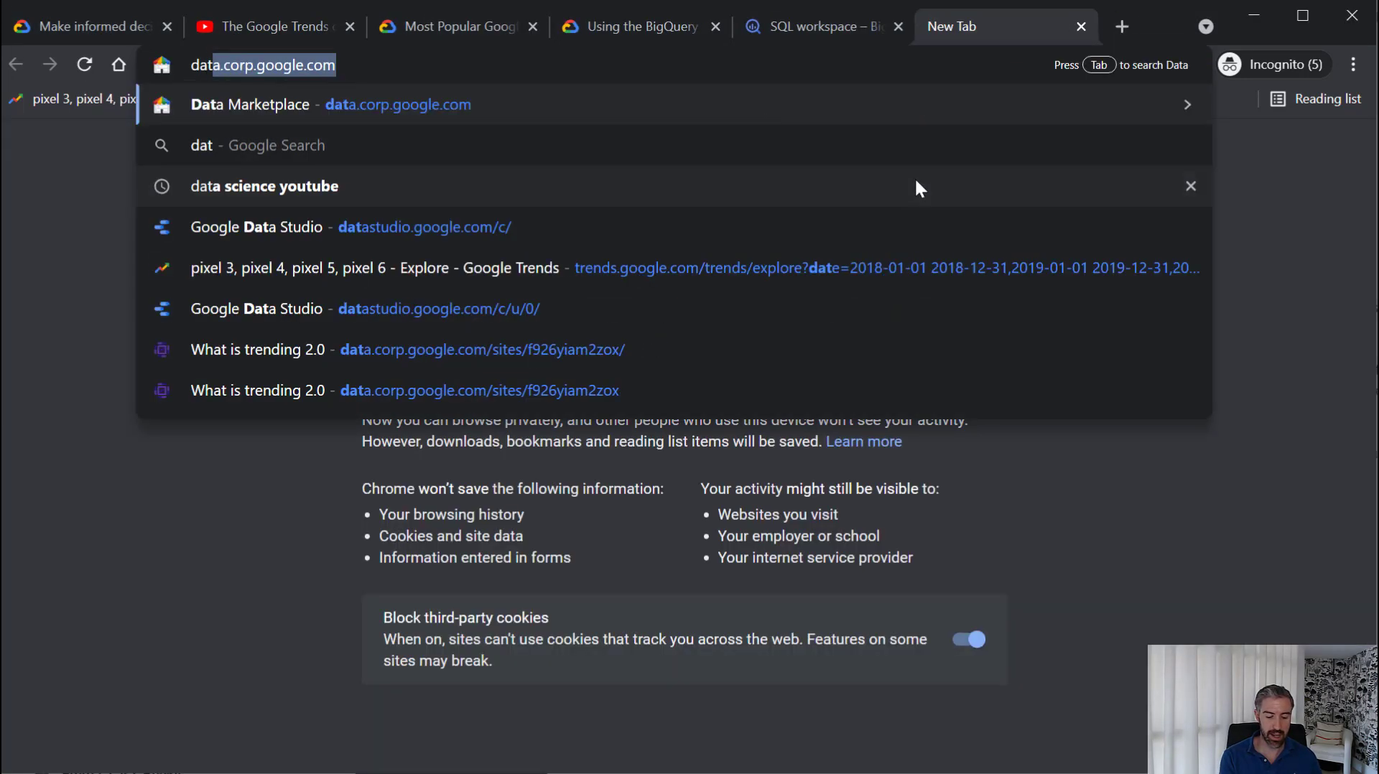
text(ud)
key(BackSpace)
key(BackSpace)
text(tudio)
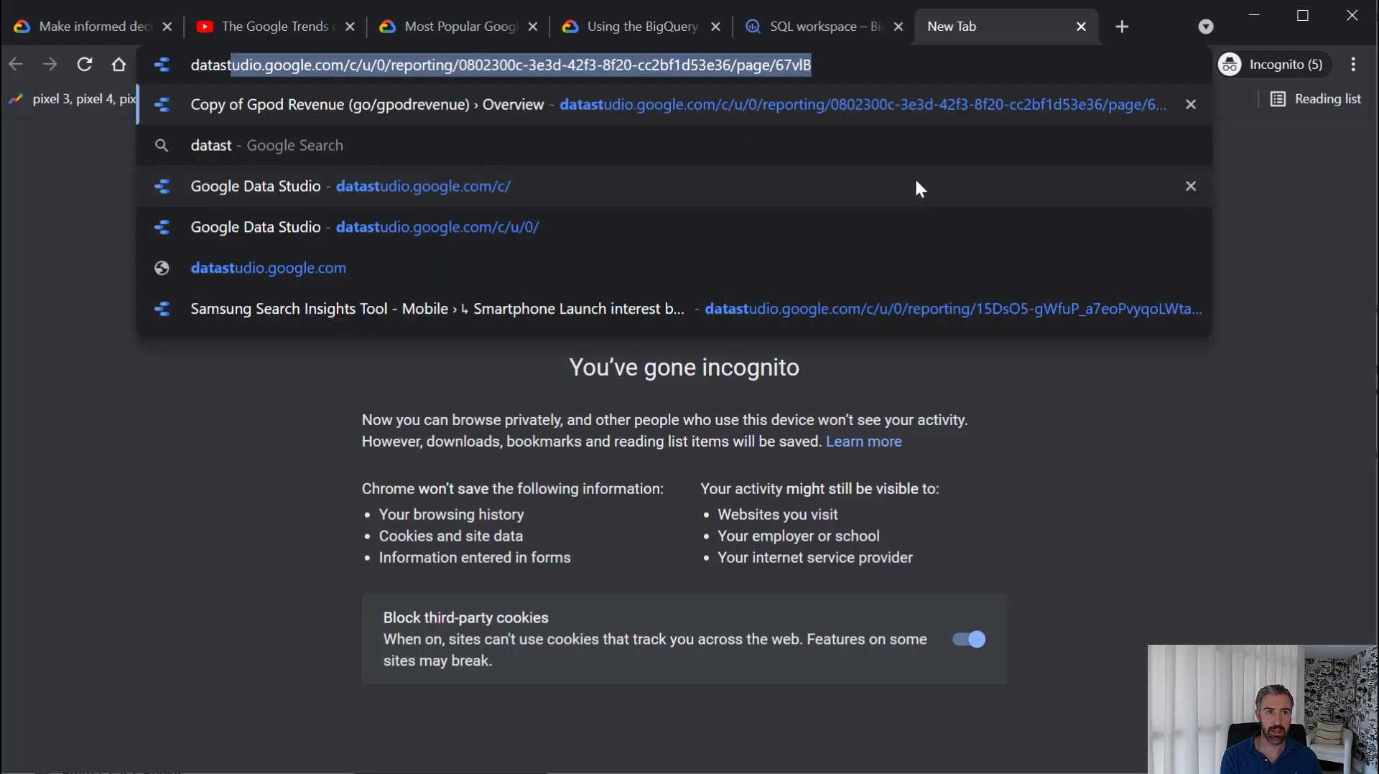
key(Delete)
key(Return)
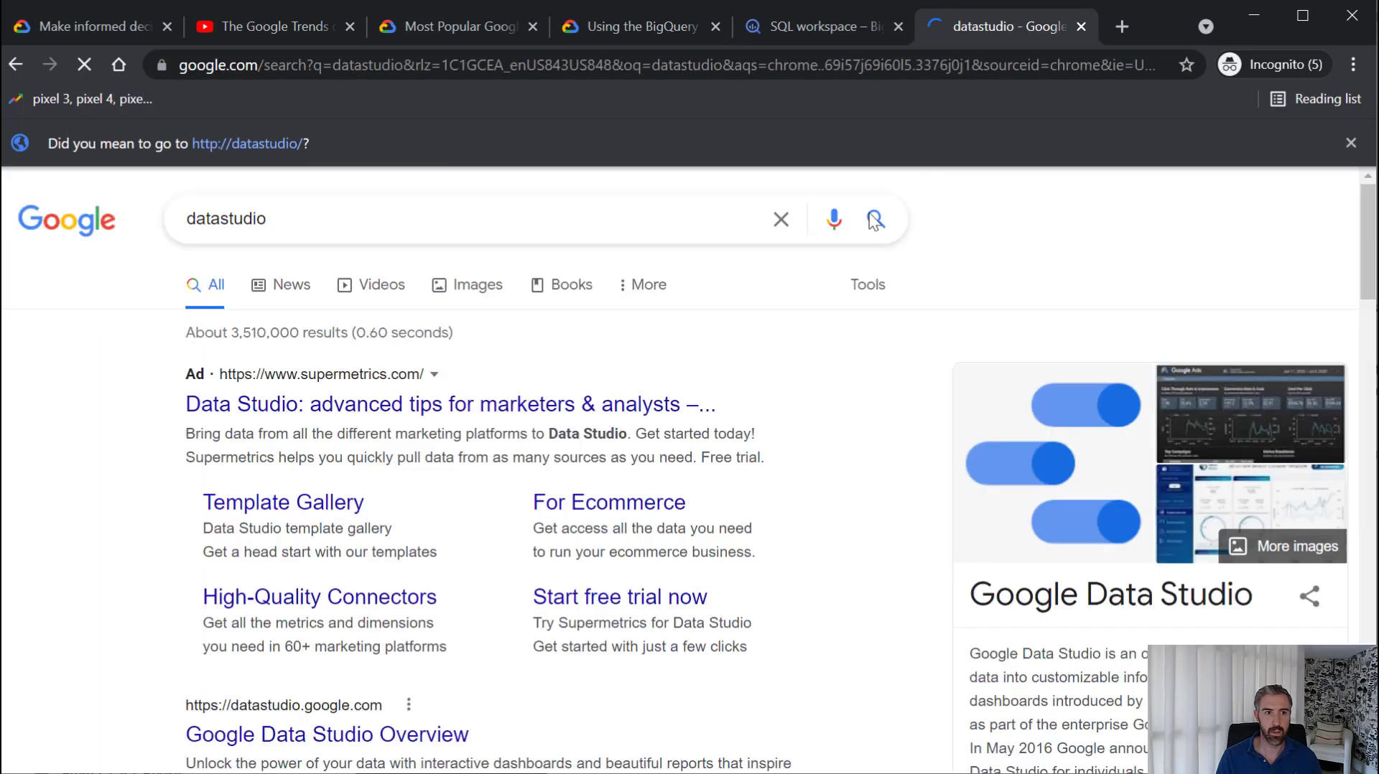
Open Google Data Studio from the search results and create a blank report
scroll(381, 460, down, 1)
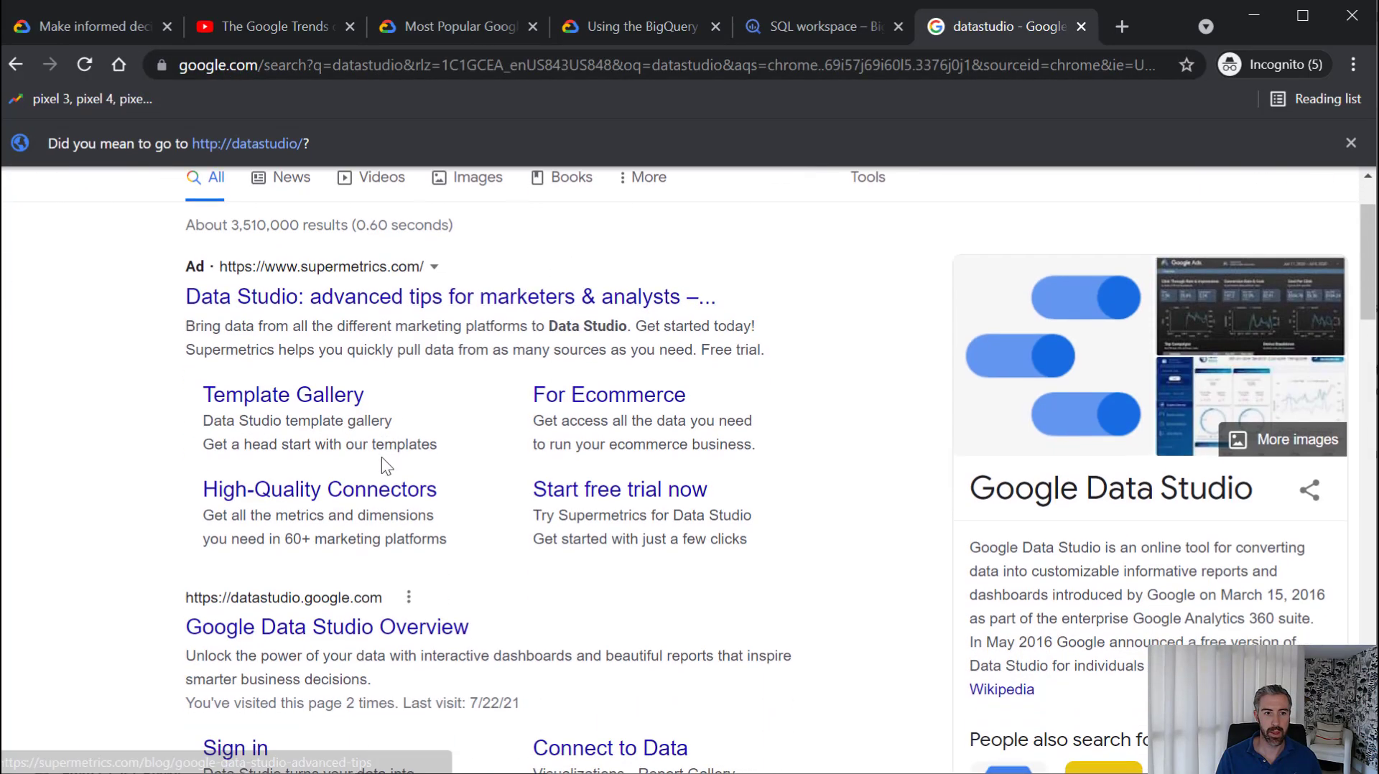
click(341, 627)
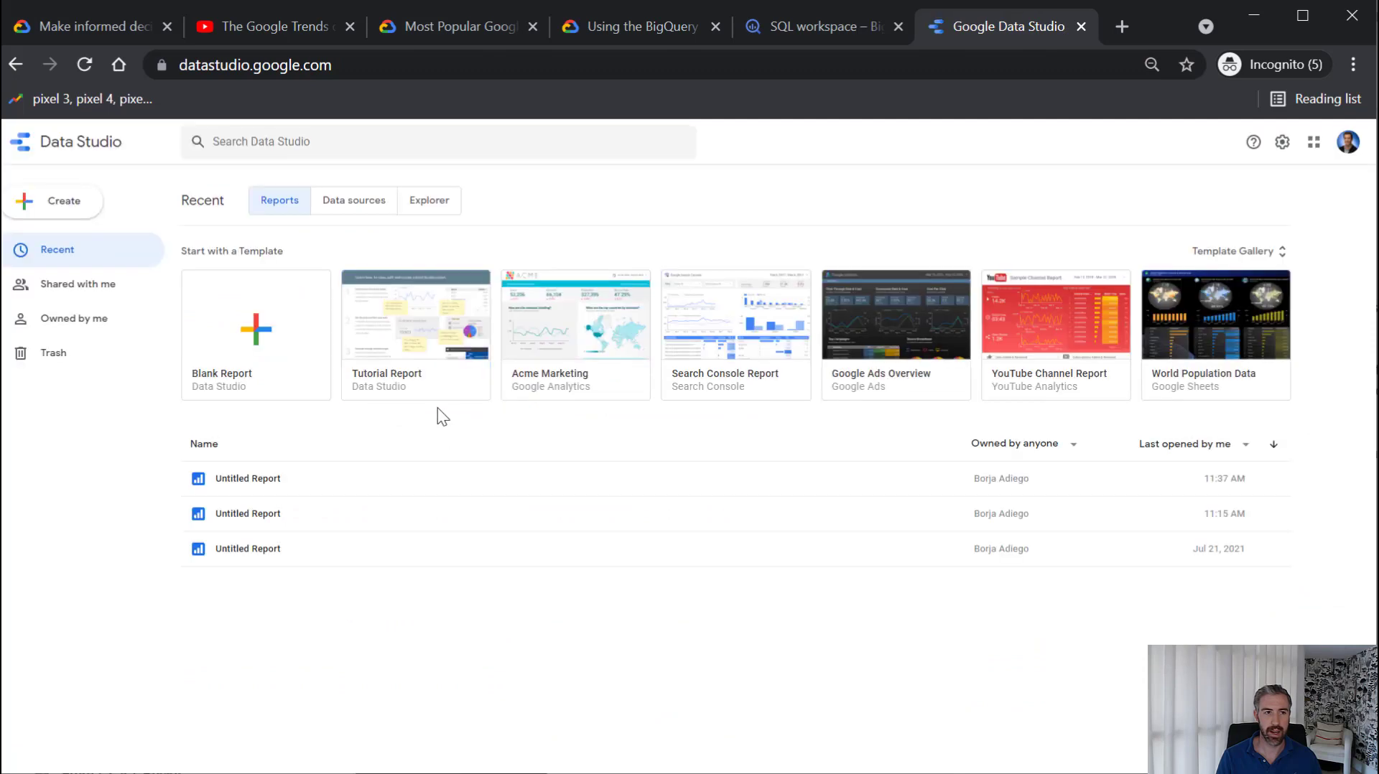
click(247, 324)
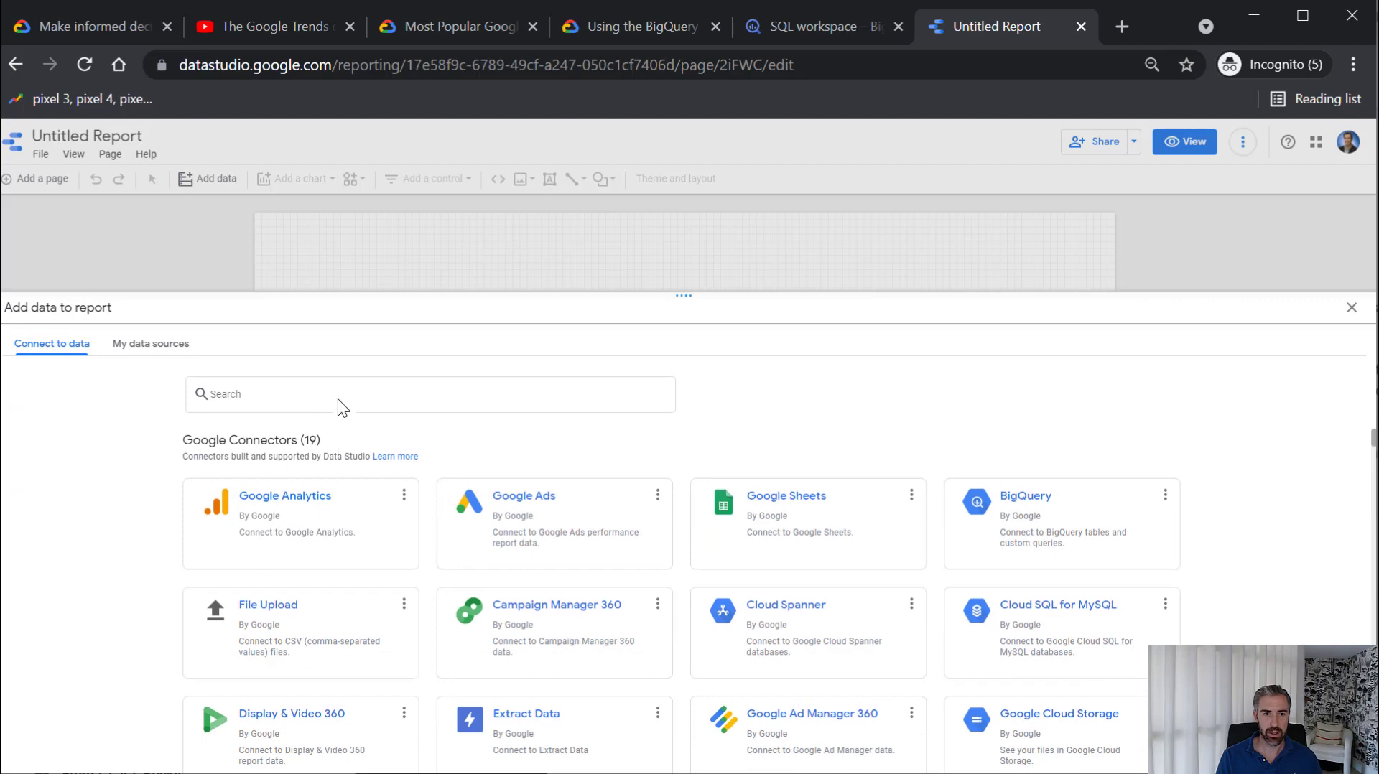
Add the BigQuery table GoogleTrendsSuperCoolTable from the Google Trends project's GoogleTrends dataset to the report as its data source
click(1091, 516)
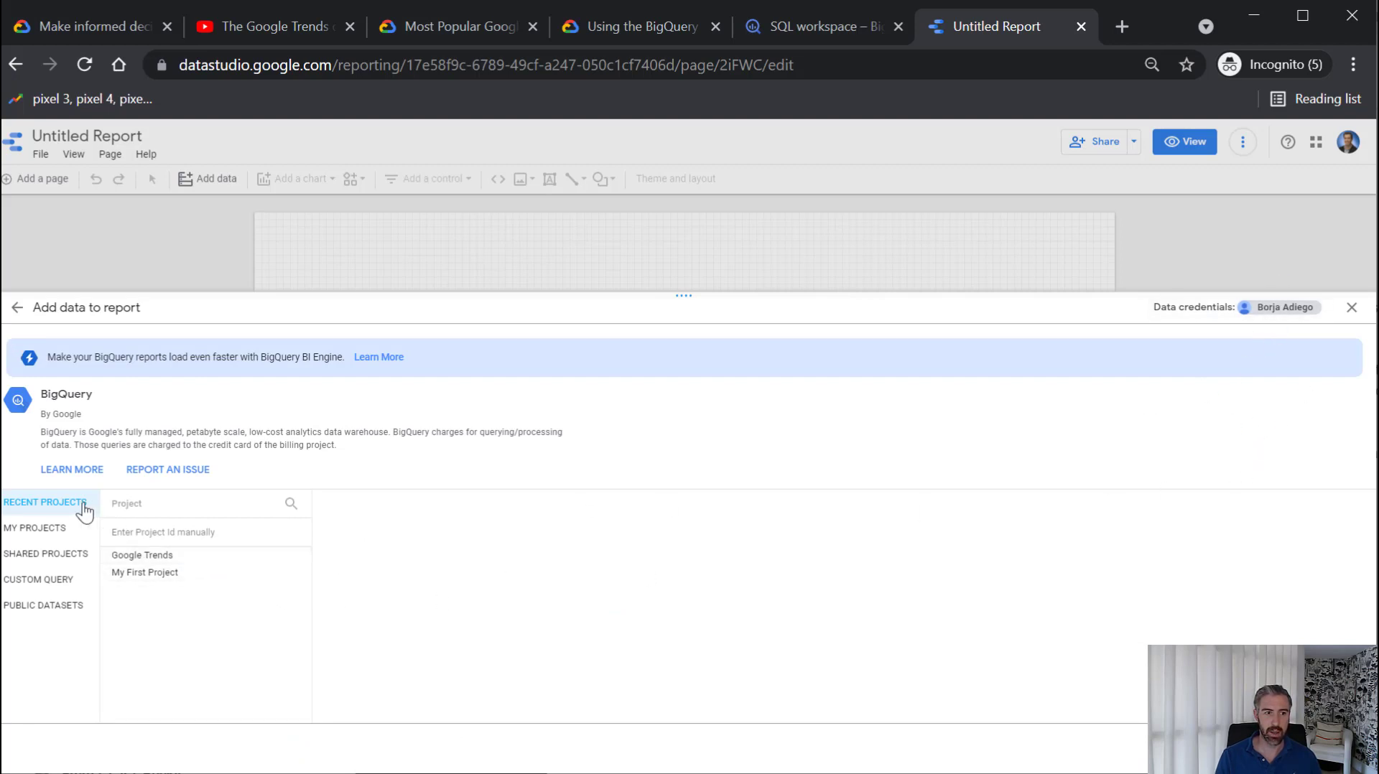
click(151, 561)
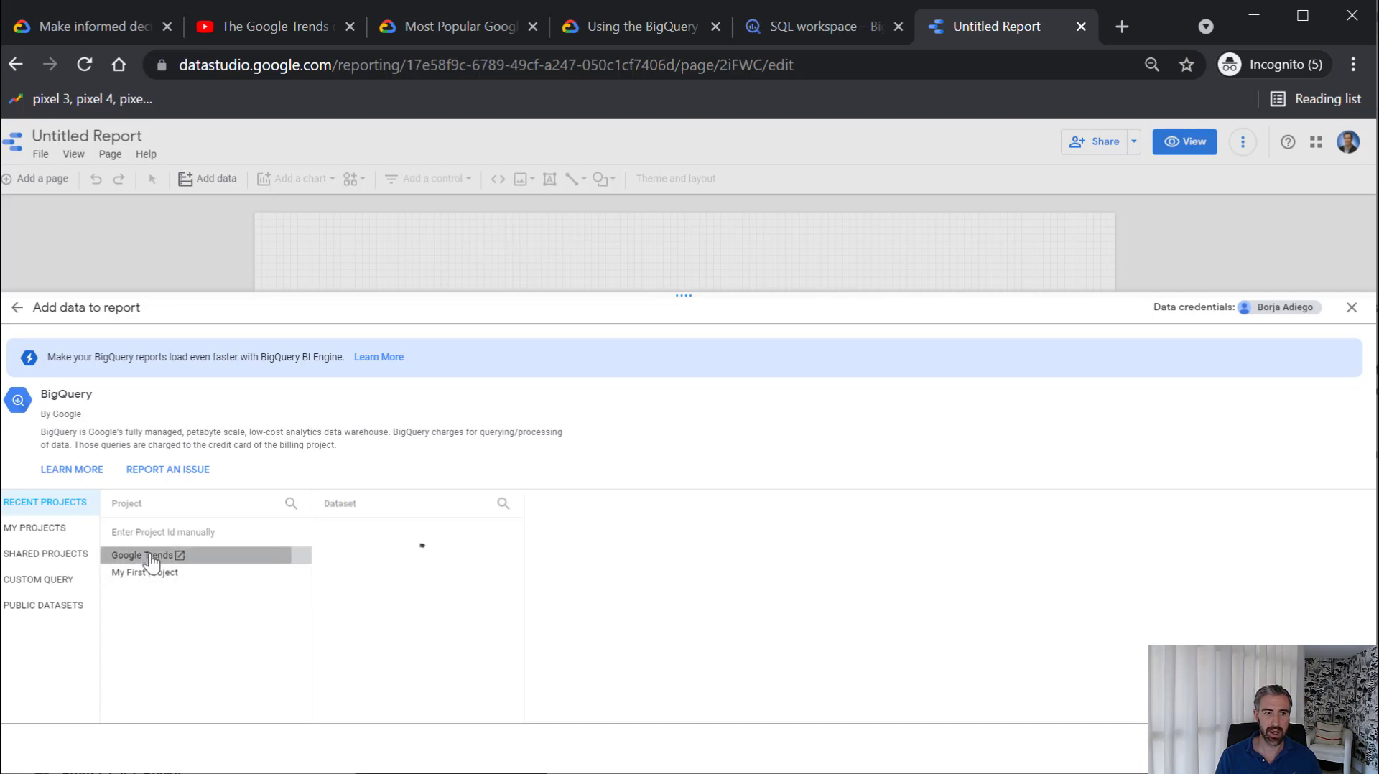
click(352, 533)
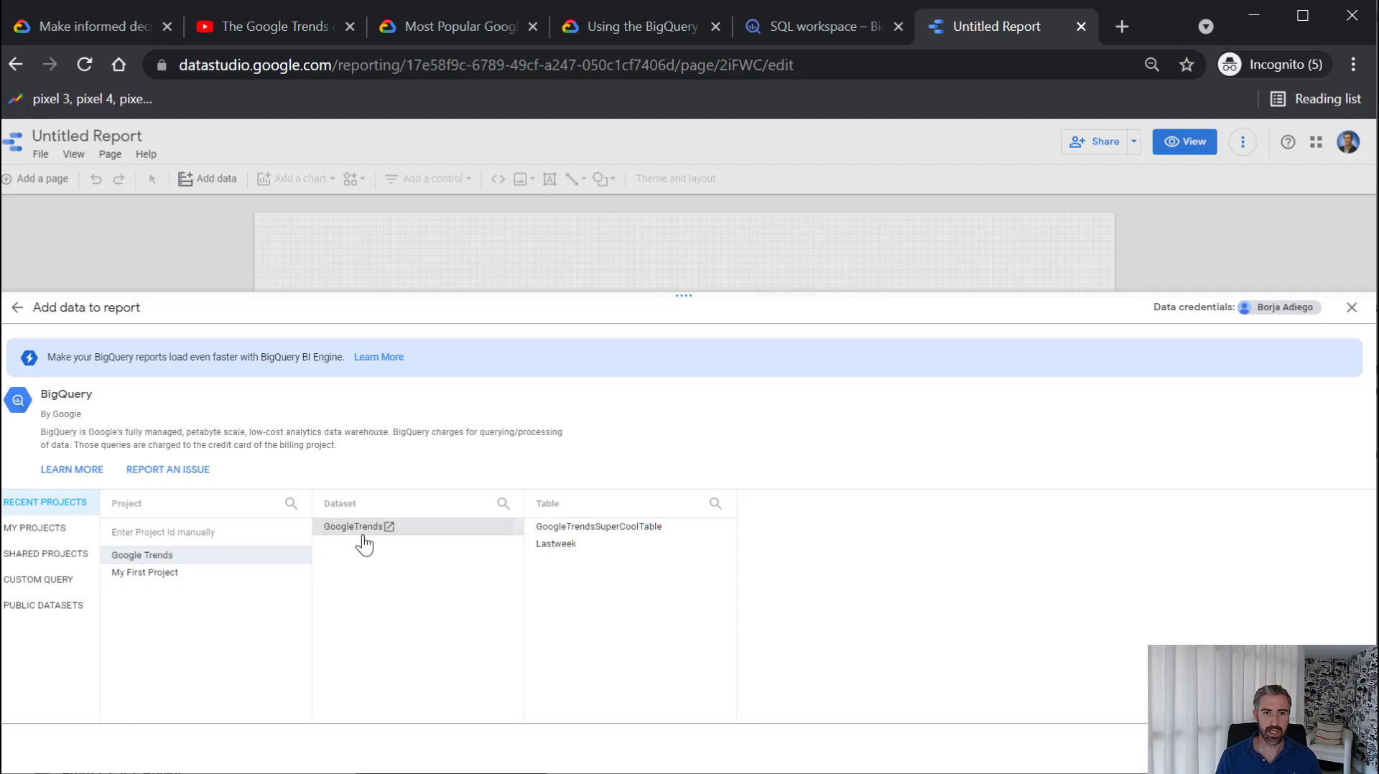
click(593, 529)
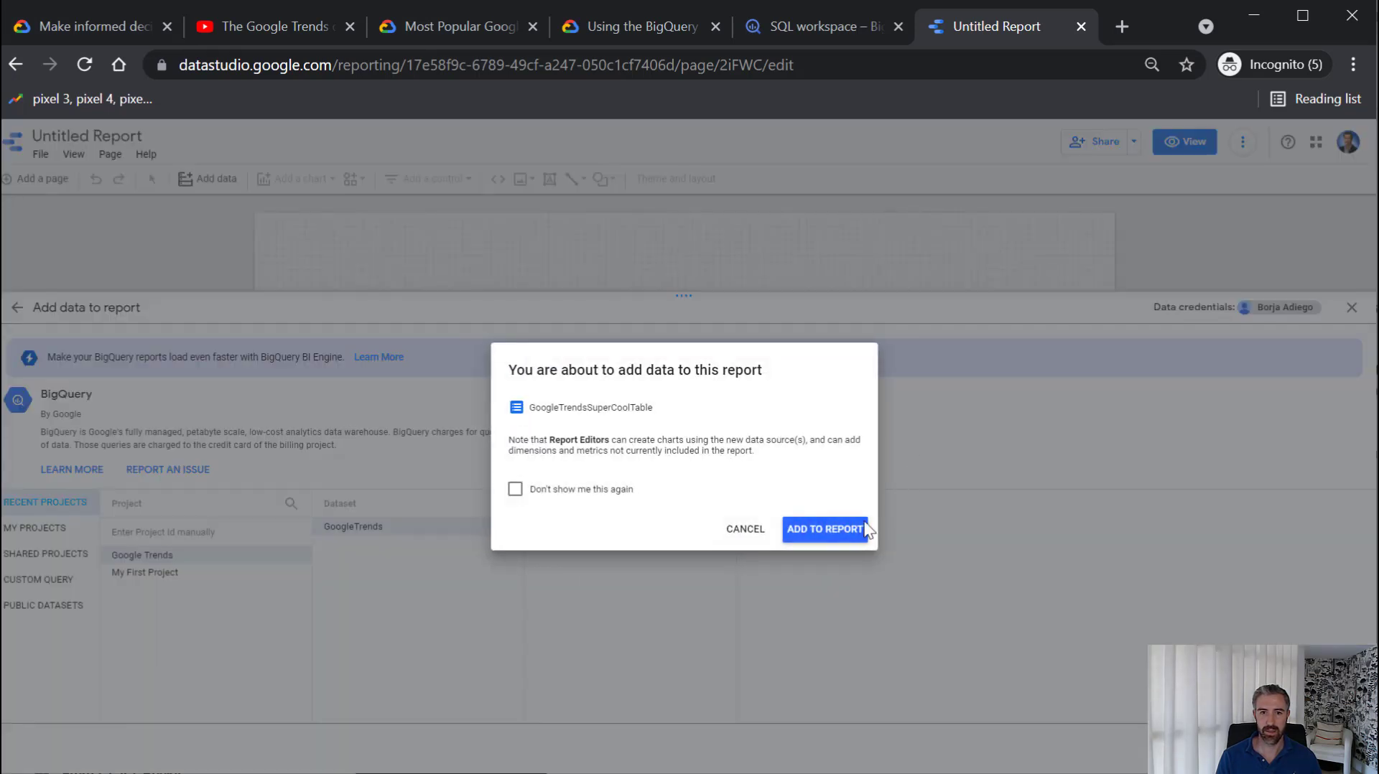
click(836, 533)
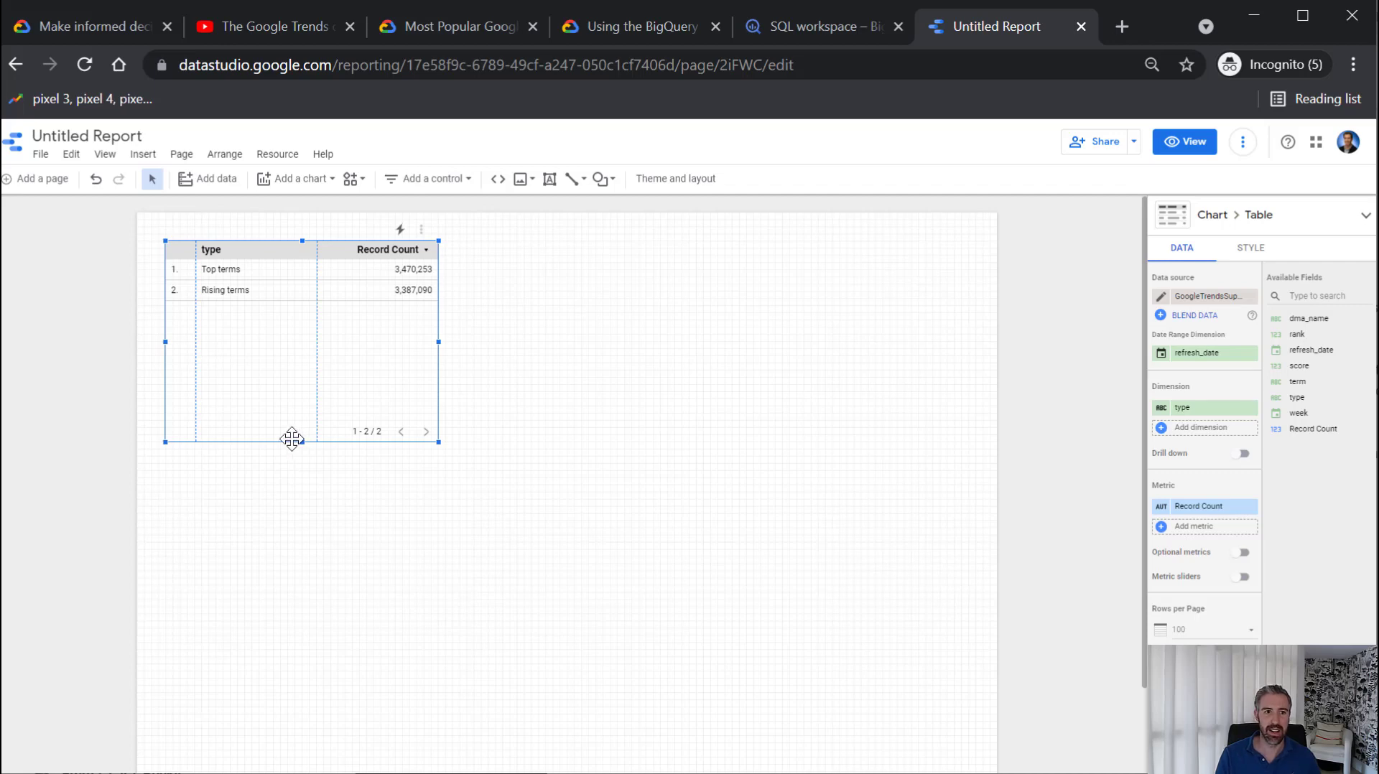
Move the table chart slightly lower on the page and replace its type dimension with term
drag(294, 439, 296, 496)
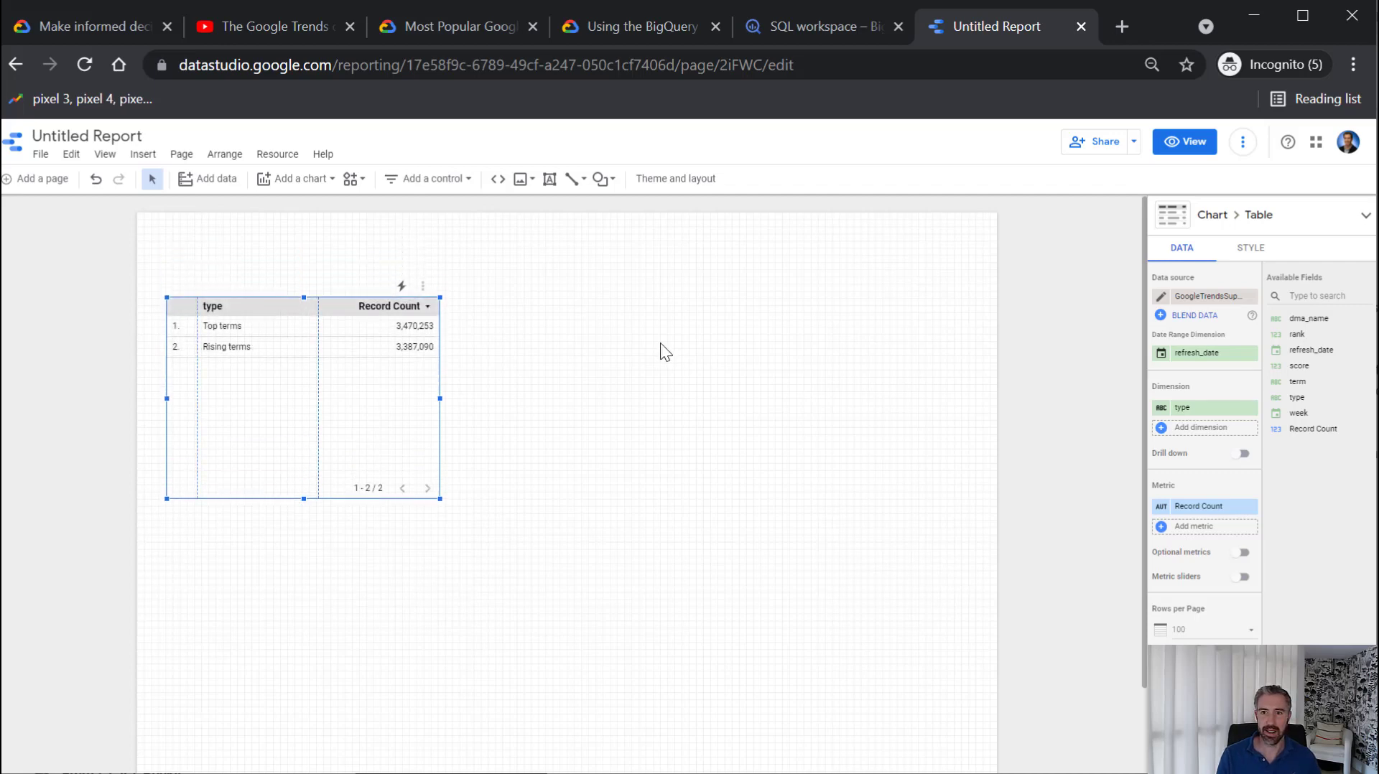
click(1251, 408)
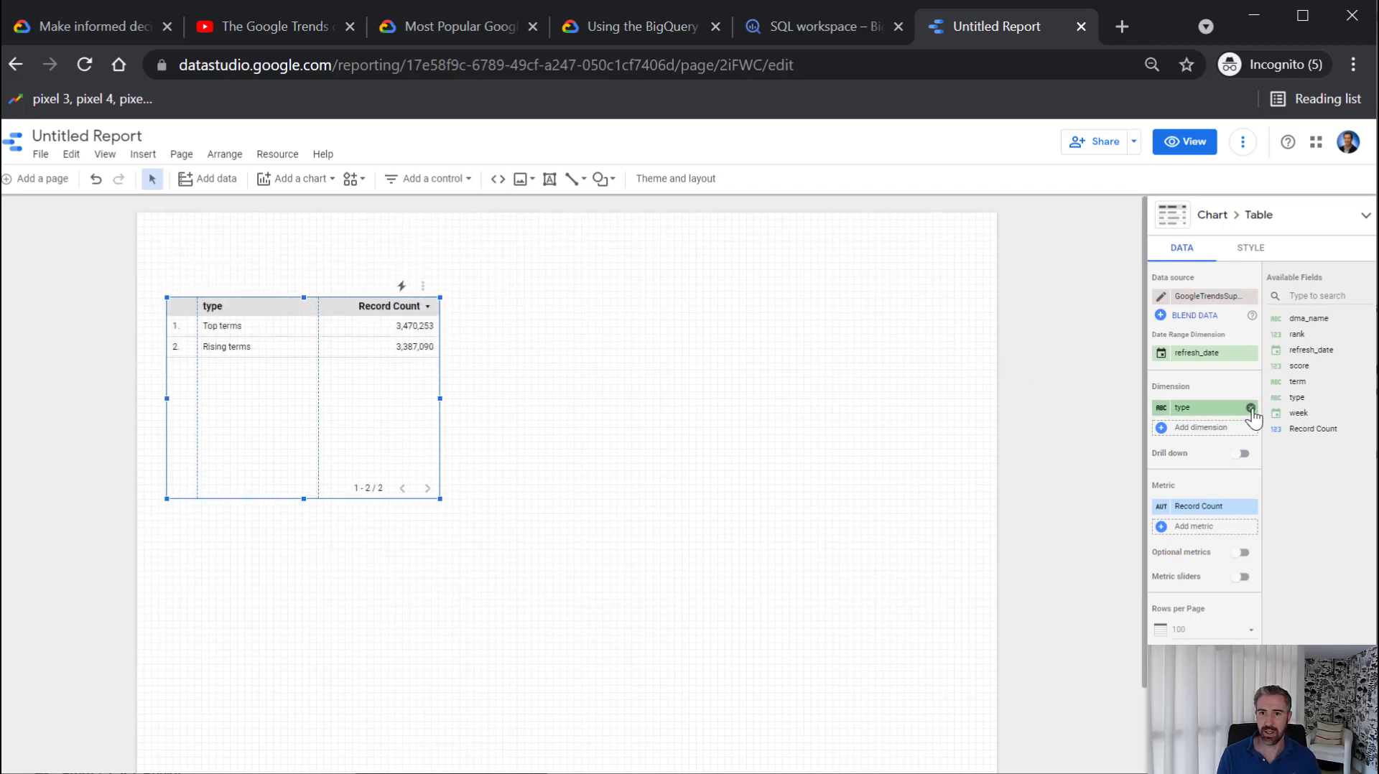
click(1182, 411)
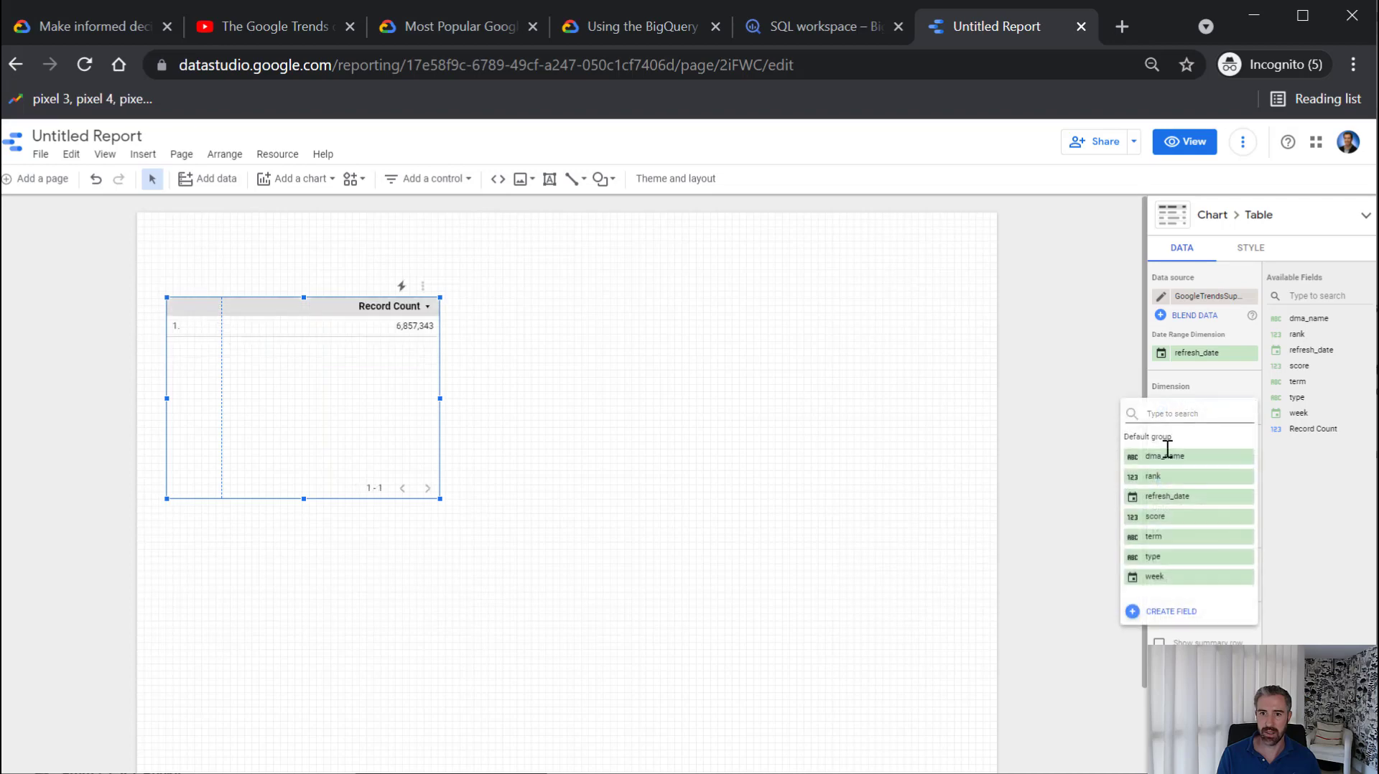
click(1157, 537)
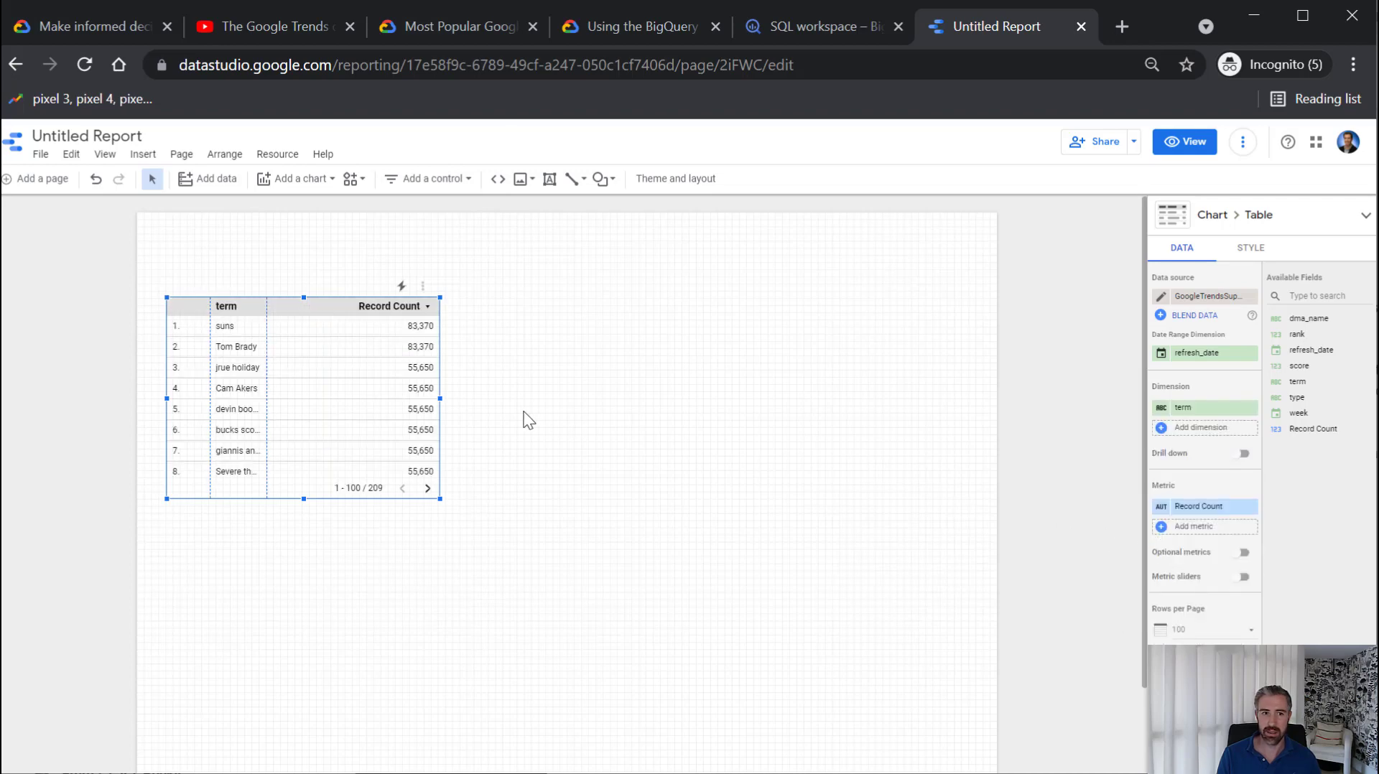
Replace the table chart's Record Count metric with rank and stretch the chart downward to fit 16 rows
click(1250, 507)
click(1163, 512)
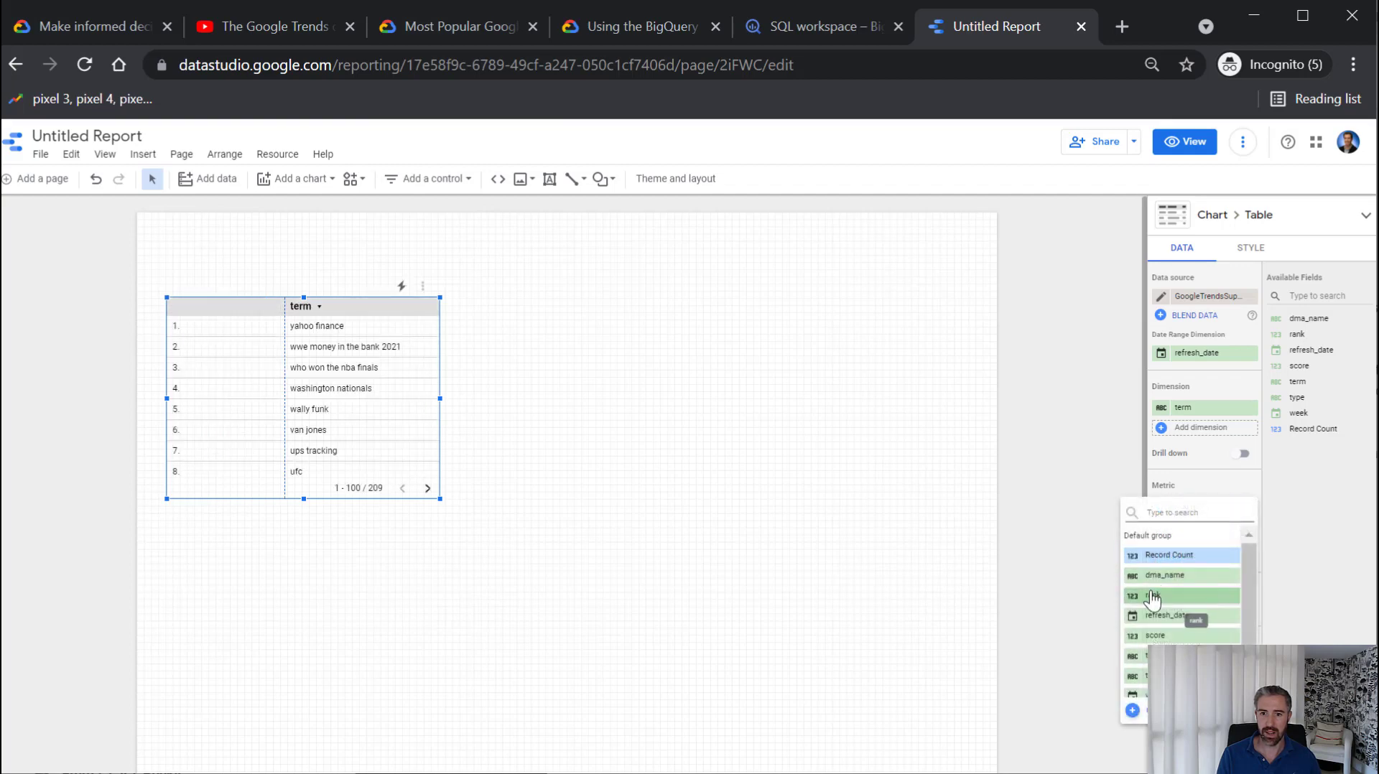
click(1185, 595)
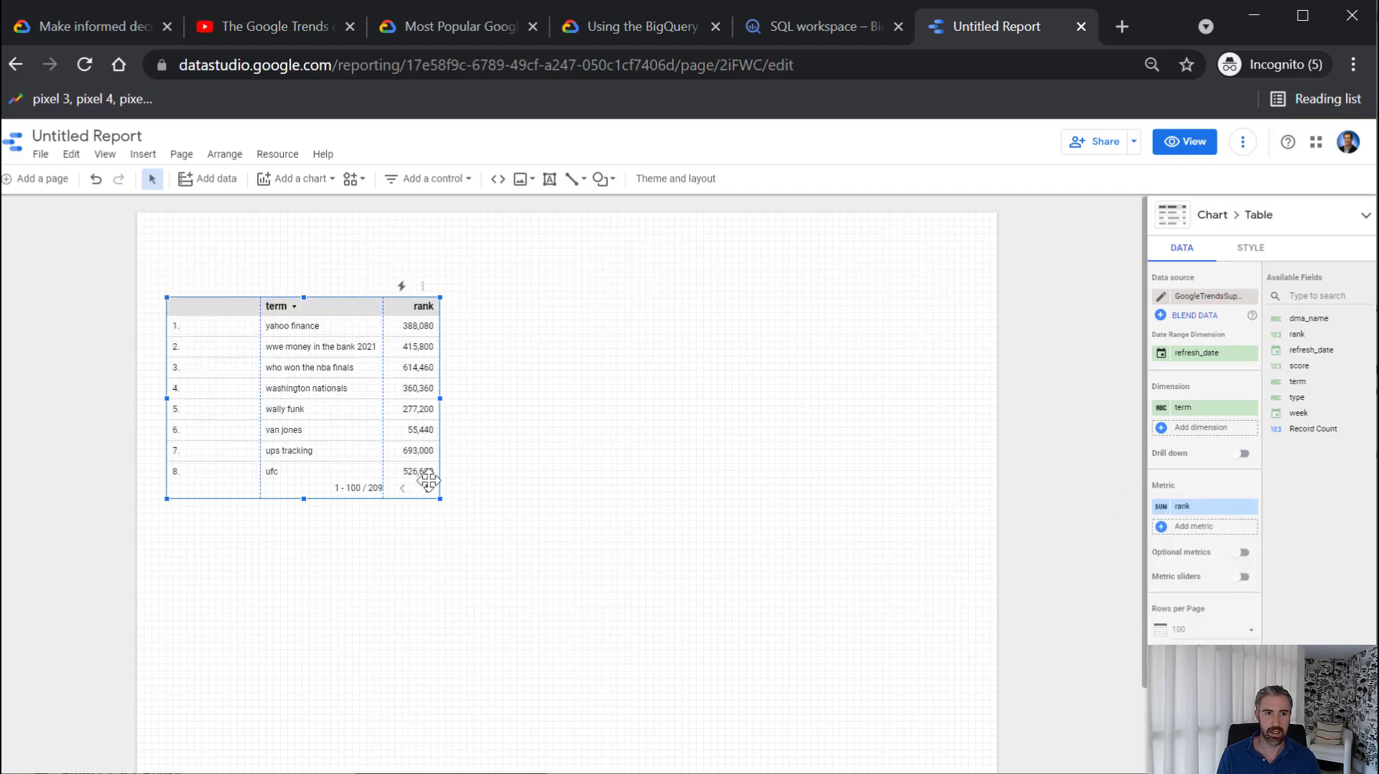
drag(305, 498, 305, 513)
drag(306, 570, 307, 671)
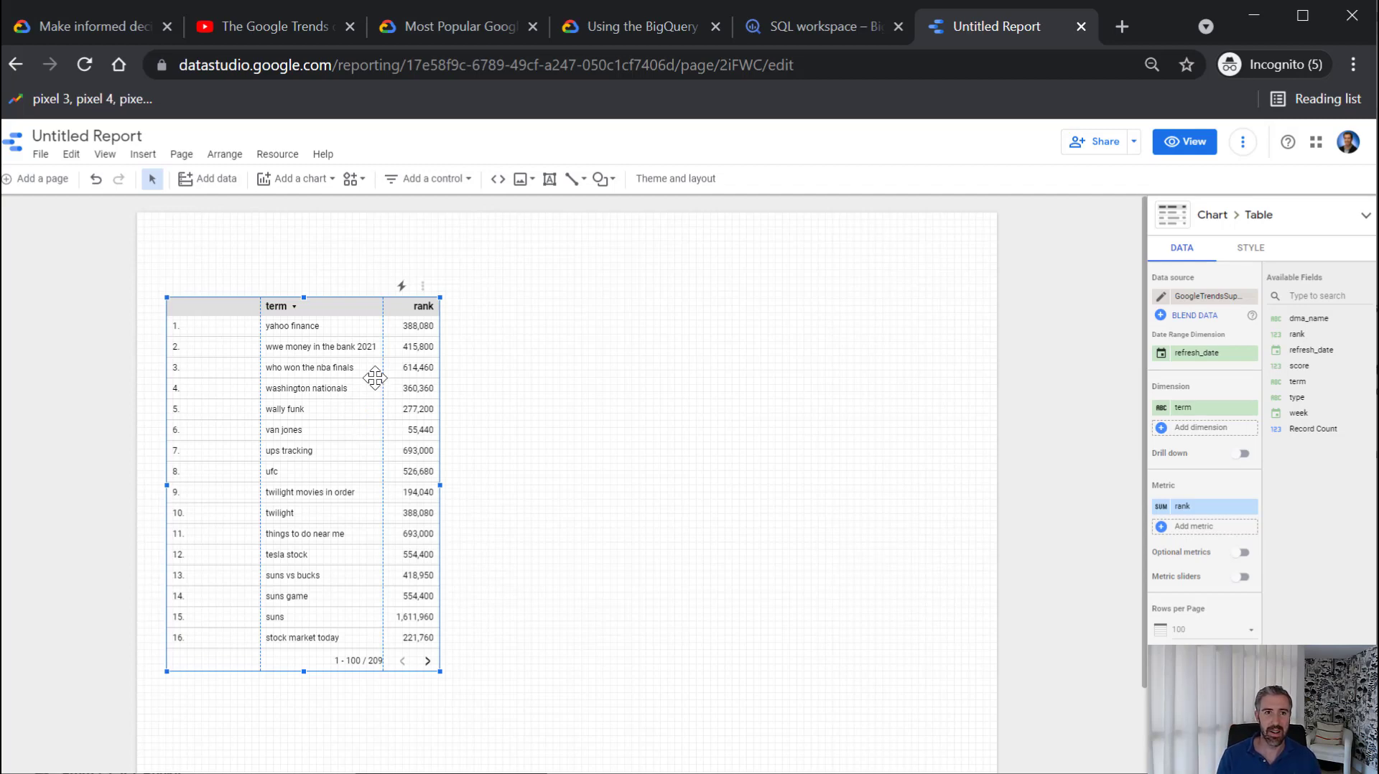
Add a date range control to the report page, just above the term and rank table
click(521, 268)
click(431, 178)
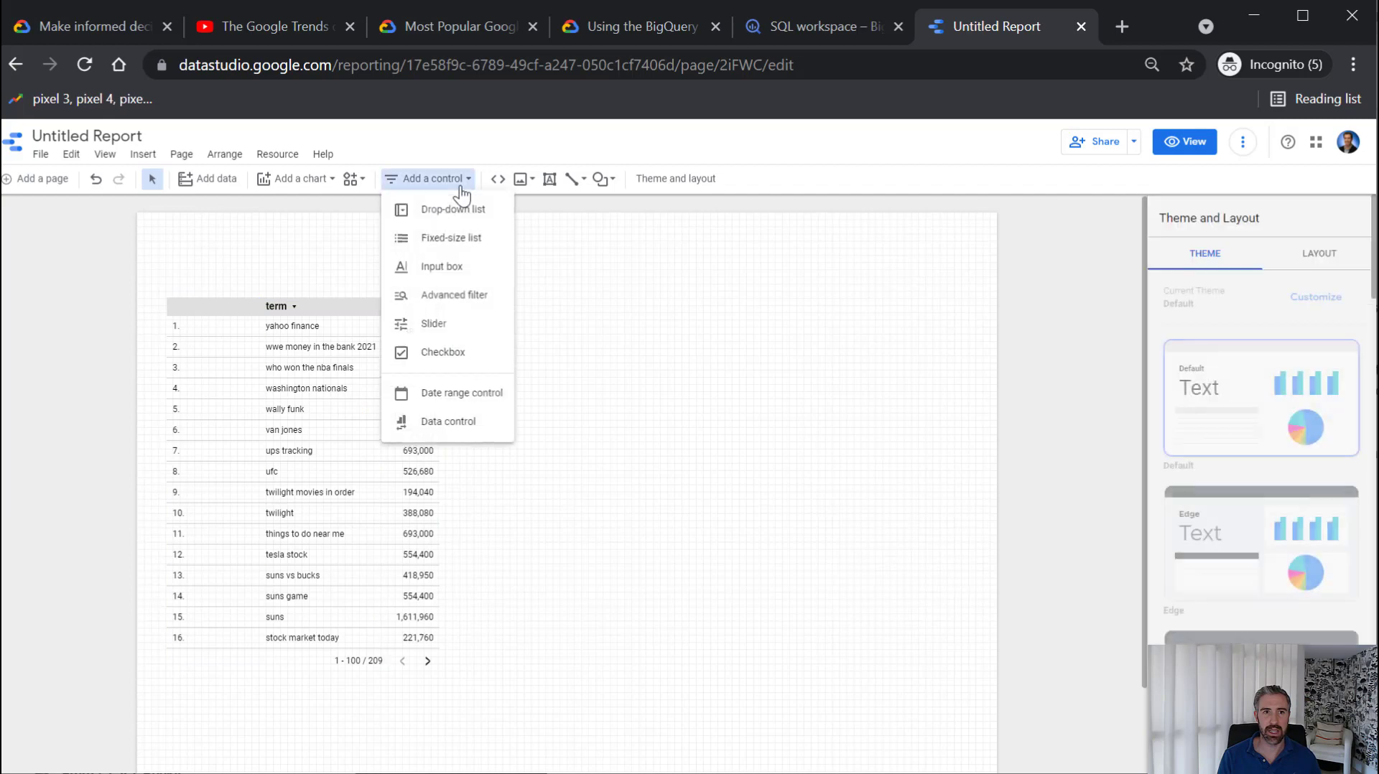
click(462, 394)
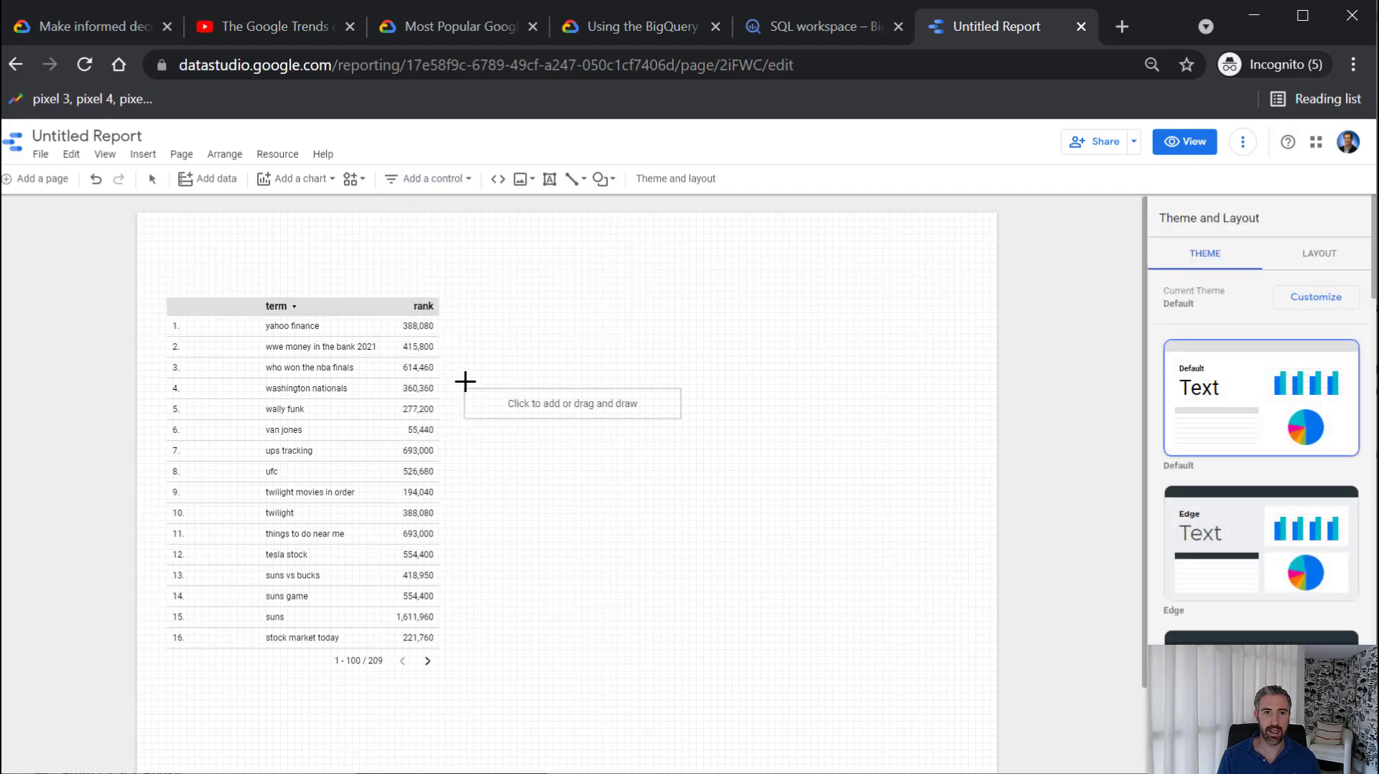
click(208, 238)
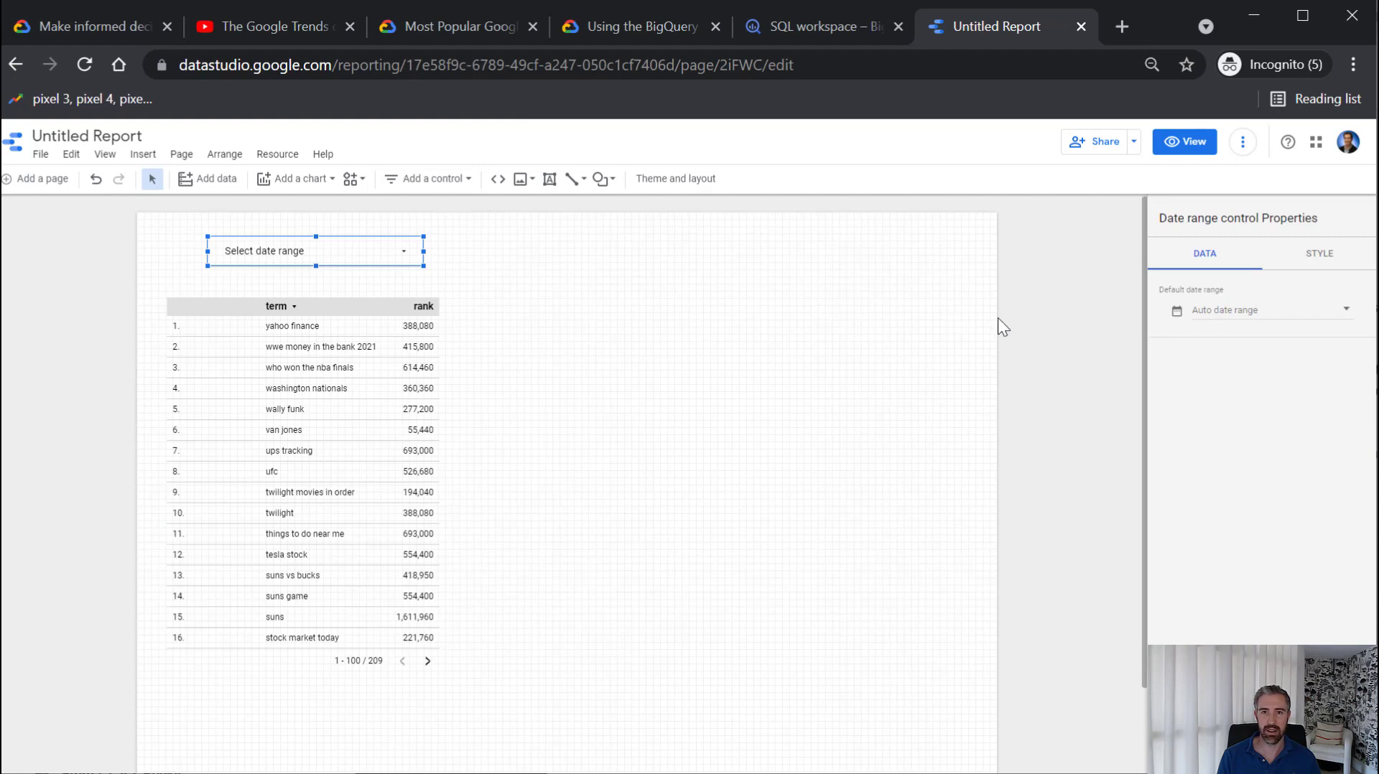
Set the date range control's default date range to Yesterday
click(1347, 314)
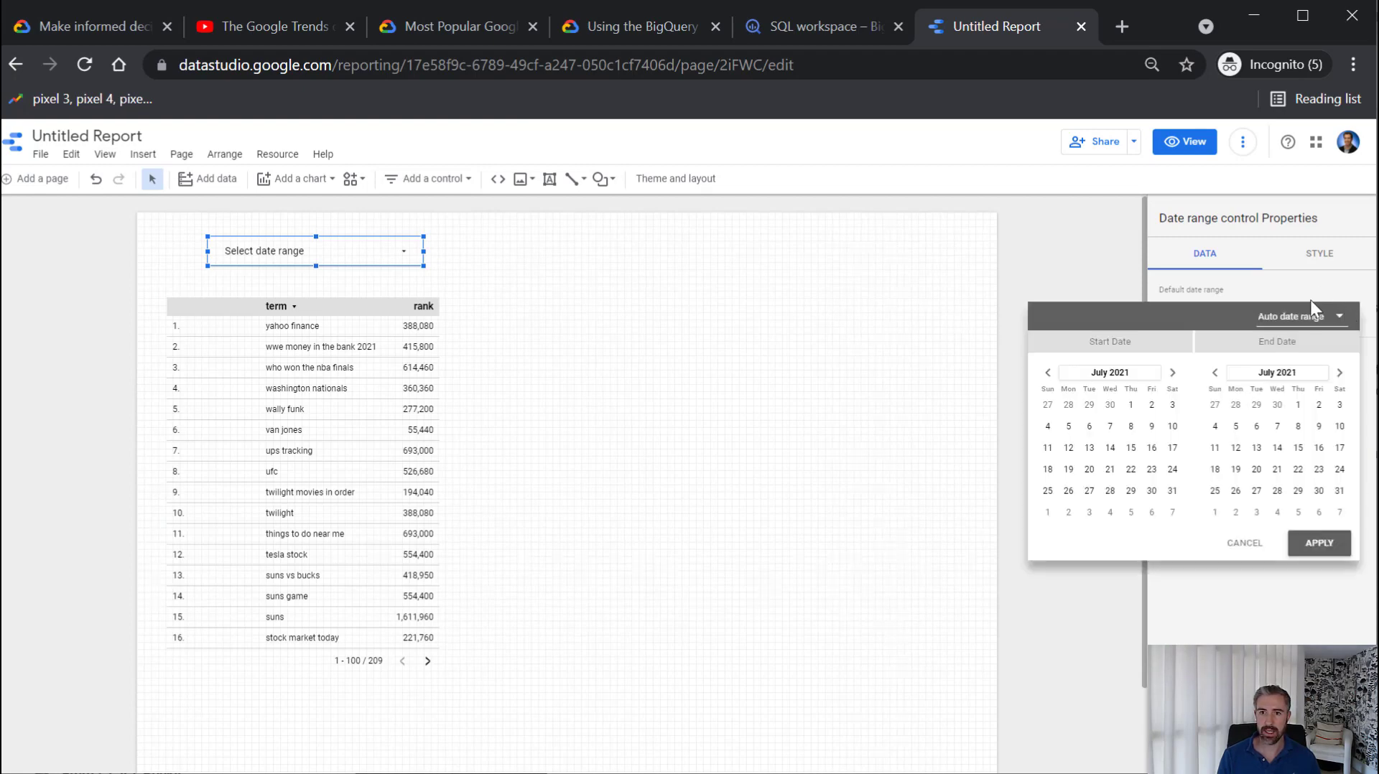
click(1339, 316)
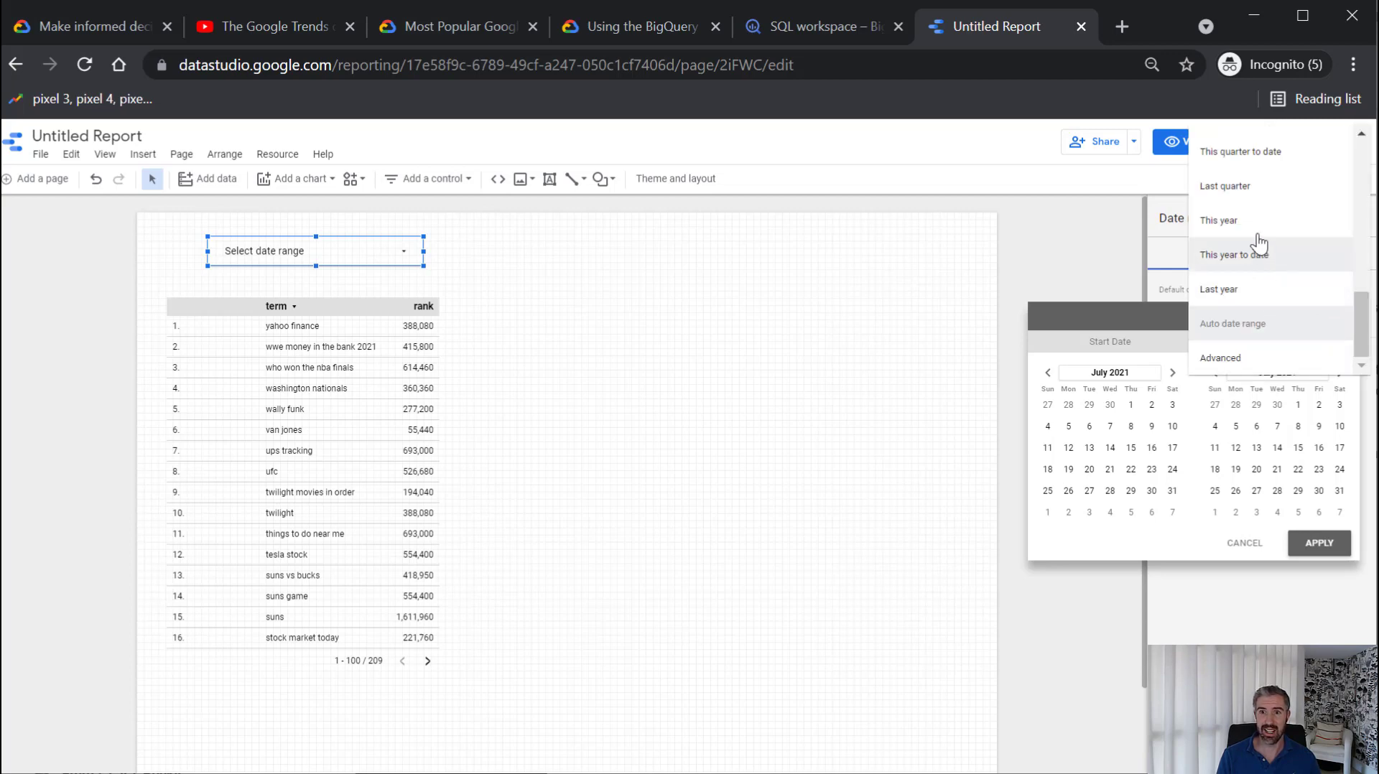
scroll(1256, 273, up, 6)
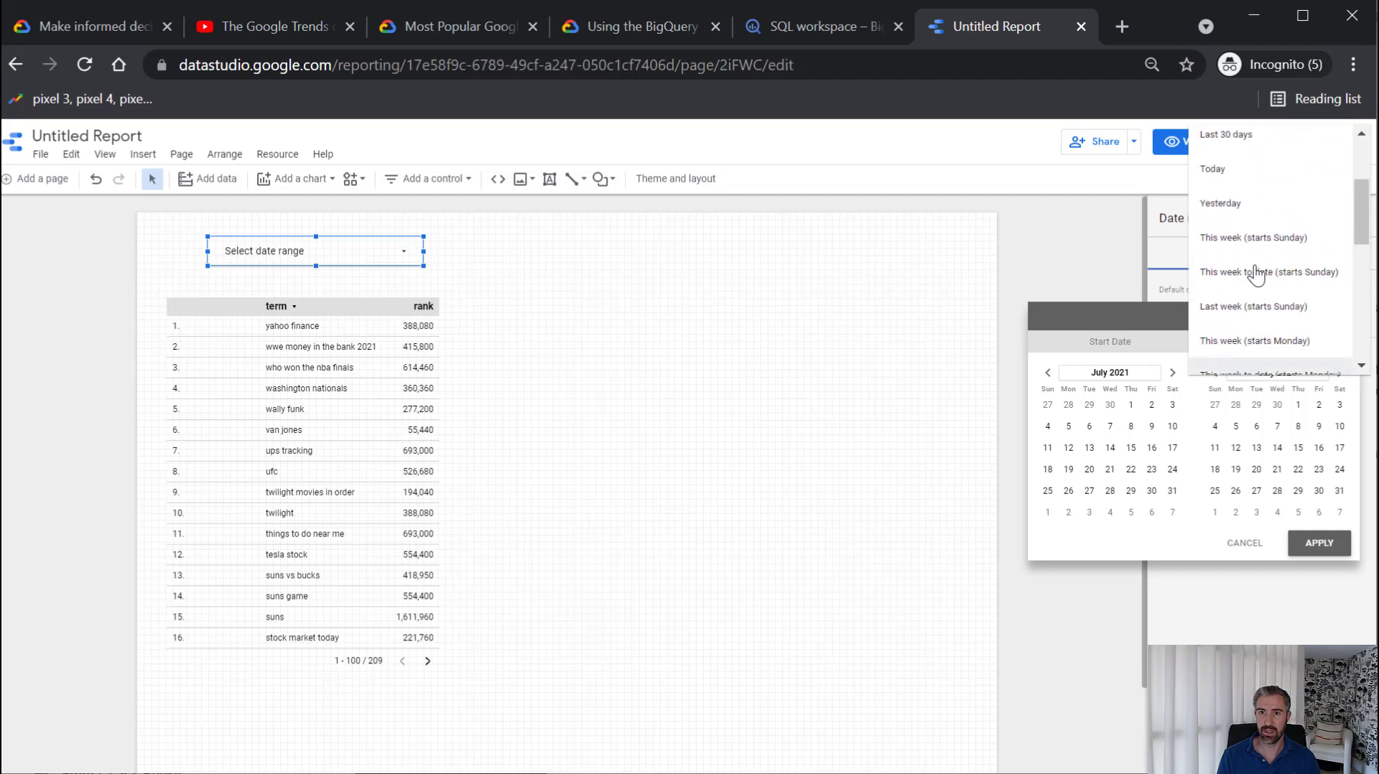
click(1253, 205)
click(1326, 546)
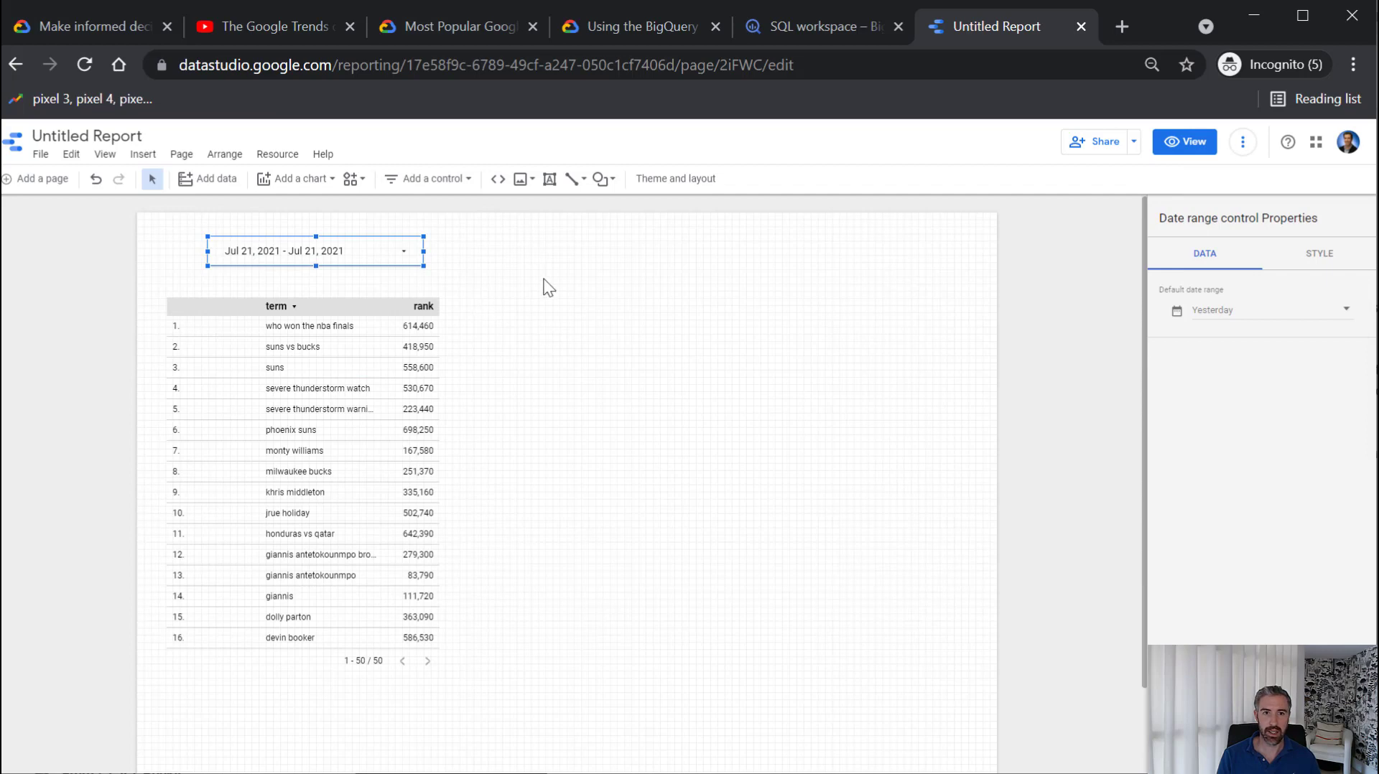
Change the aggregation of the table chart's rank metric to Average
click(378, 348)
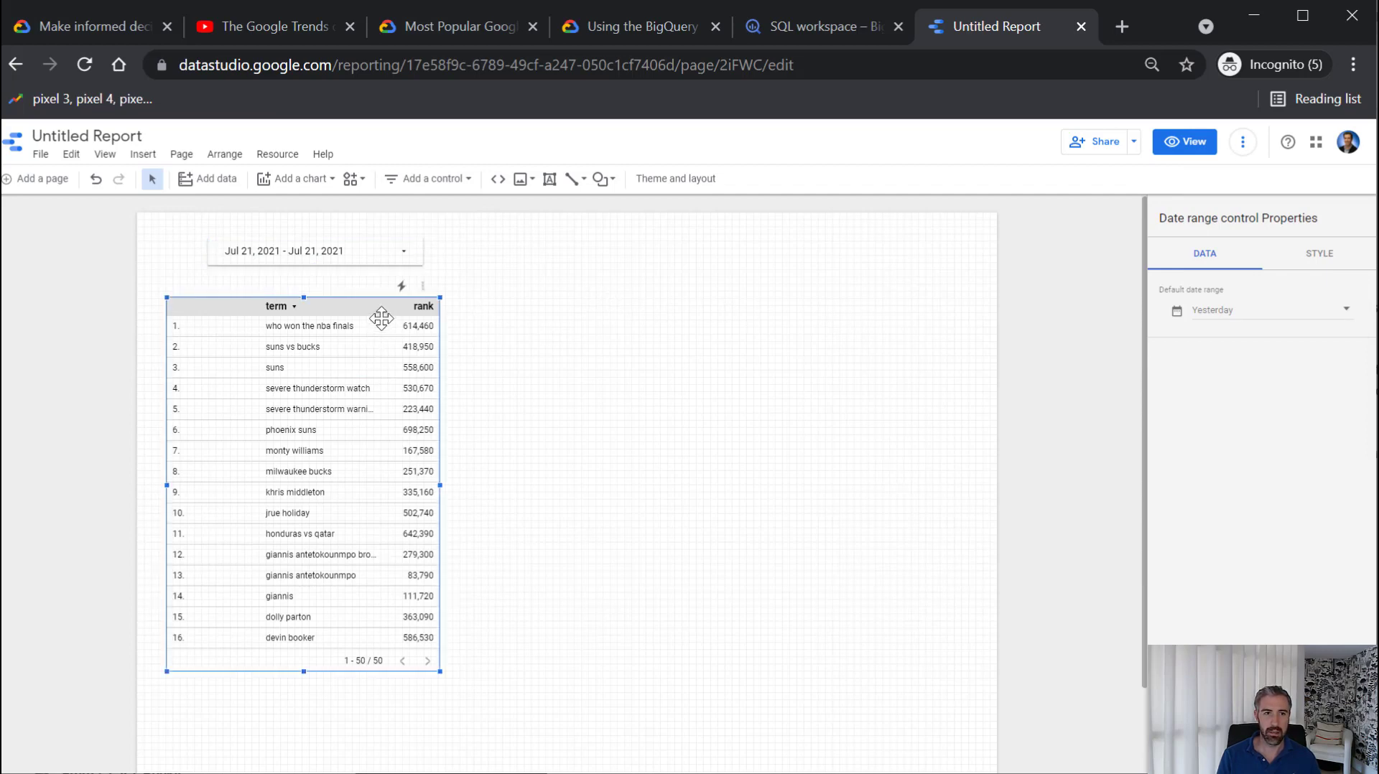
click(381, 321)
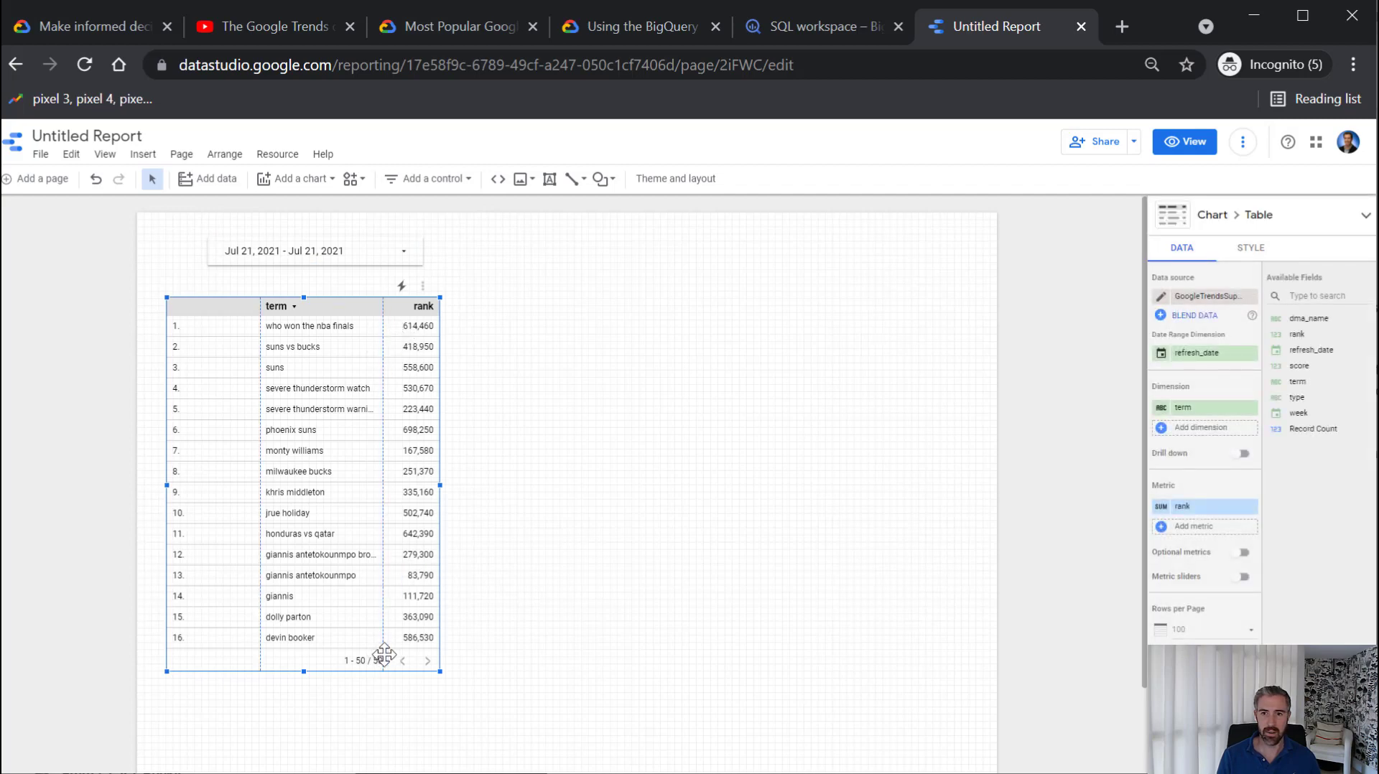
mouse_move(1175, 511)
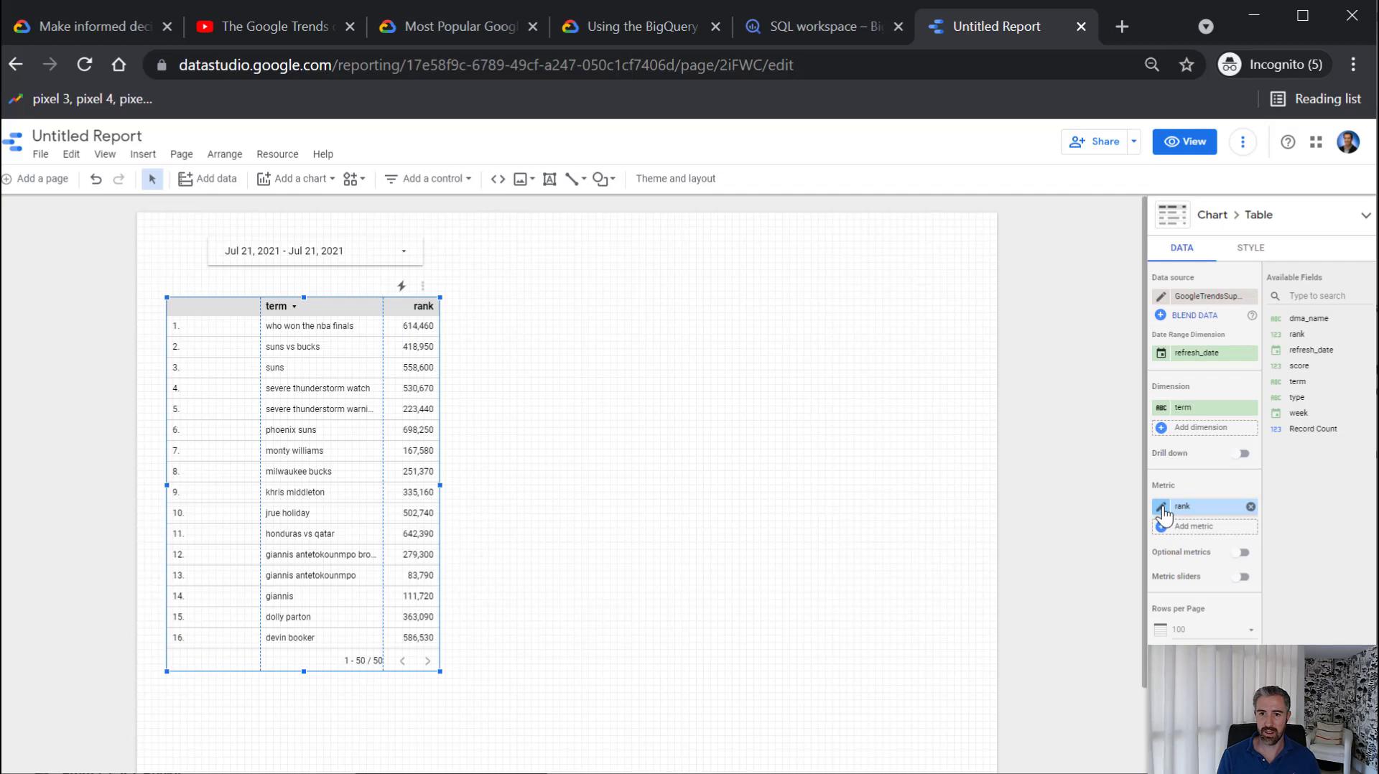
click(1162, 508)
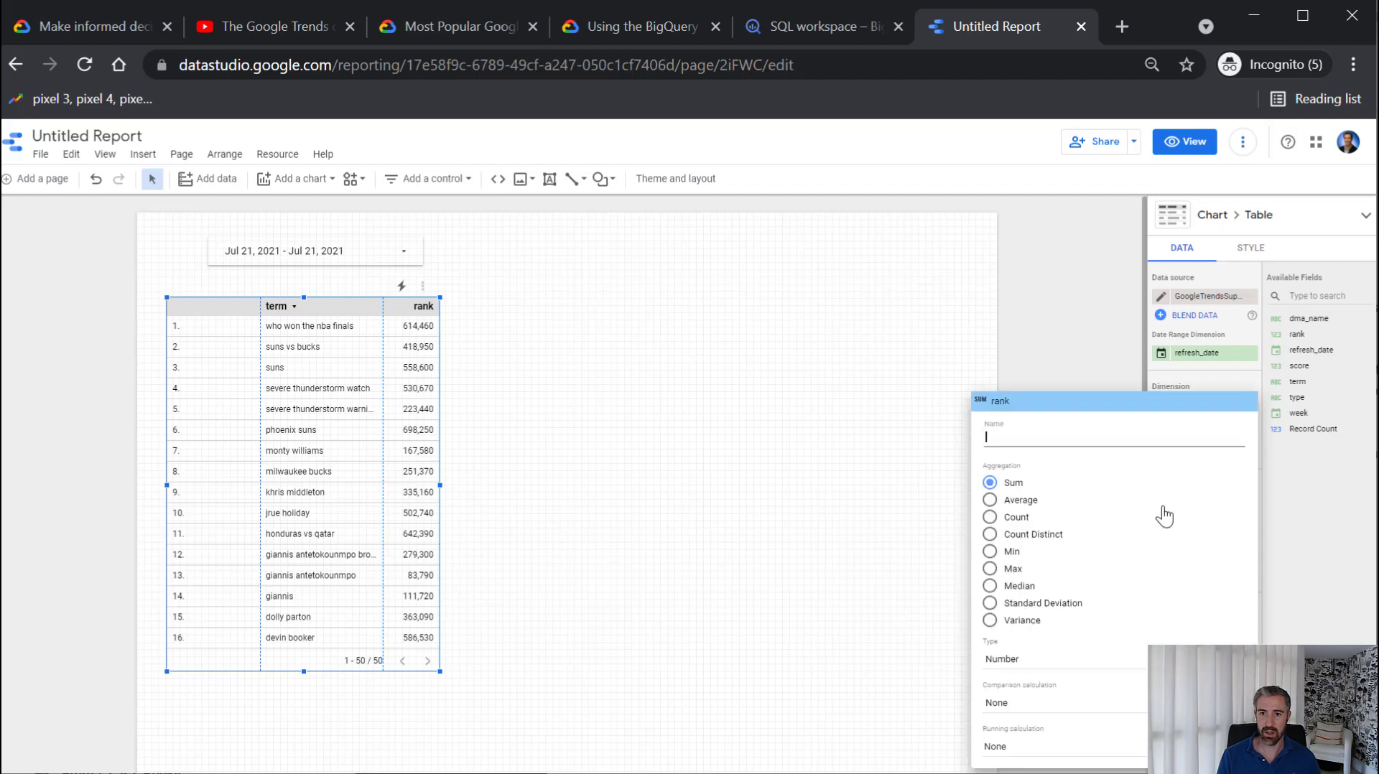
click(989, 500)
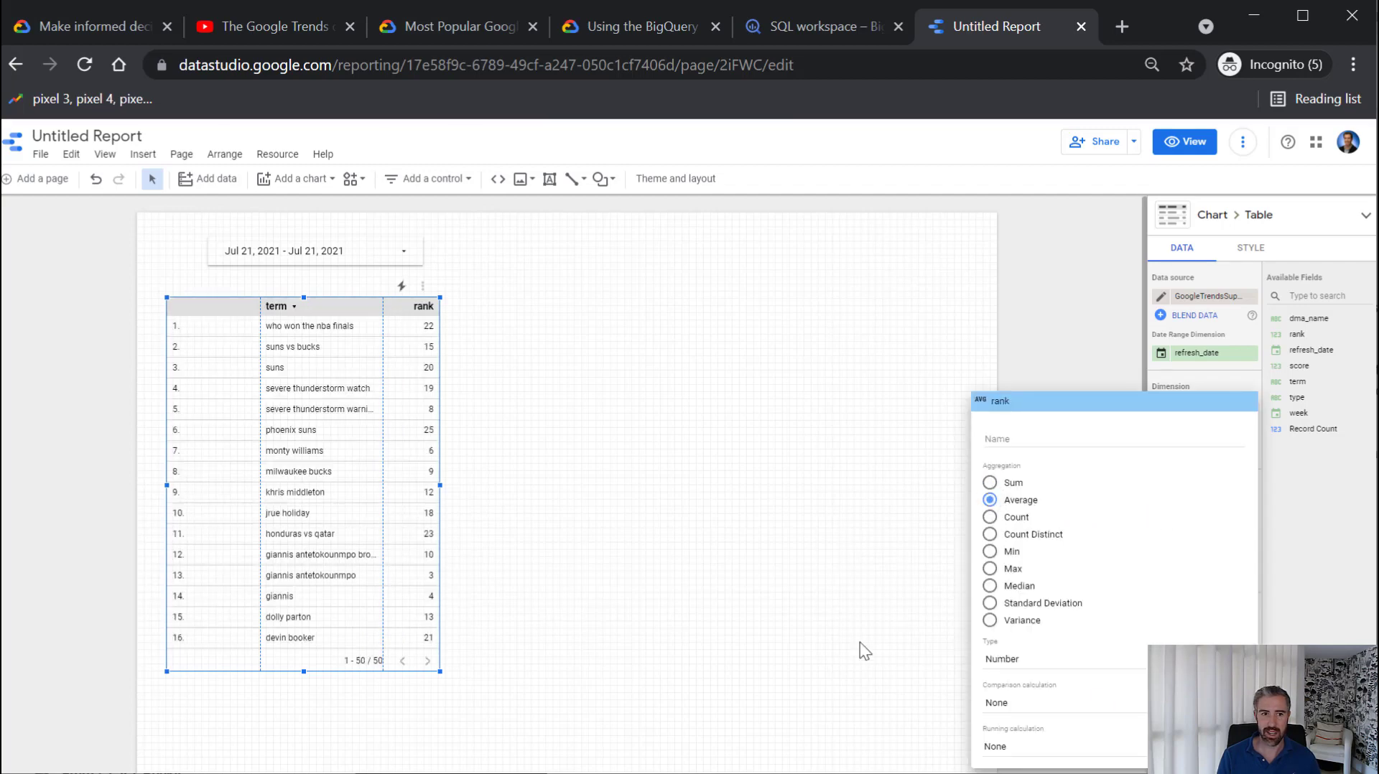
click(730, 492)
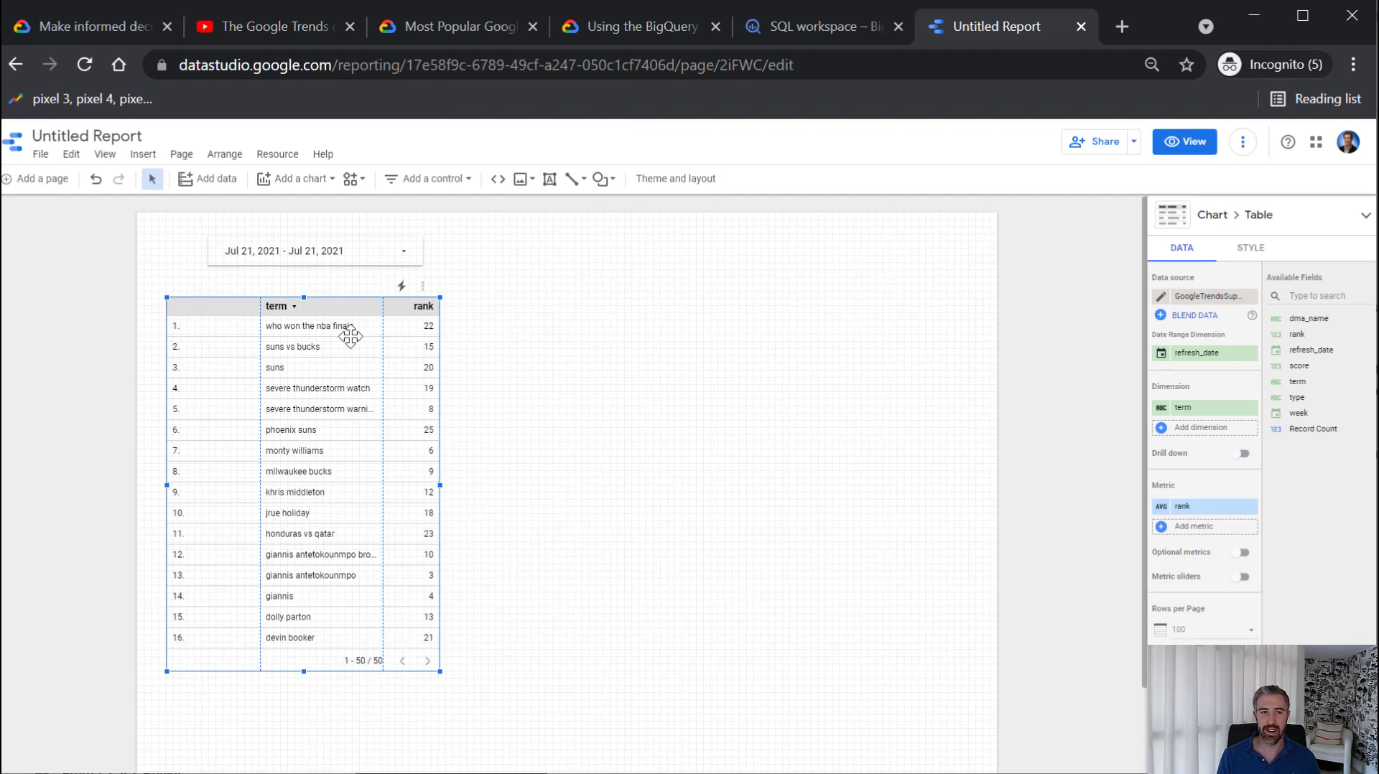
Add a filter named "Top terms" to the table chart, including only rows whose type is Equal to (=) "Top terms"
scroll(1234, 639, down, 3)
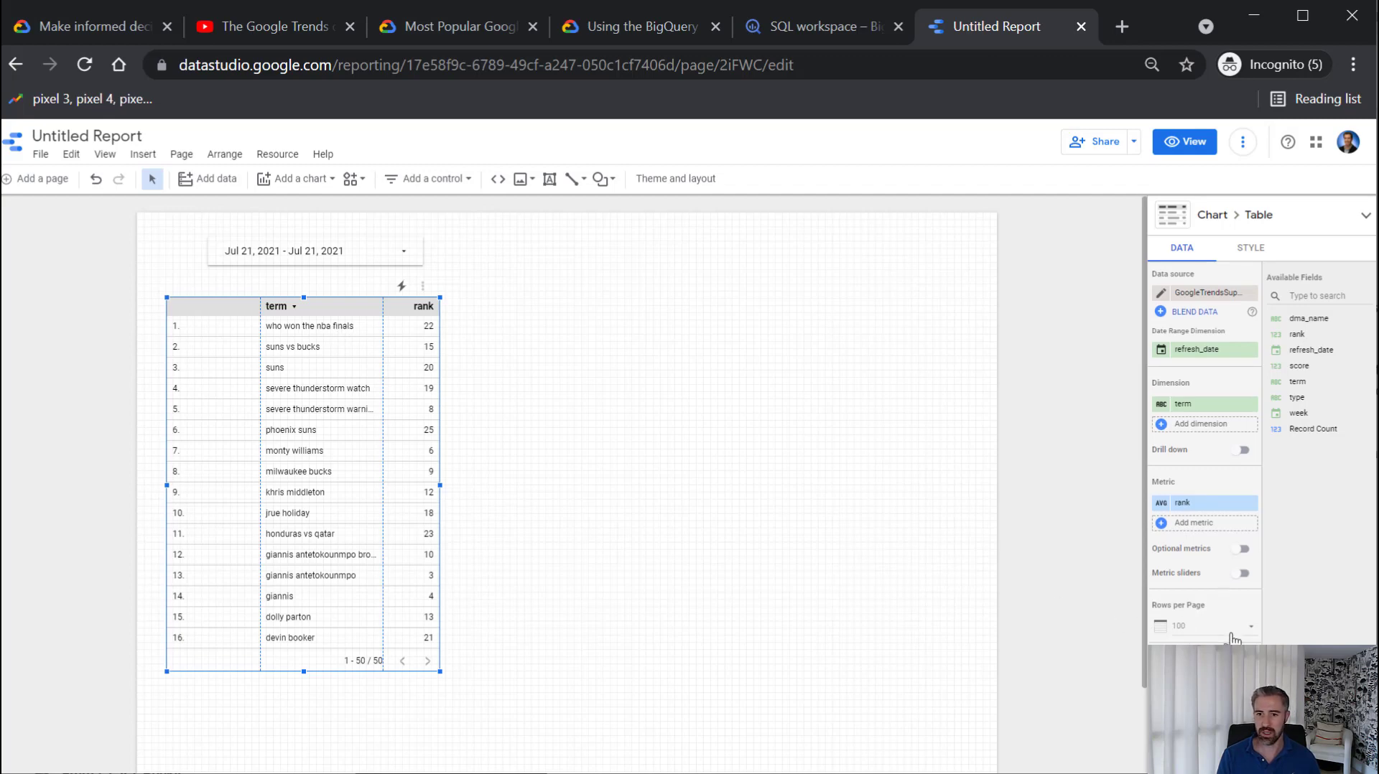
scroll(1234, 638, down, 3)
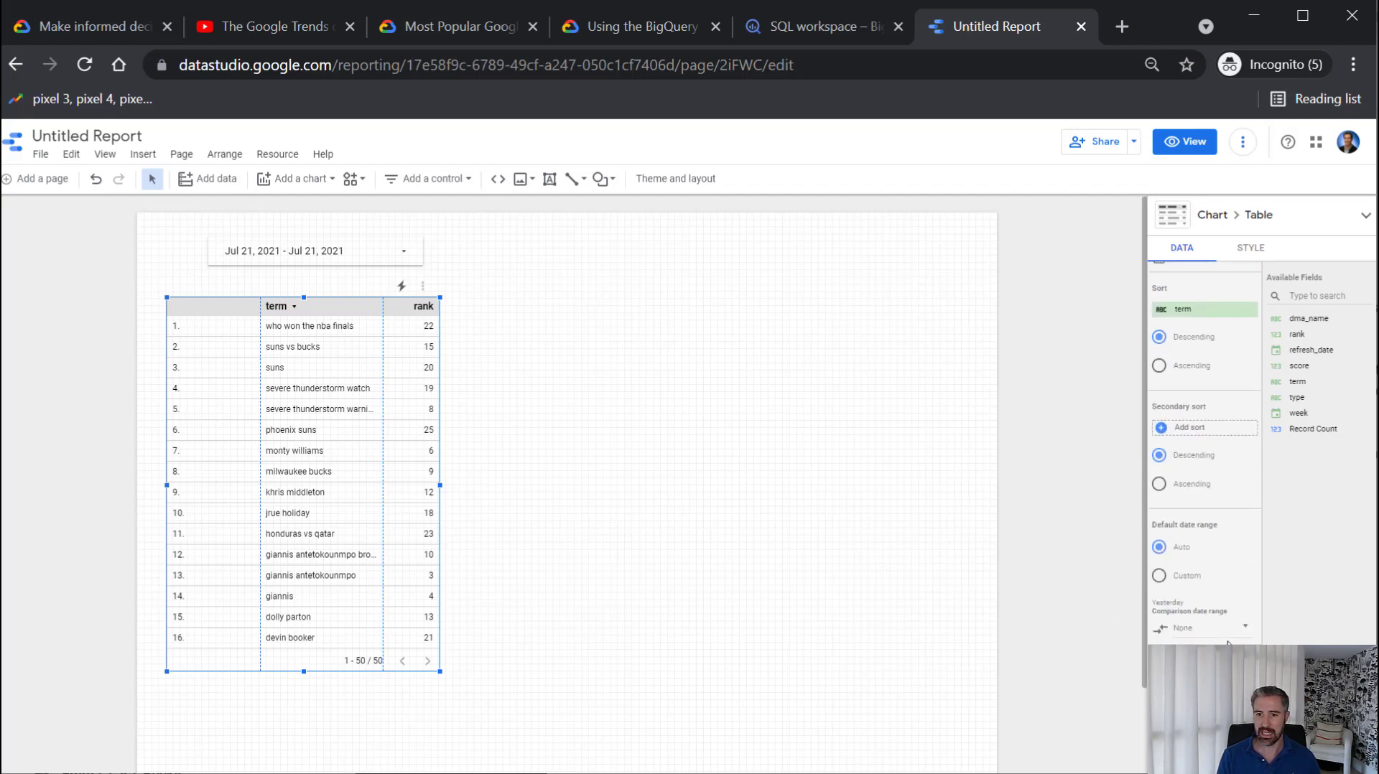
click(1204, 694)
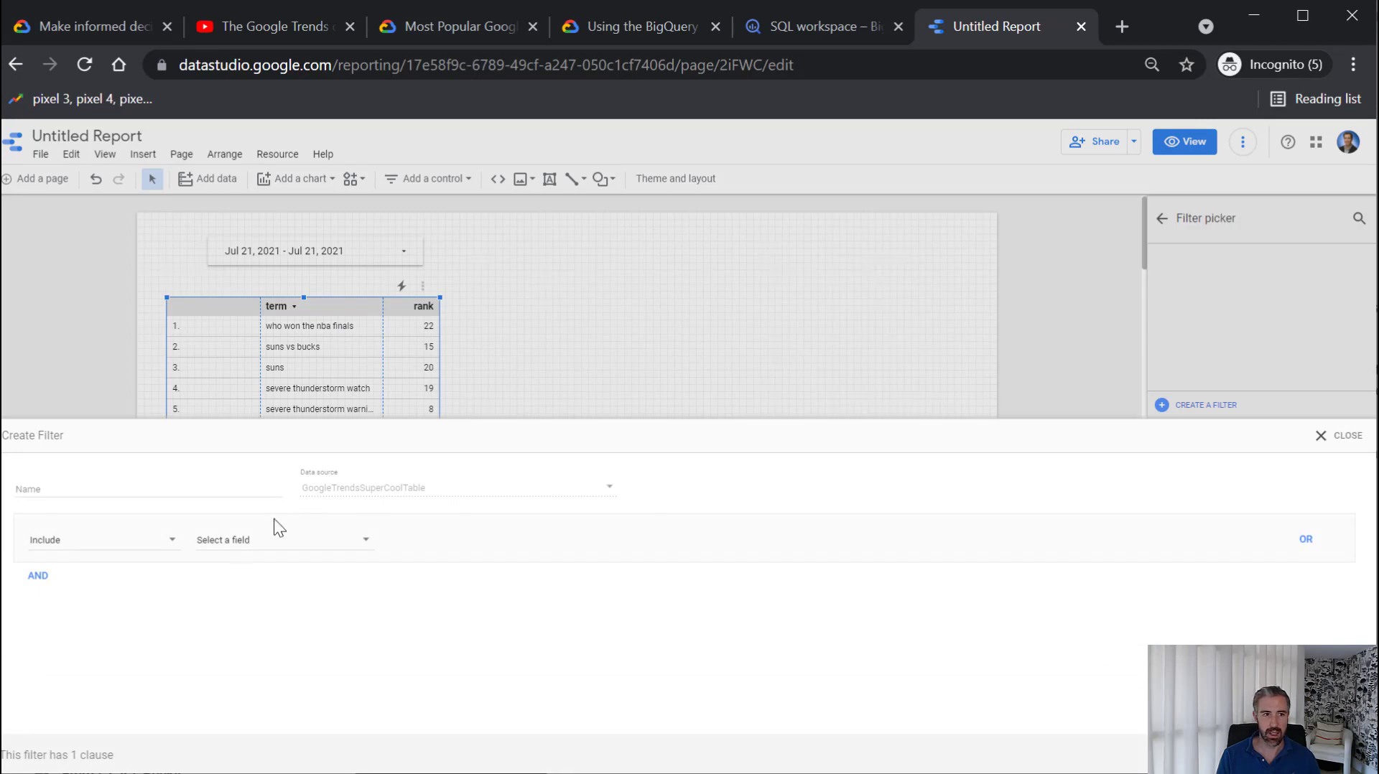
click(155, 489)
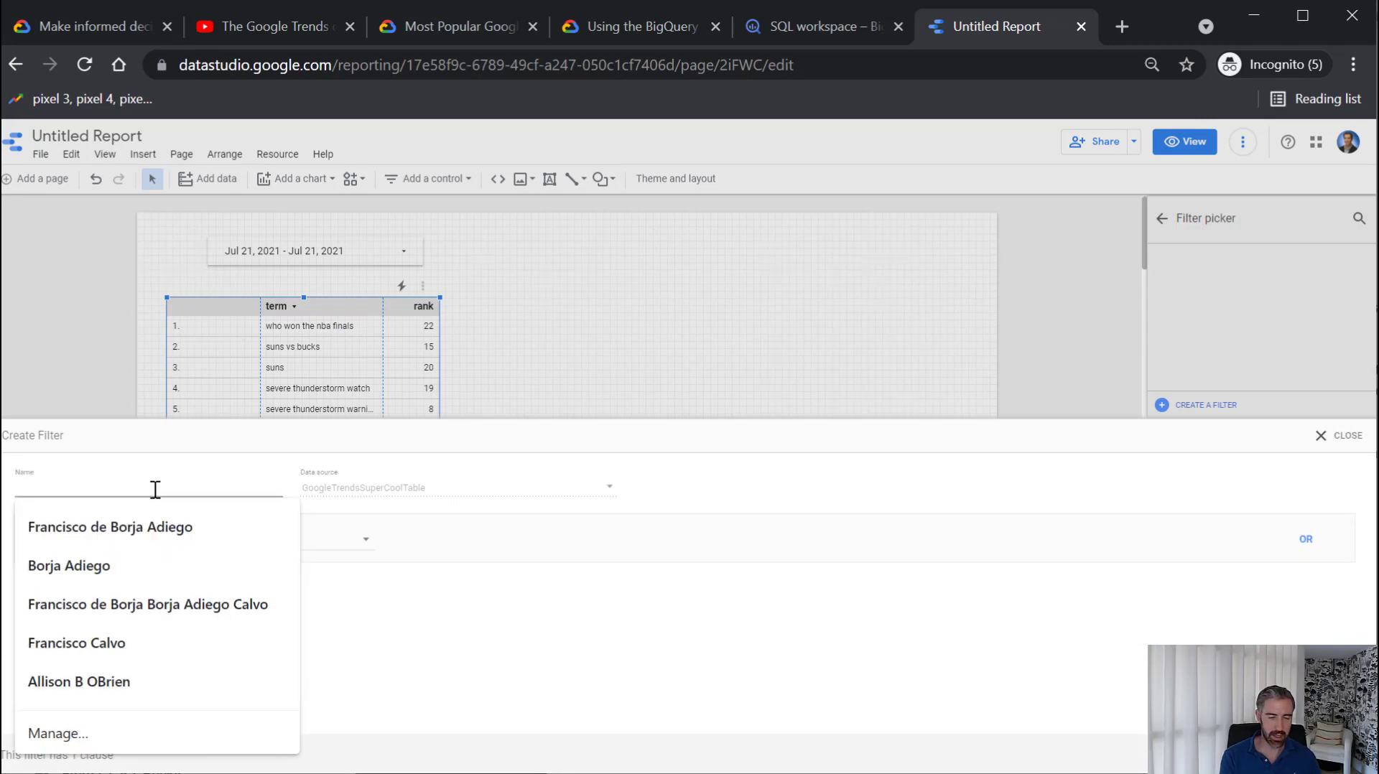
text(Top terms)
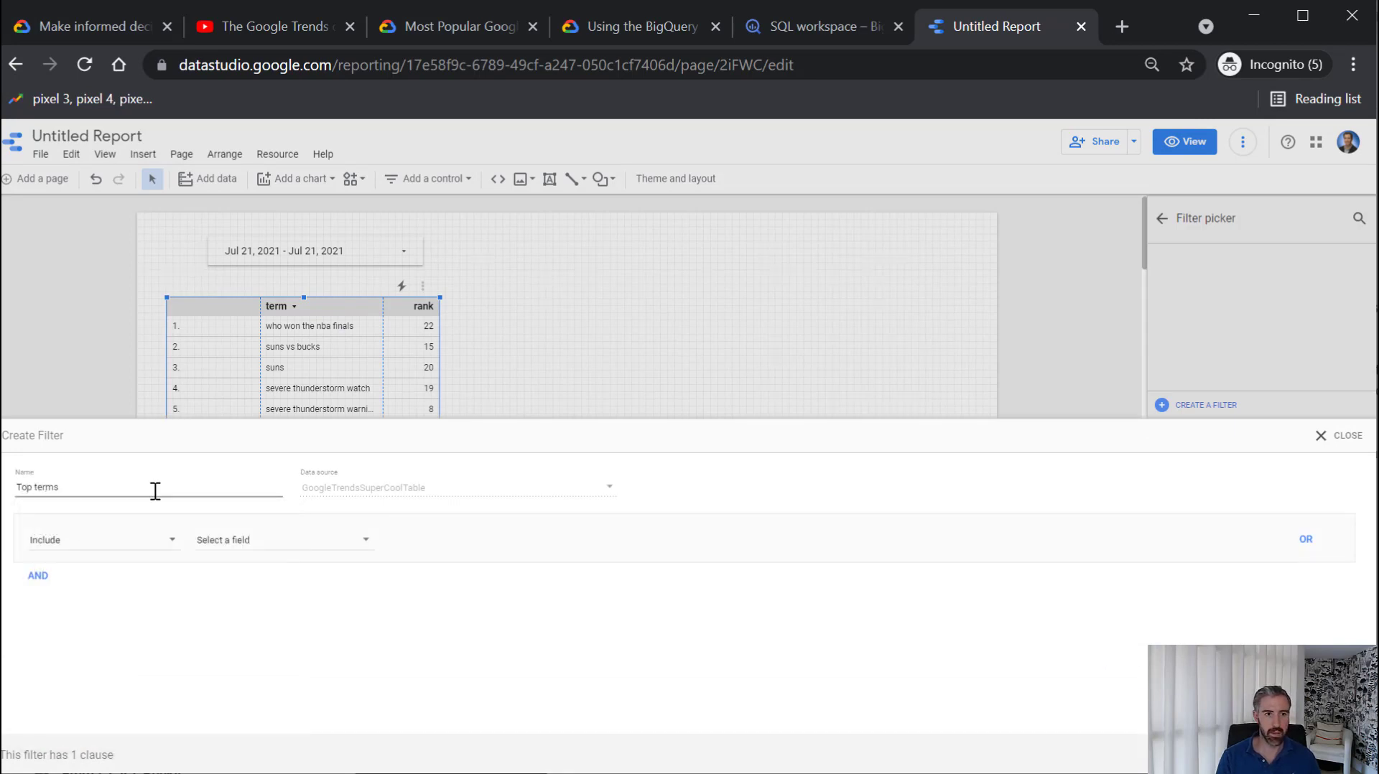
click(281, 546)
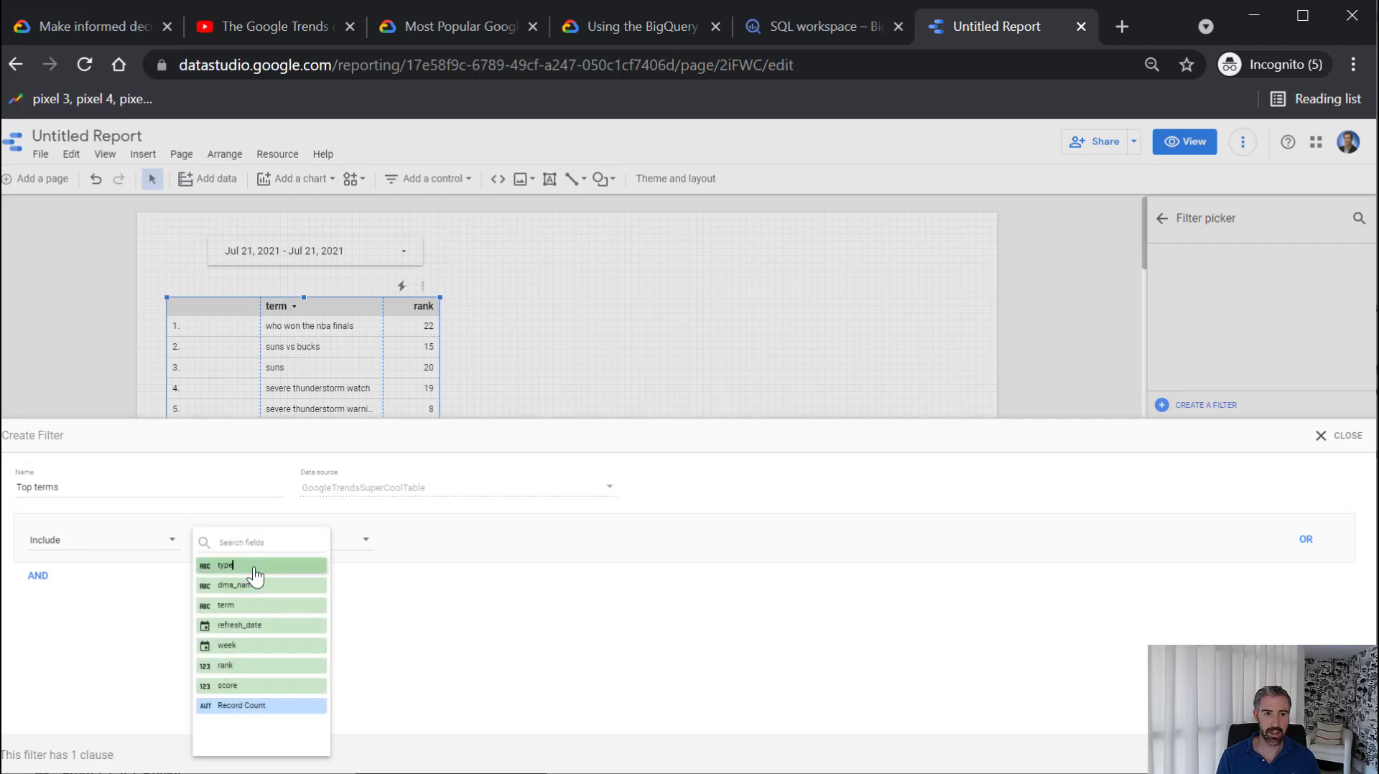
click(260, 567)
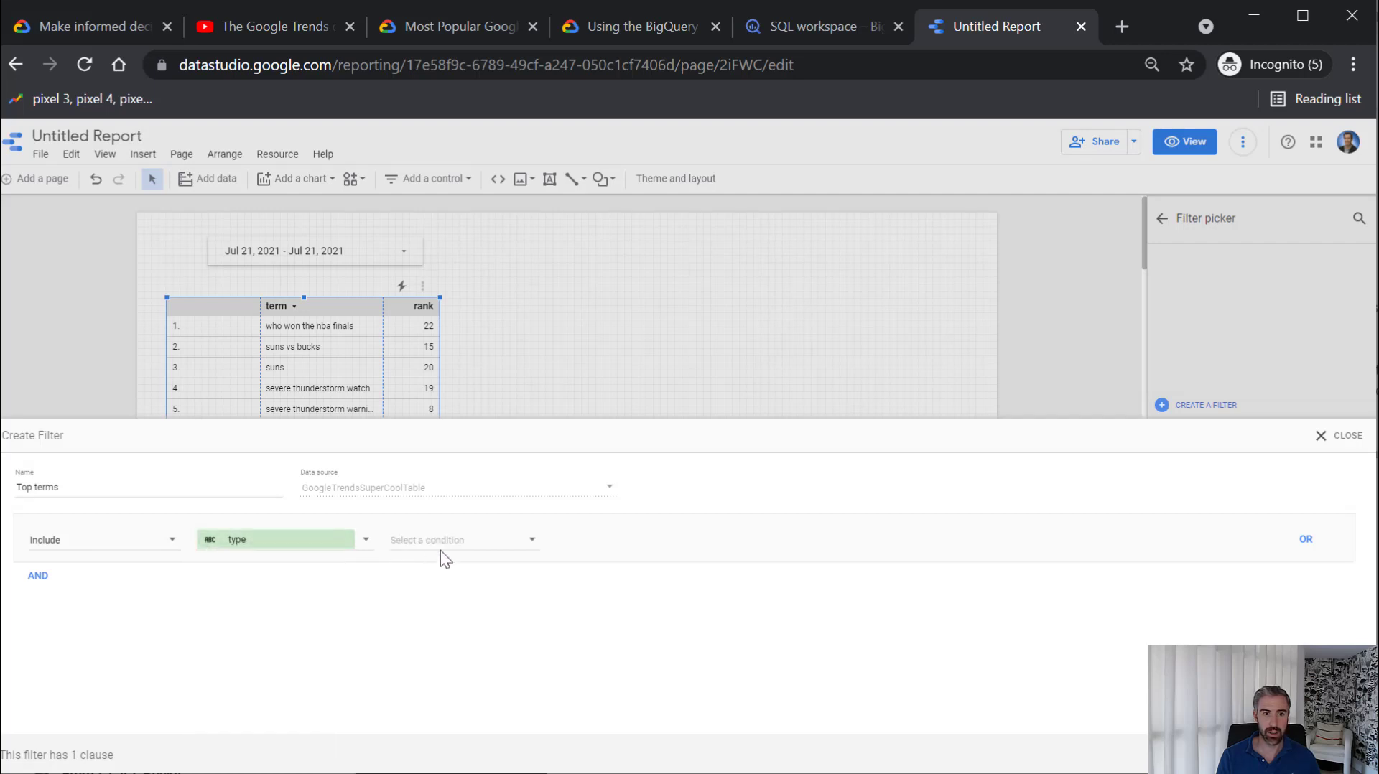
click(469, 551)
click(464, 557)
click(668, 544)
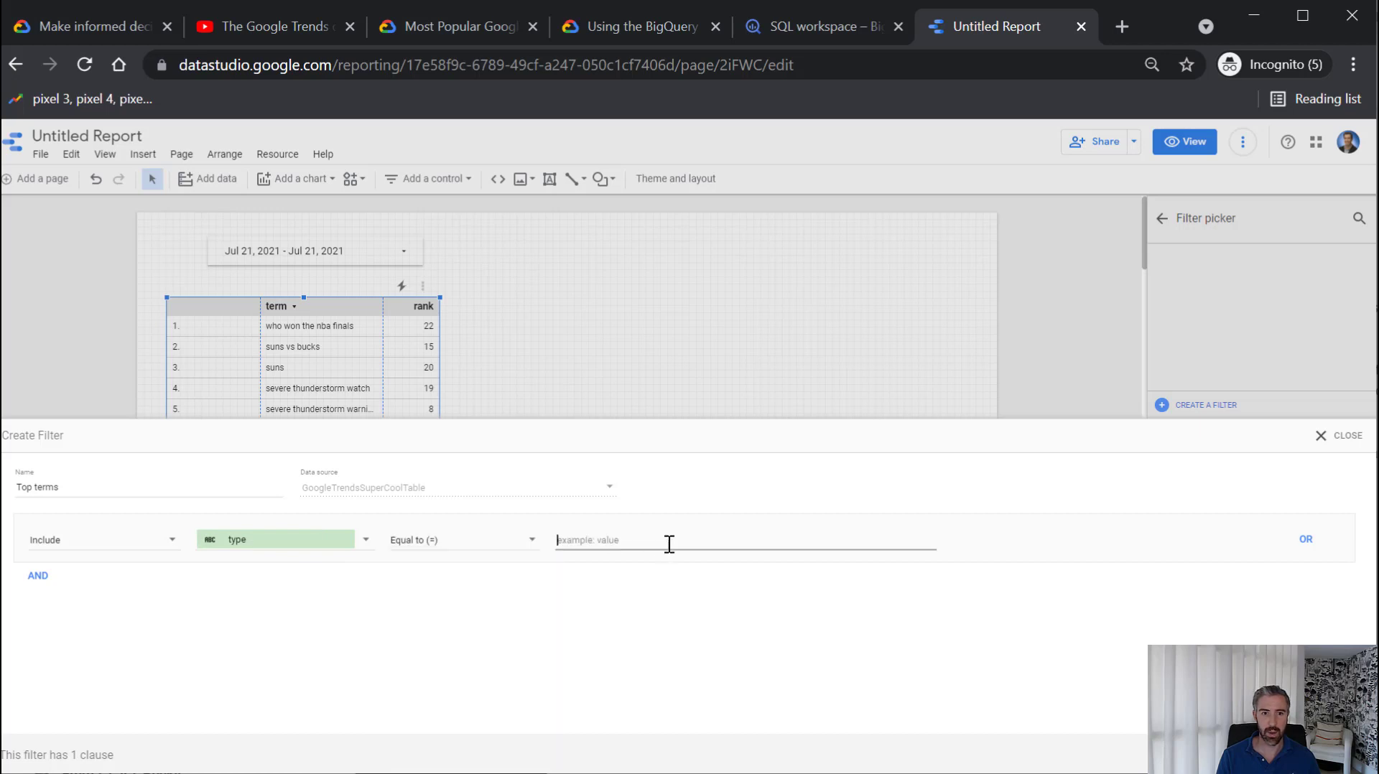
text(Top terms)
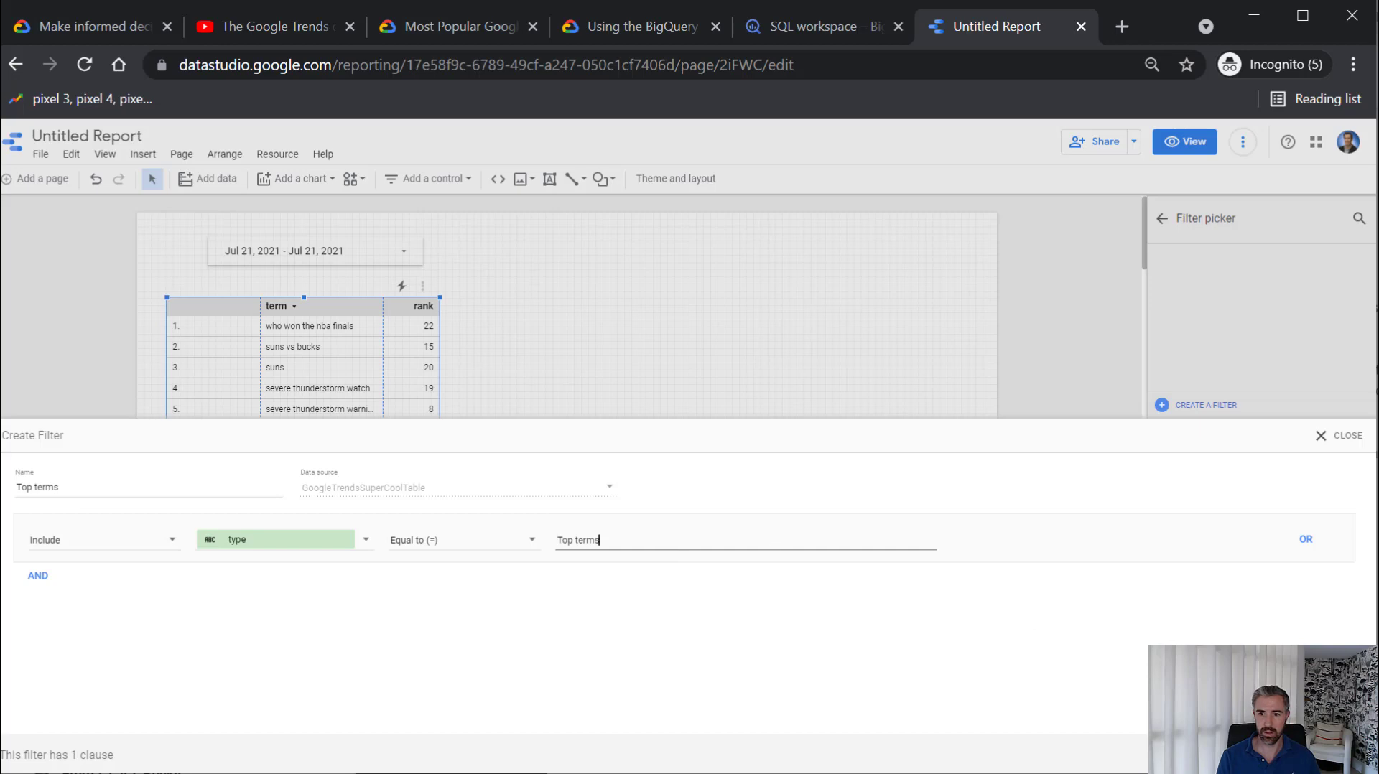
click(1334, 755)
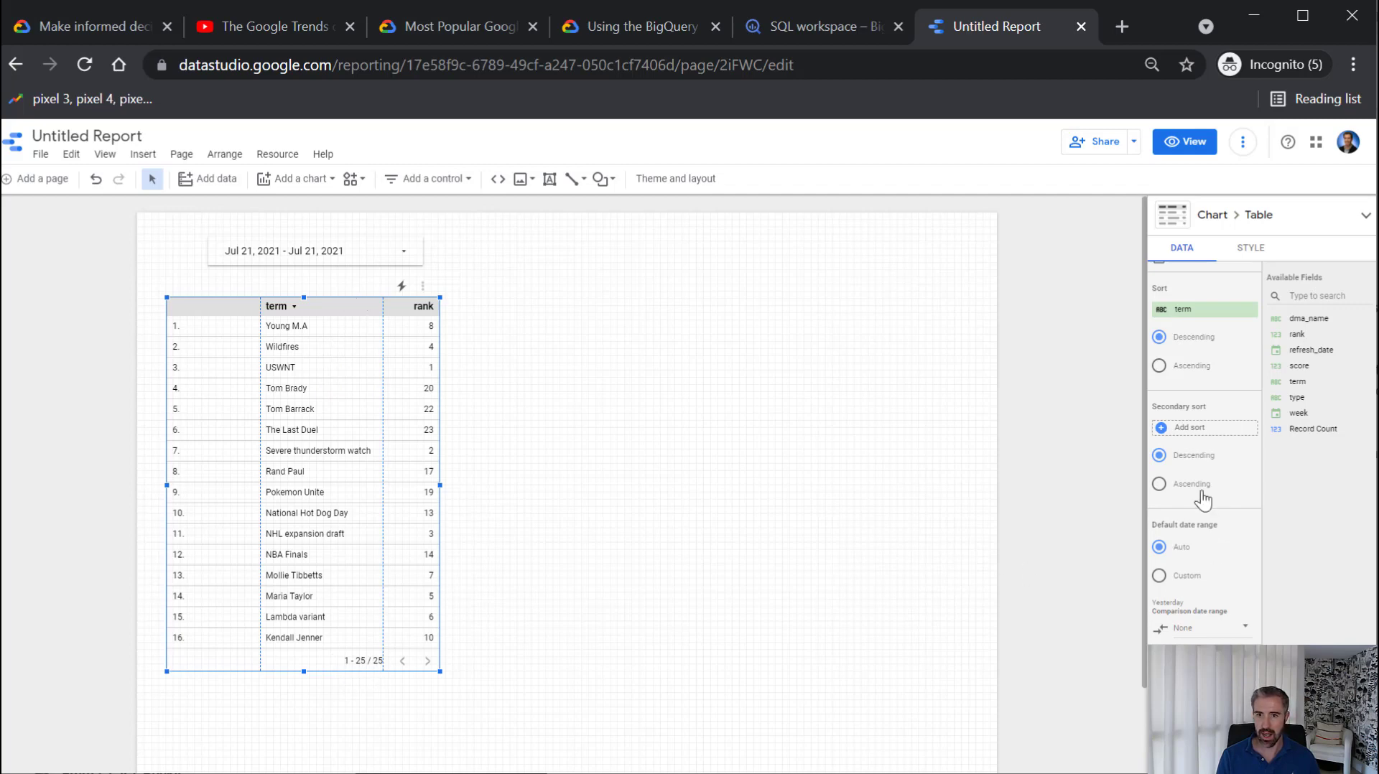
Sort the table chart by rank in ascending order
scroll(1207, 487, up, 3)
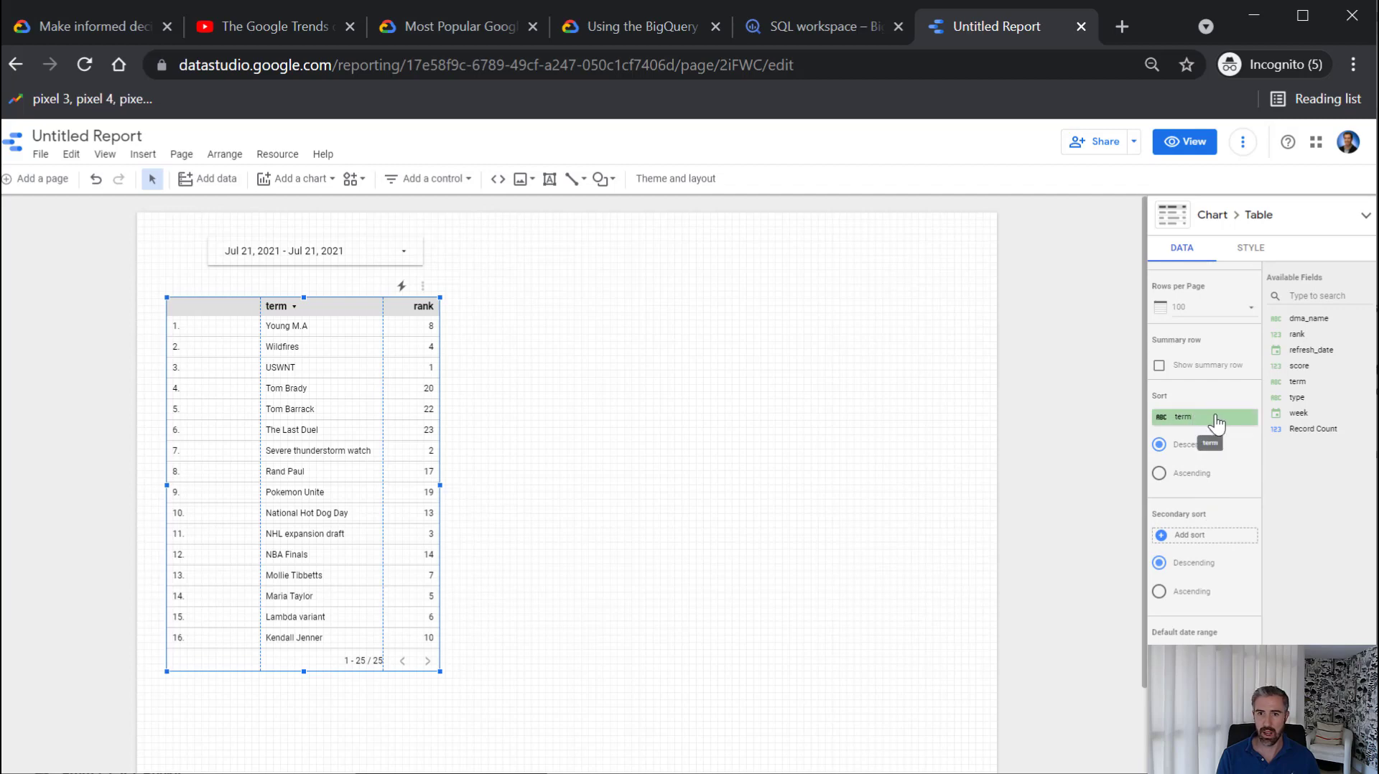
click(1216, 423)
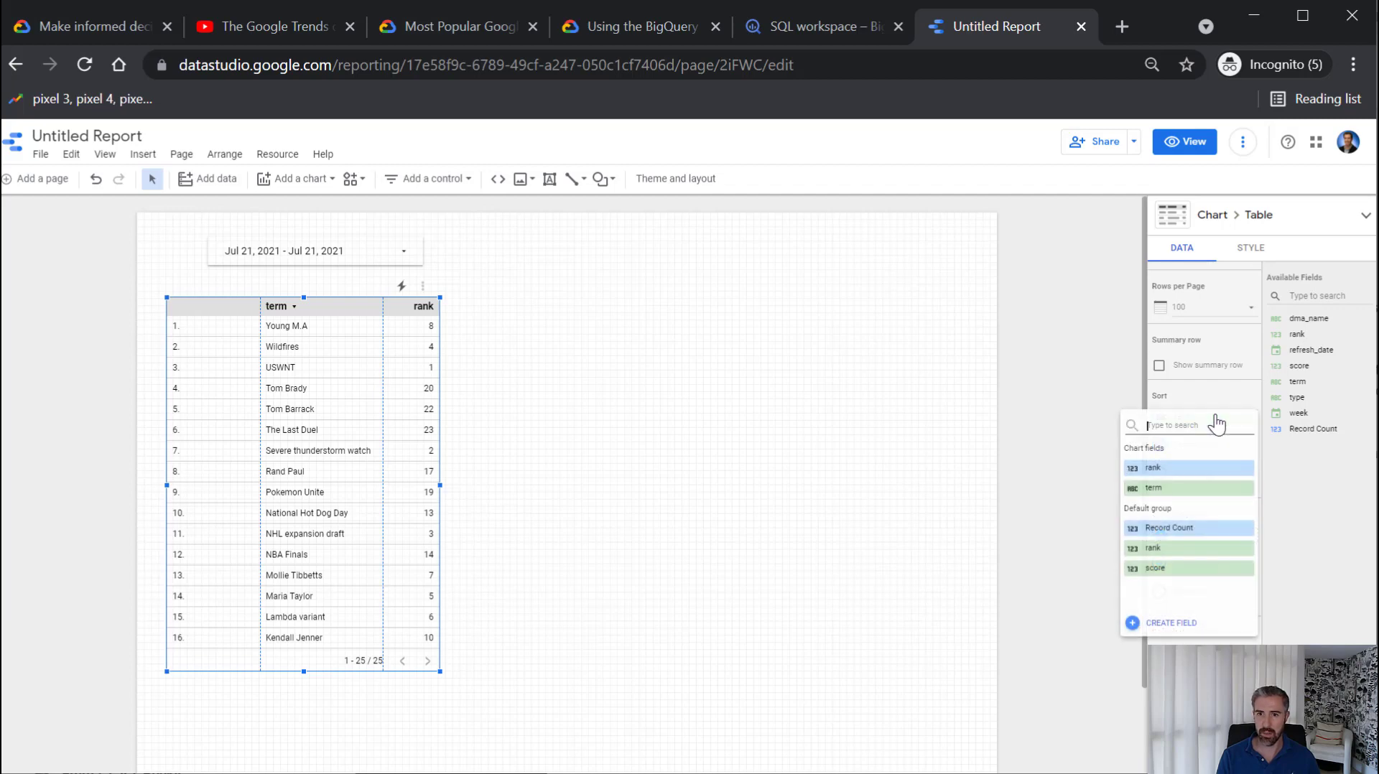
click(1198, 472)
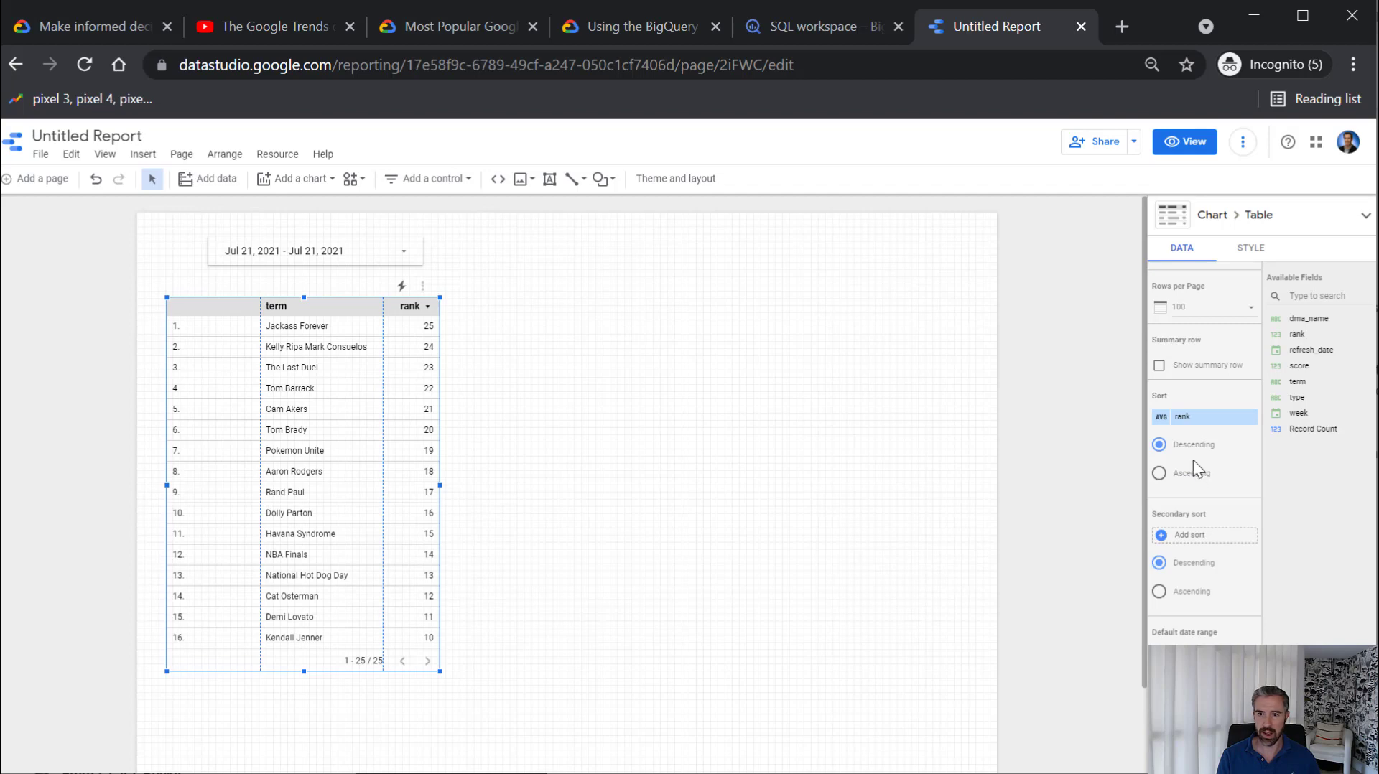
click(1158, 473)
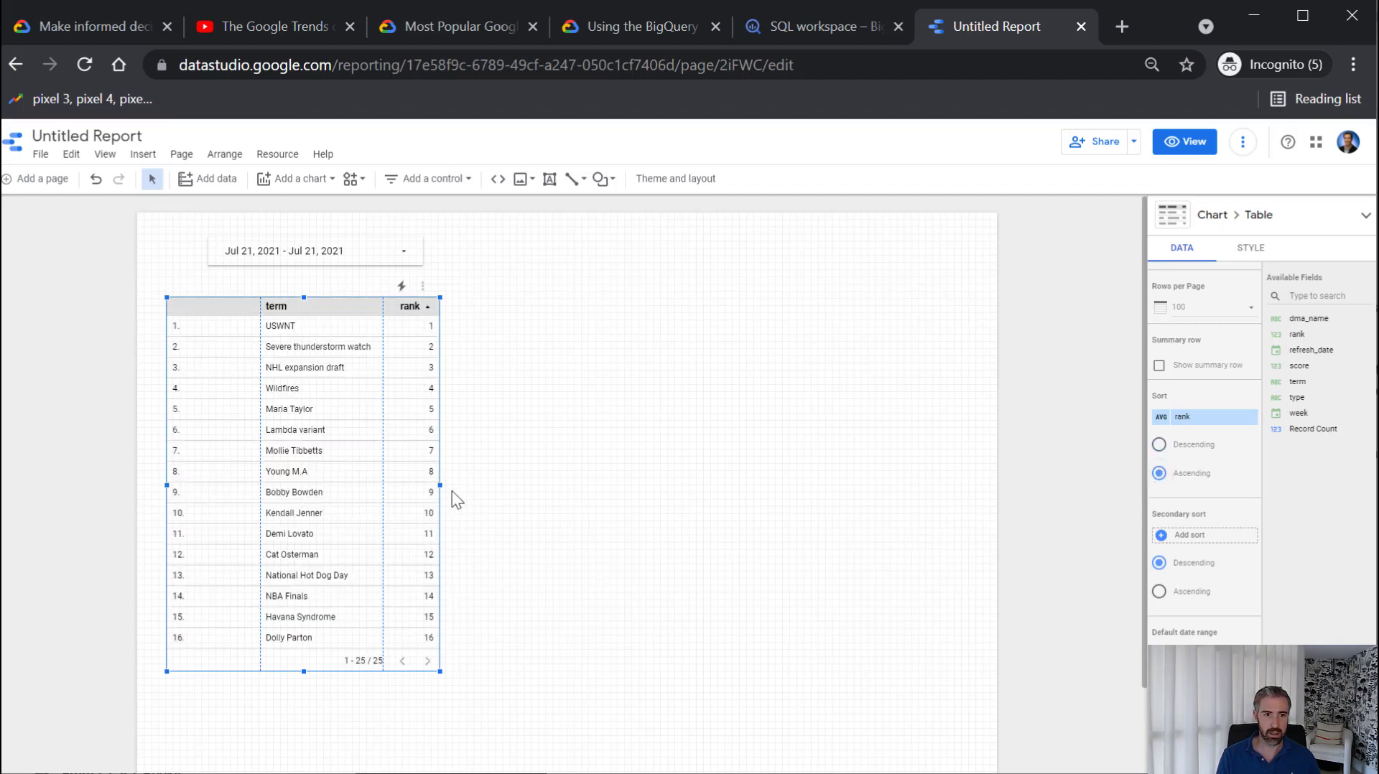
Narrow the table chart from its right edge and shrink its row-number column so the terms have more room
scroll(367, 439, down, 1)
scroll(366, 439, up, 1)
drag(441, 485, 392, 486)
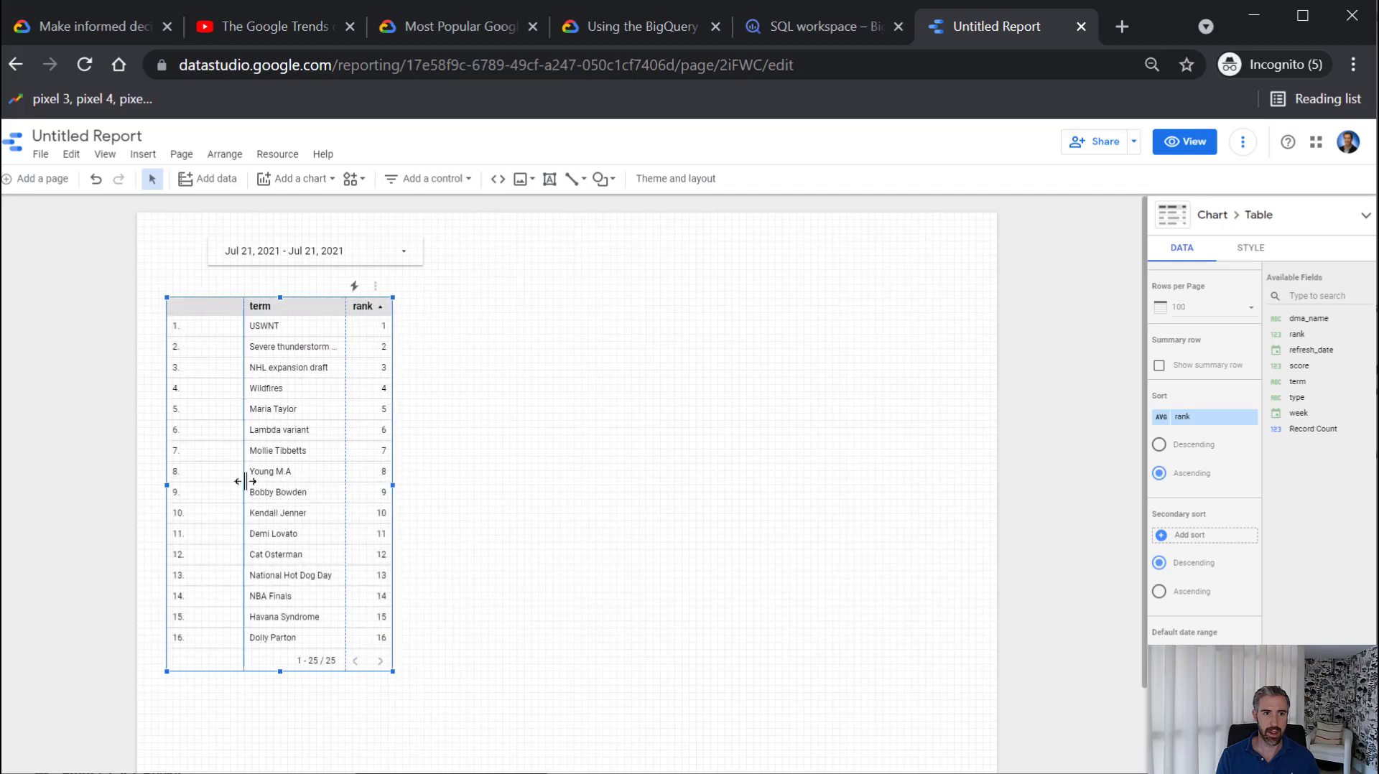
drag(244, 481, 215, 486)
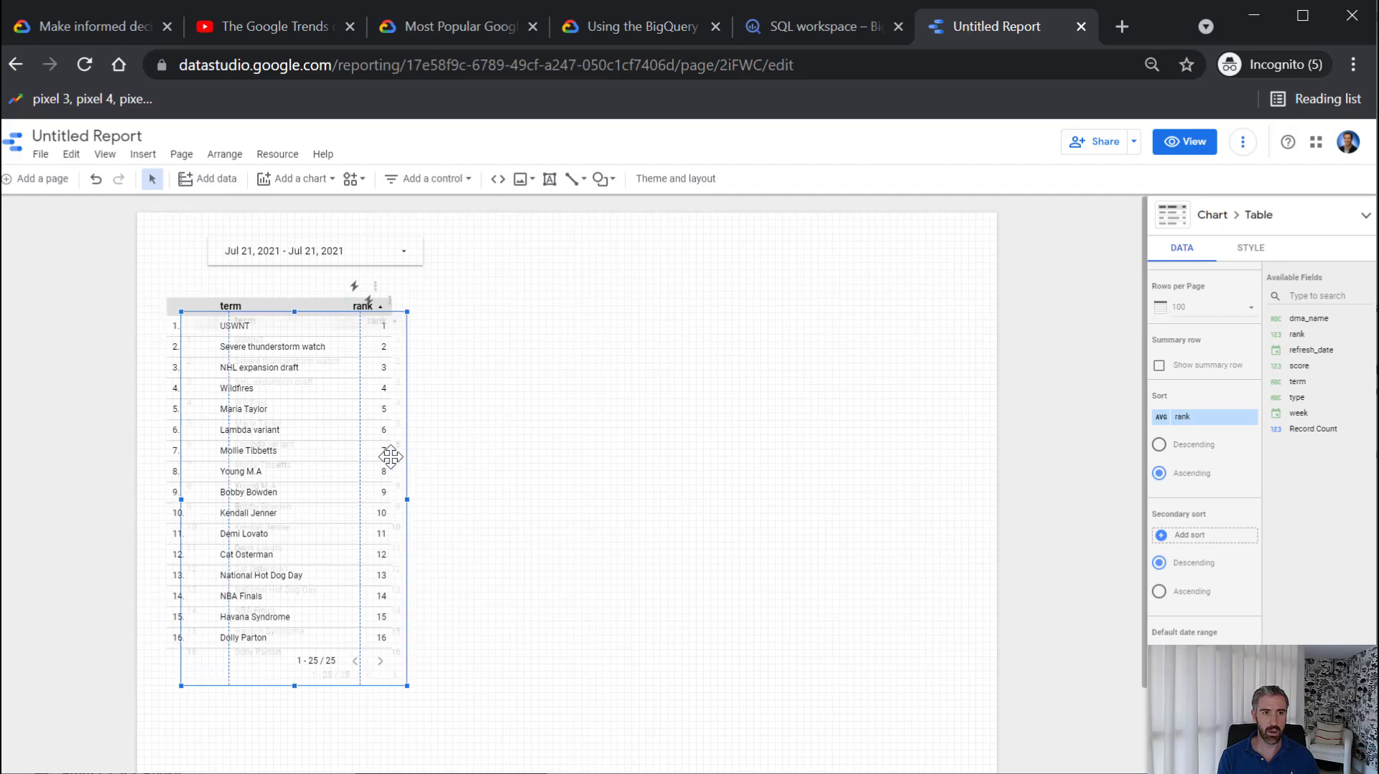
Duplicate the table chart and place the copy beside the original, at the same height with a small gap
key(ctrl+d)
key(Right)
key(Right)
key(Right)
key(Right)
key(Right)
key(Right)
key(Right)
key(Right)
key(Right)
key(Right)
key(Right)
key(Right)
key(Right)
key(Right)
key(Right)
key(Right)
key(Right)
key(Right)
key(Right)
key(Right)
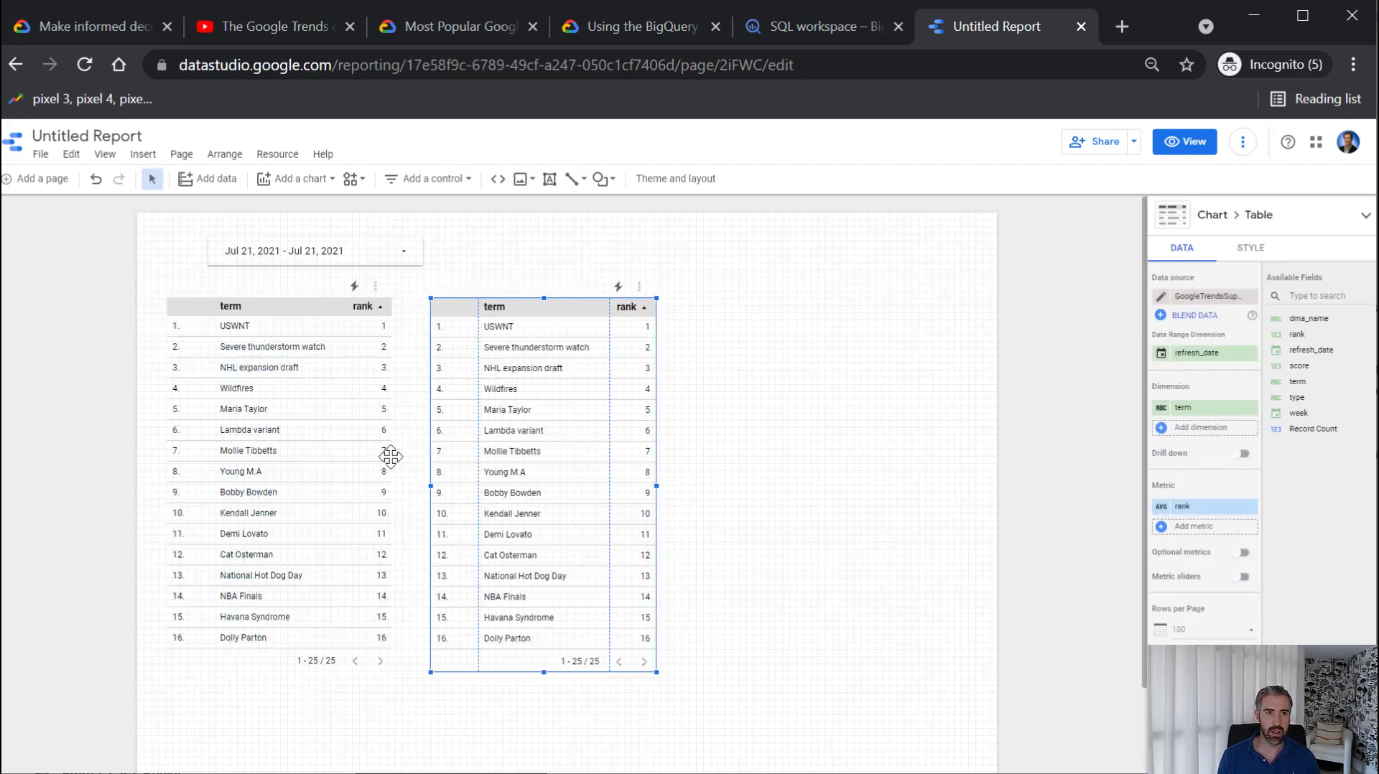
Move both table charts down together slightly to leave room for headings under the date range control
shift+click(334, 470)
key(Down)
key(Down)
key(Down)
key(Down)
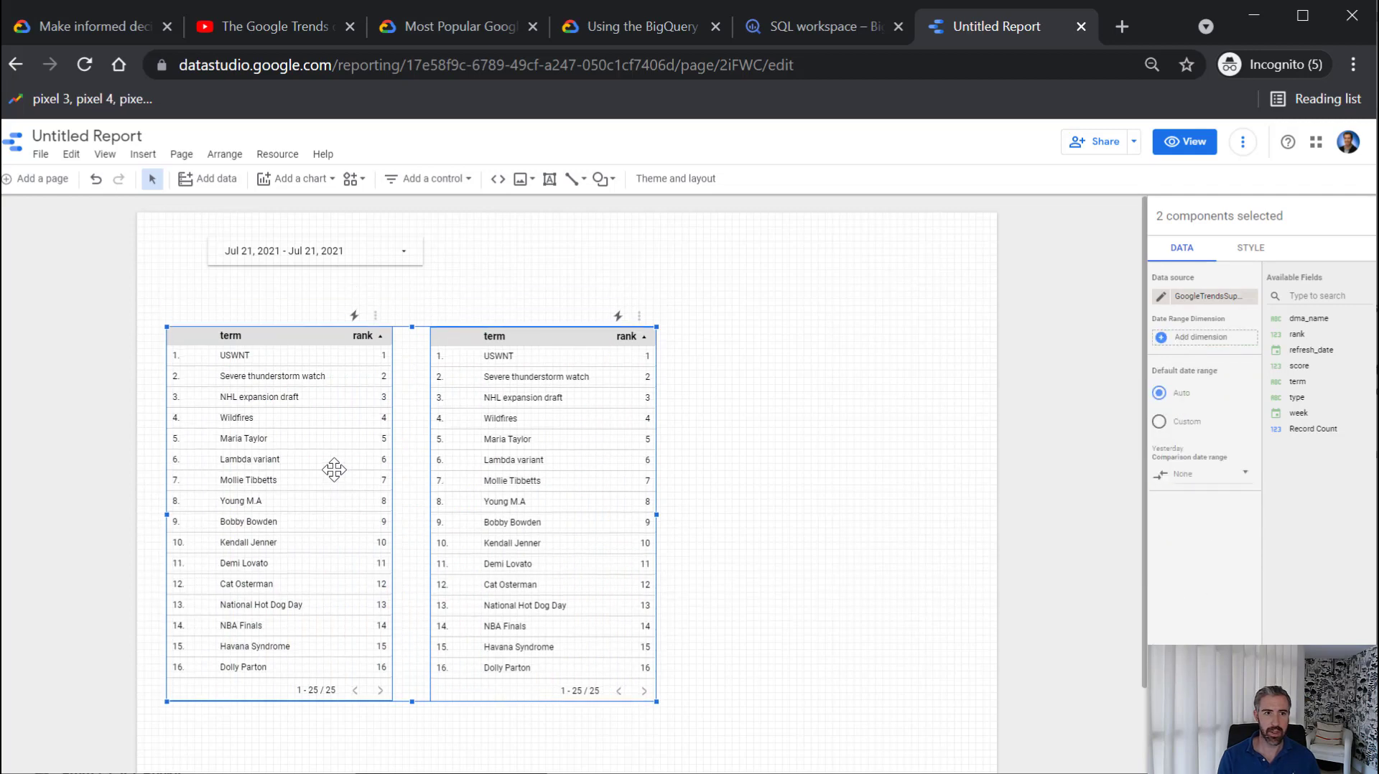
click(142, 340)
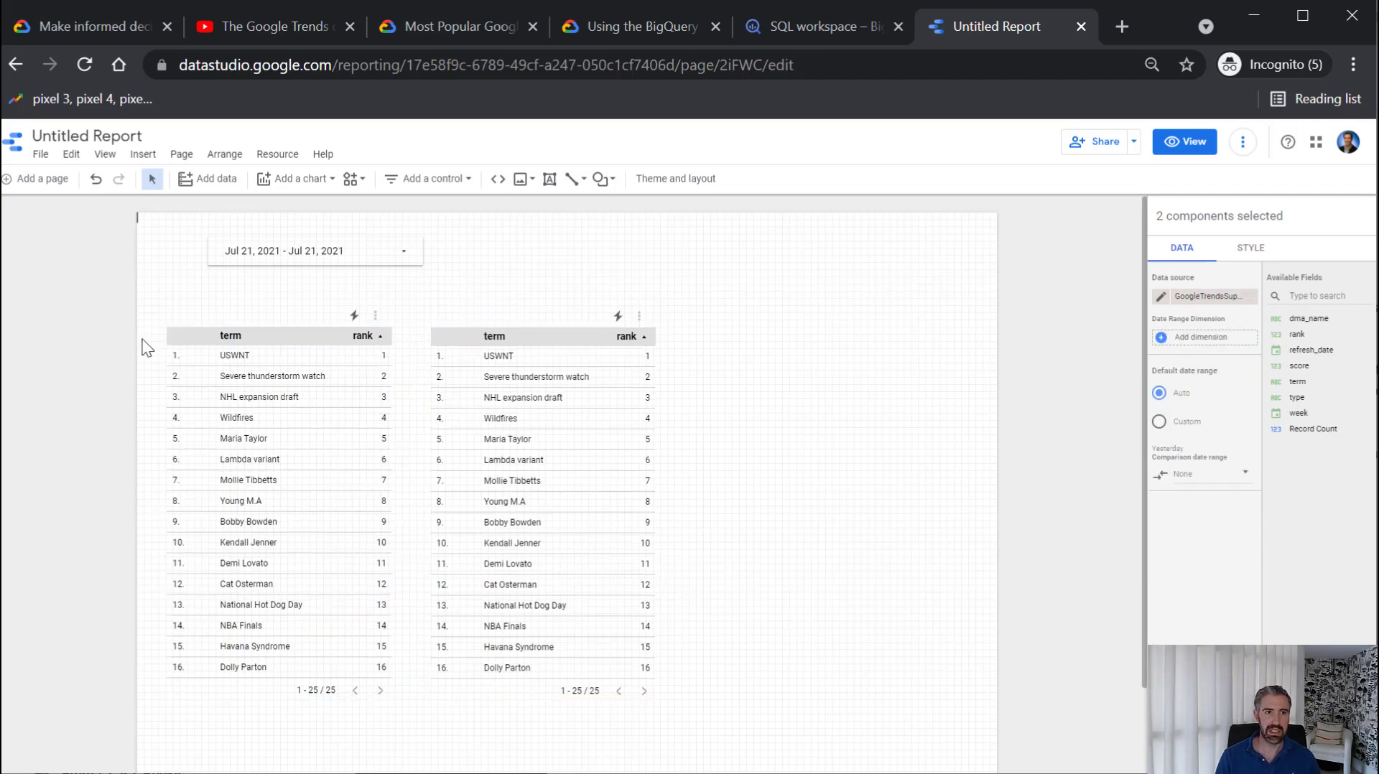
Add a text box reading "Top terms" directly above the left table chart
click(143, 154)
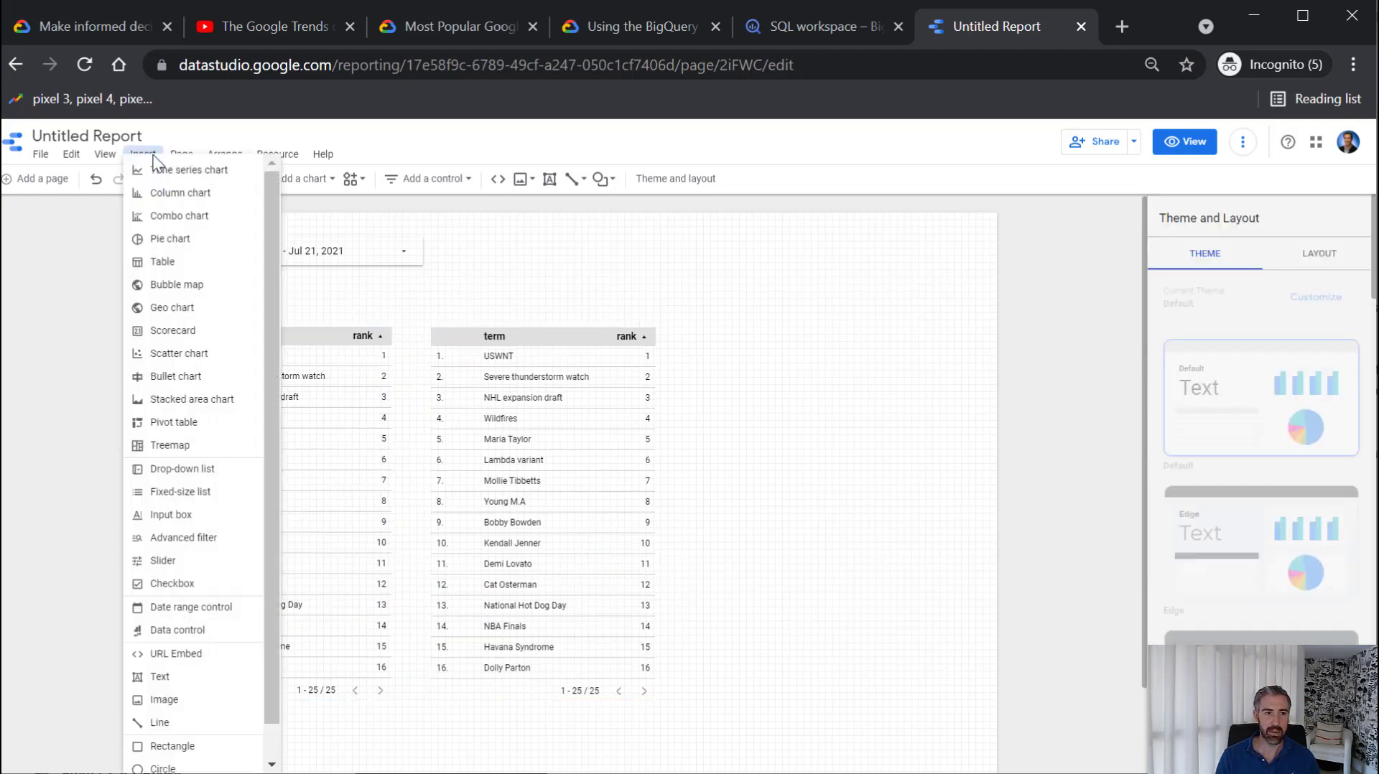
click(176, 677)
drag(227, 296, 363, 314)
text(Top terms)
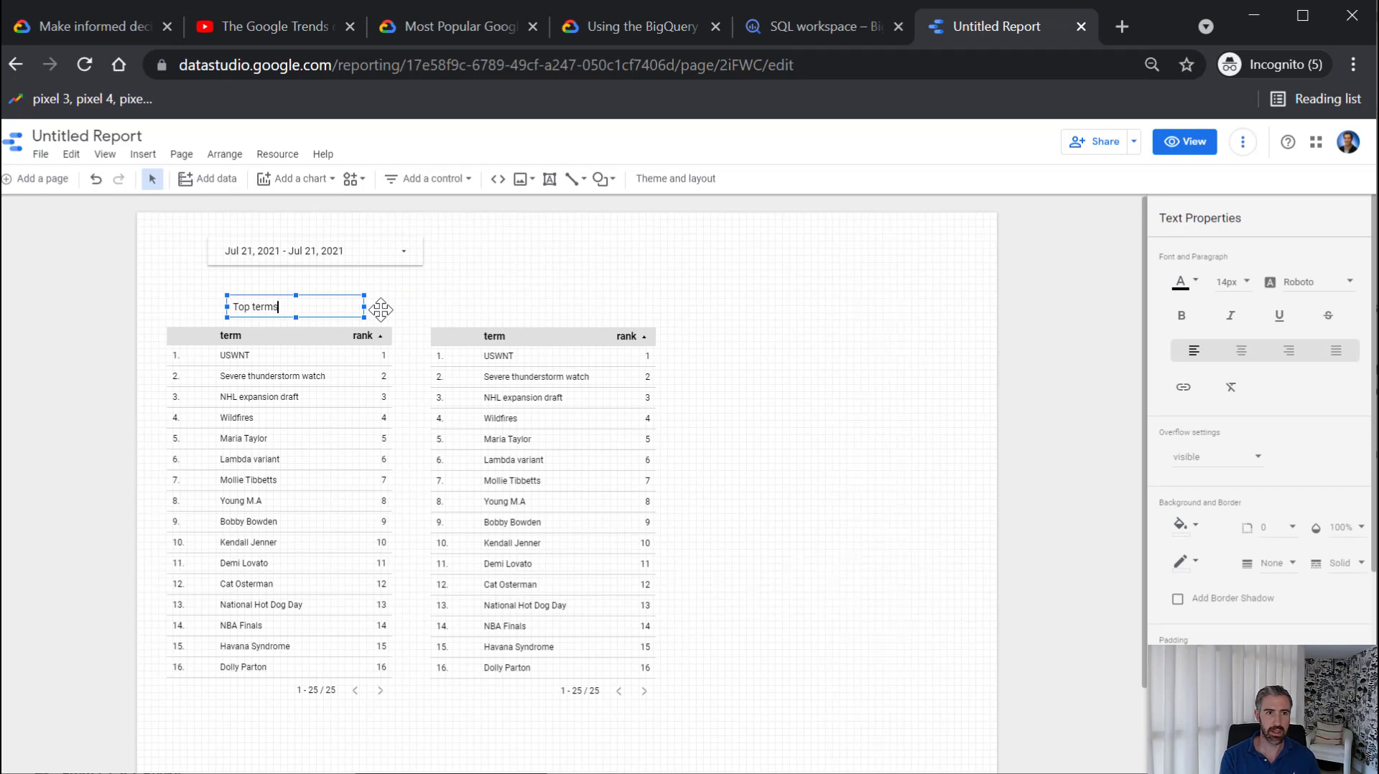
Make the "Top terms" heading text bold and italic
drag(302, 308, 203, 314)
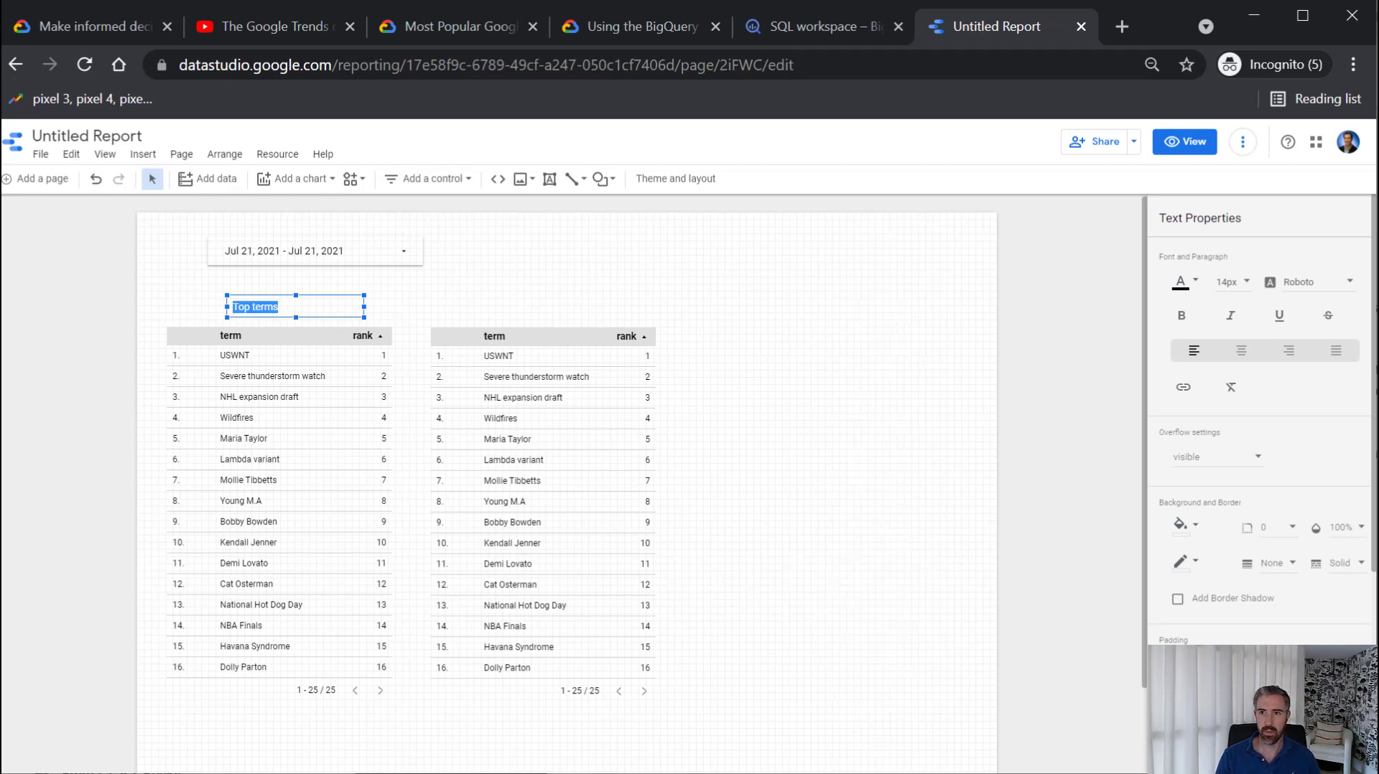
click(1182, 316)
click(1230, 315)
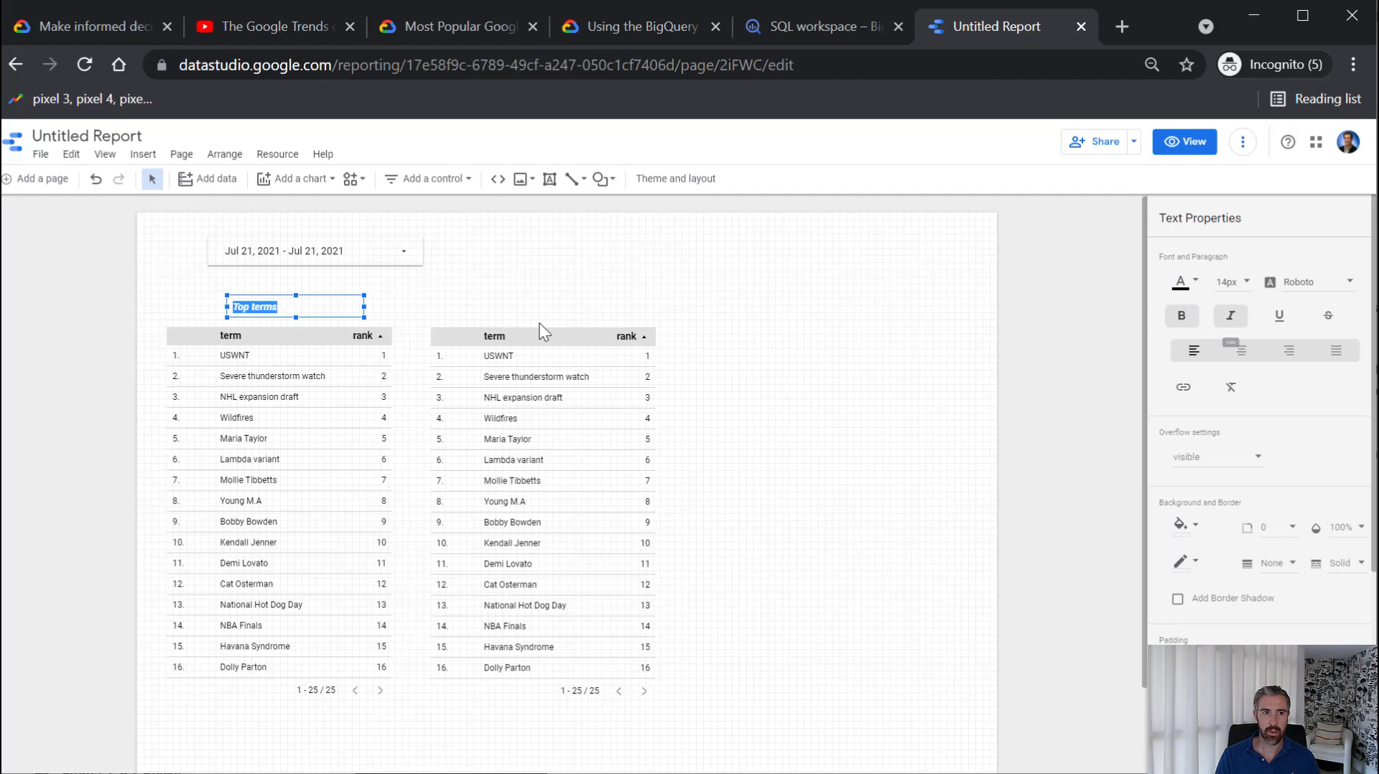
Duplicate the "Top terms" heading and place the copy above the right table chart, level with the original
click(329, 299)
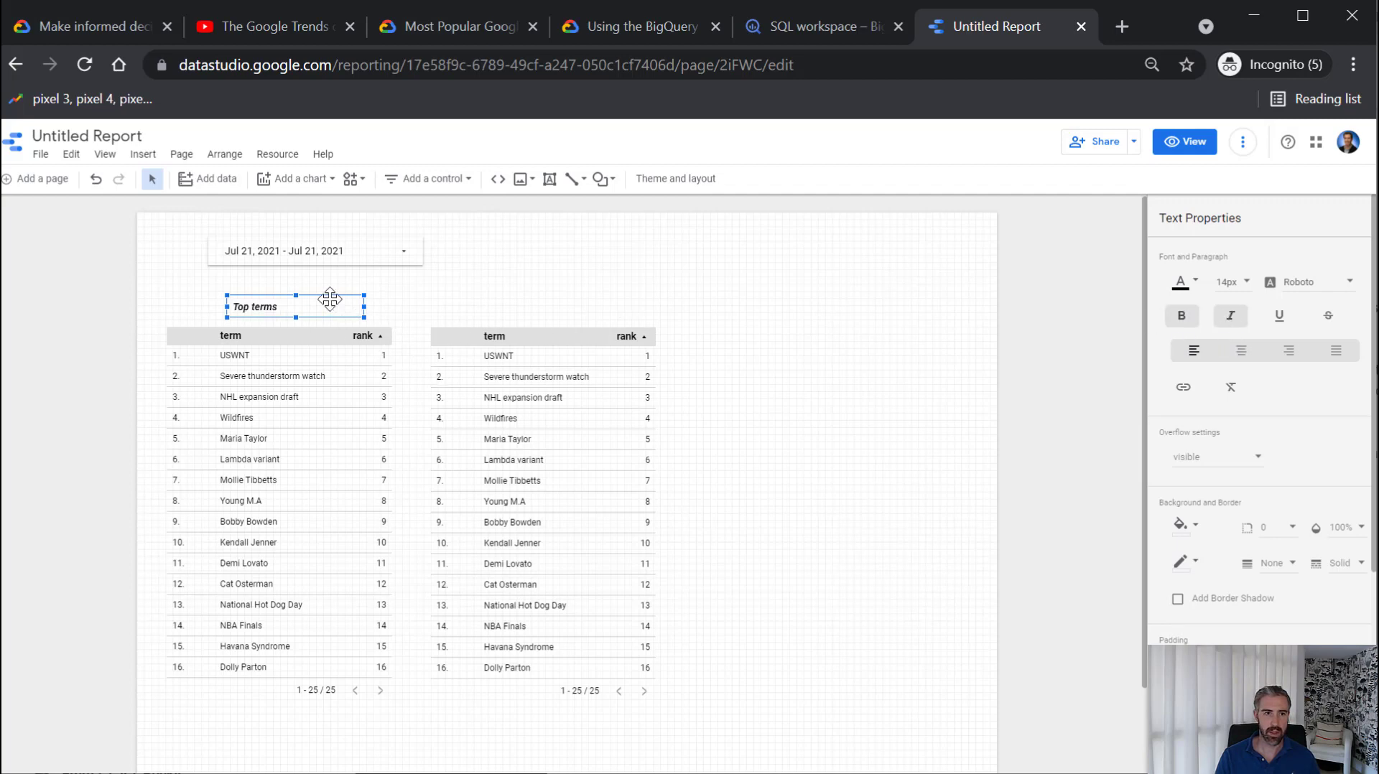
key(ctrl+v)
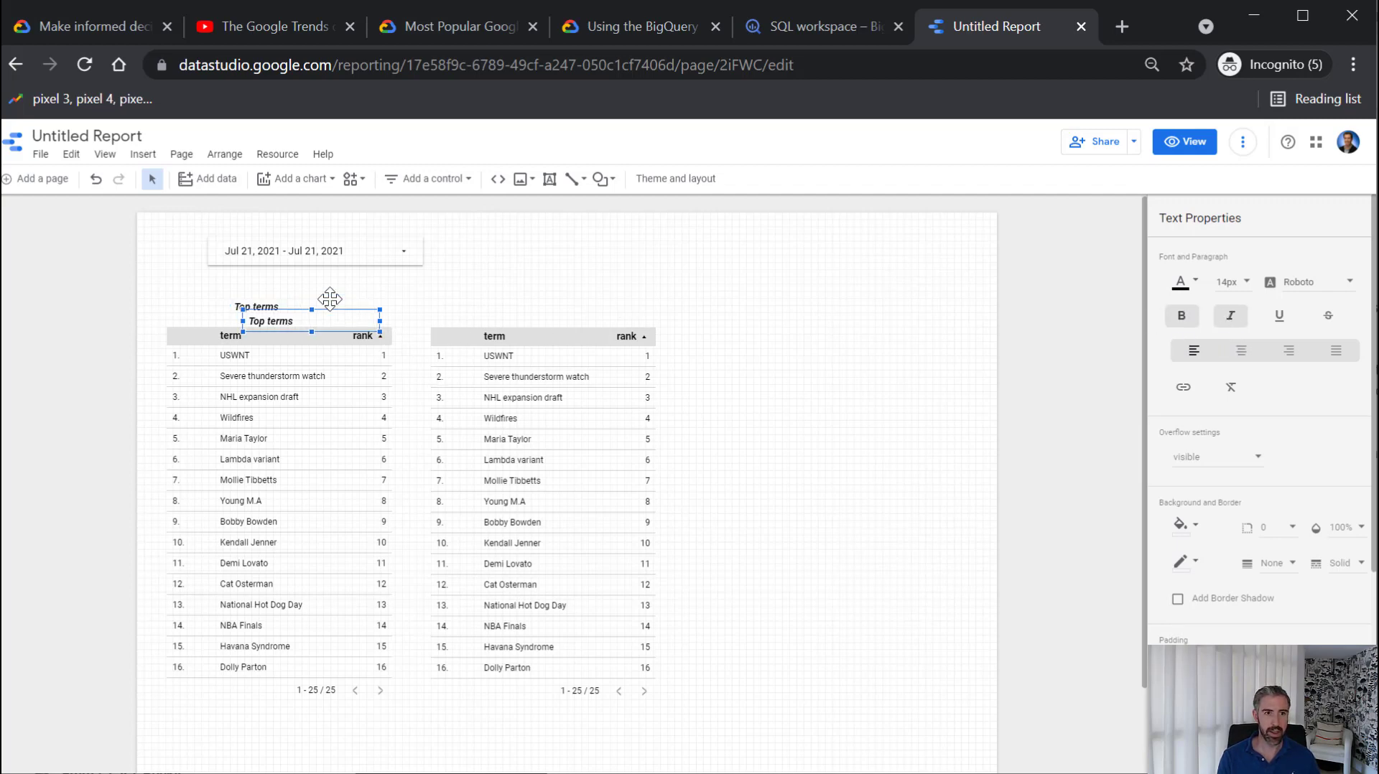
key(Up)
key(Up)
key(Up)
key(Up)
key(Up)
key(Up)
key(Up)
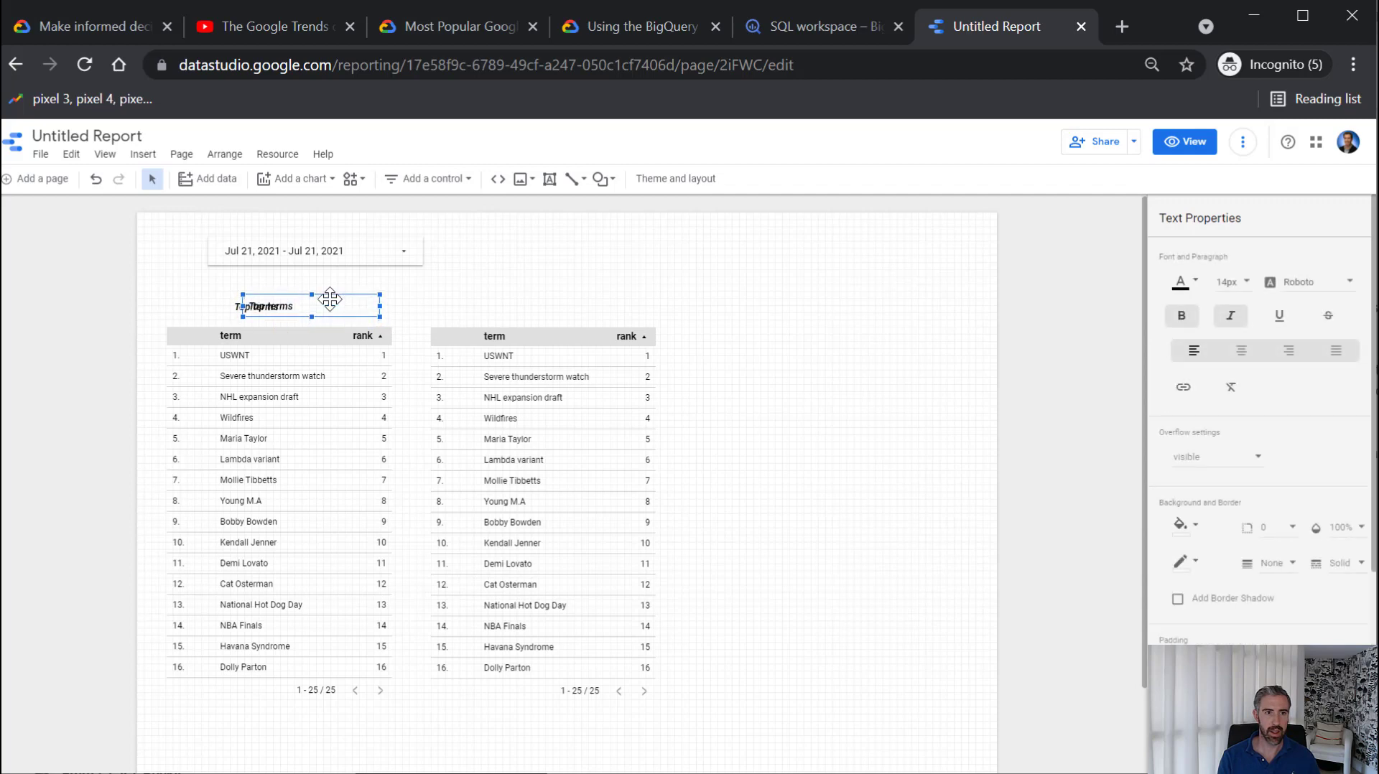
key(shift+Right)
key(shift+Right)
key(shift+Right)
key(shift+Right)
key(shift+Right)
key(shift+Right)
key(shift+Right)
key(shift+Right)
key(shift+Right)
key(shift+Right)
key(shift+Right)
key(shift+Right)
key(shift+Right)
key(shift+Right)
key(shift+Right)
key(shift+Right)
key(shift+Right)
key(shift+Right)
key(shift+Right)
key(shift+Right)
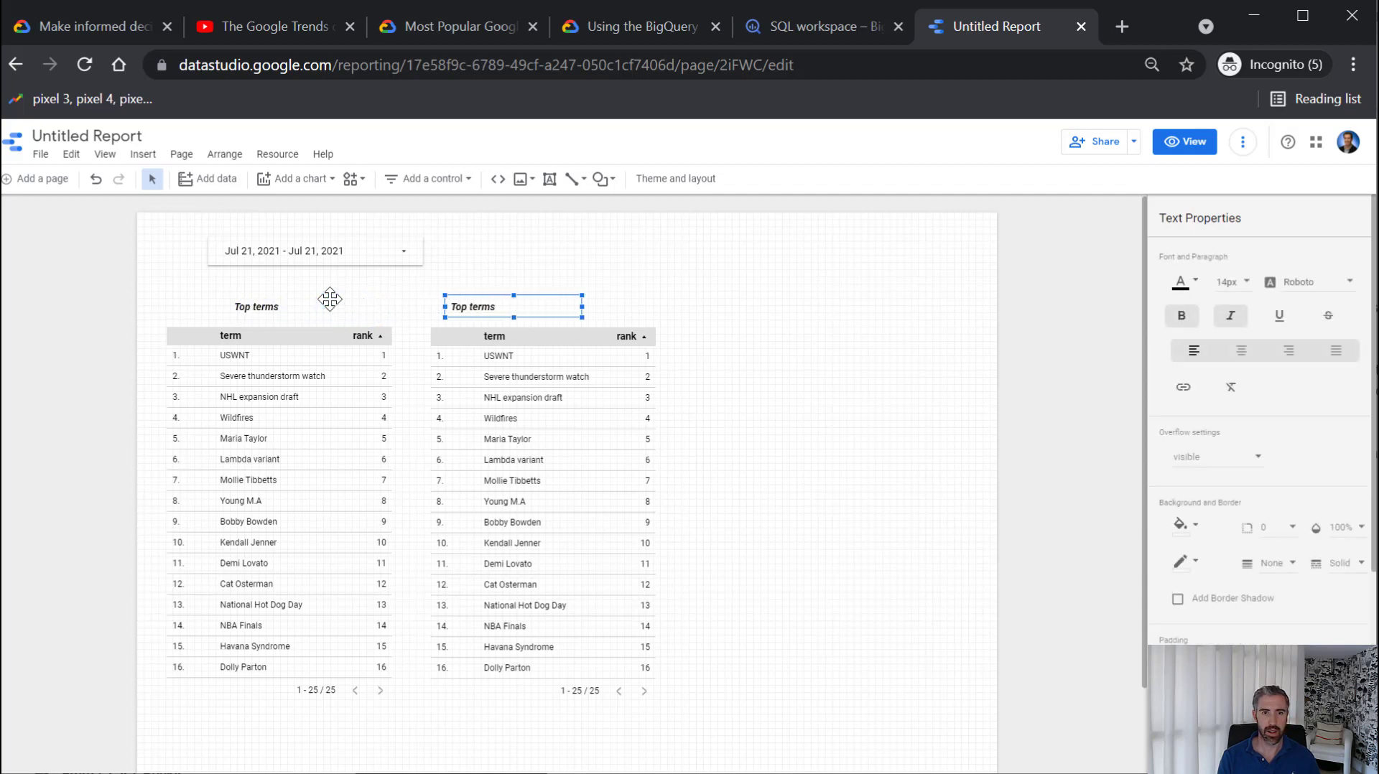
key(shift+Right)
key(shift+Right)
key(shift+Right)
key(shift+Right)
key(shift+Right)
key(shift+Right)
key(shift+Right)
key(shift+Right)
key(shift+Right)
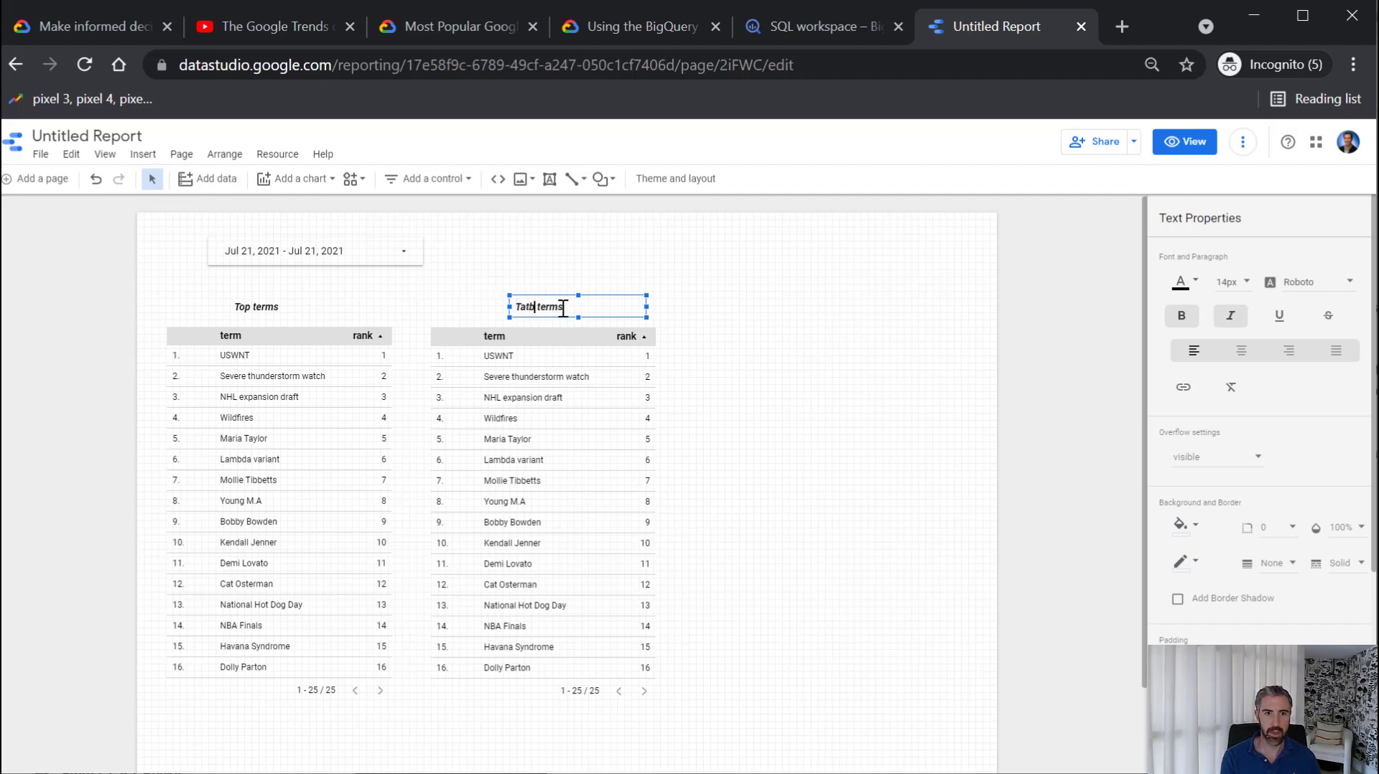
Change the heading above the right table chart to "RIsing terms"
text(ble)
drag(540, 308, 517, 308)
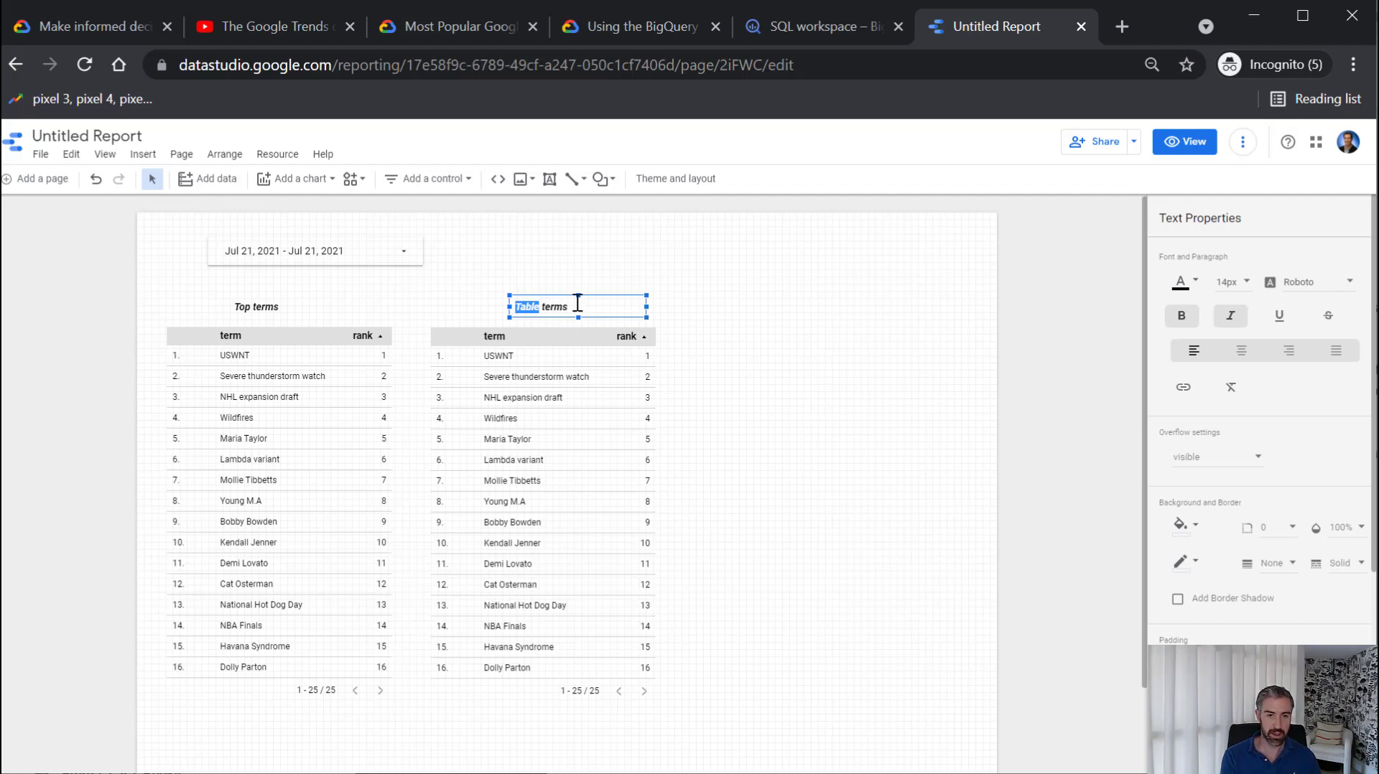
key(BackSpace)
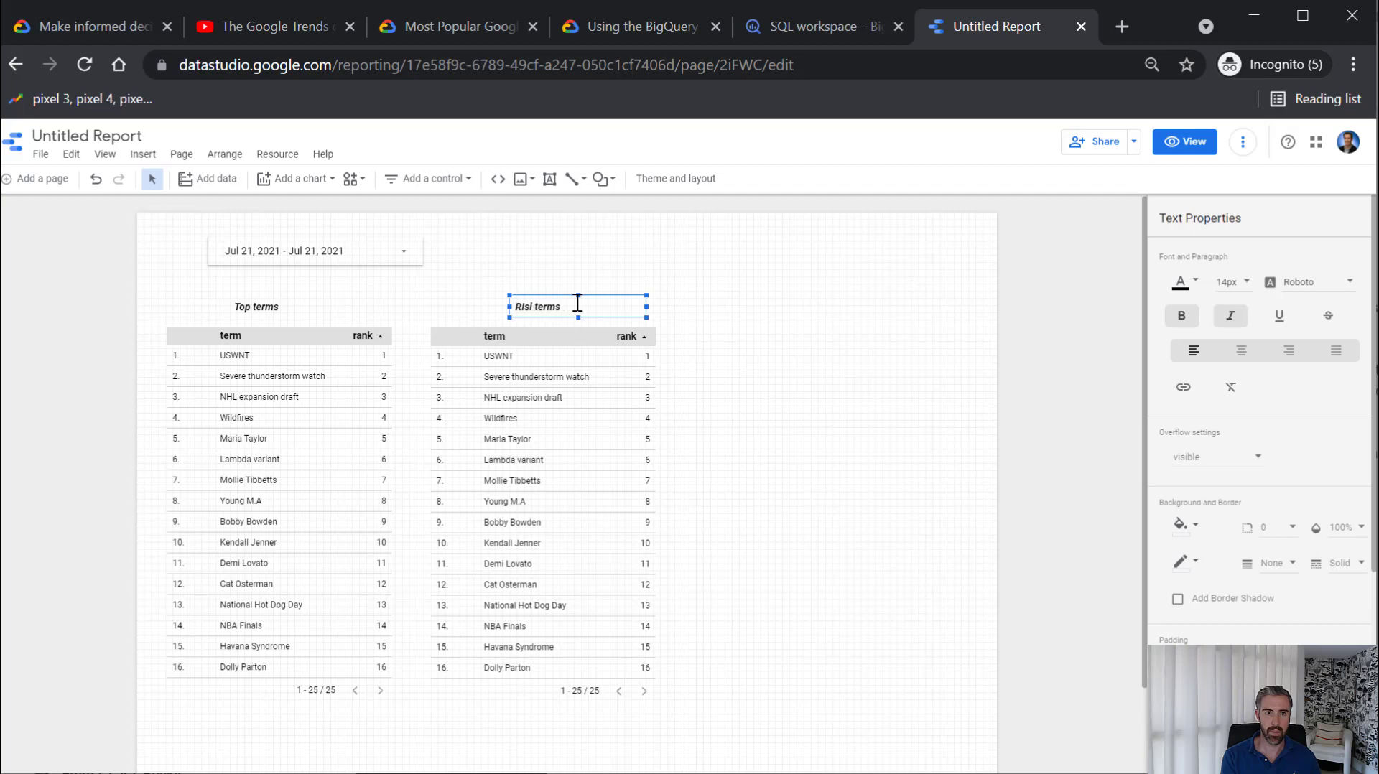
Start a new filter for the right table chart and name it "Rising terms"
click(614, 380)
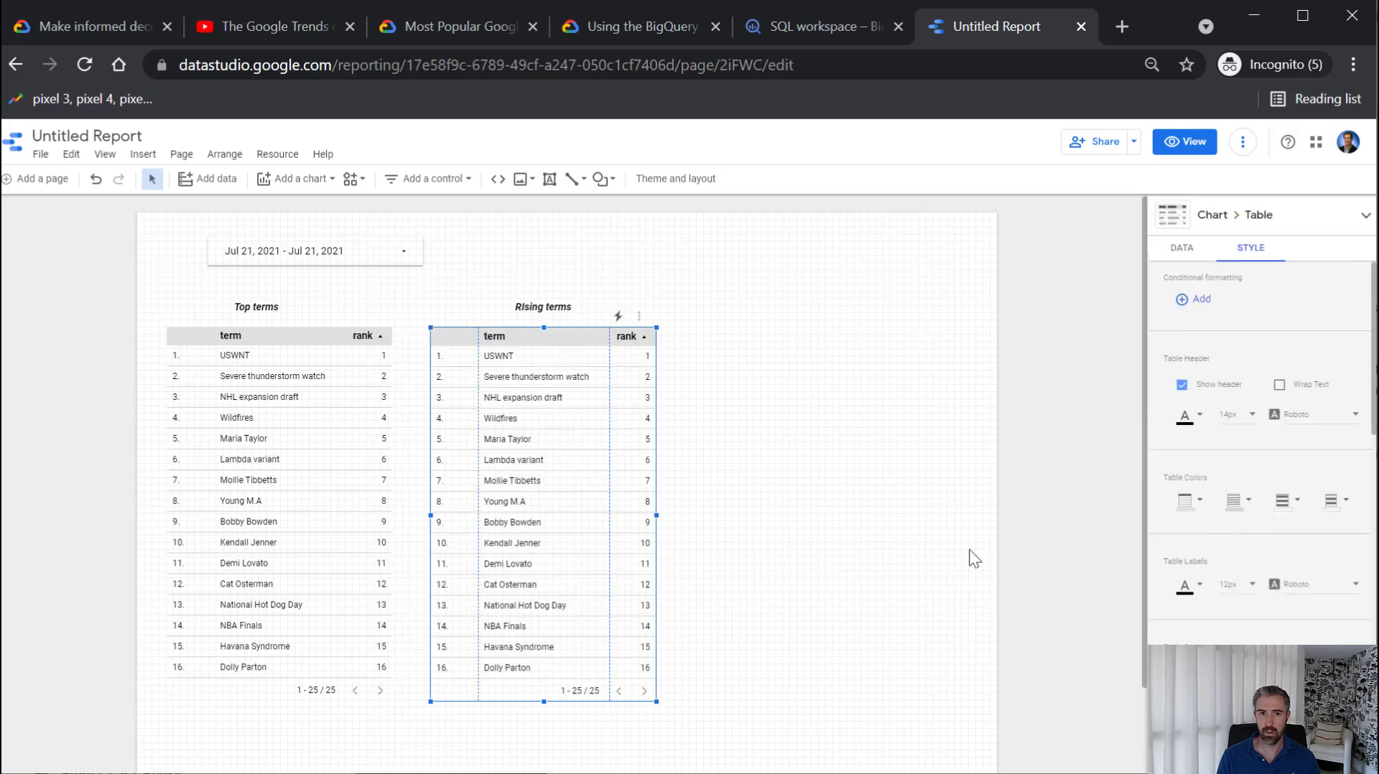
scroll(1224, 529, down, 10)
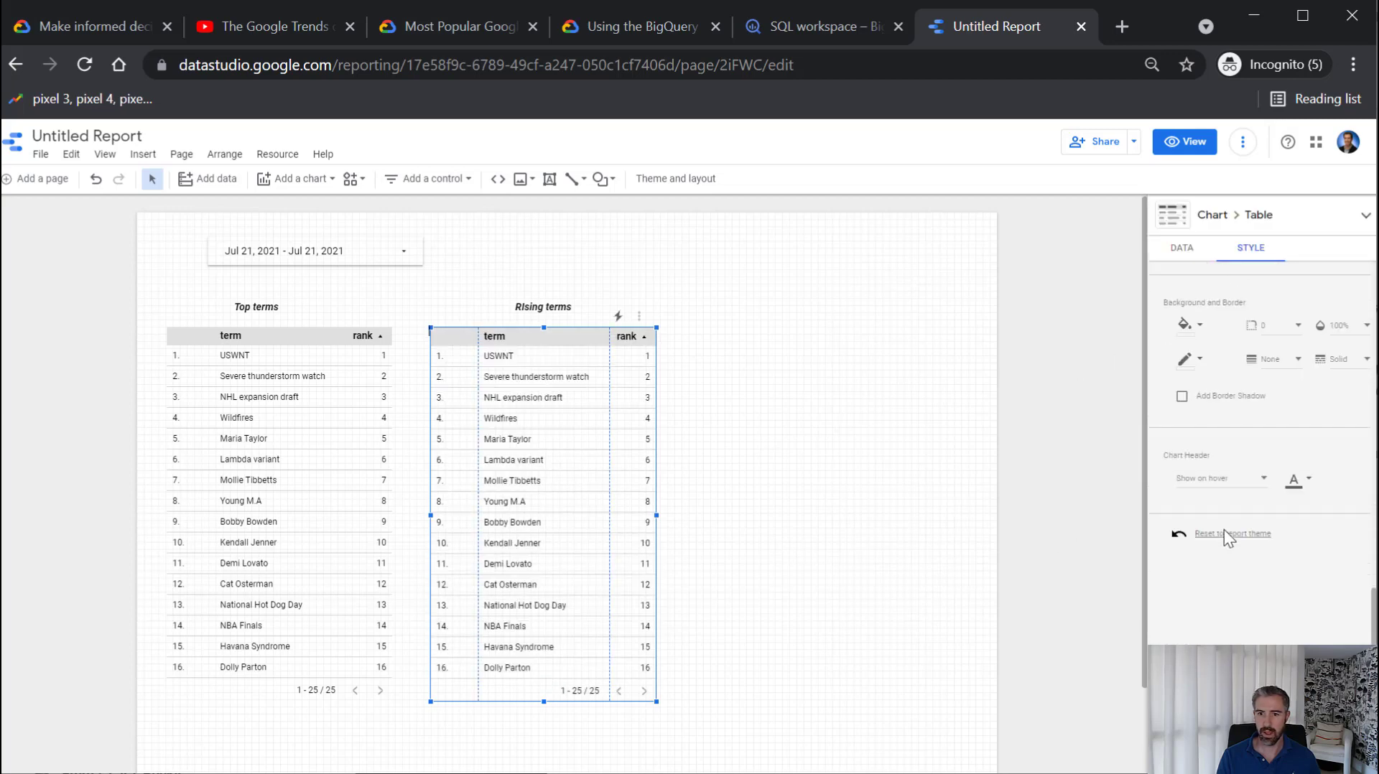
scroll(1225, 538, up, 5)
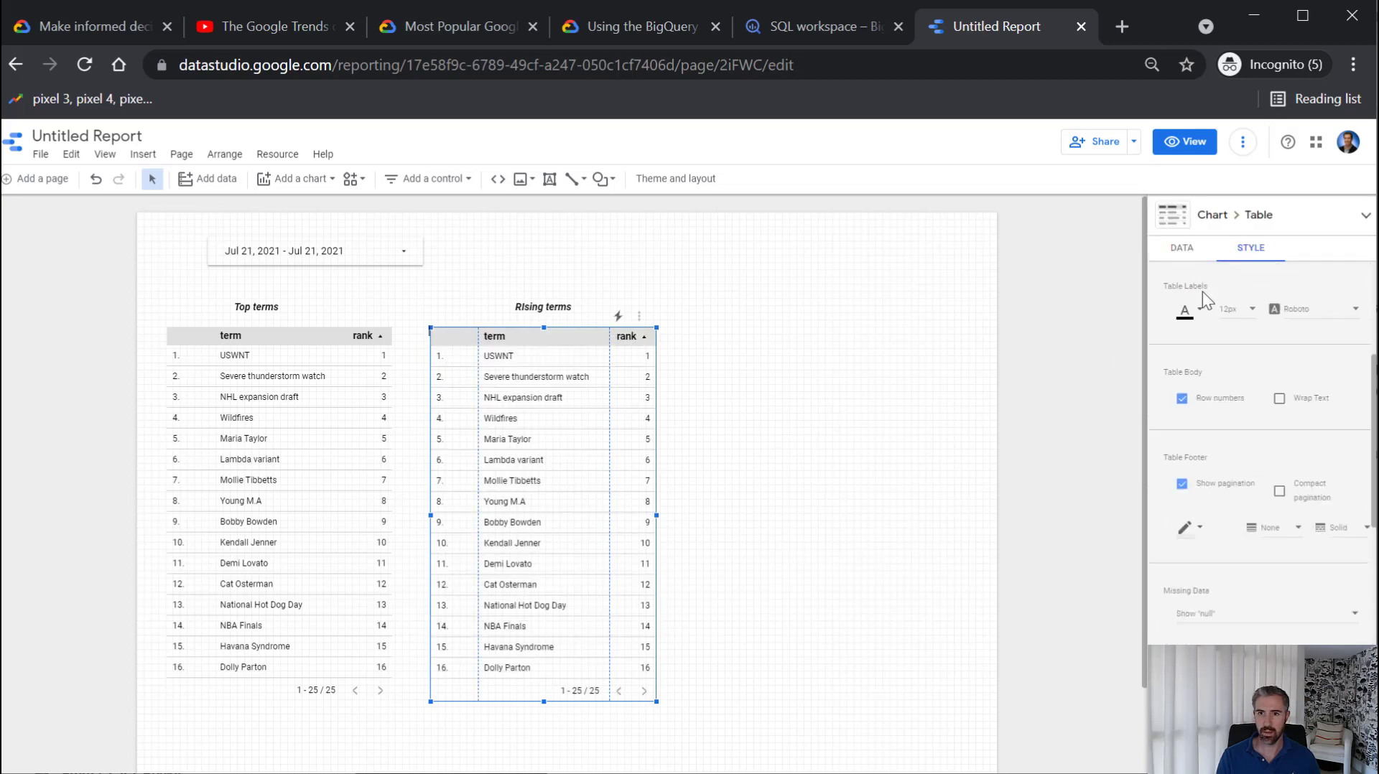
click(1182, 247)
scroll(1205, 445, down, 5)
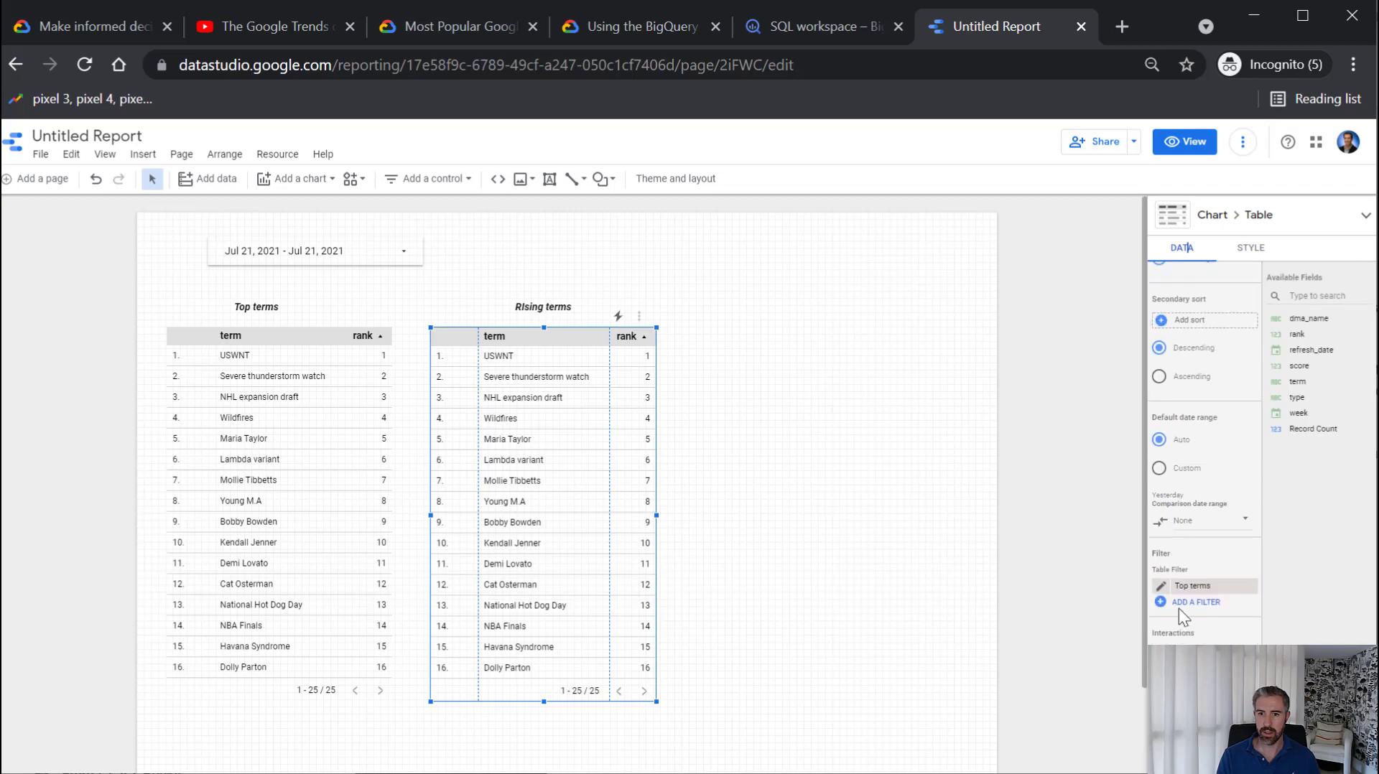
click(1172, 602)
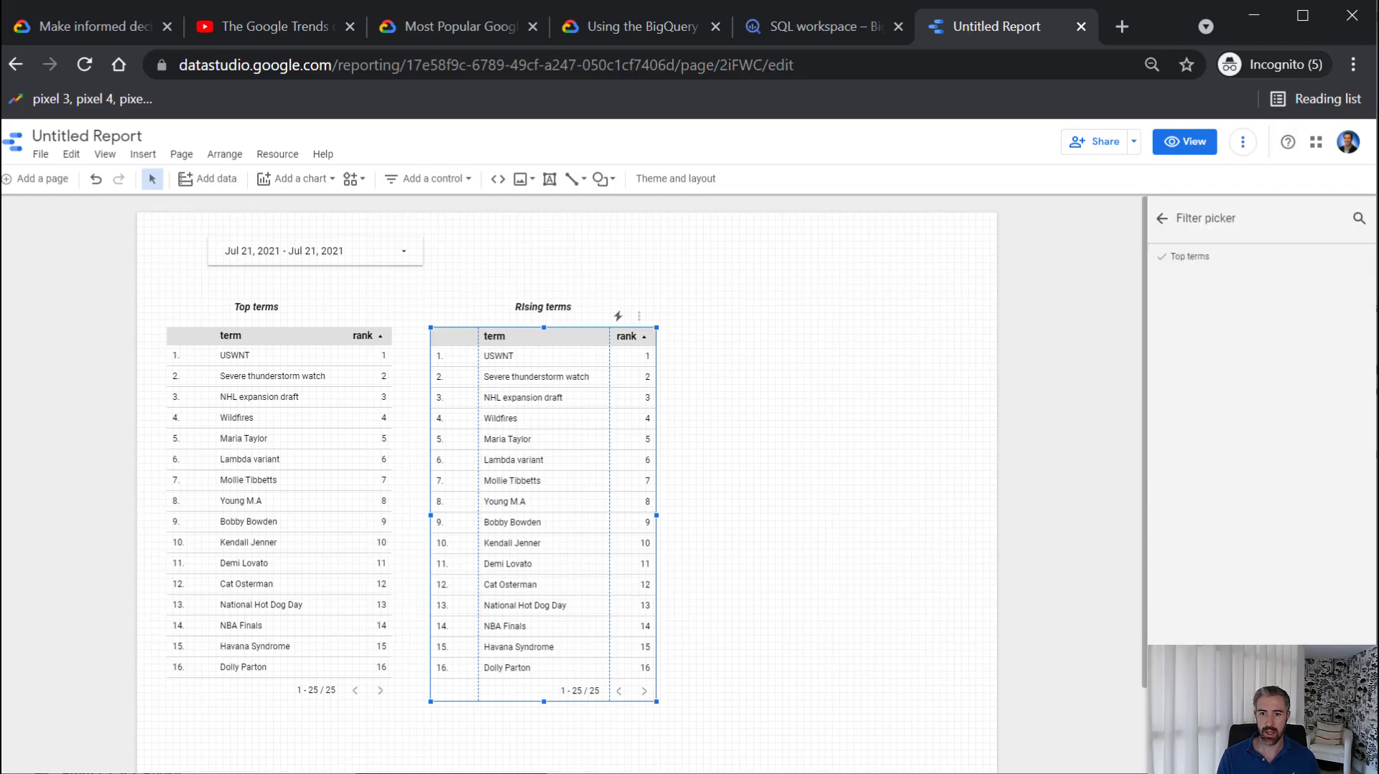
click(1205, 761)
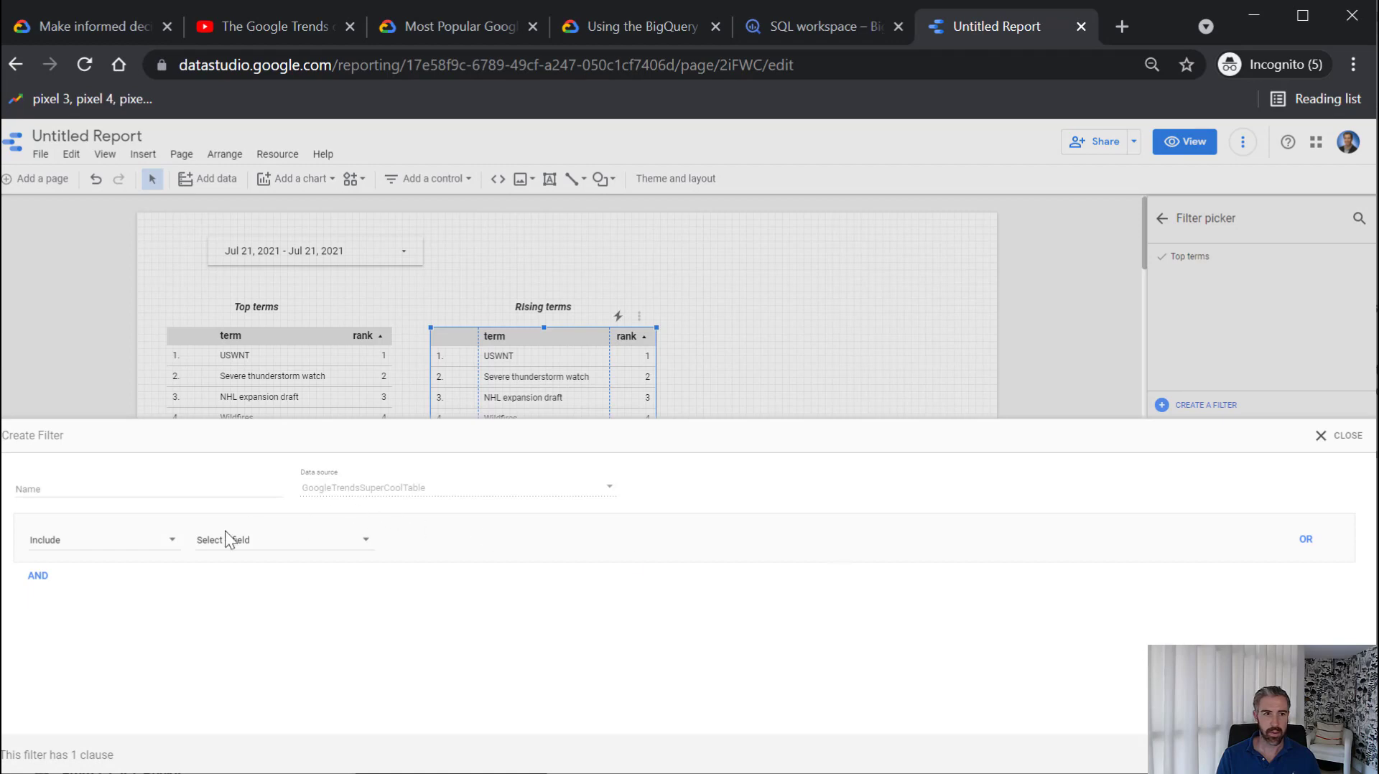
click(125, 486)
text(Ris)
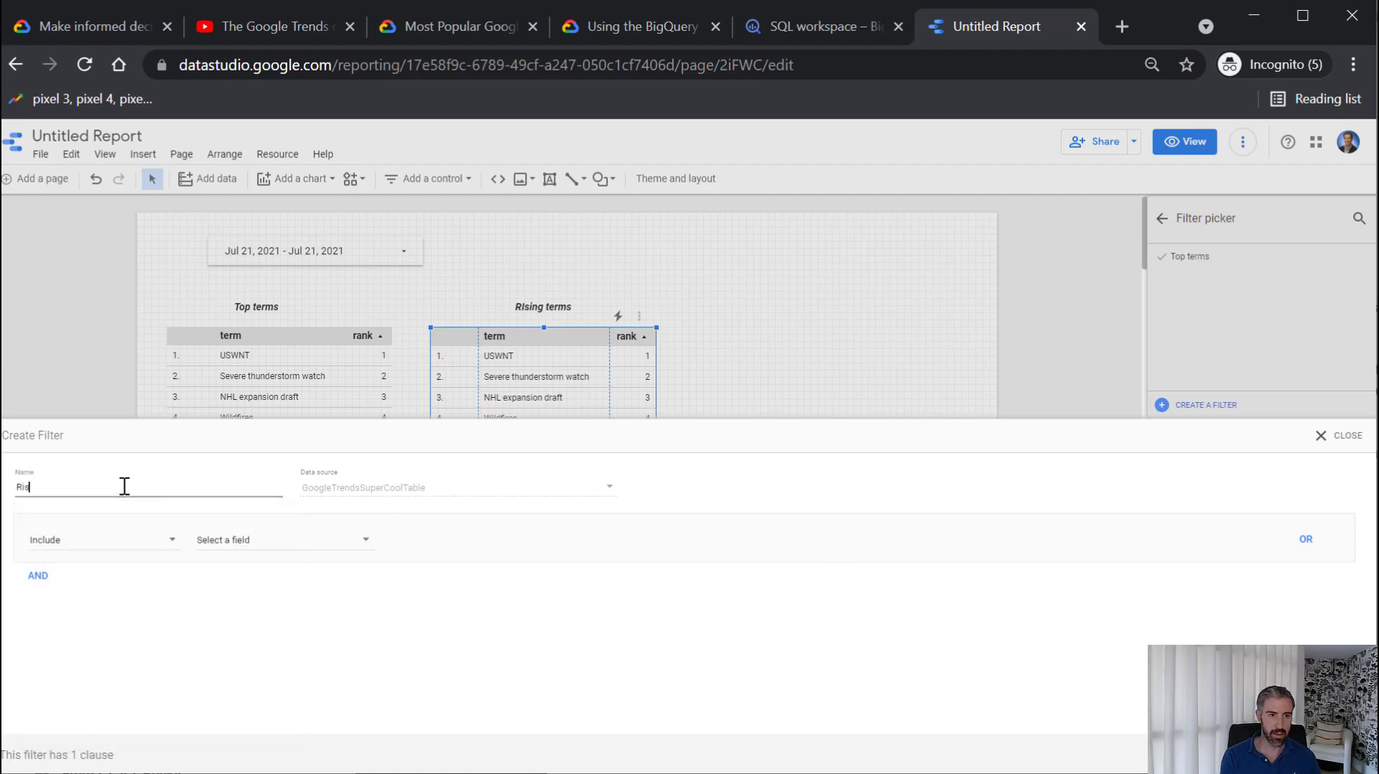
text(ing terms)
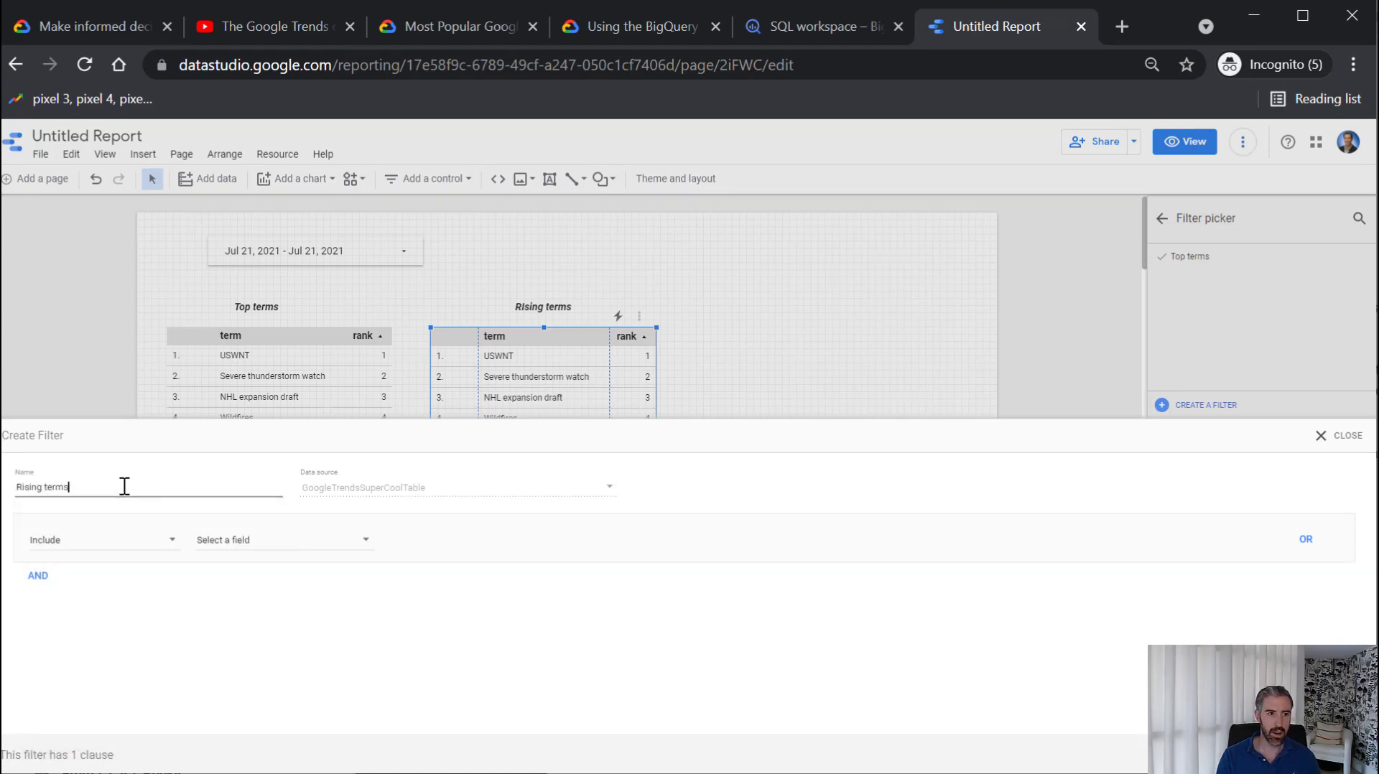
Make the filter include type equal to "Rising terms", save it, and remove the "Top terms" filter from the right table
click(163, 543)
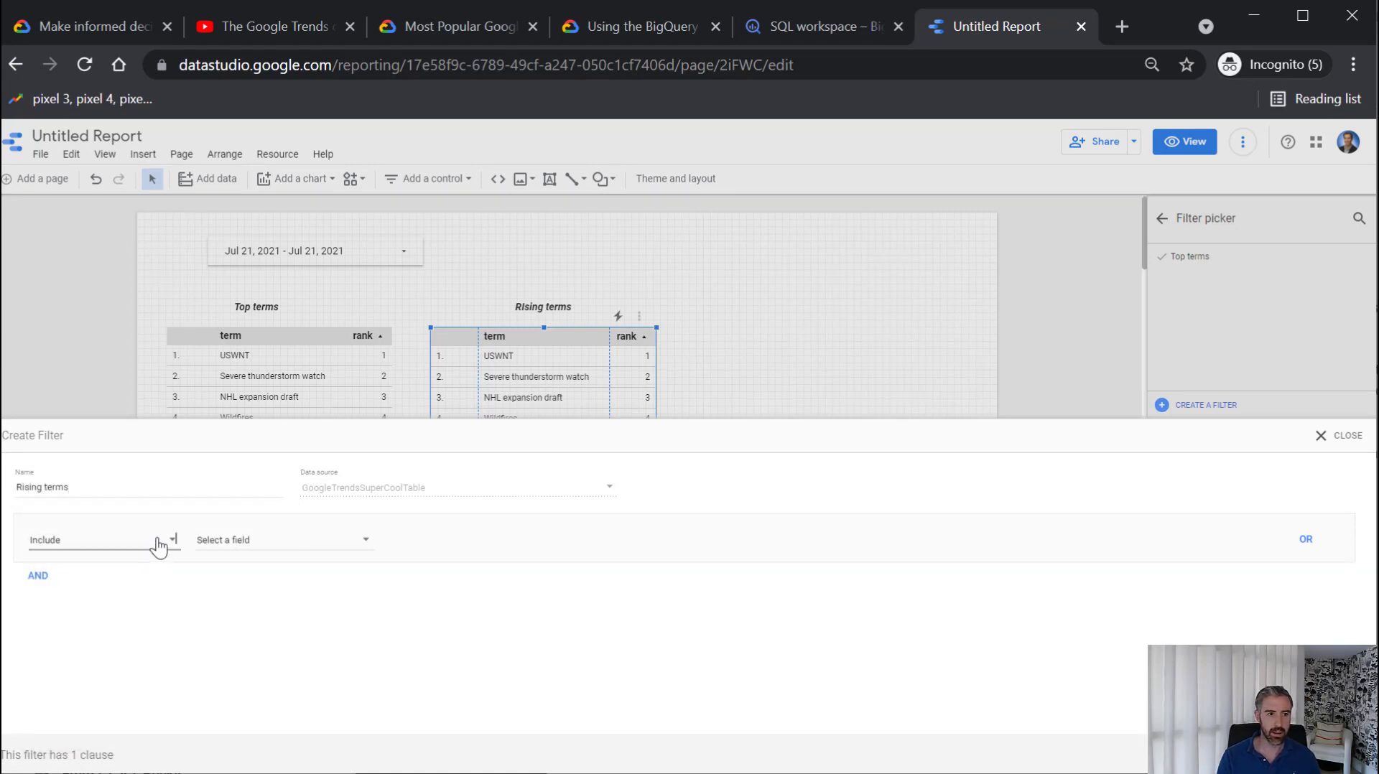
click(314, 545)
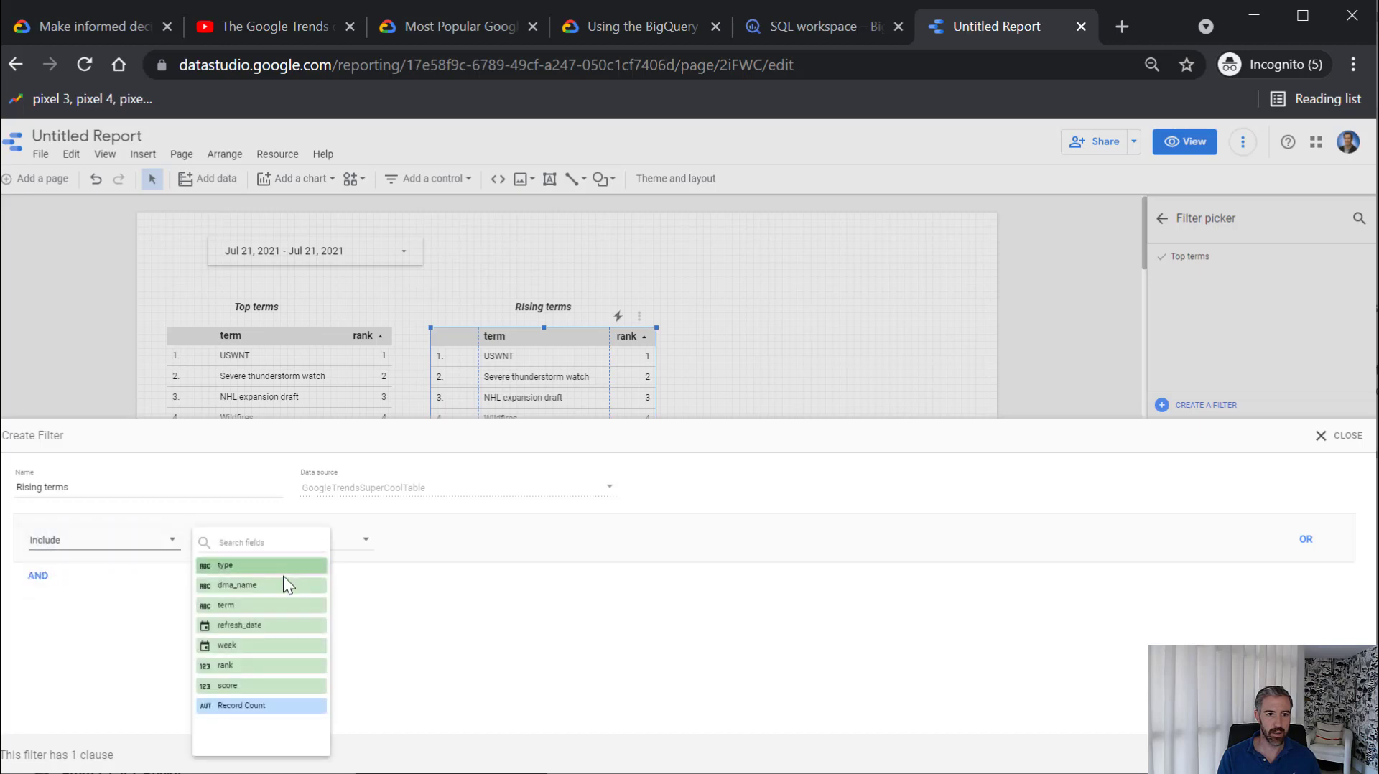
click(227, 565)
click(466, 550)
click(466, 549)
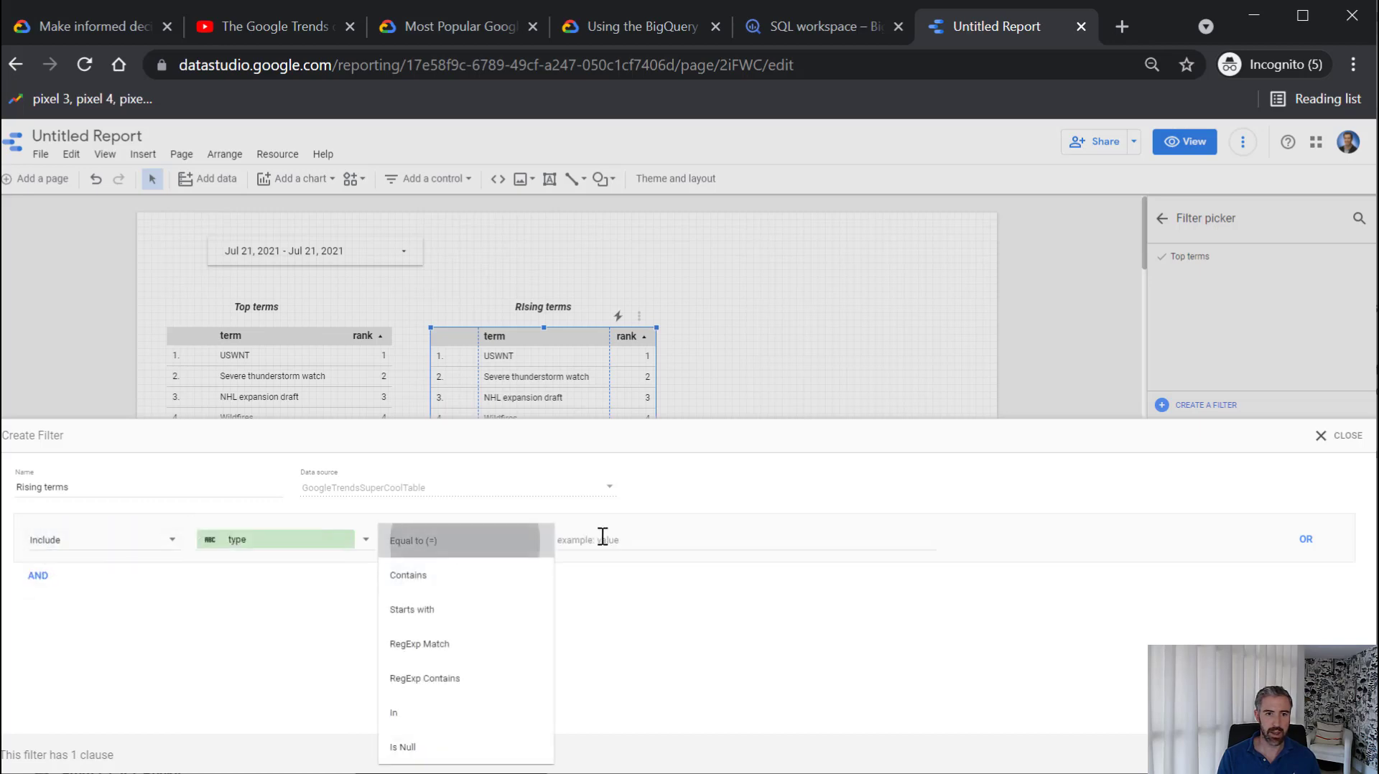
text(Rising terms)
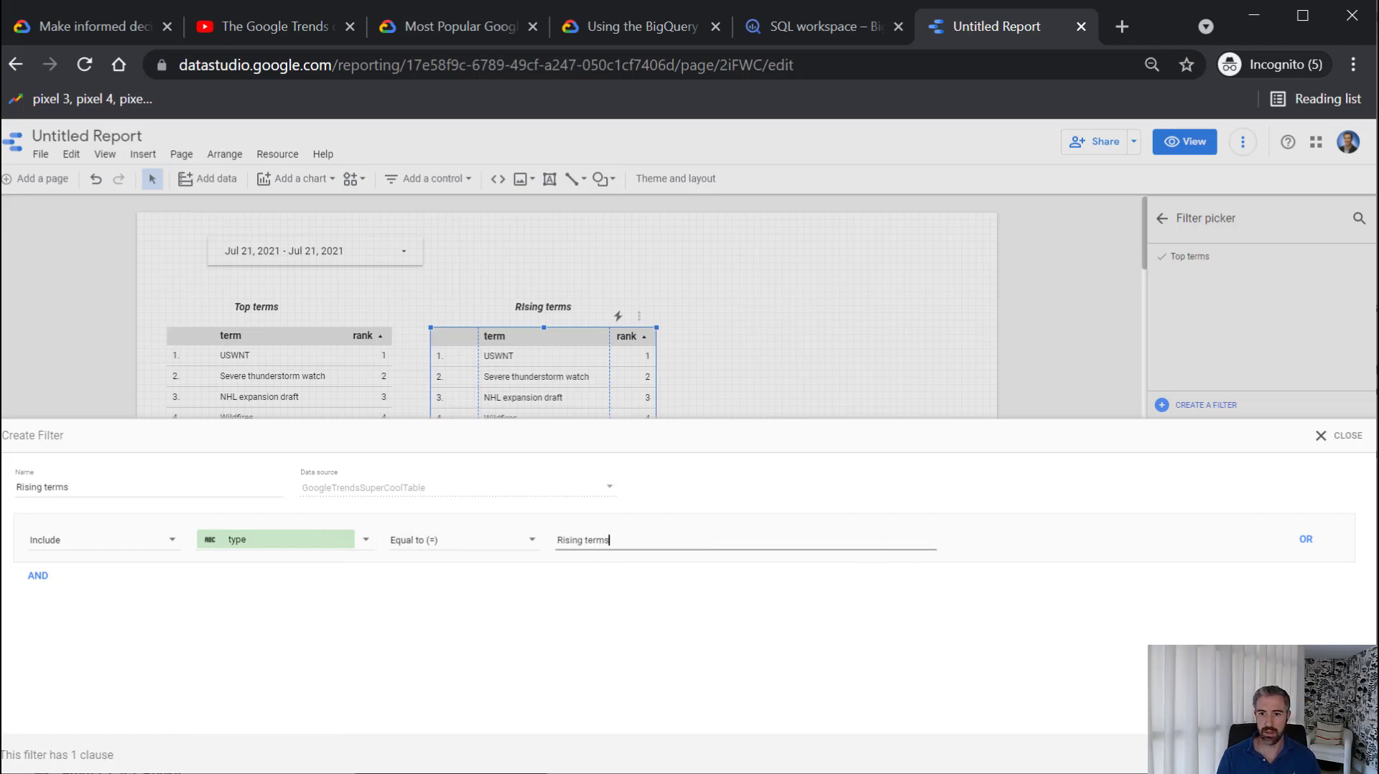
click(1335, 755)
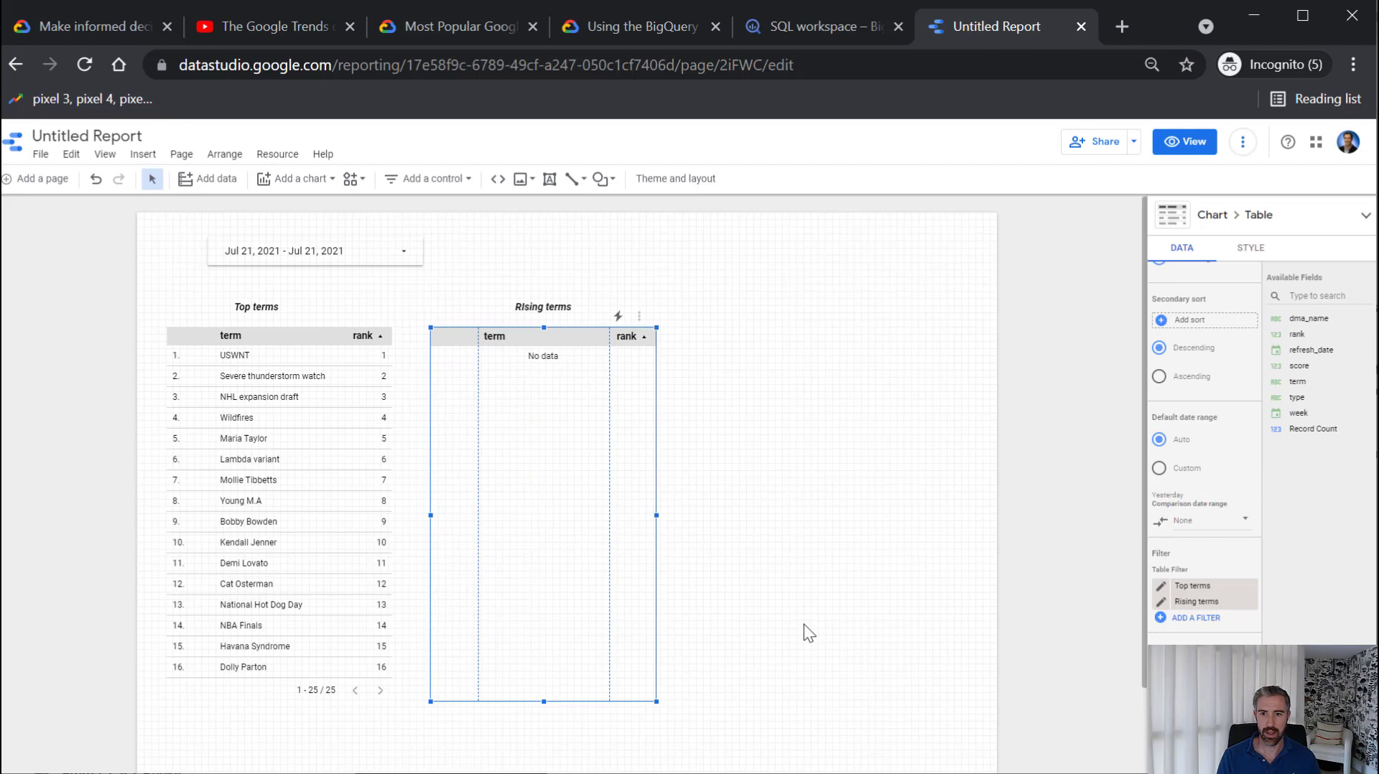
click(1250, 587)
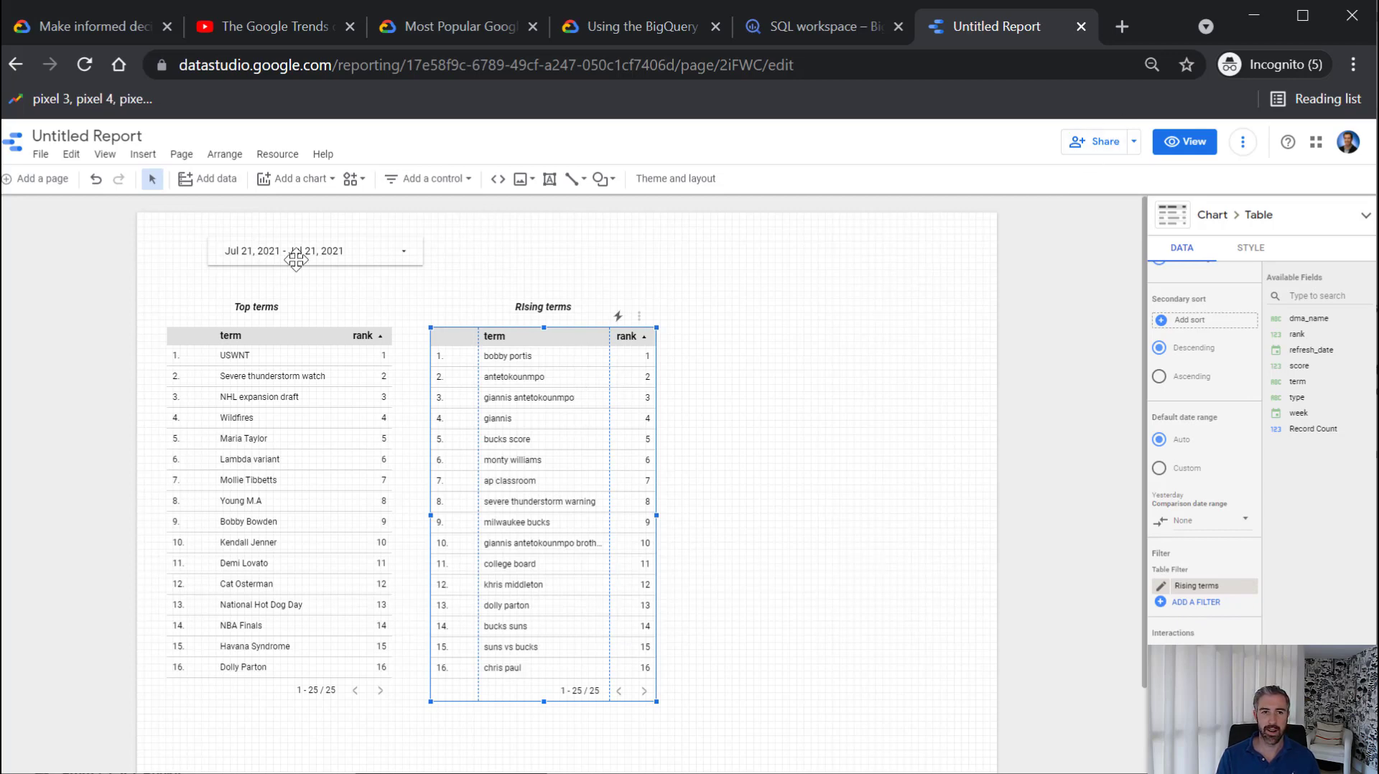
Switch the report to view mode and set the date range to Jul 20, 2021 for both start and end
click(1182, 146)
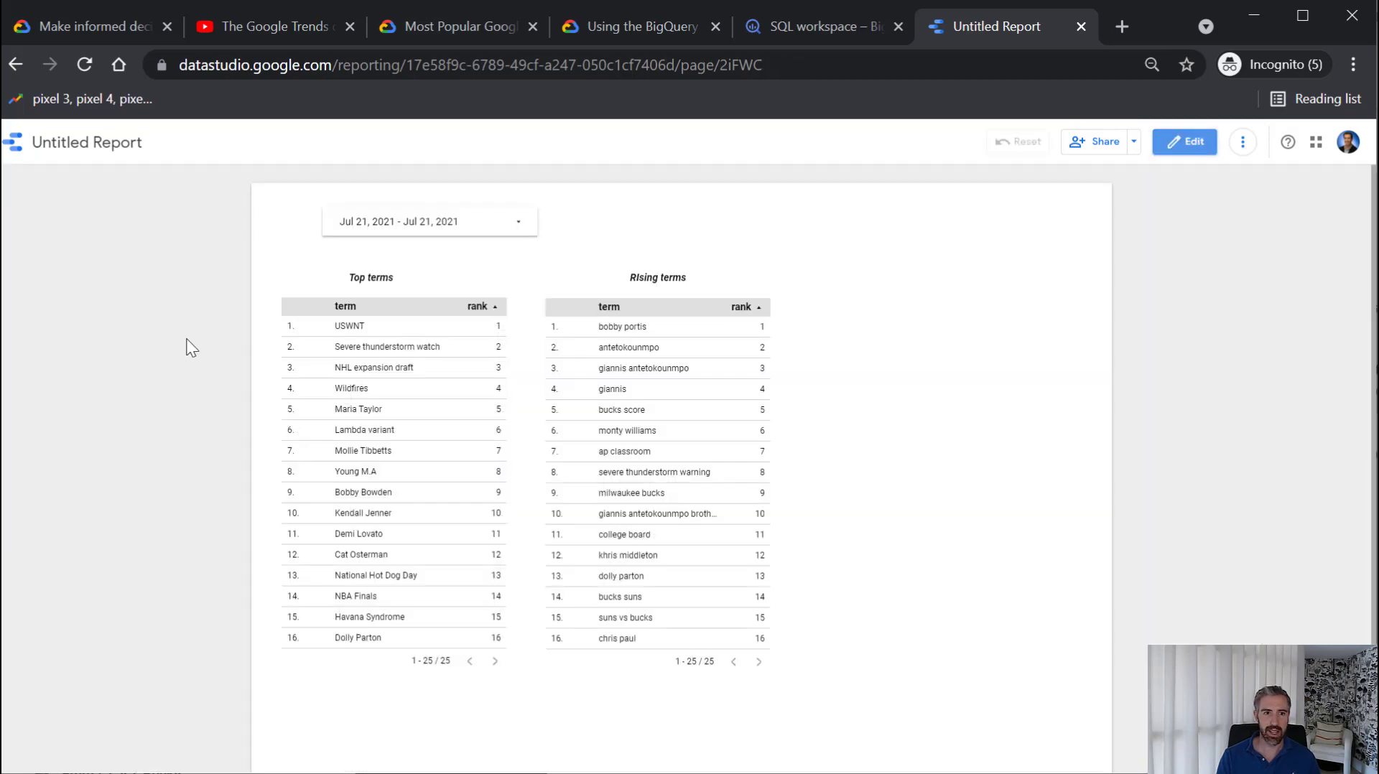
click(518, 231)
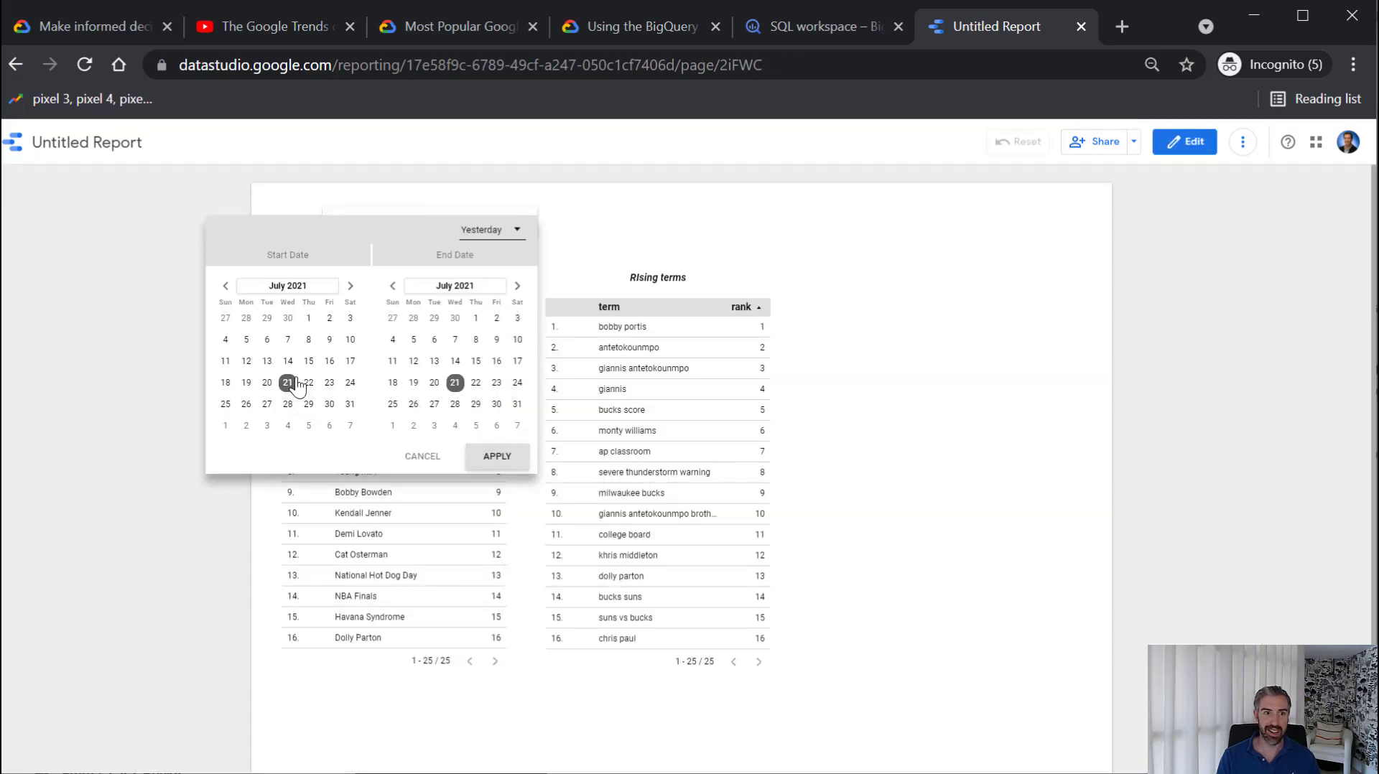
click(267, 383)
click(433, 382)
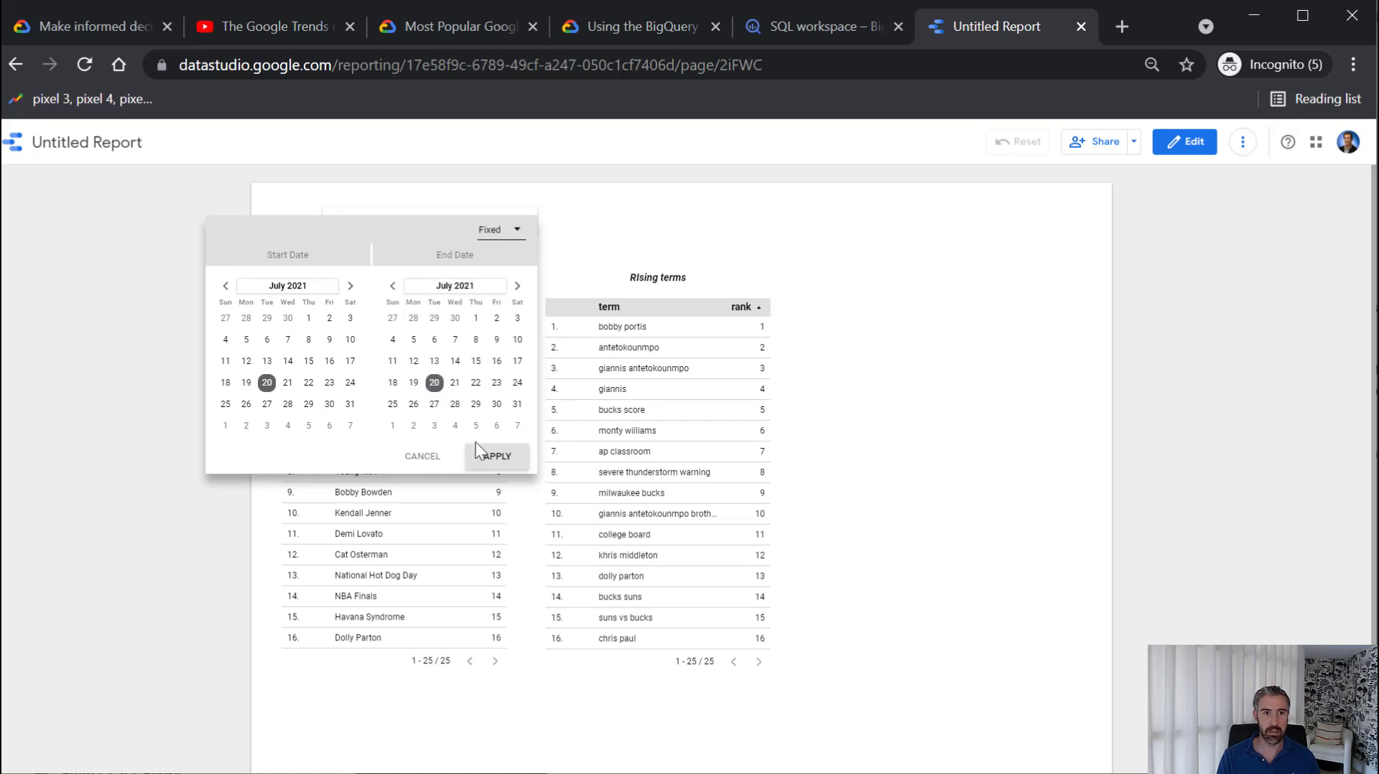
click(499, 458)
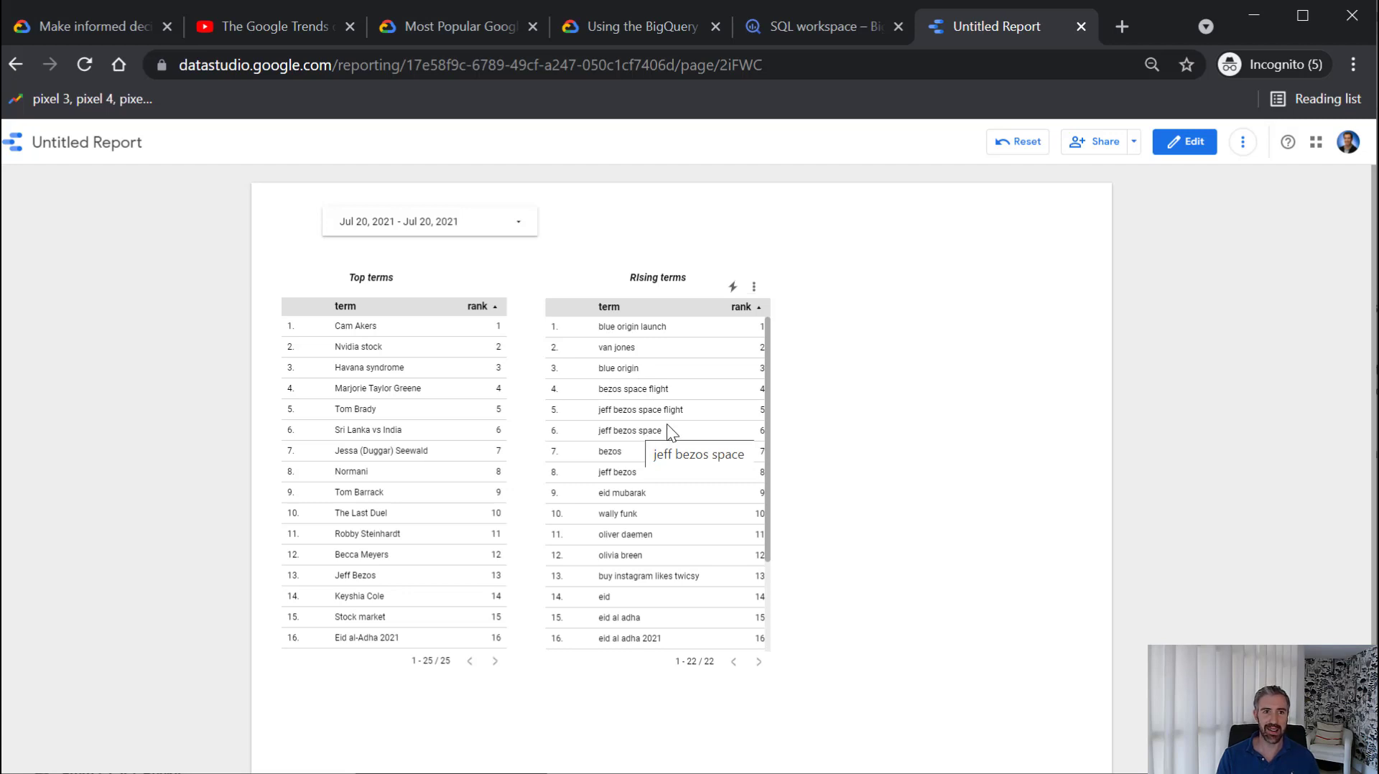
Set the viewed report's start and end dates to Jul 19, 2021, and return to editing the report
click(517, 230)
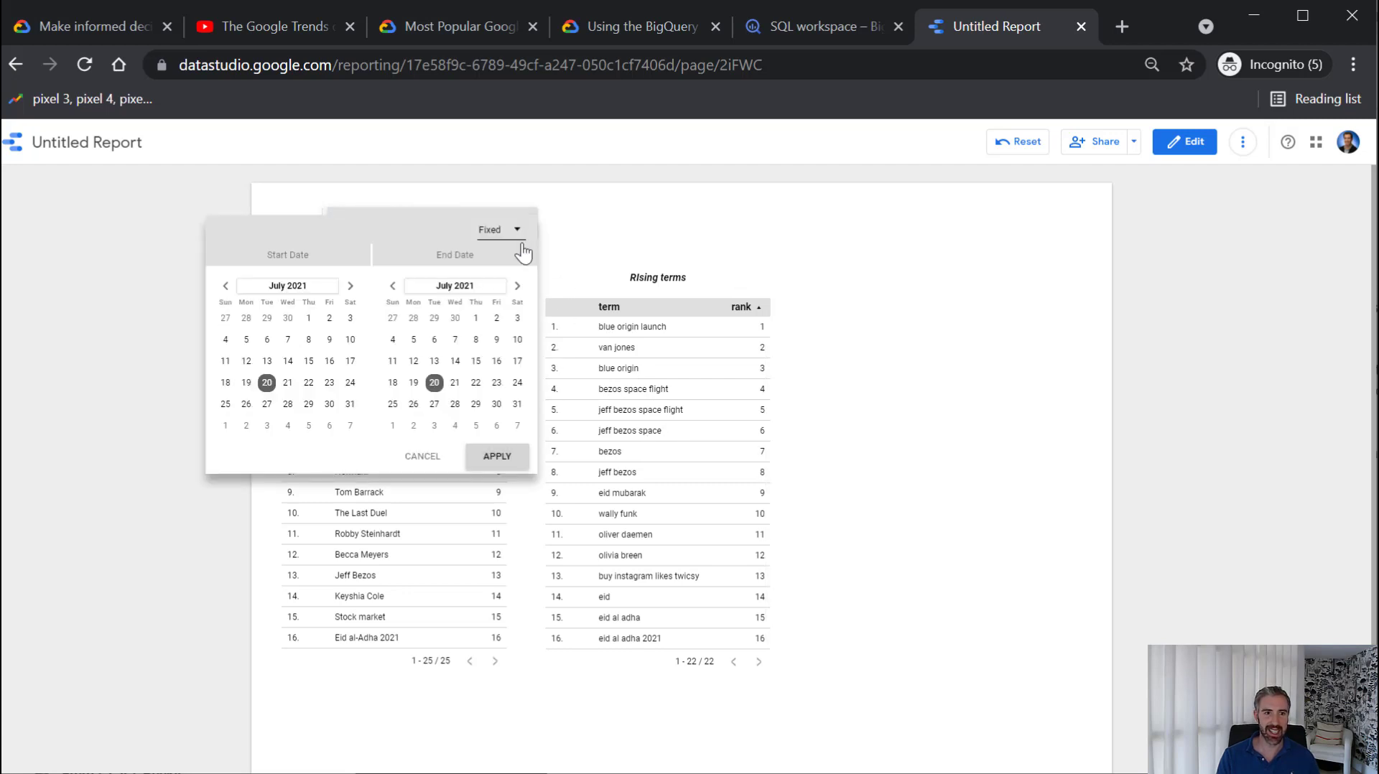
click(246, 383)
click(415, 382)
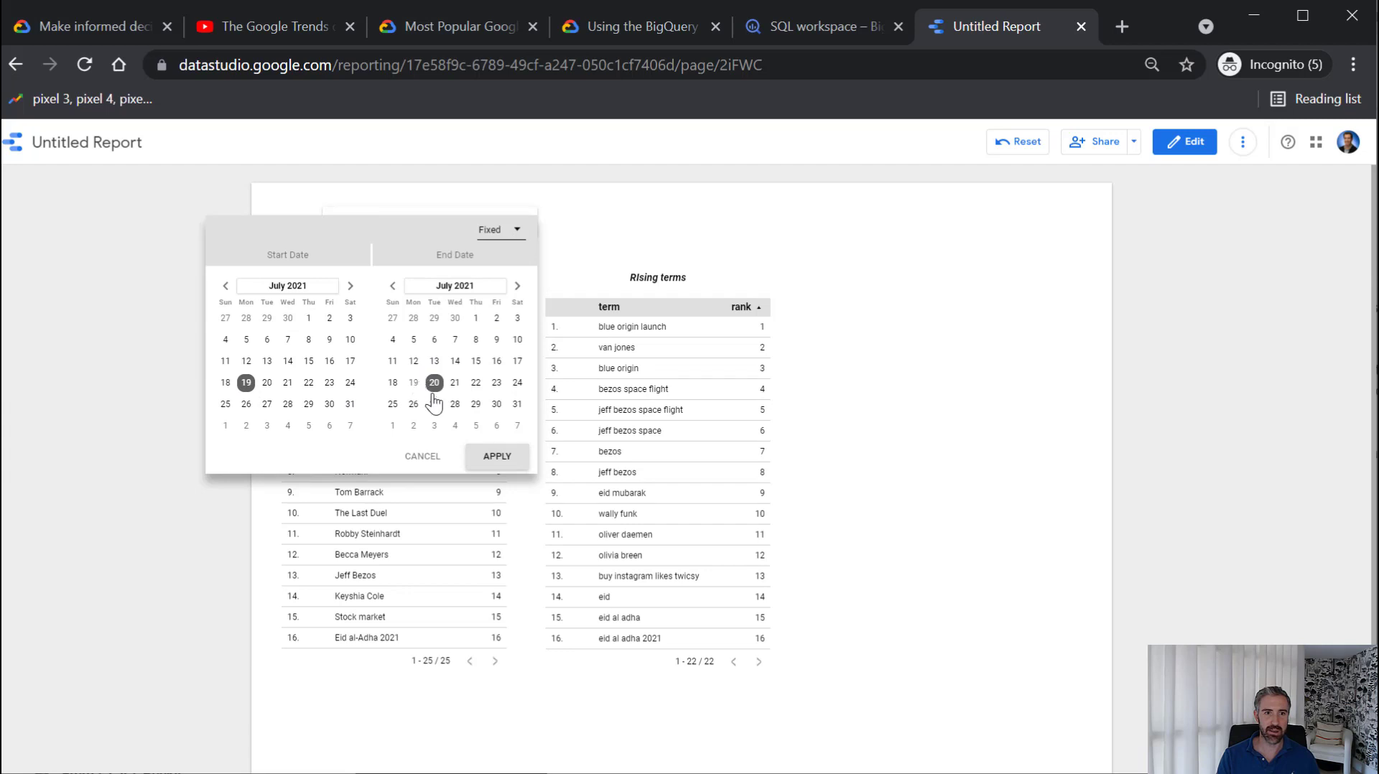
click(497, 458)
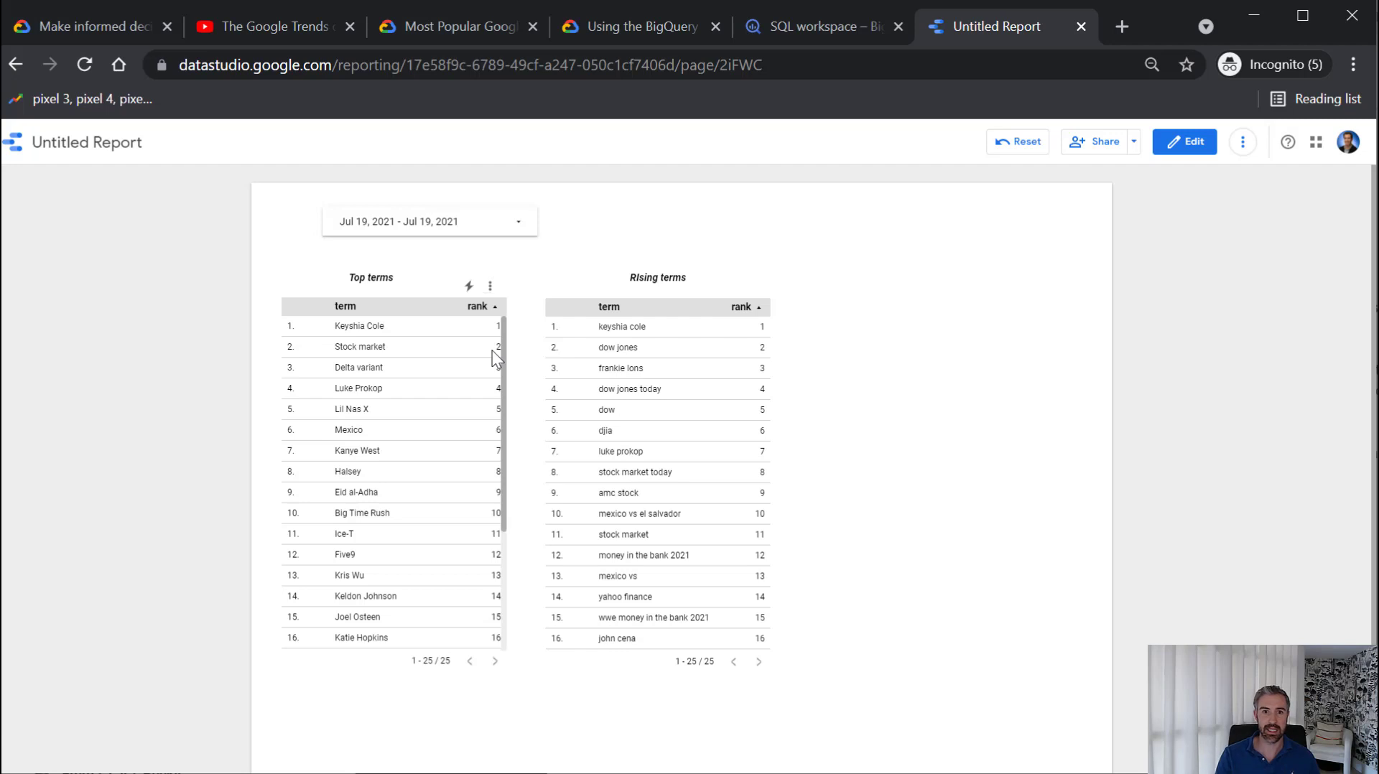
click(1185, 143)
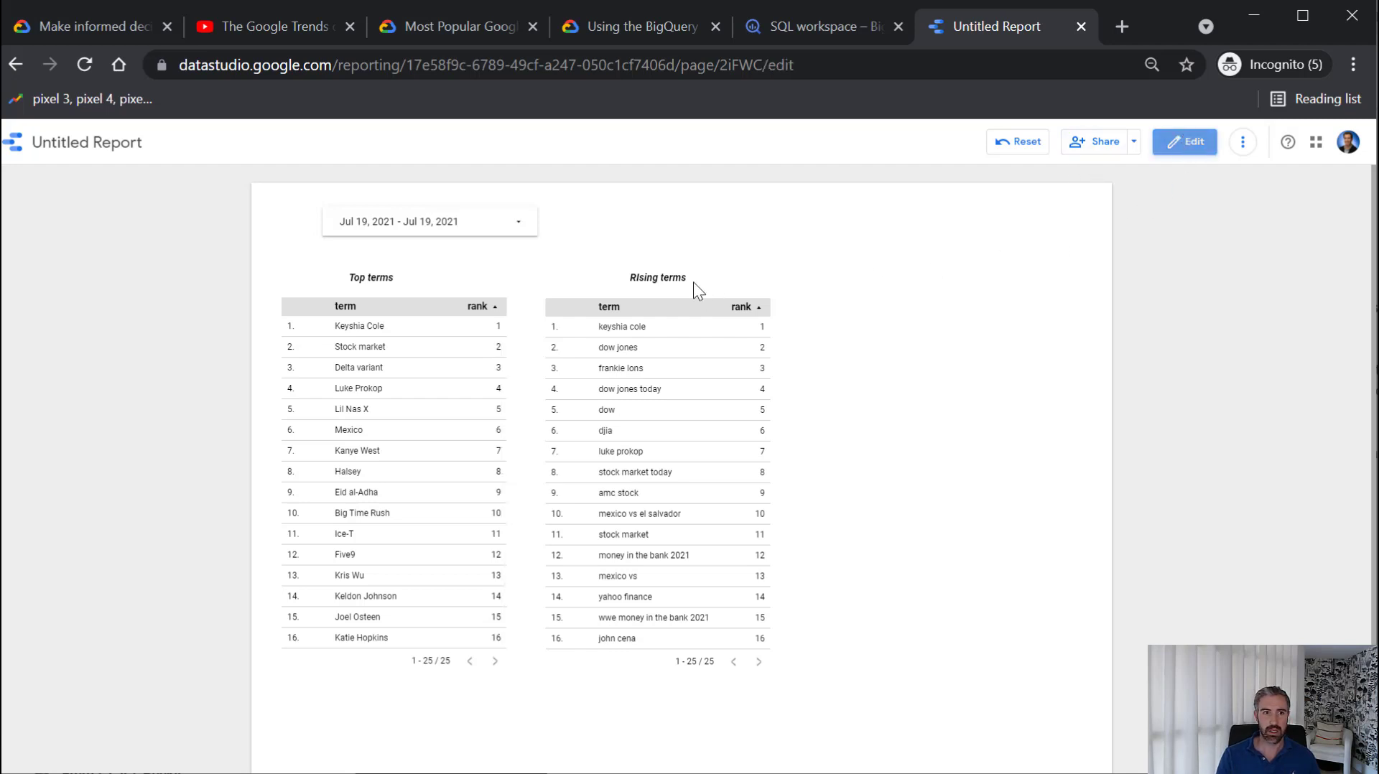
Add a drop-down list control beside the date range control and set its control field to dma_name
click(425, 179)
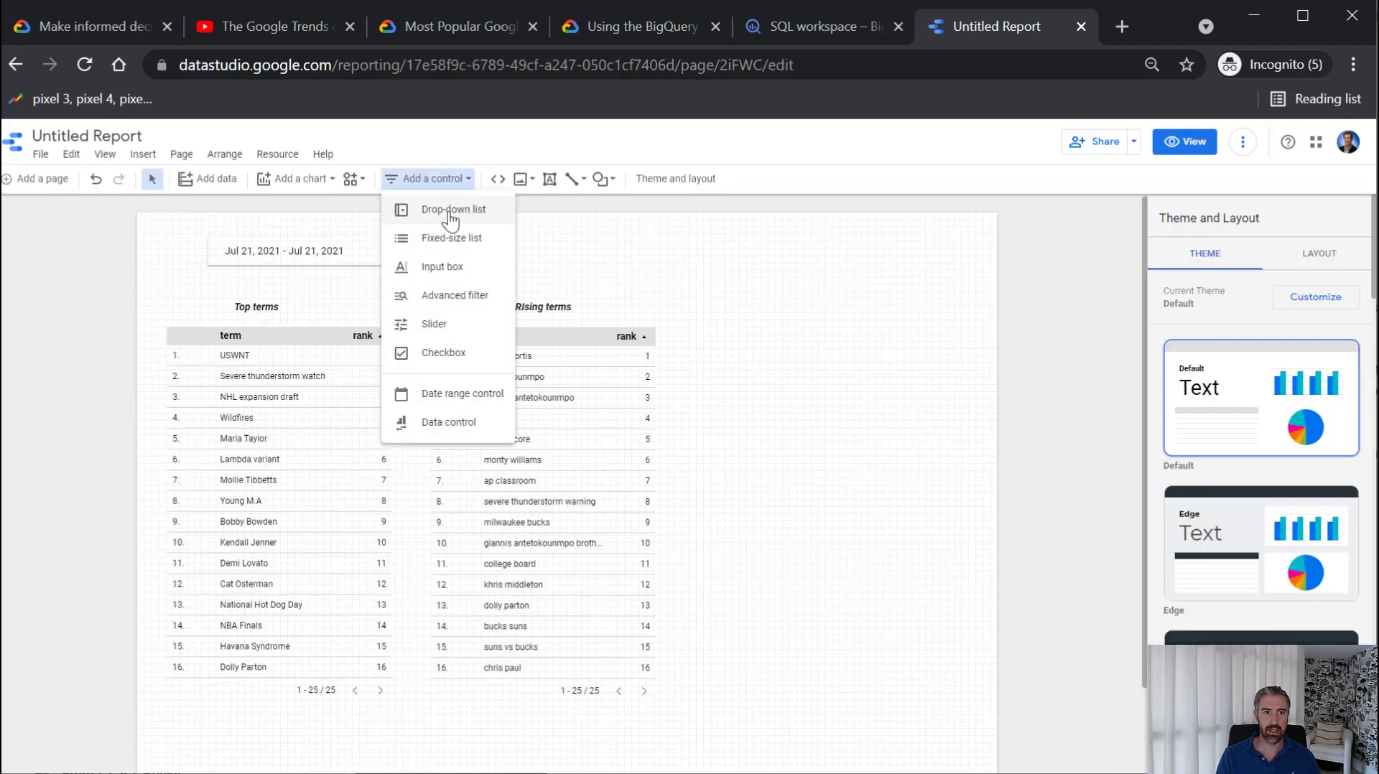
click(431, 209)
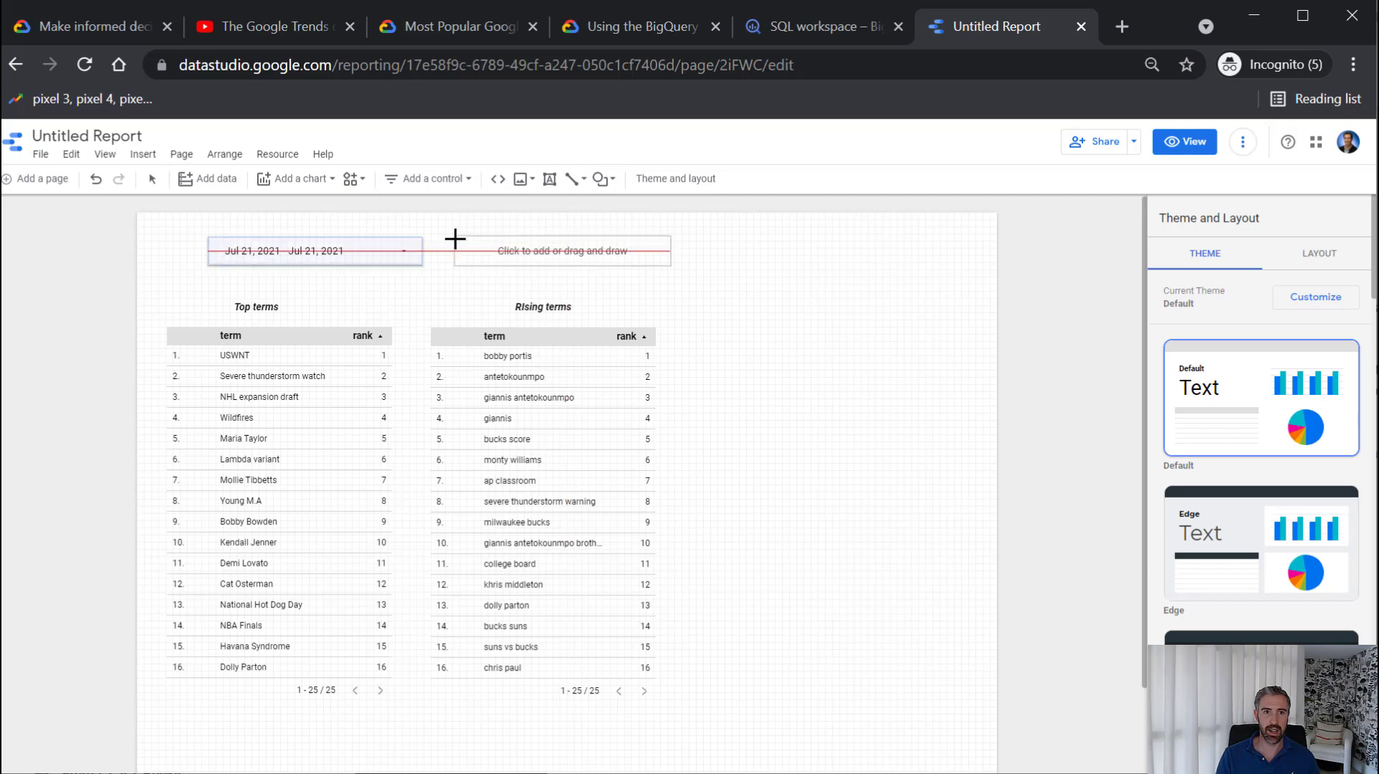
click(452, 238)
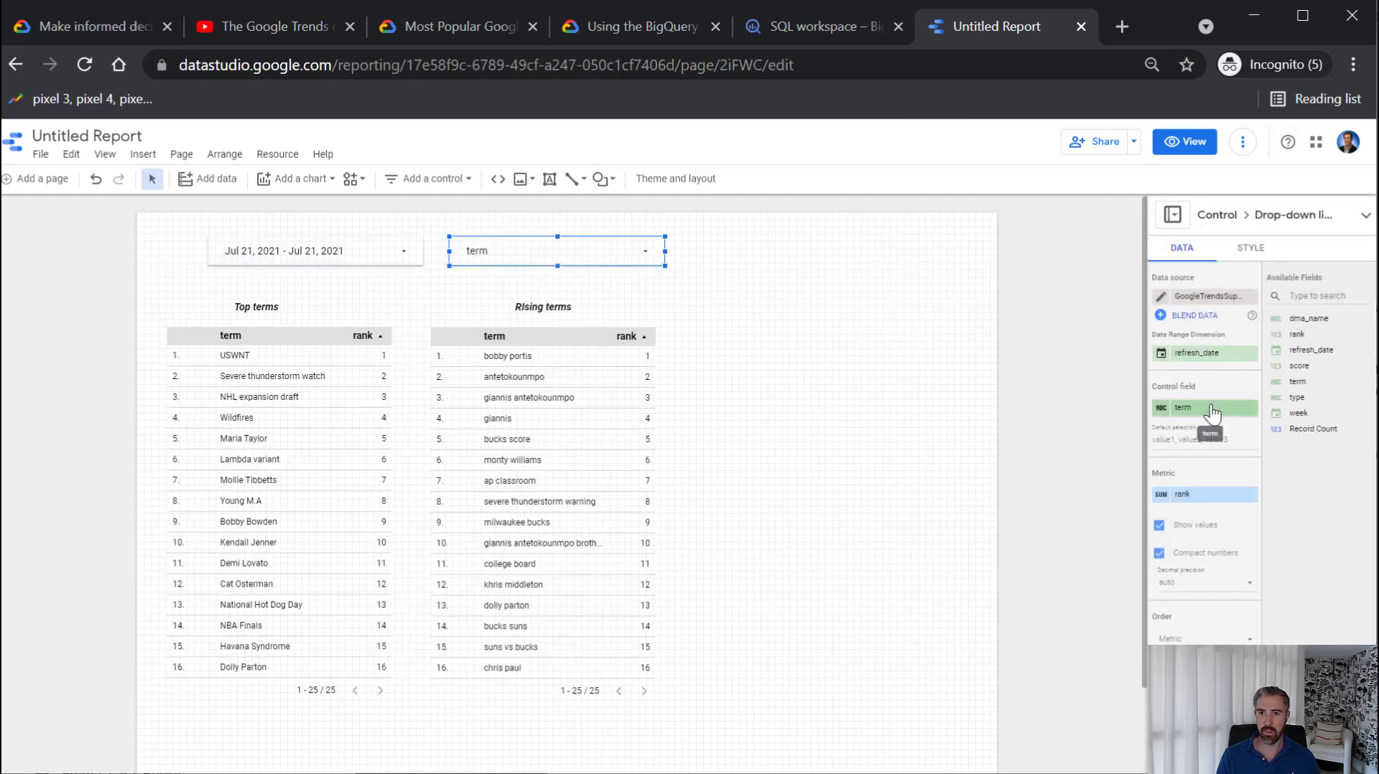
click(1213, 411)
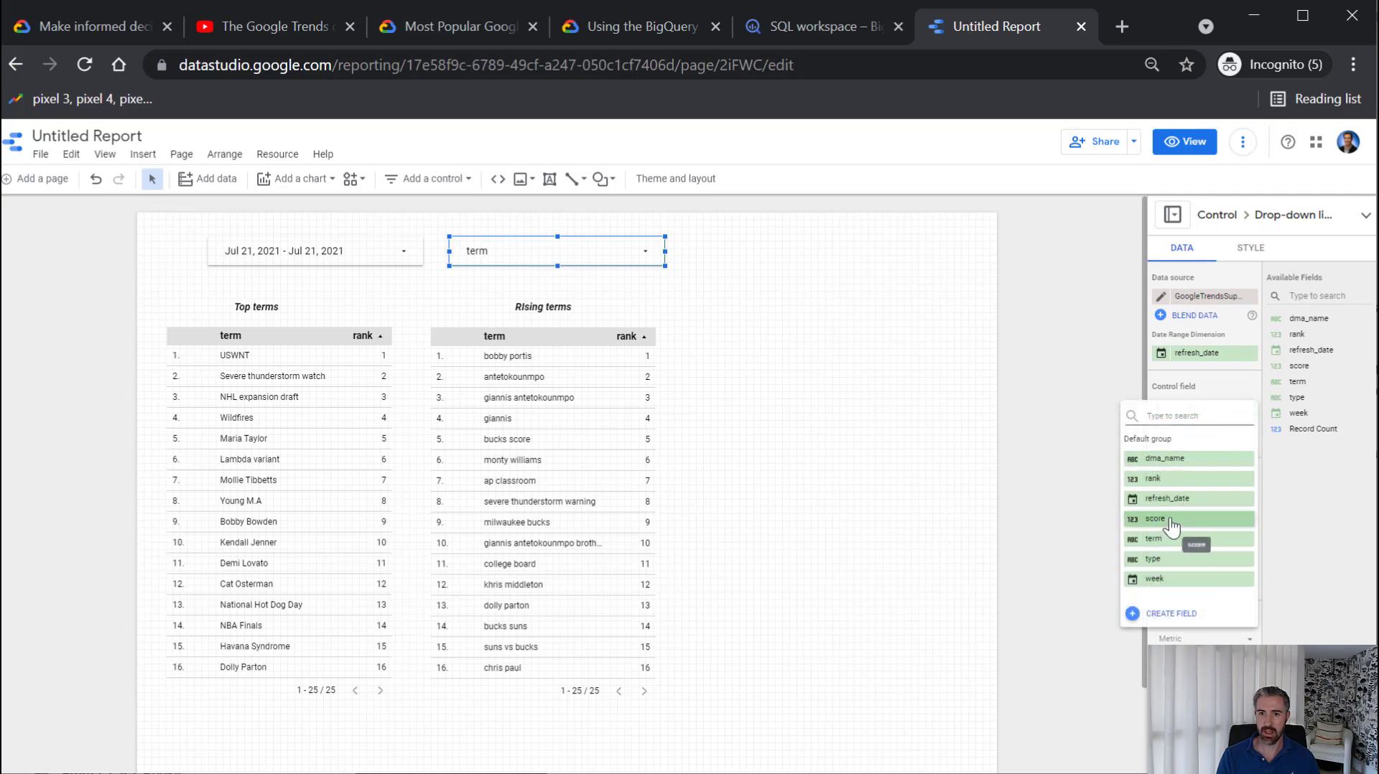
click(1178, 458)
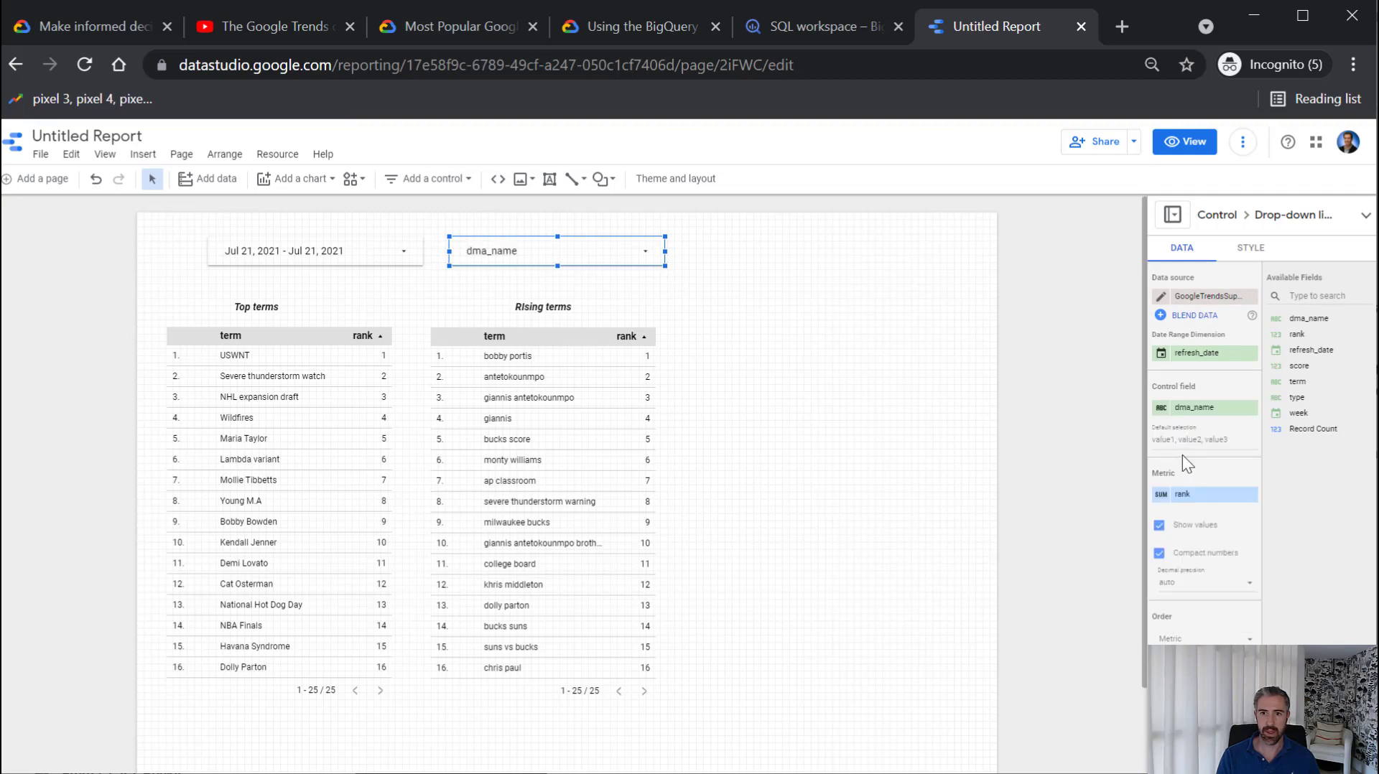
Set the drop-down control's default selection to "New York NY"
click(1184, 441)
text(New York NY)
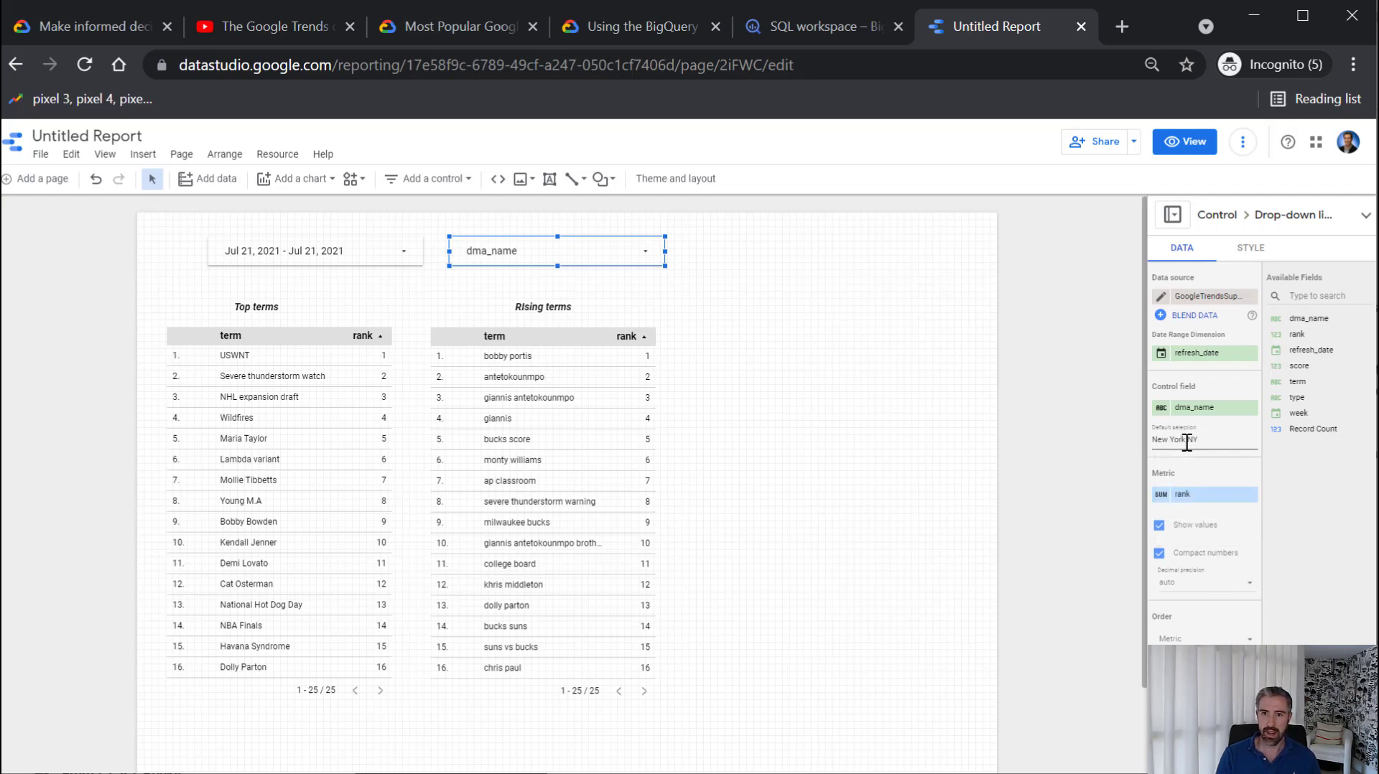
key(Return)
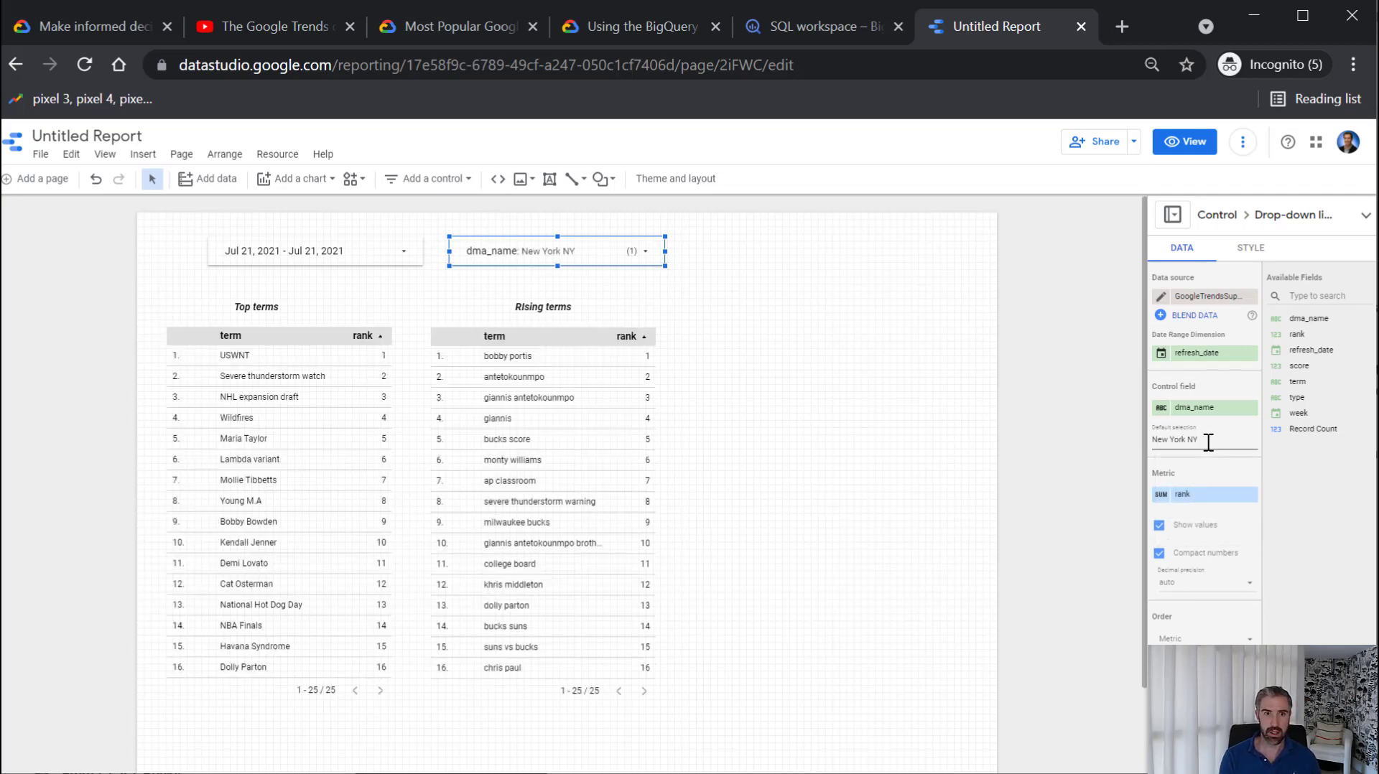
click(825, 408)
Shift the top and rising terms tables together slightly to the left on the canvas
click(381, 384)
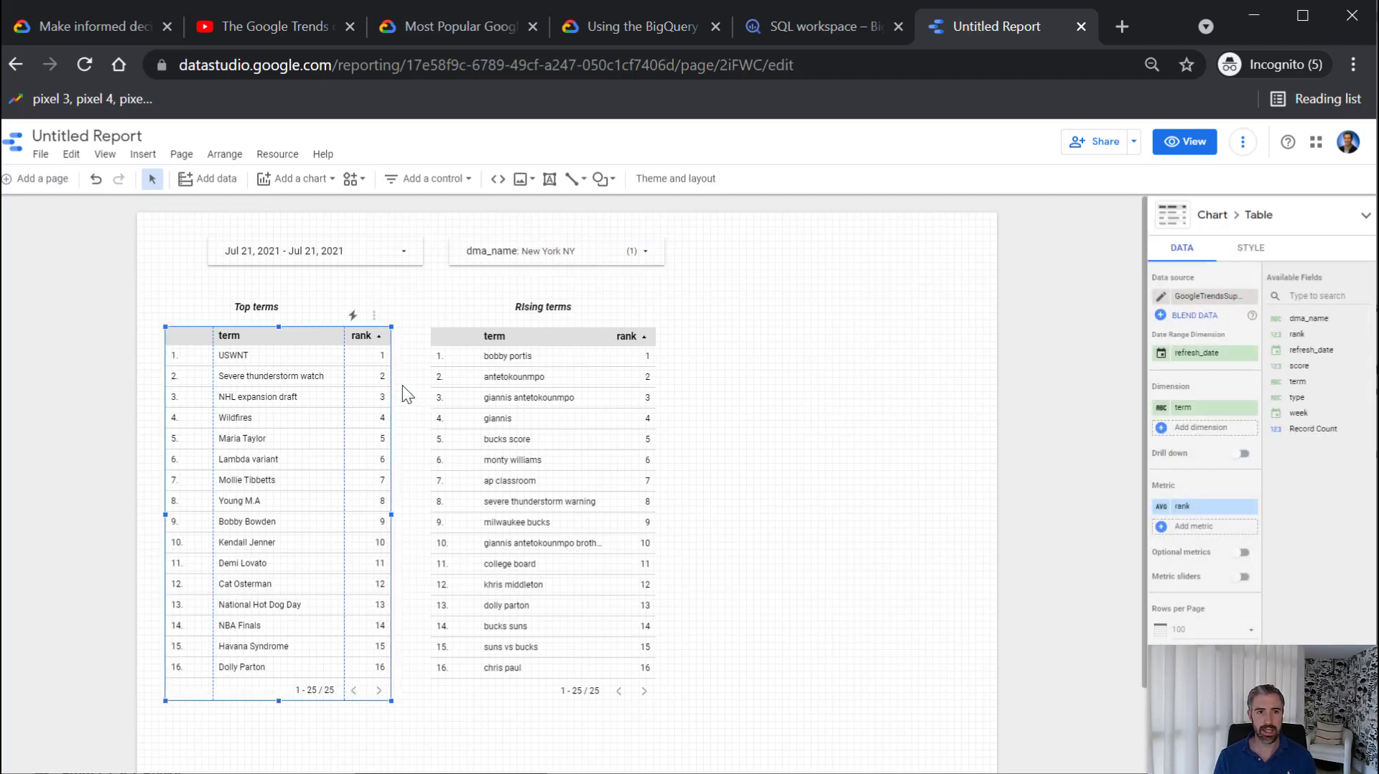
click(436, 408)
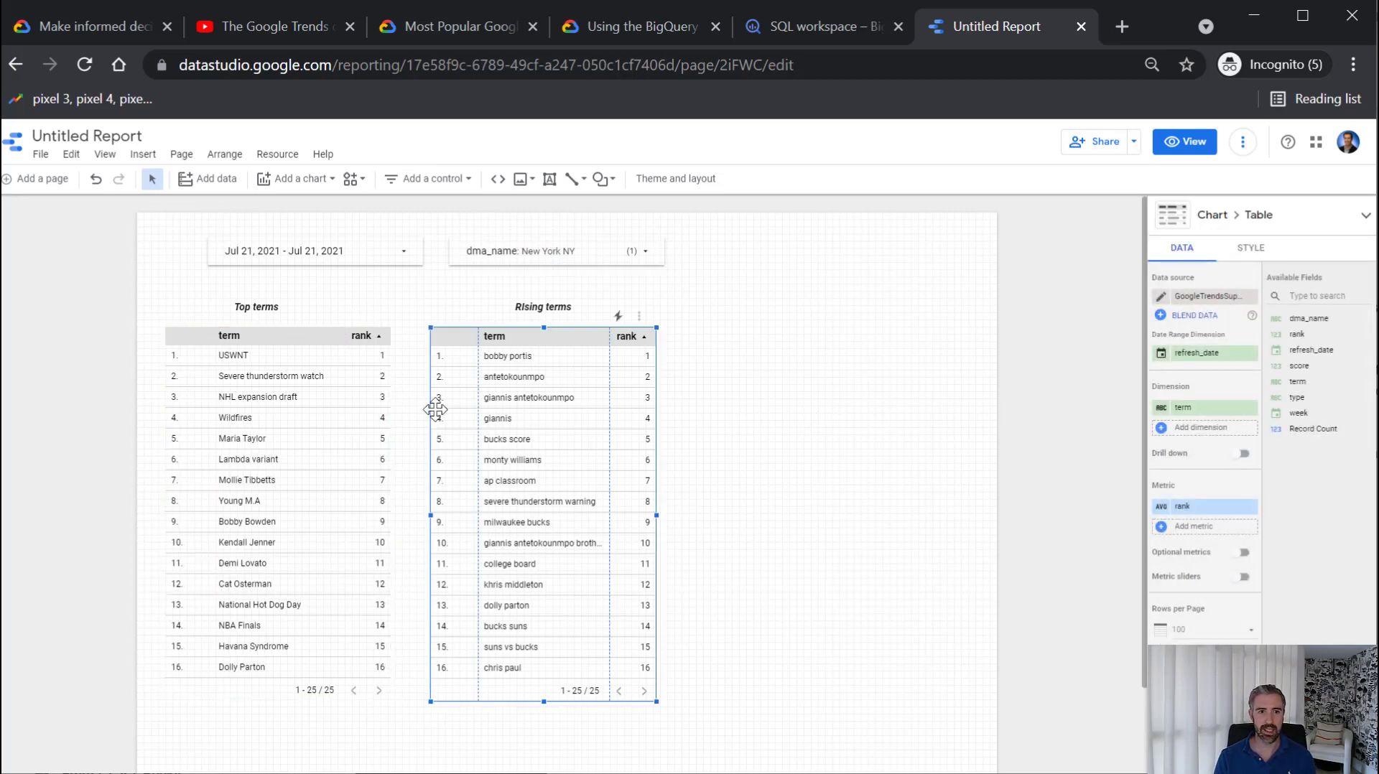
click(349, 415)
drag(389, 418, 381, 416)
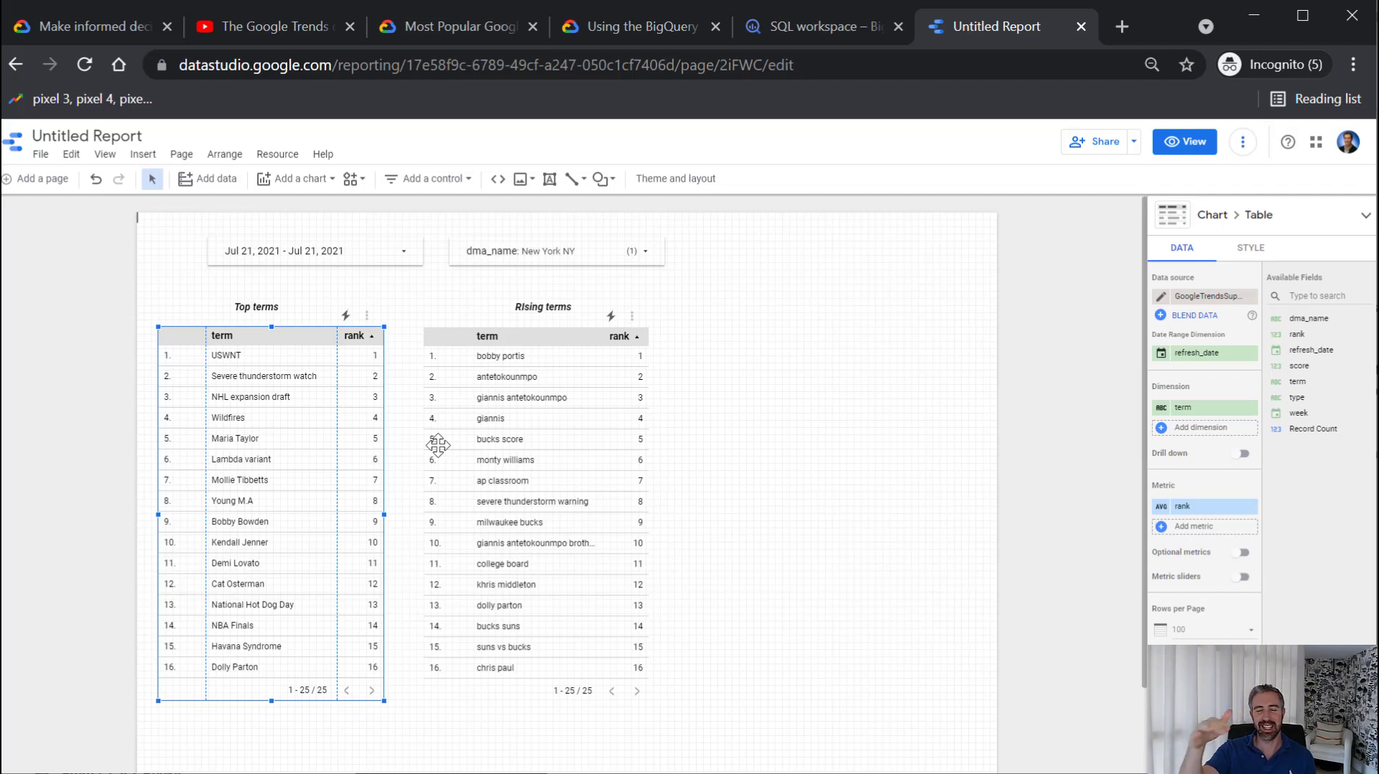
click(742, 449)
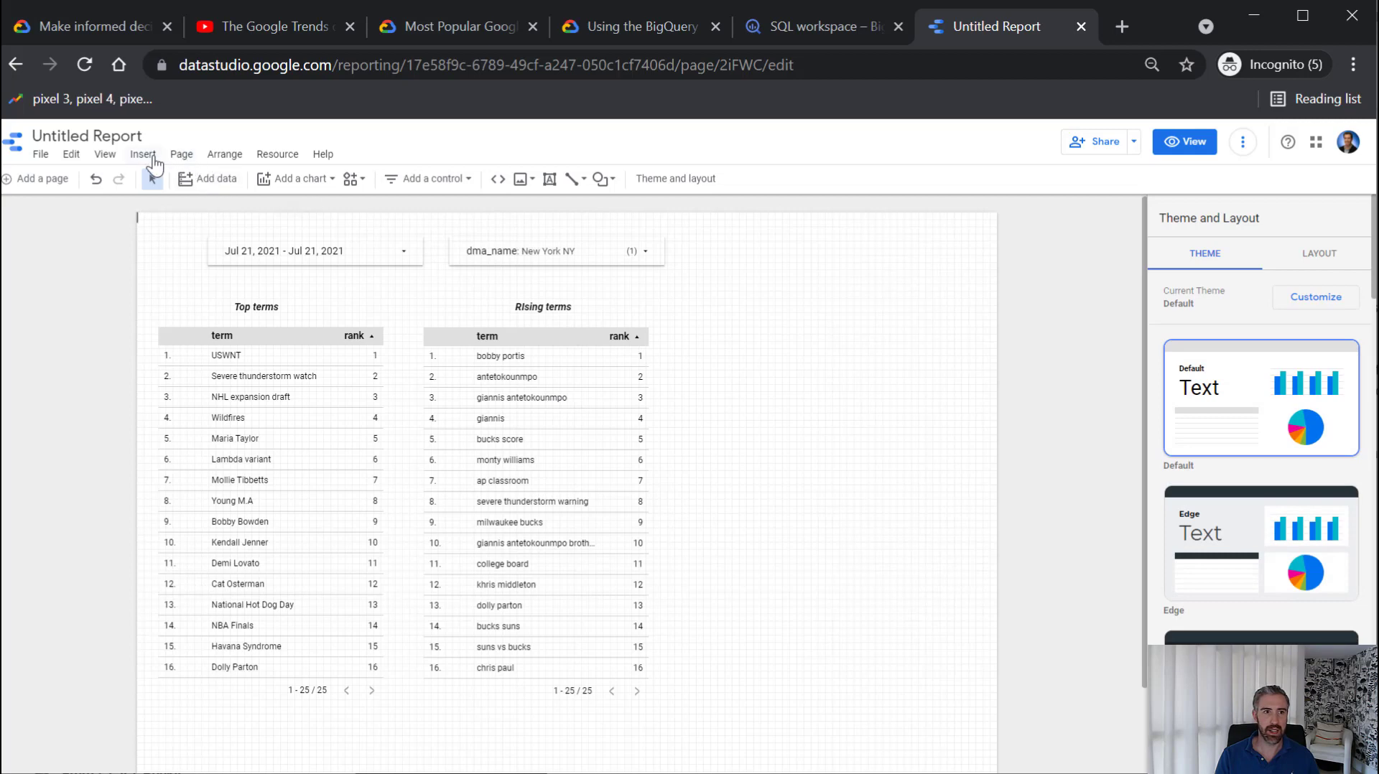
Add a line chart beside the rising terms table and set its dimension to week
click(286, 189)
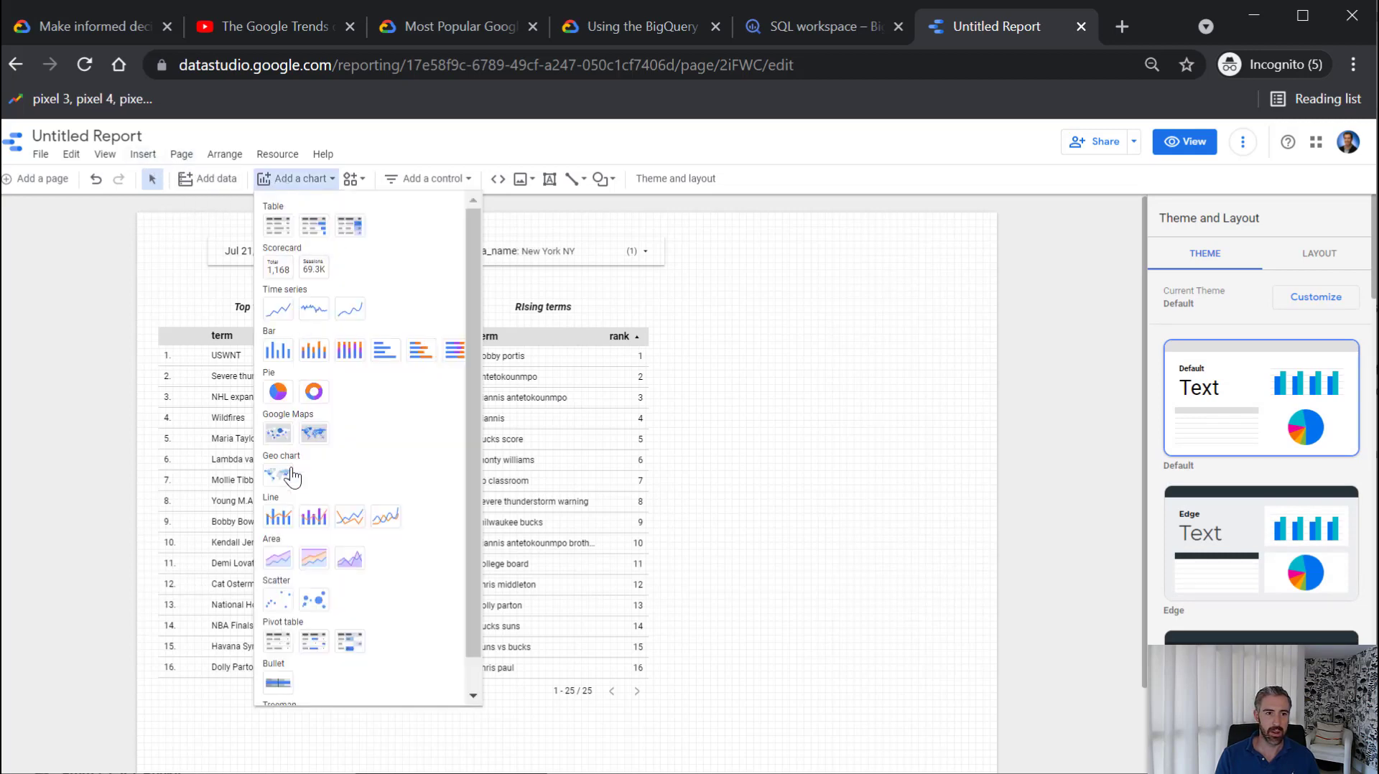
click(355, 525)
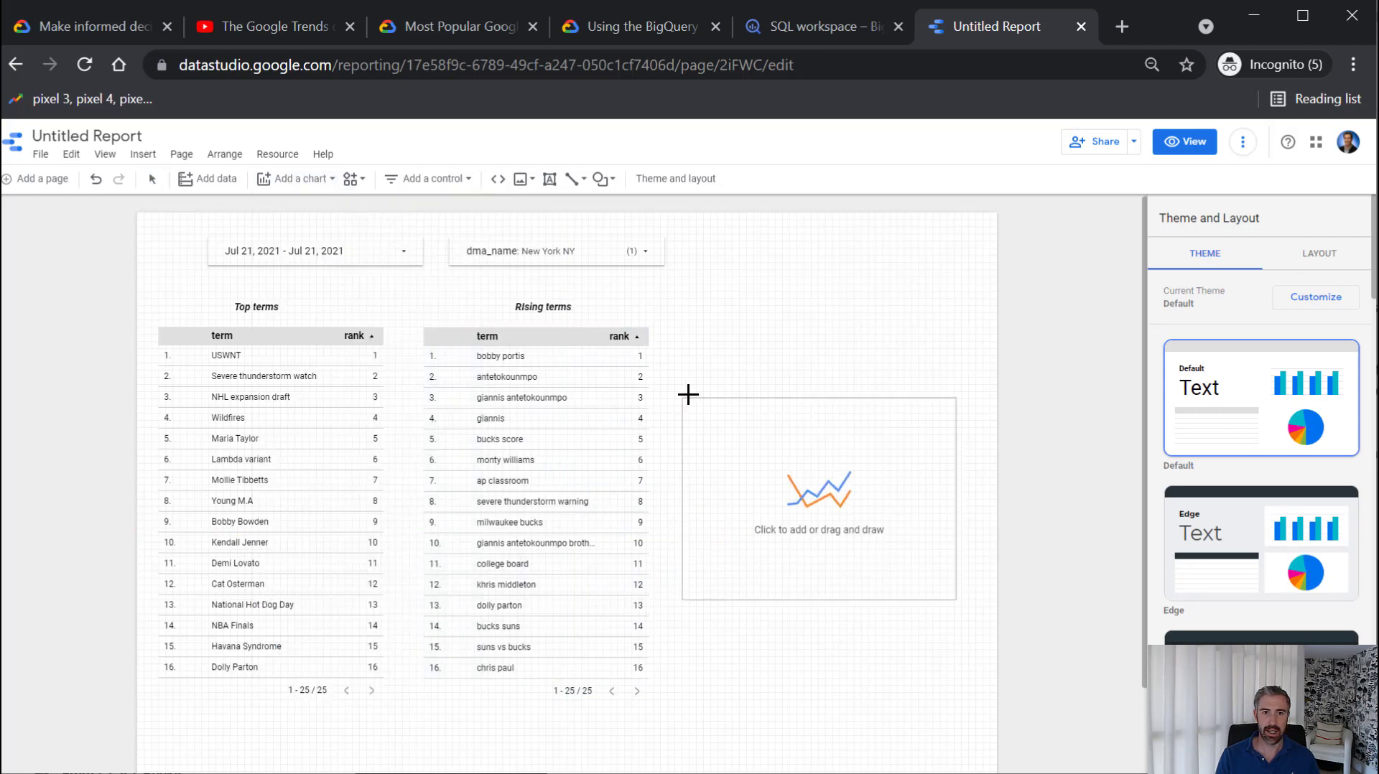
click(694, 326)
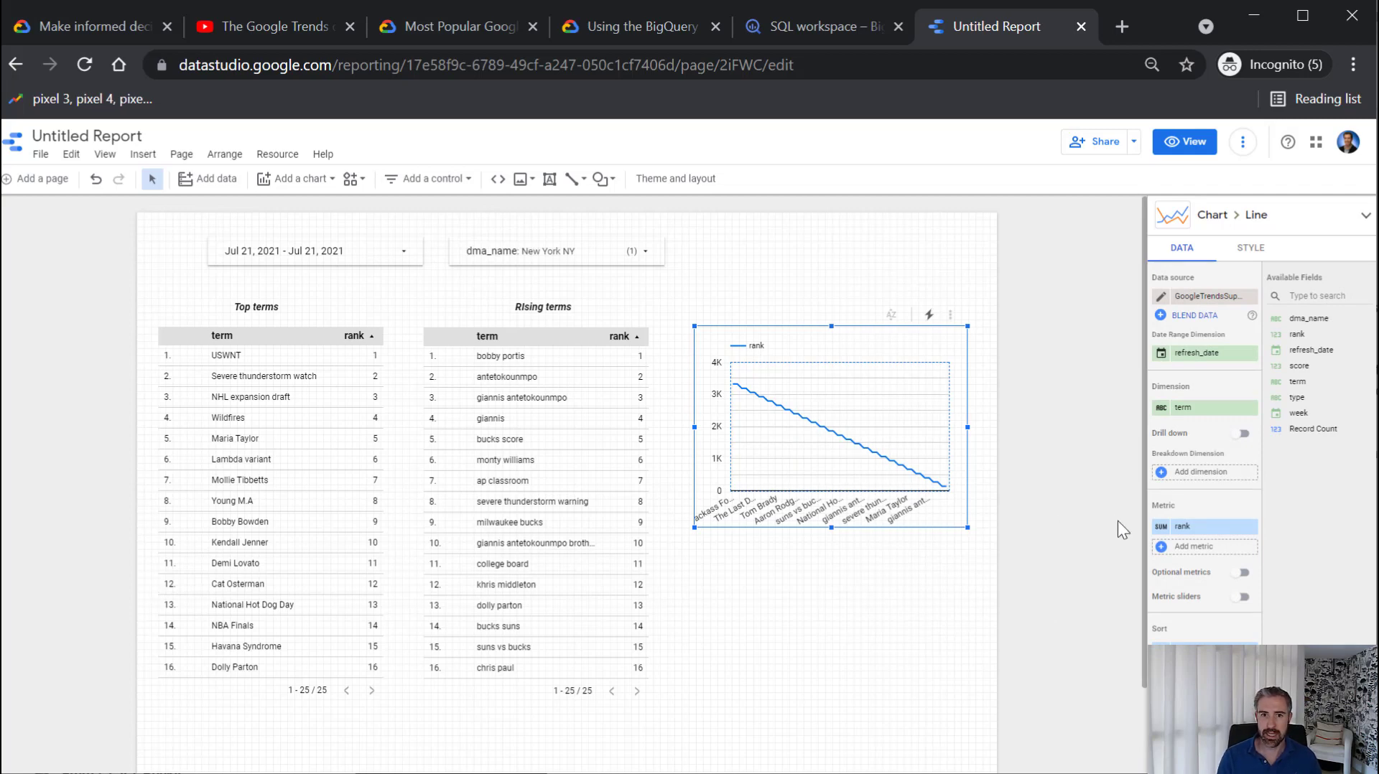
click(1215, 421)
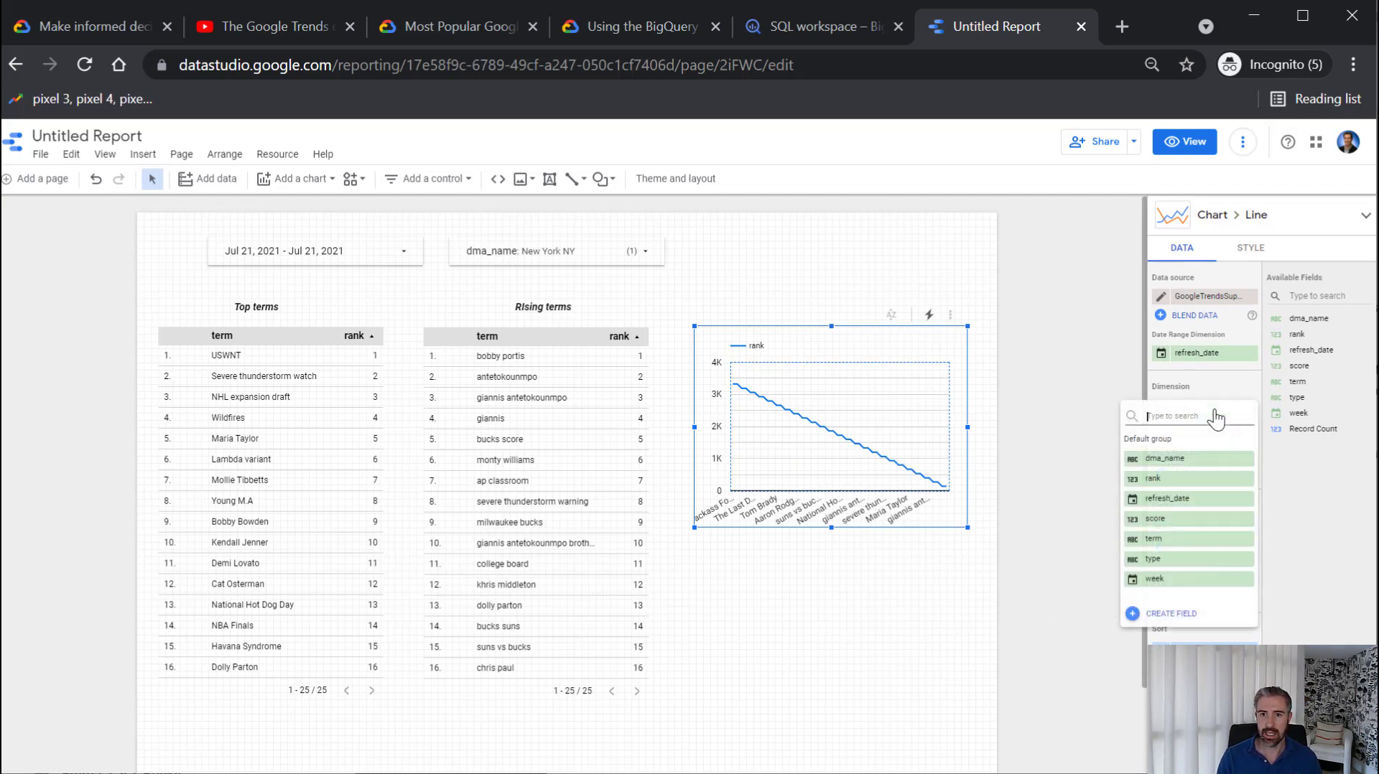
click(1171, 581)
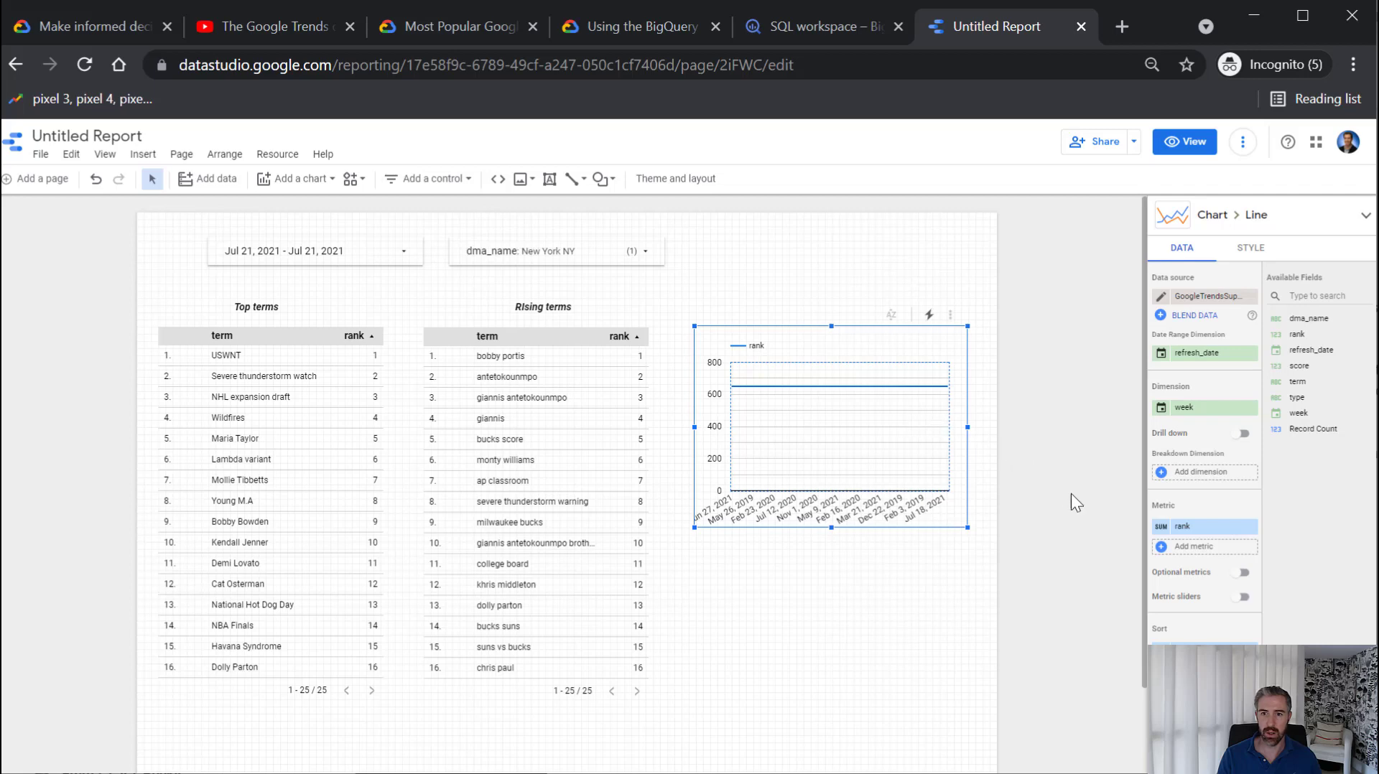
Set the line chart's metric to score and its breakdown dimension to term
click(1236, 532)
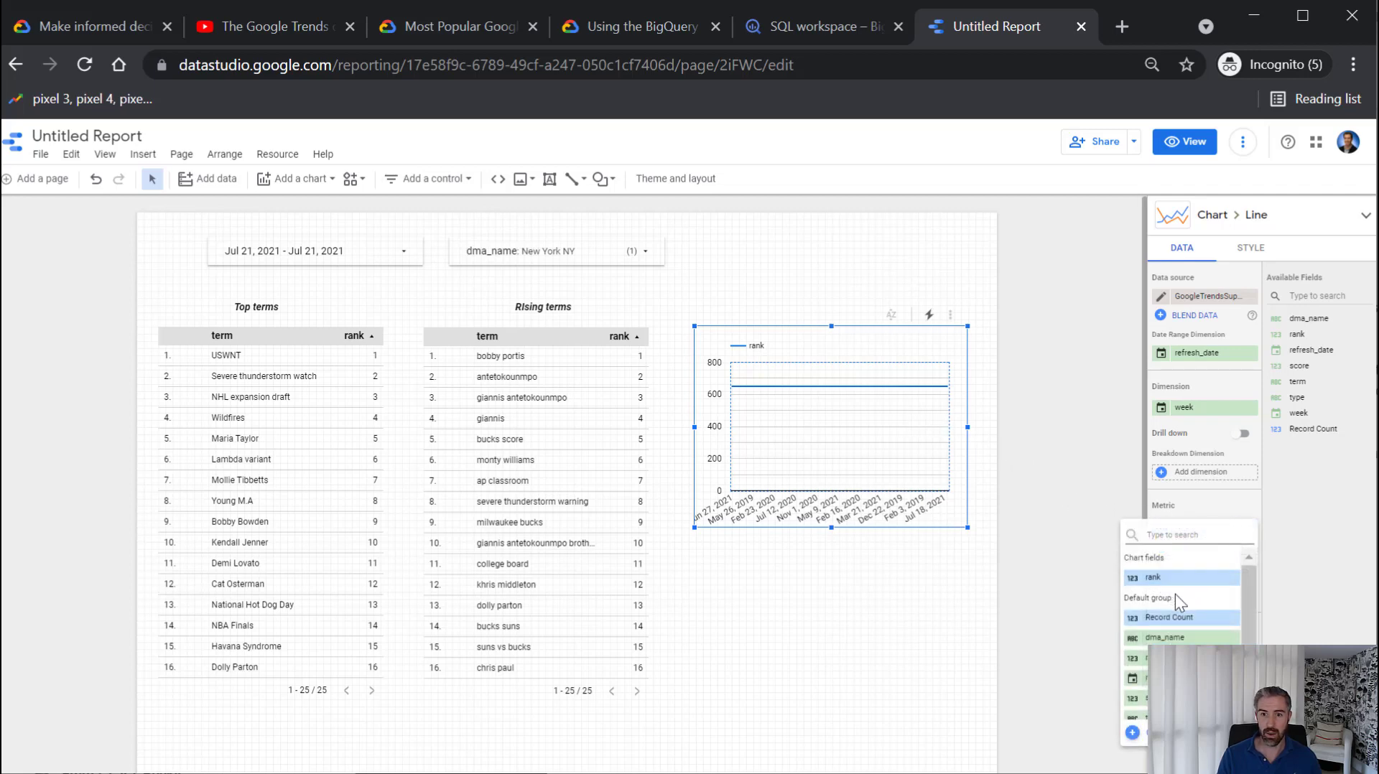
scroll(1175, 593, down, 1)
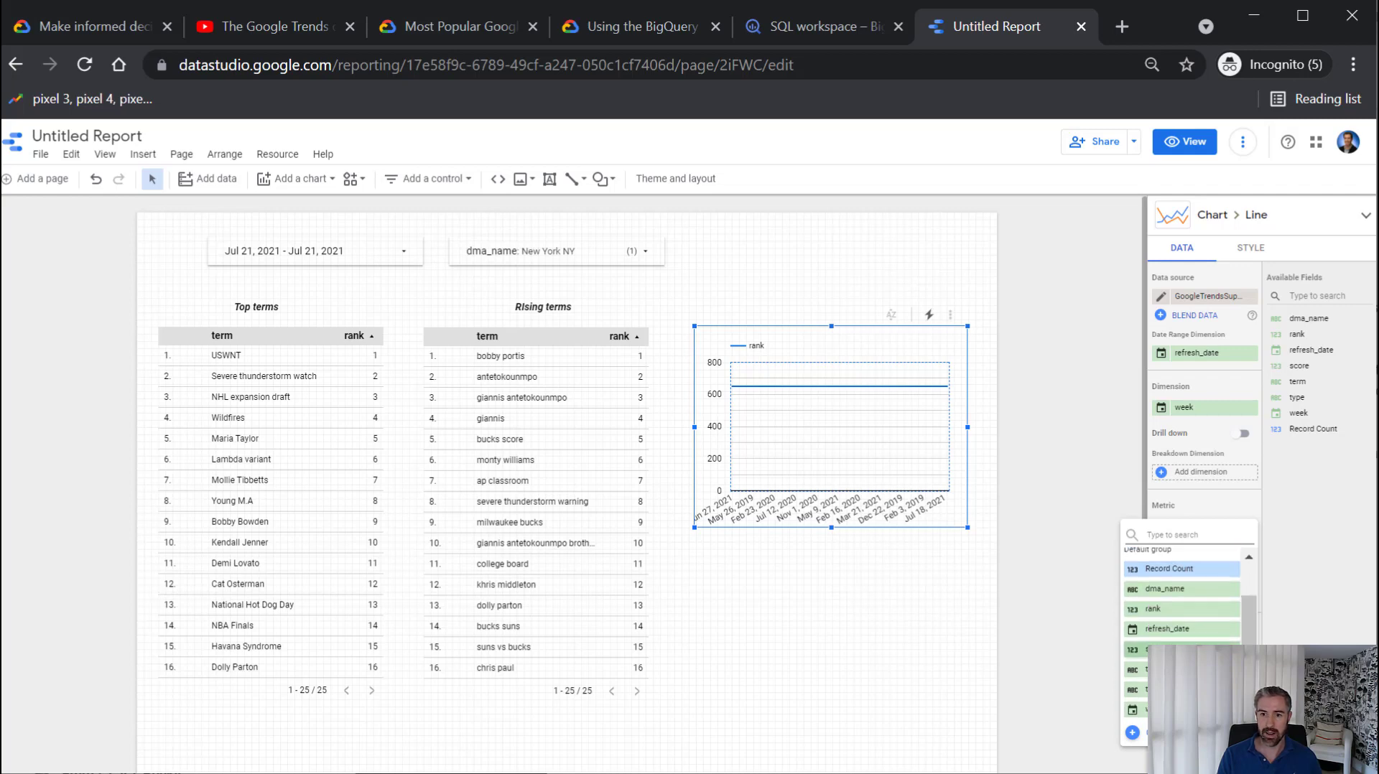
click(1181, 649)
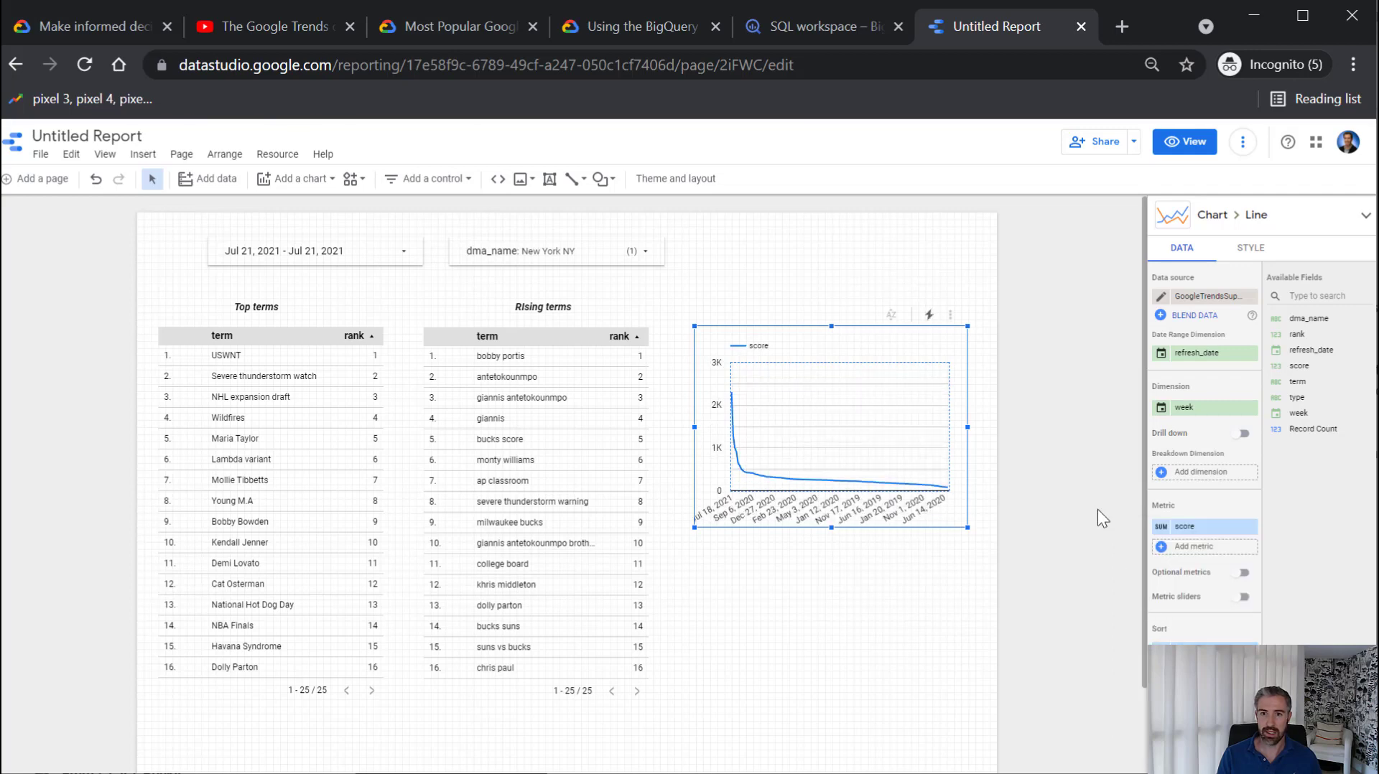
click(1169, 476)
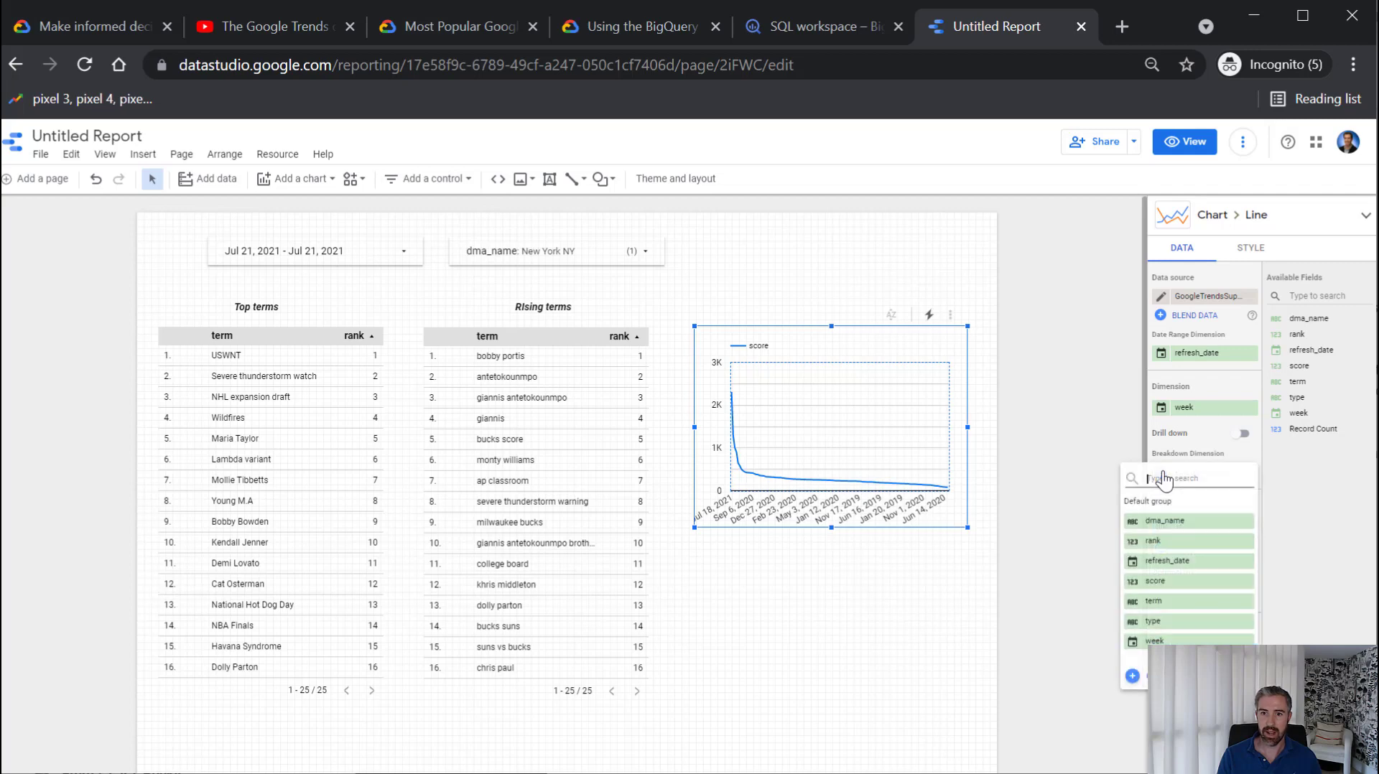
click(1174, 602)
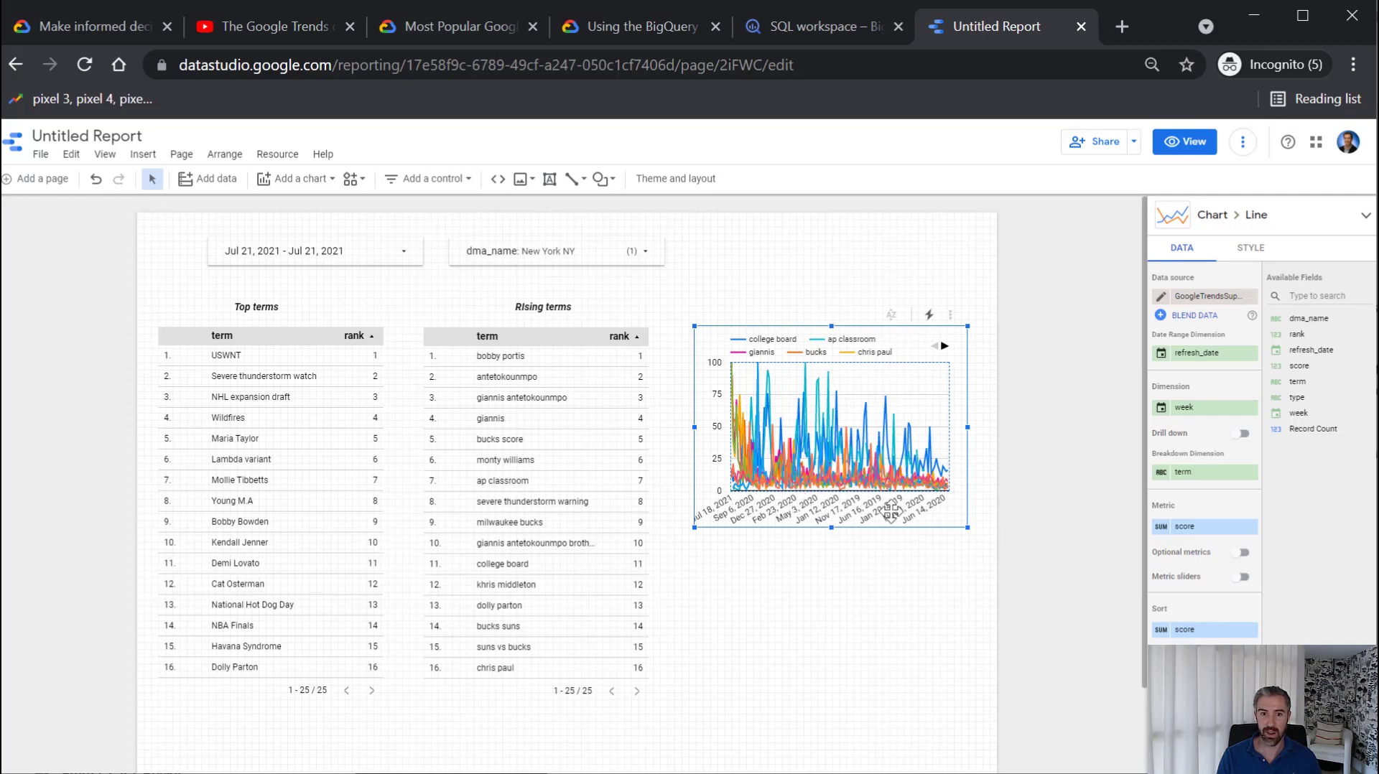
Sort the line chart by week in ascending order
scroll(1074, 563, down, 2)
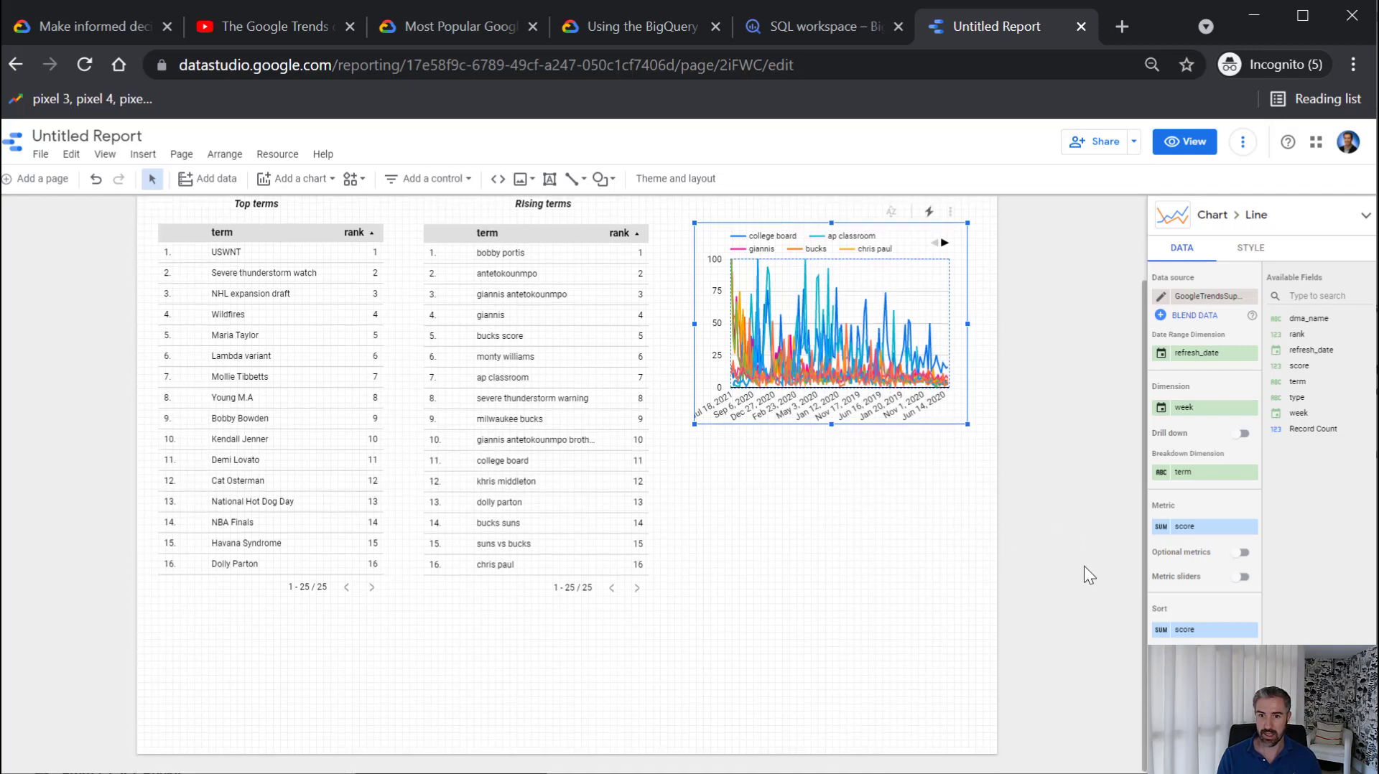
scroll(1199, 560, down, 2)
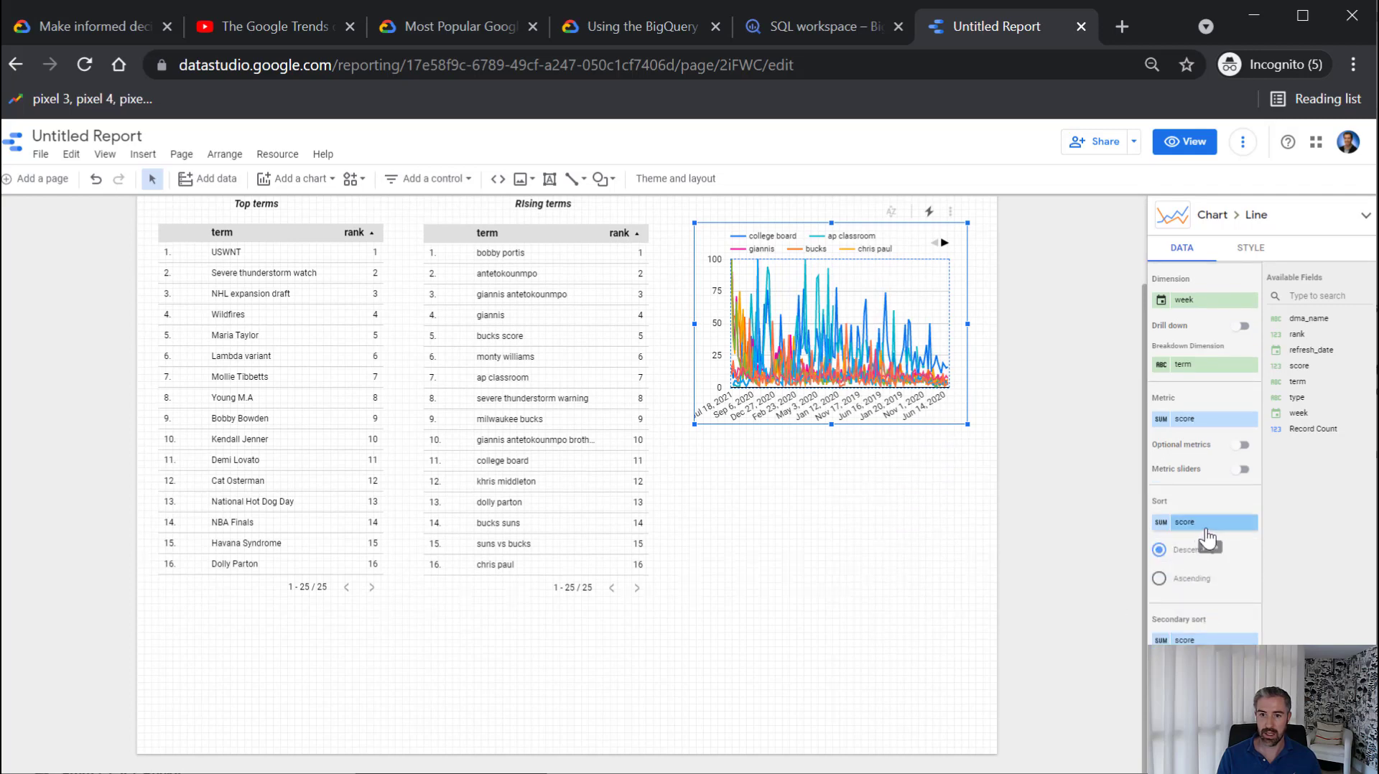
click(1232, 526)
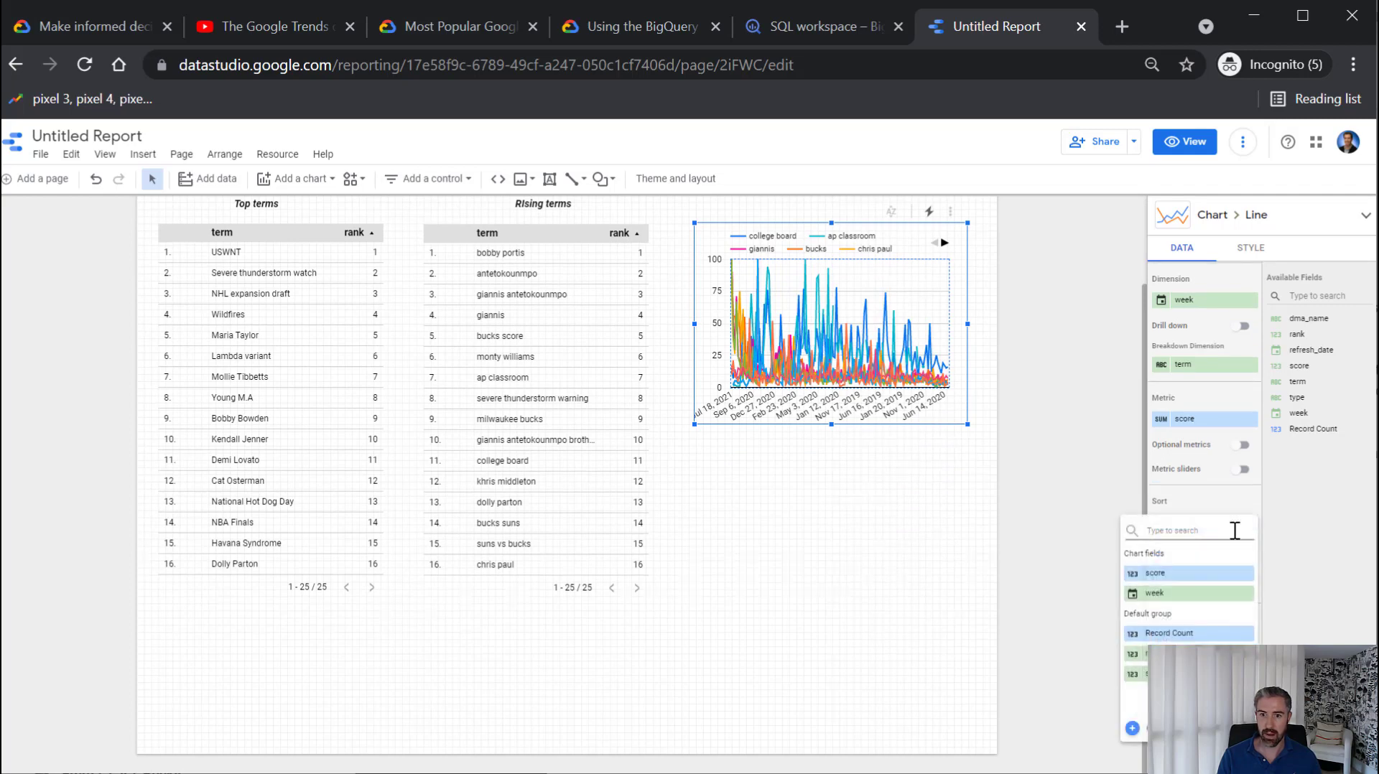
click(1205, 595)
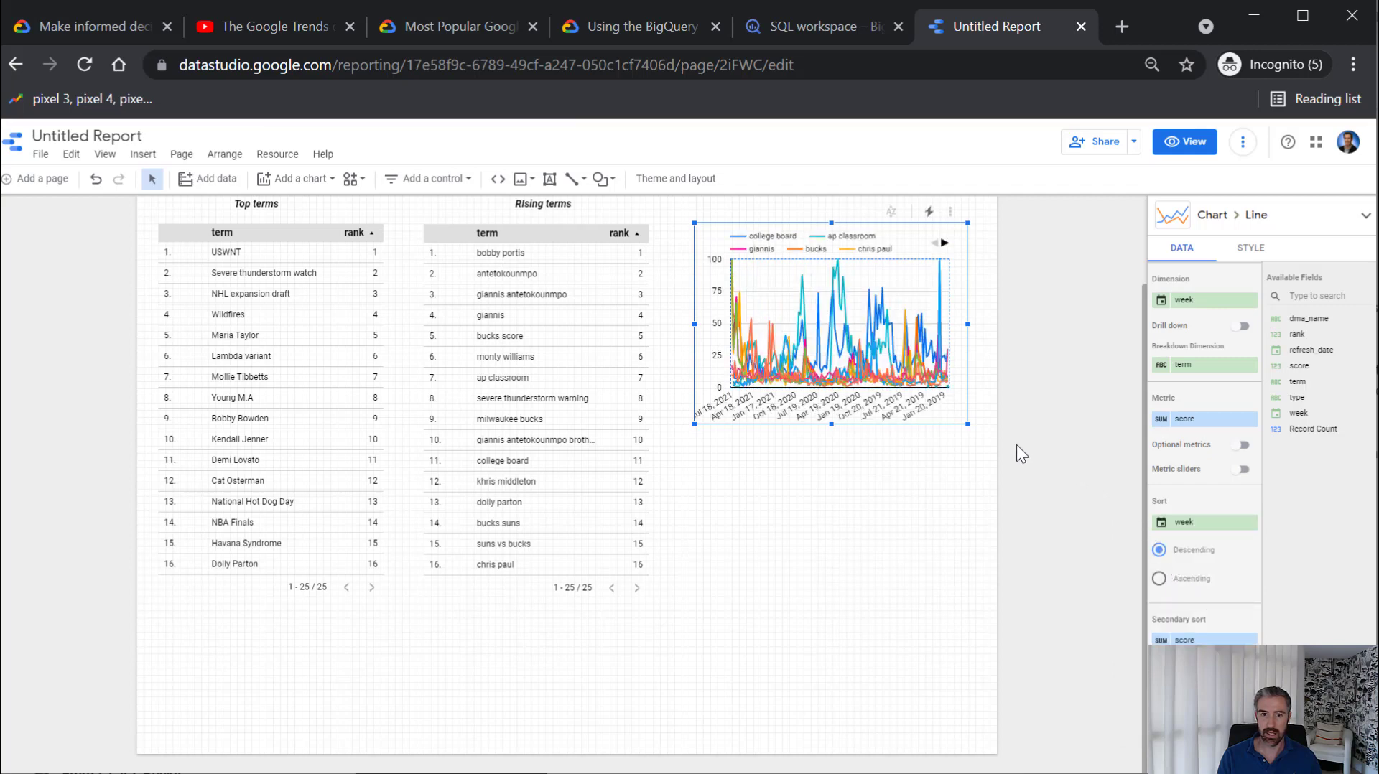
click(1159, 578)
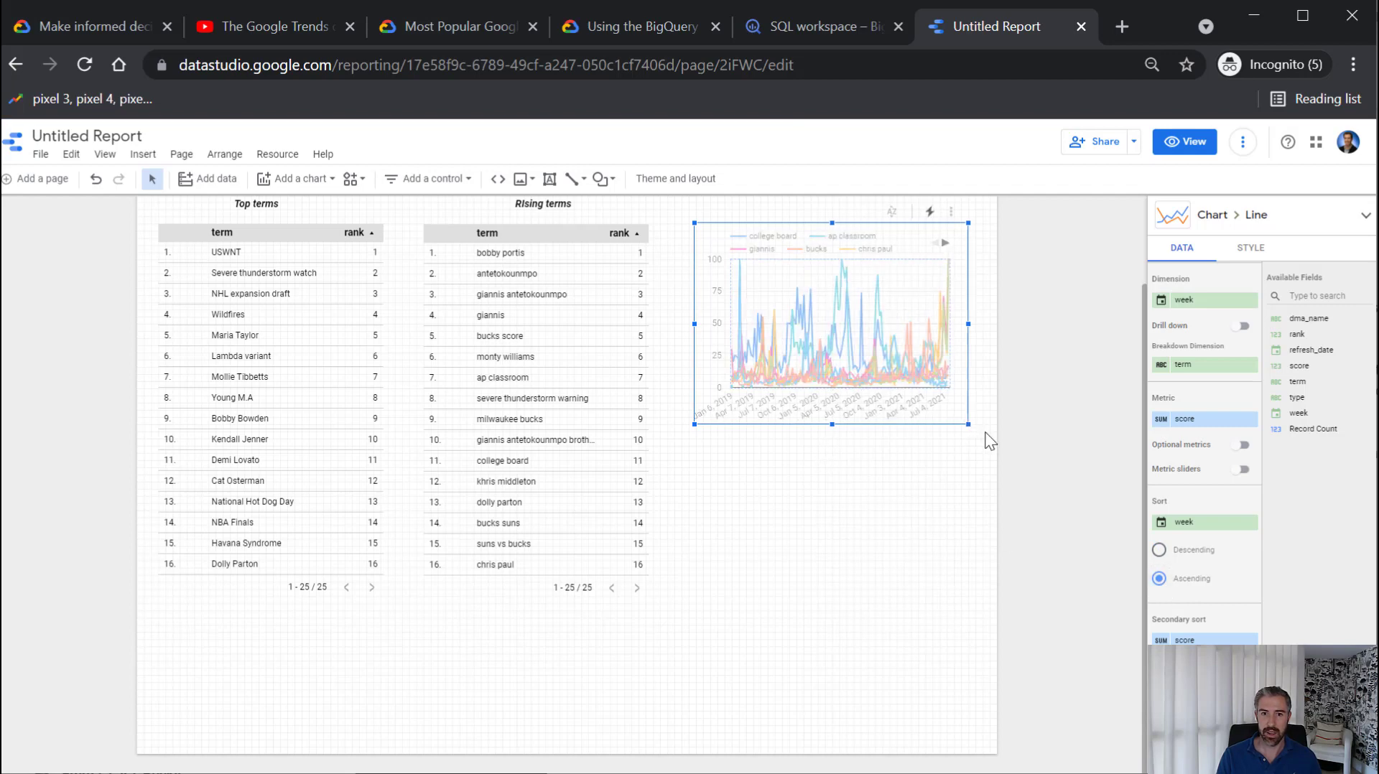
Remove the rank metric from the top terms table and narrow the table
click(377, 418)
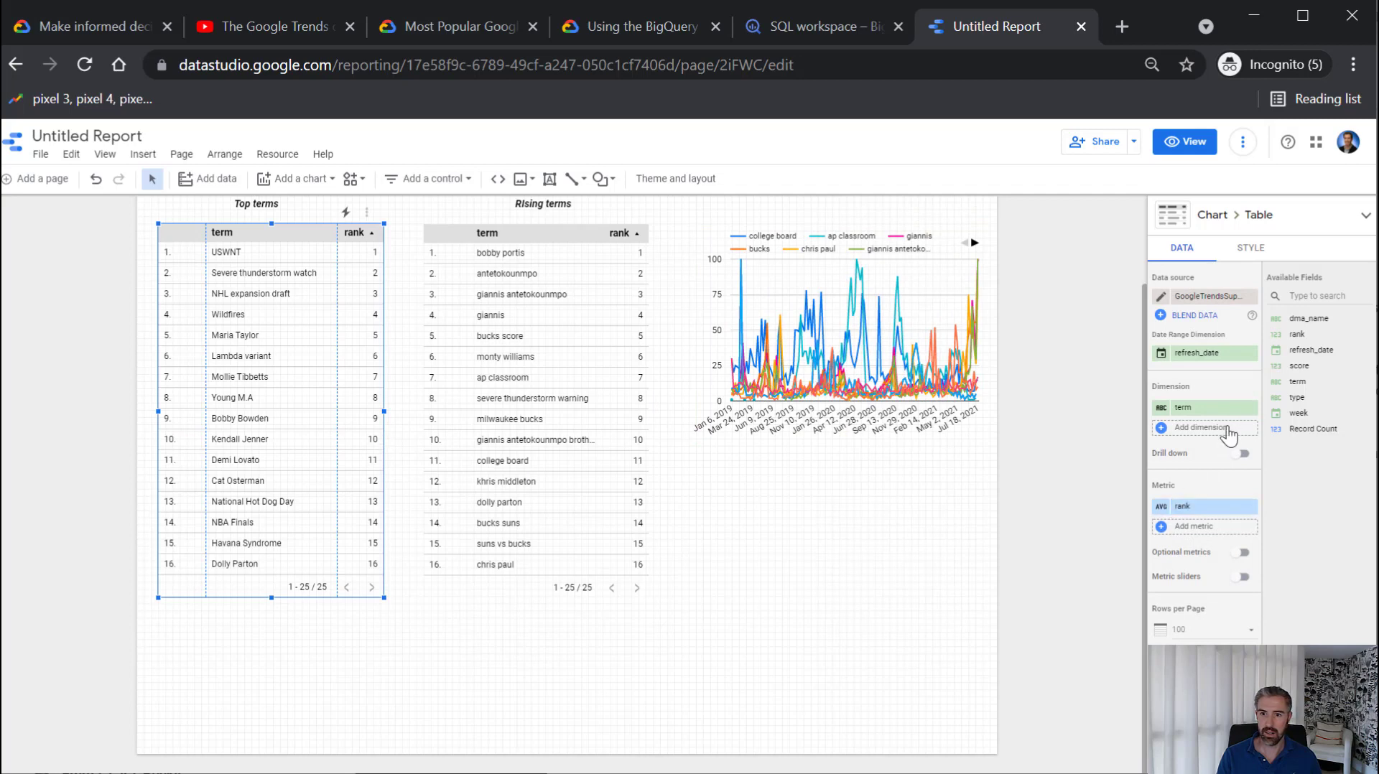
click(1250, 505)
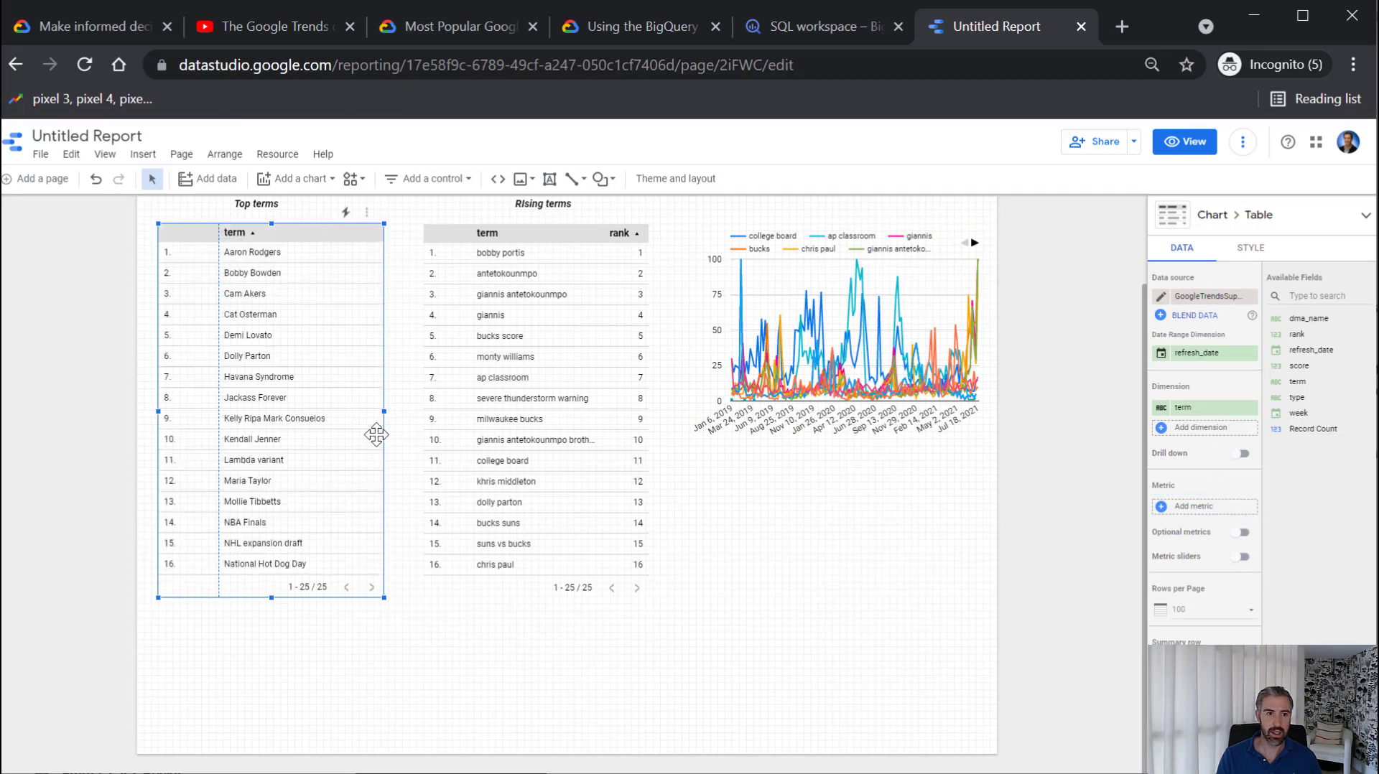
drag(384, 412, 345, 409)
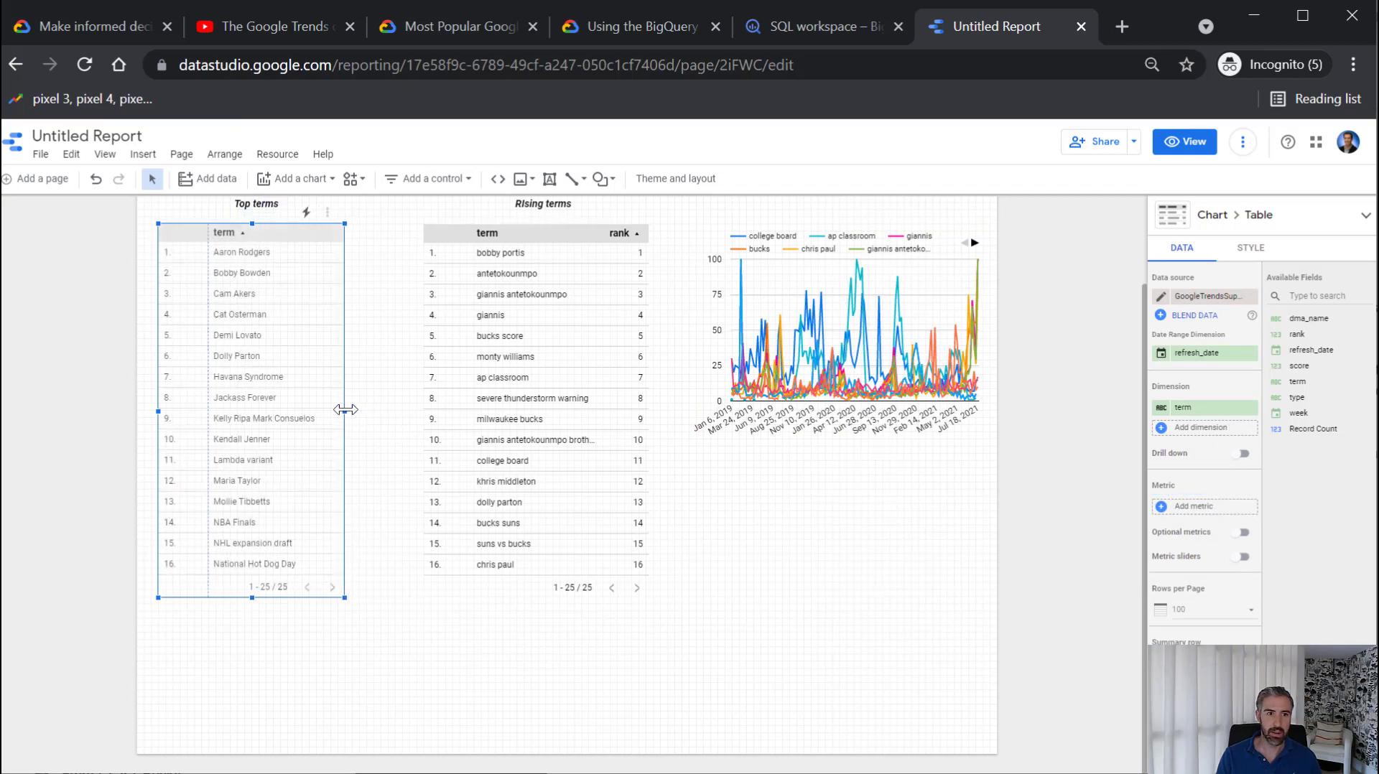
Remove the rank metric from the rising terms table and narrow the table
click(575, 413)
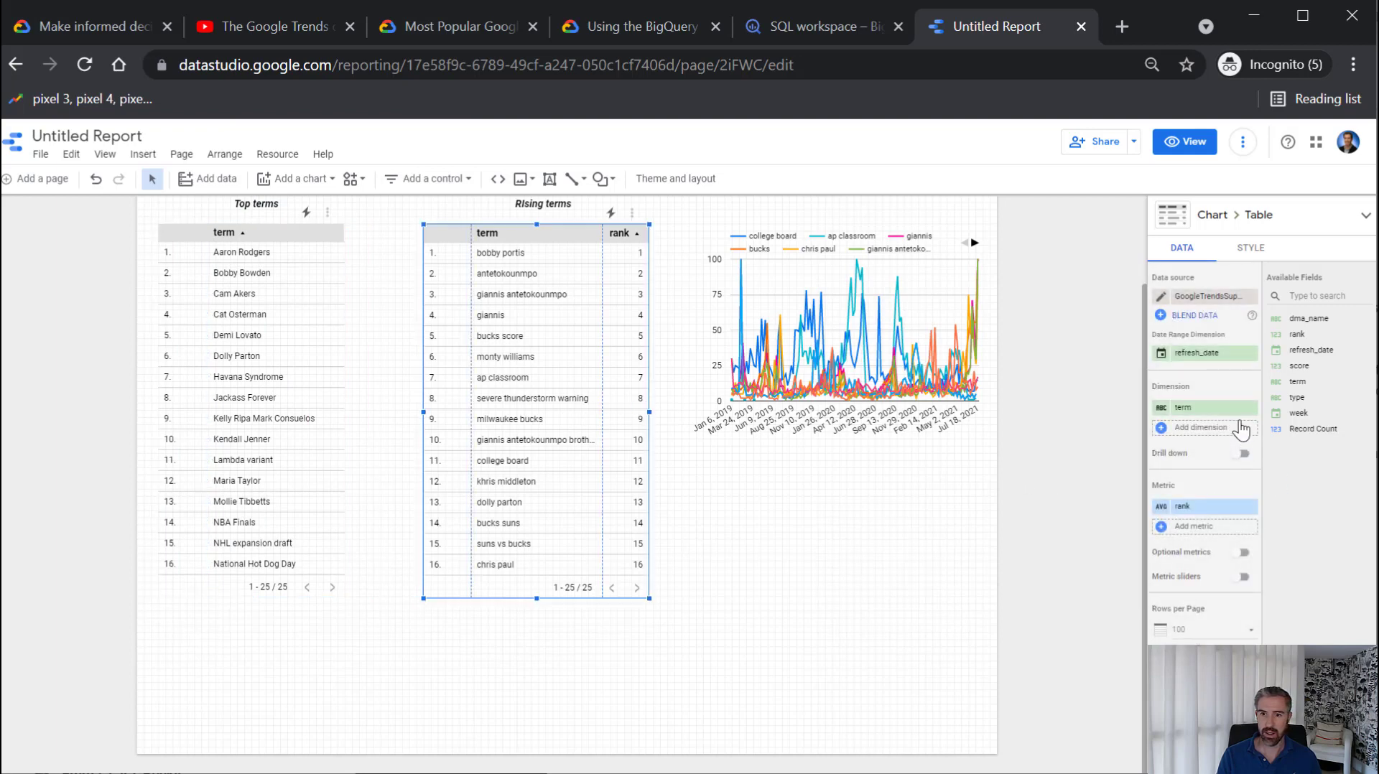
click(1250, 506)
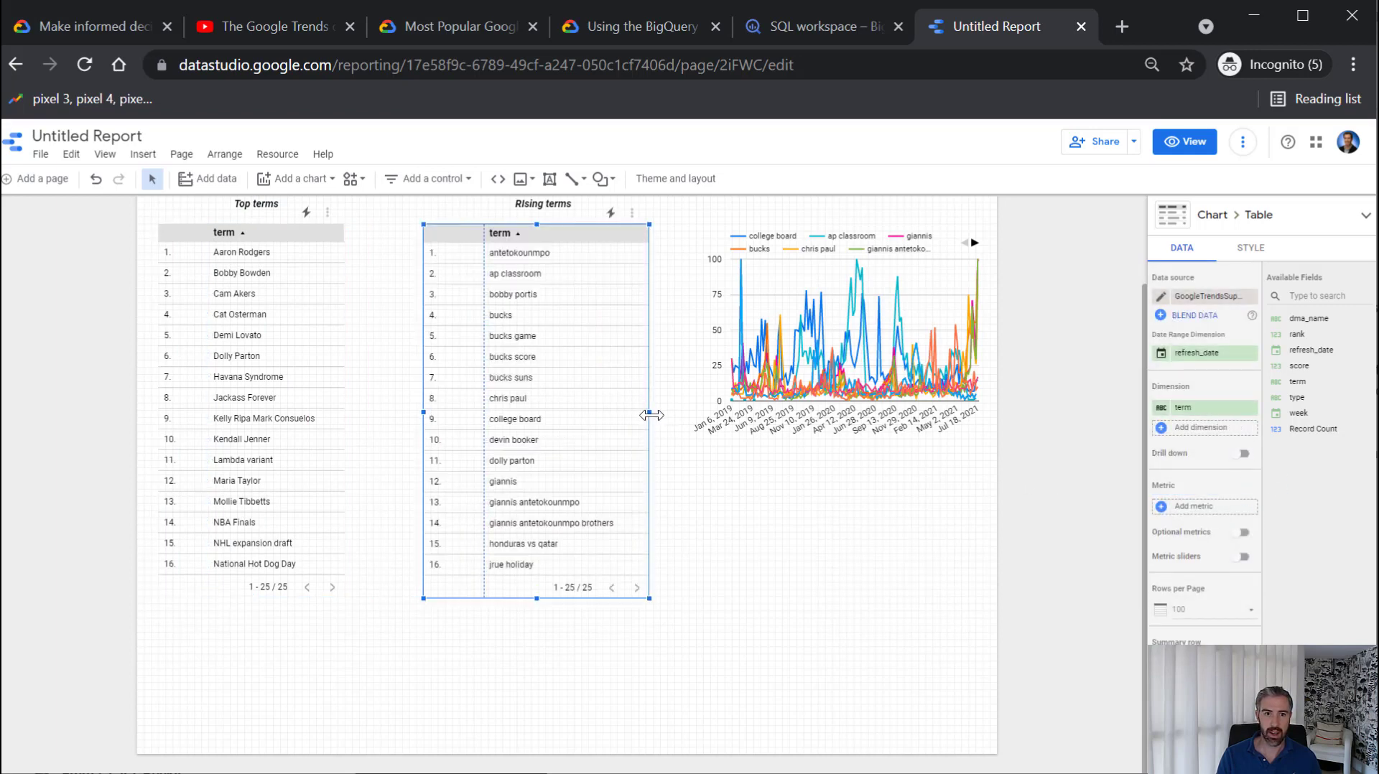
drag(650, 412, 603, 415)
Move the rising terms table and its heading closer to the top terms table, keeping the heading above the table
drag(455, 230, 411, 237)
scroll(410, 237, up, 3)
click(528, 307)
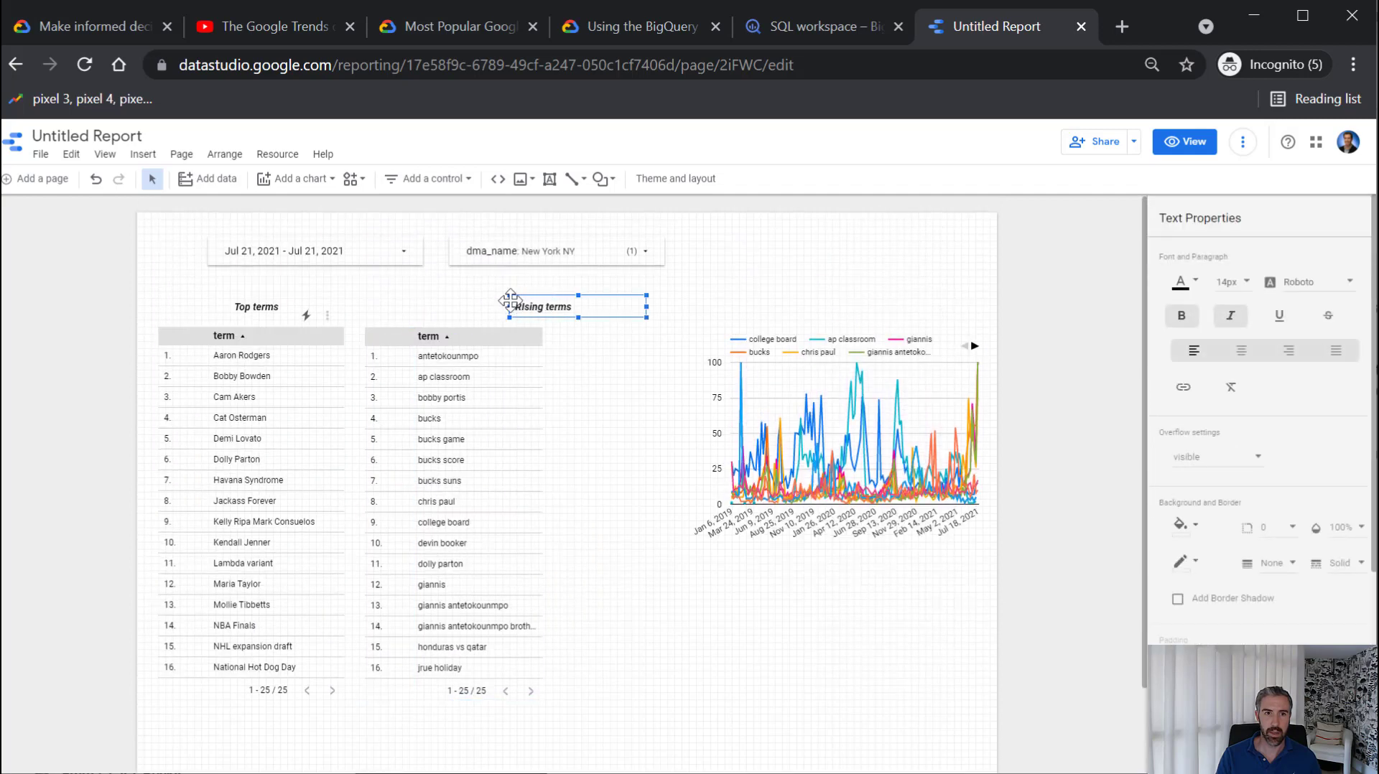
drag(510, 301, 406, 300)
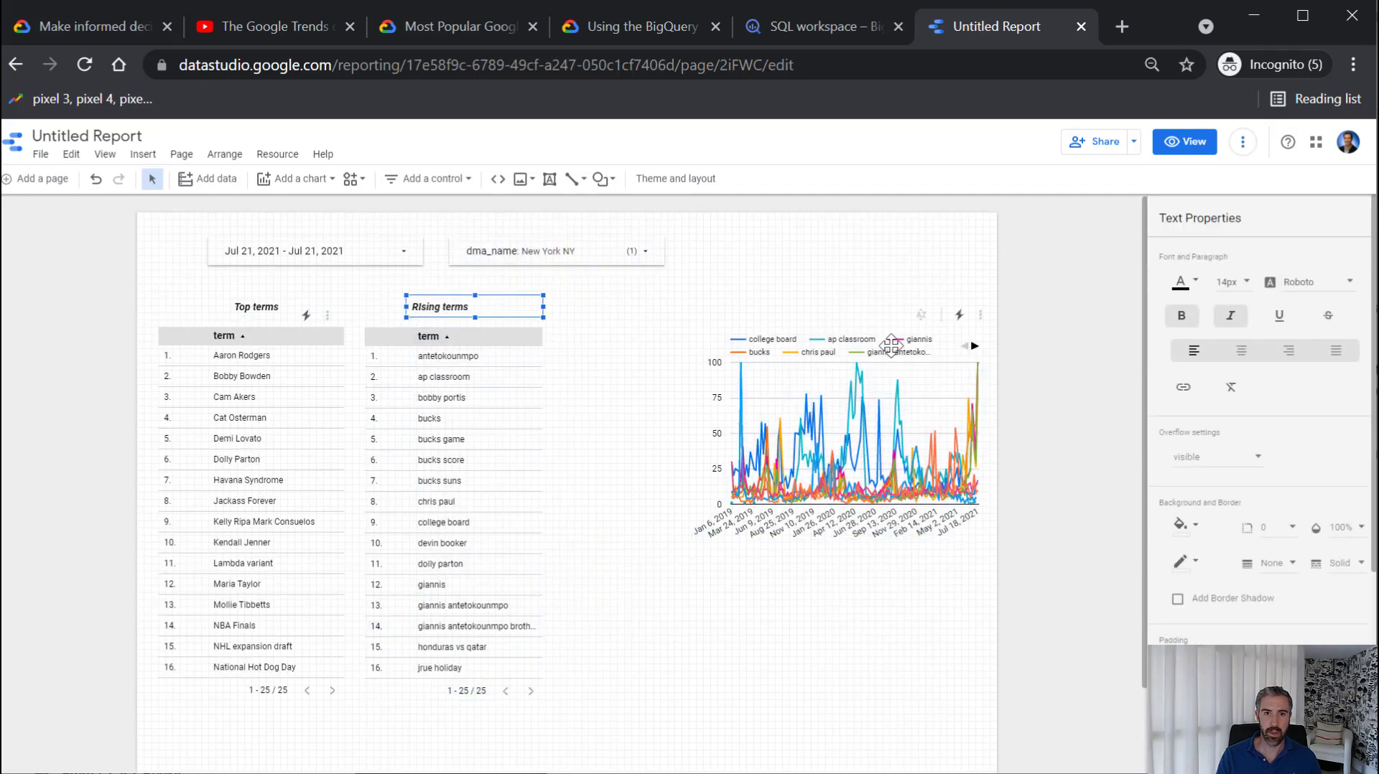
Enlarge the line chart to fill the space beside the rising terms table and lower it slightly to sit below the heading row
click(757, 337)
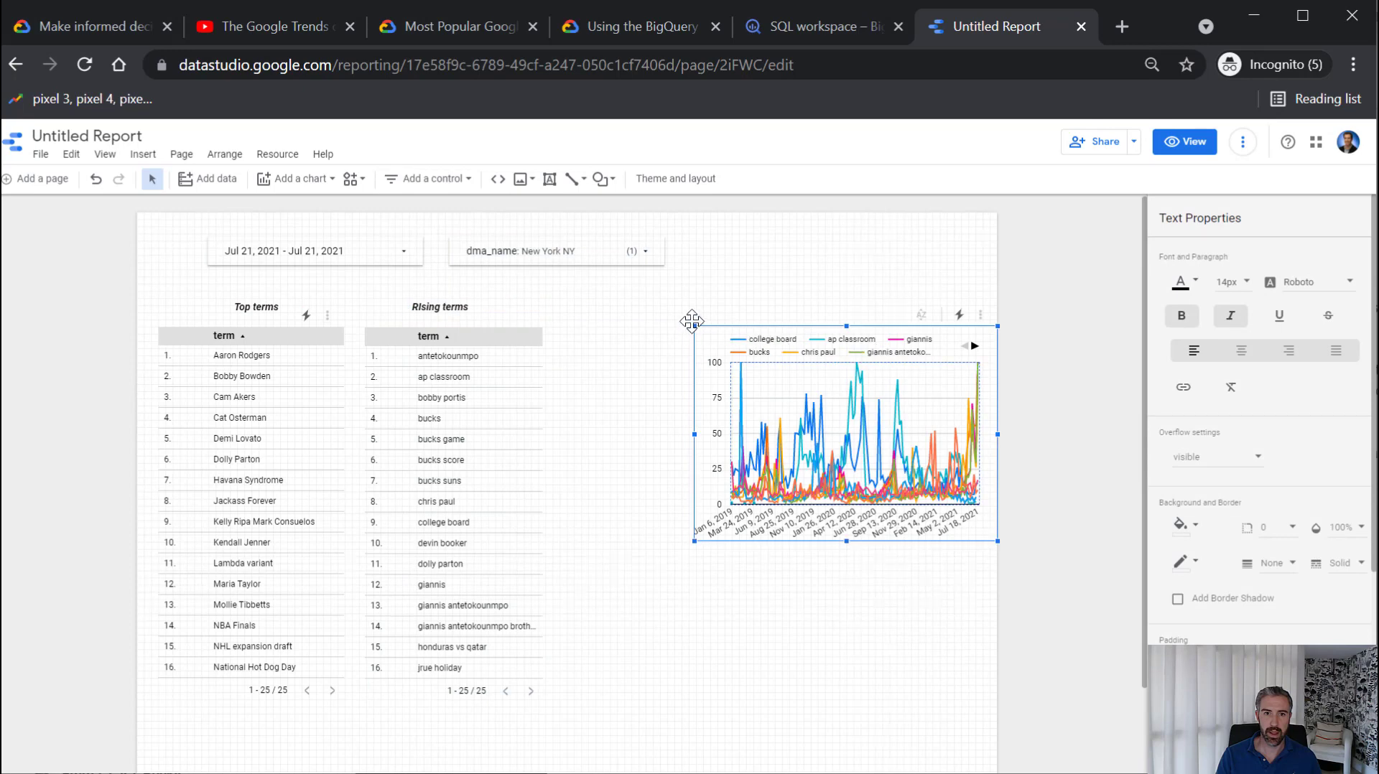
drag(693, 324, 582, 311)
drag(837, 315, 825, 317)
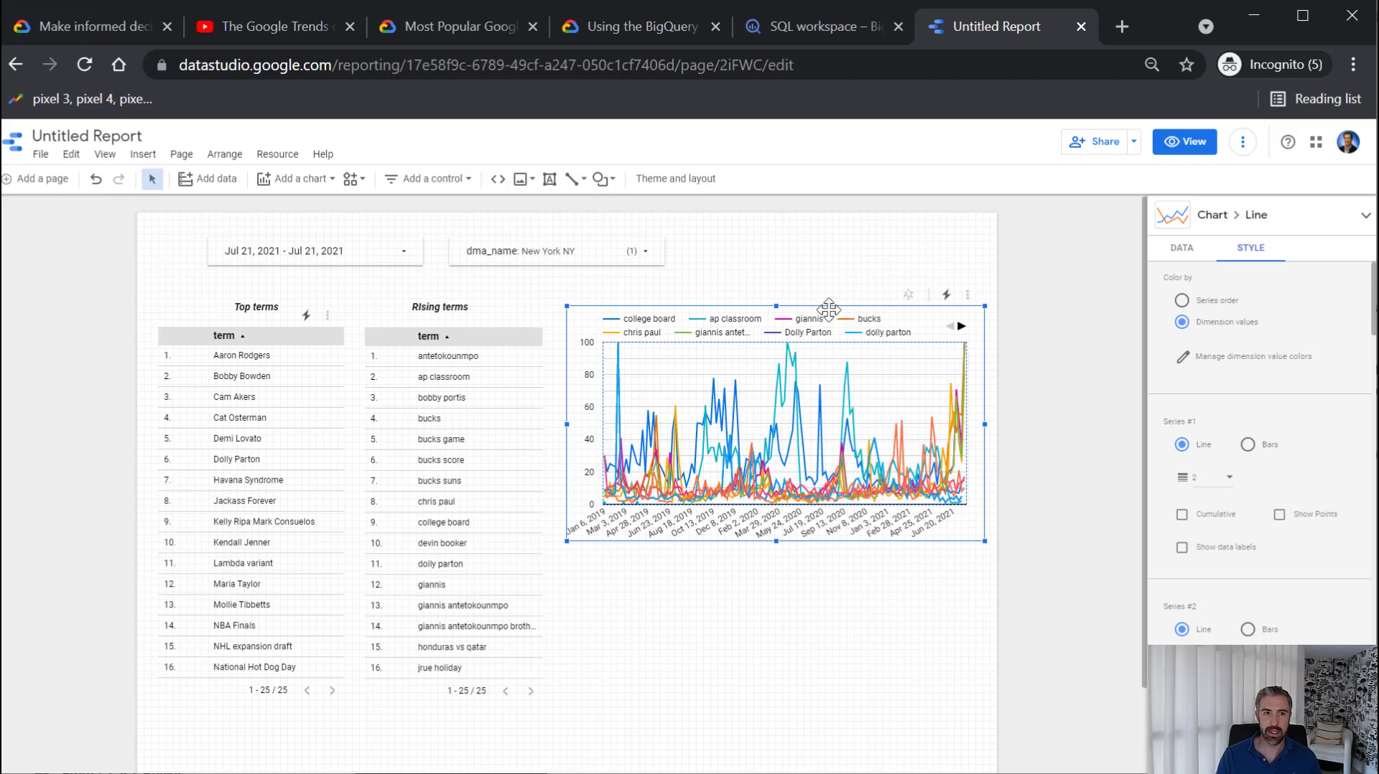
drag(829, 313, 831, 324)
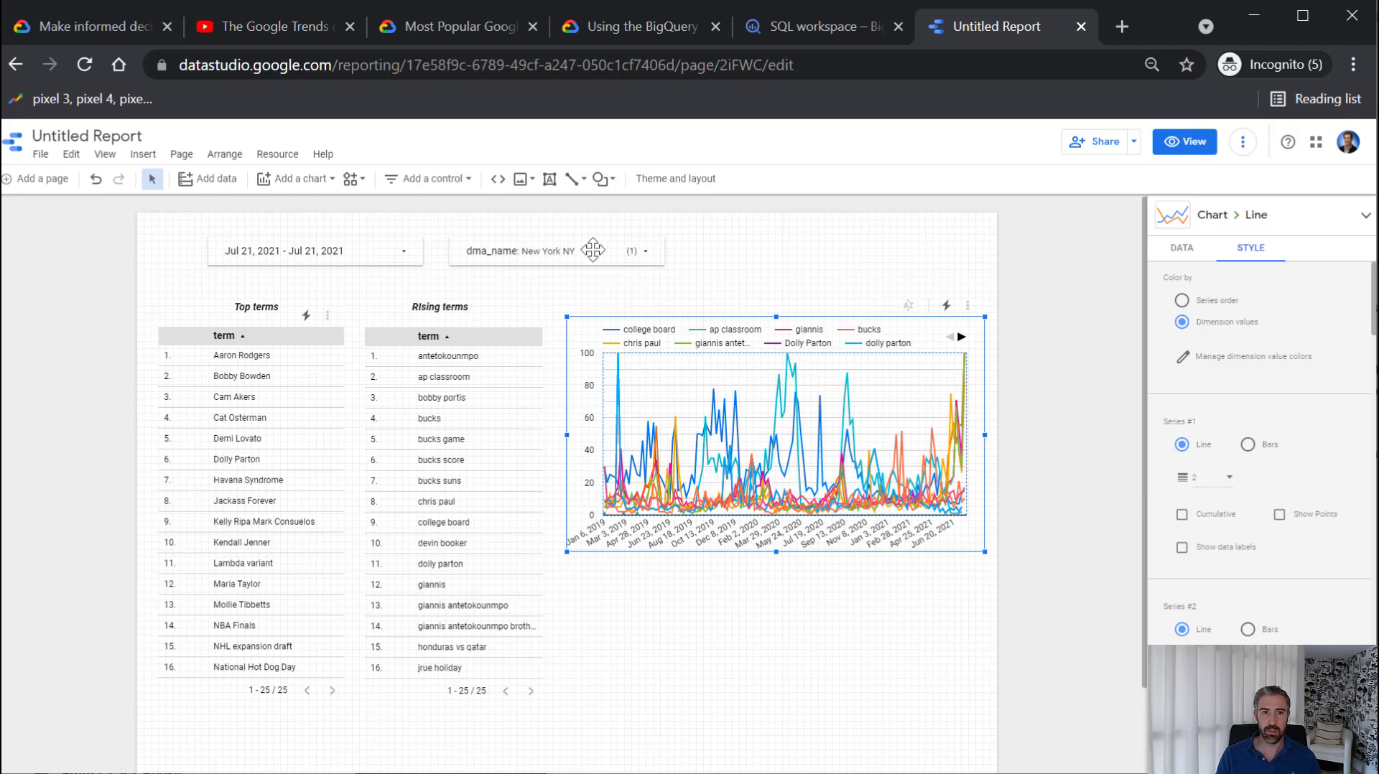
Shift the date range control and the dma_name drop-down control slightly to the left on the canvas
click(407, 251)
drag(407, 251, 386, 252)
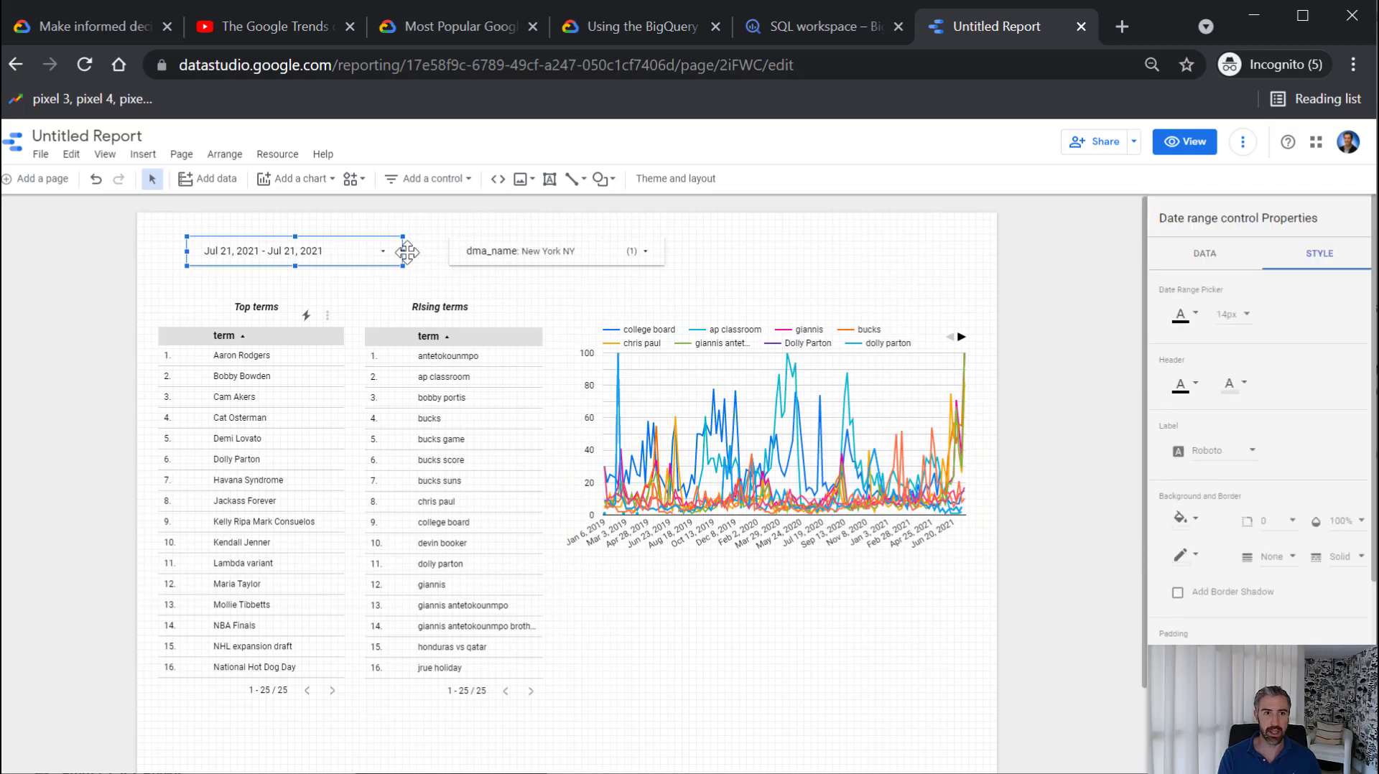
click(460, 252)
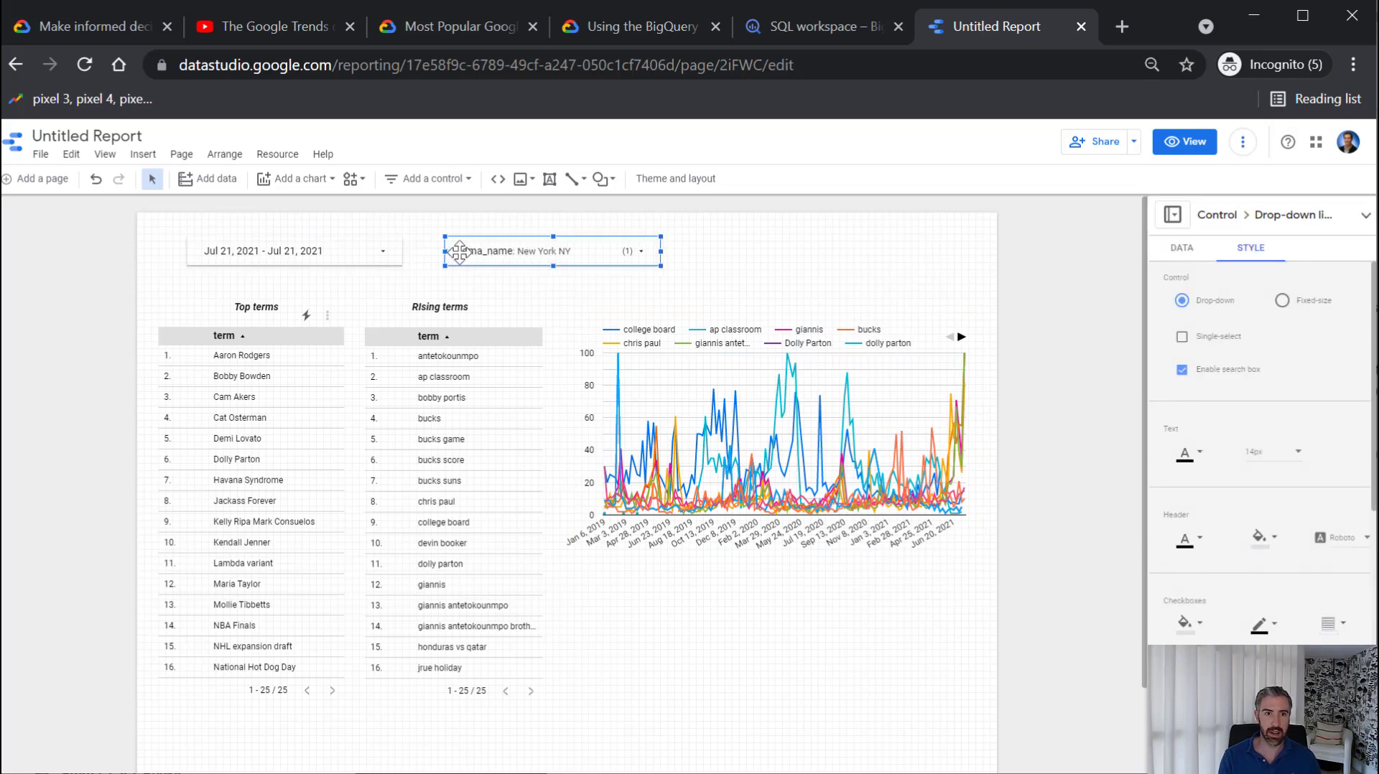
drag(478, 252, 460, 252)
Duplicate the dma_name drop-down control and move the copy to the right, level with the original
key(ctrl+c)
key(ctrl+v)
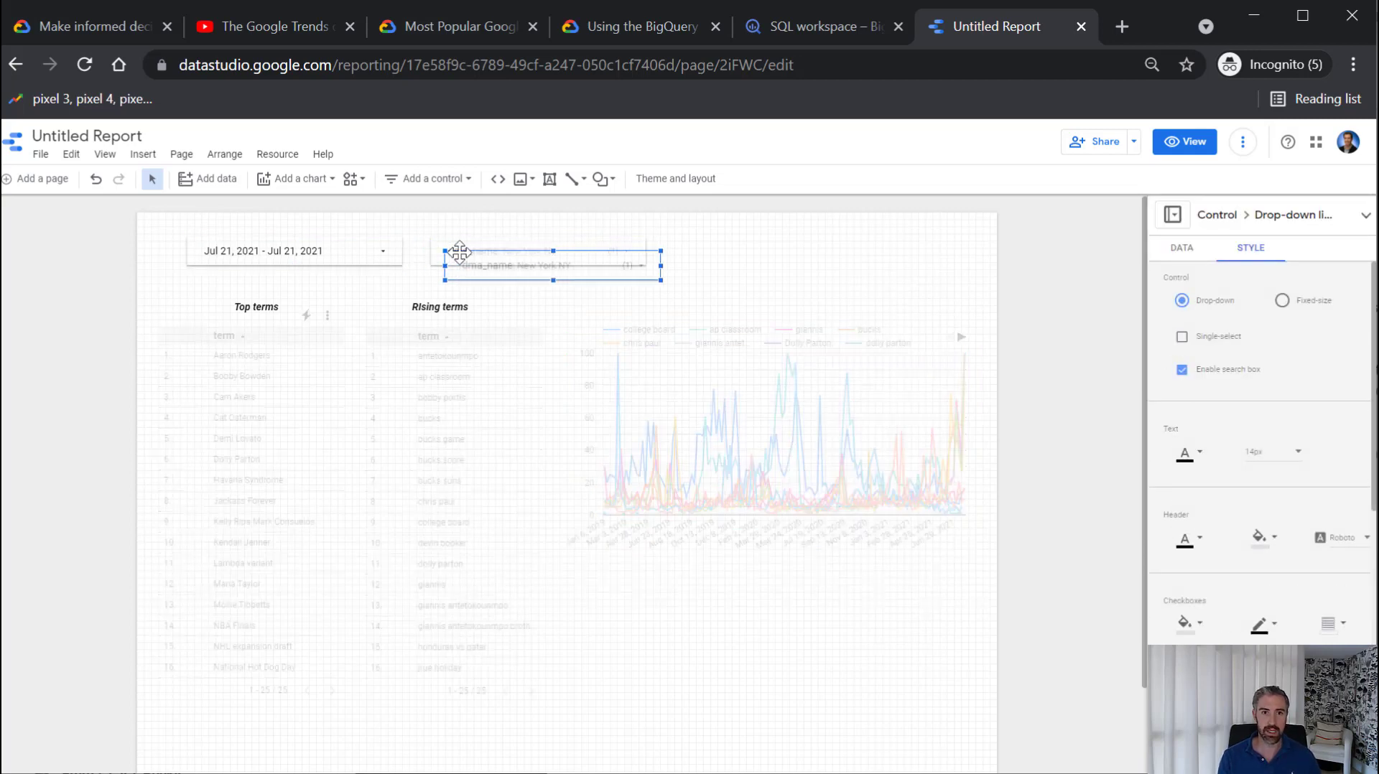
key(Up)
key(Up)
key(Up)
key(Right)
key(Right)
key(Right)
key(Right)
key(Right)
key(Right)
key(Right)
key(Right)
key(Right)
key(Right)
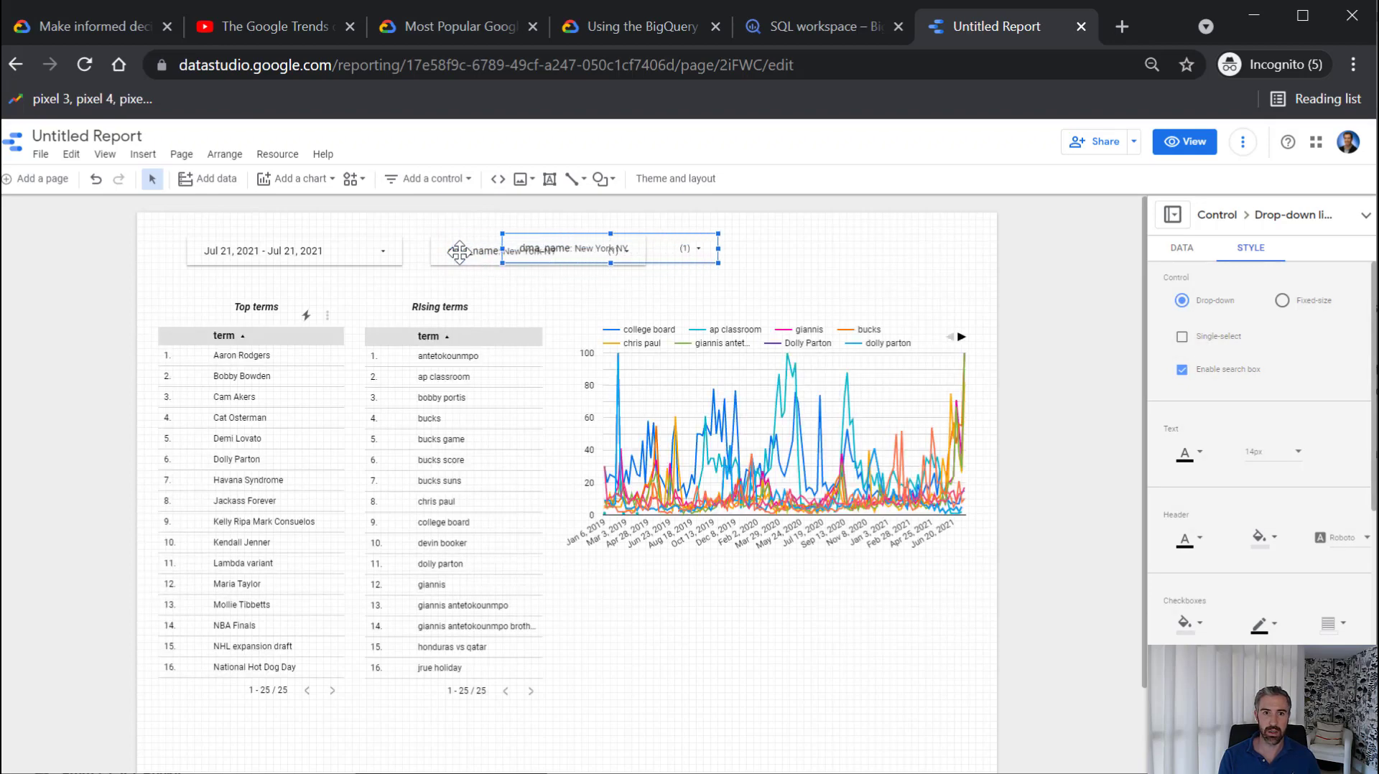
key(shift+Down)
key(shift+Down)
key(shift+Down)
key(shift+Down)
key(Right)
key(Right)
key(Right)
key(Right)
key(Right)
key(Right)
key(Right)
key(Right)
key(Right)
key(Right)
key(Right)
key(Right)
key(Right)
key(Right)
key(Right)
key(Right)
key(Right)
key(Right)
key(Right)
key(Right)
key(Right)
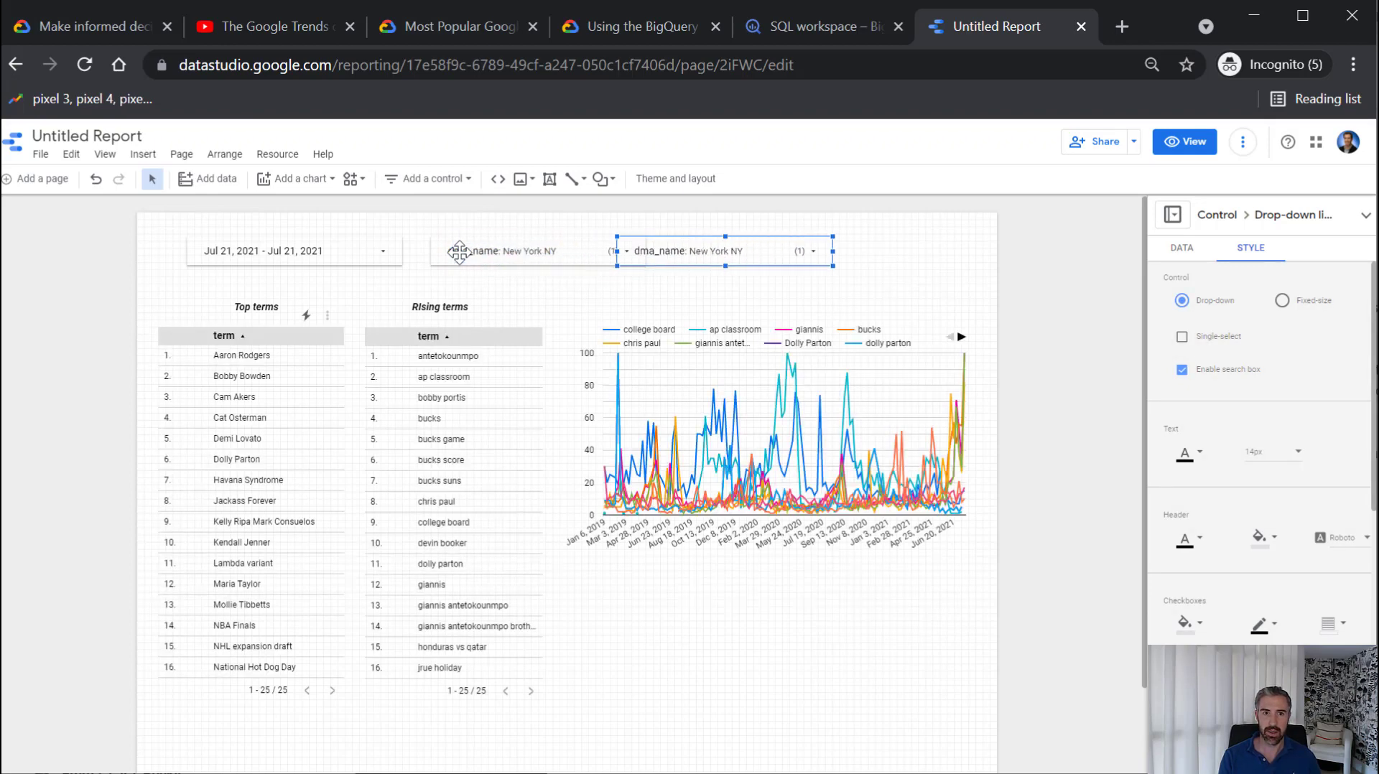
Narrow the original dma_name control and move its copy closer beside it
click(459, 252)
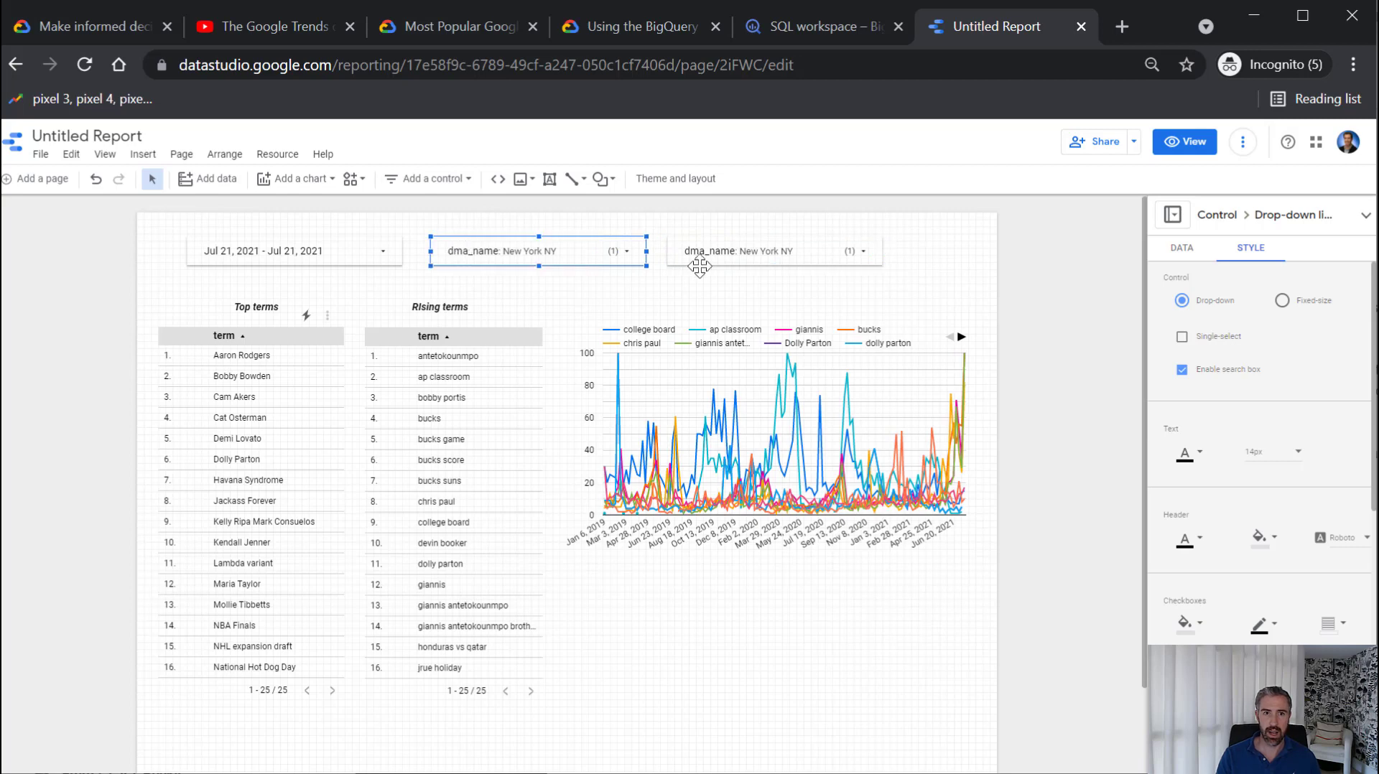
drag(646, 251, 564, 251)
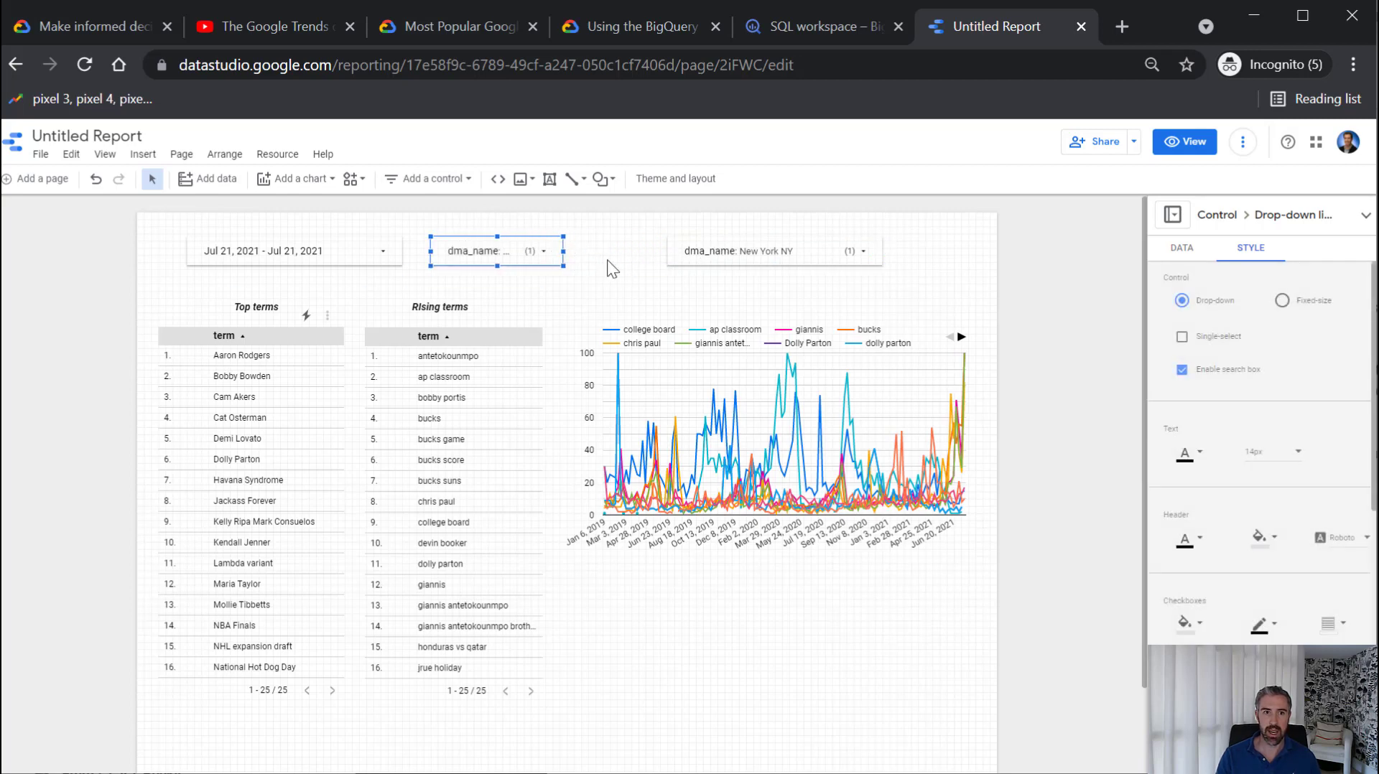
drag(734, 251, 656, 259)
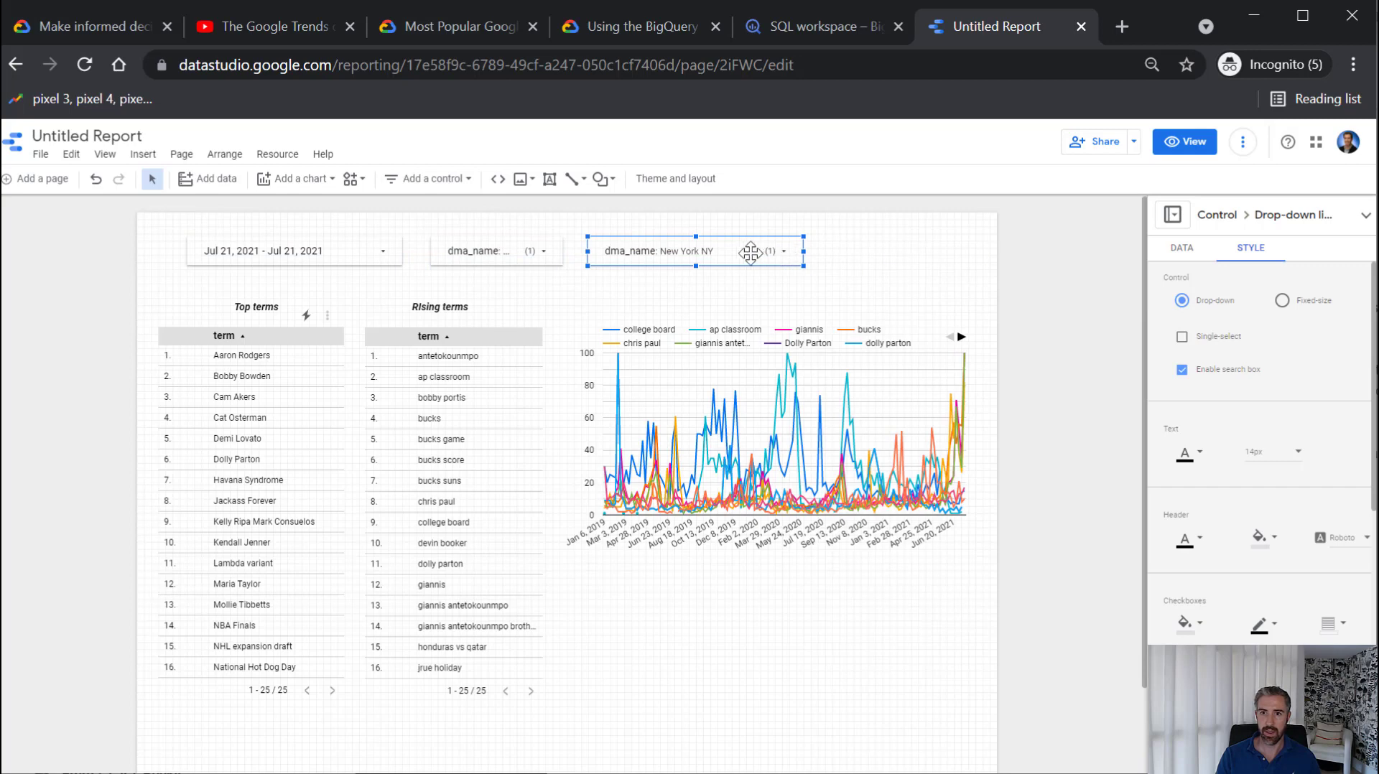
Change the duplicated drop-down control's control field to type
click(1183, 248)
click(1224, 407)
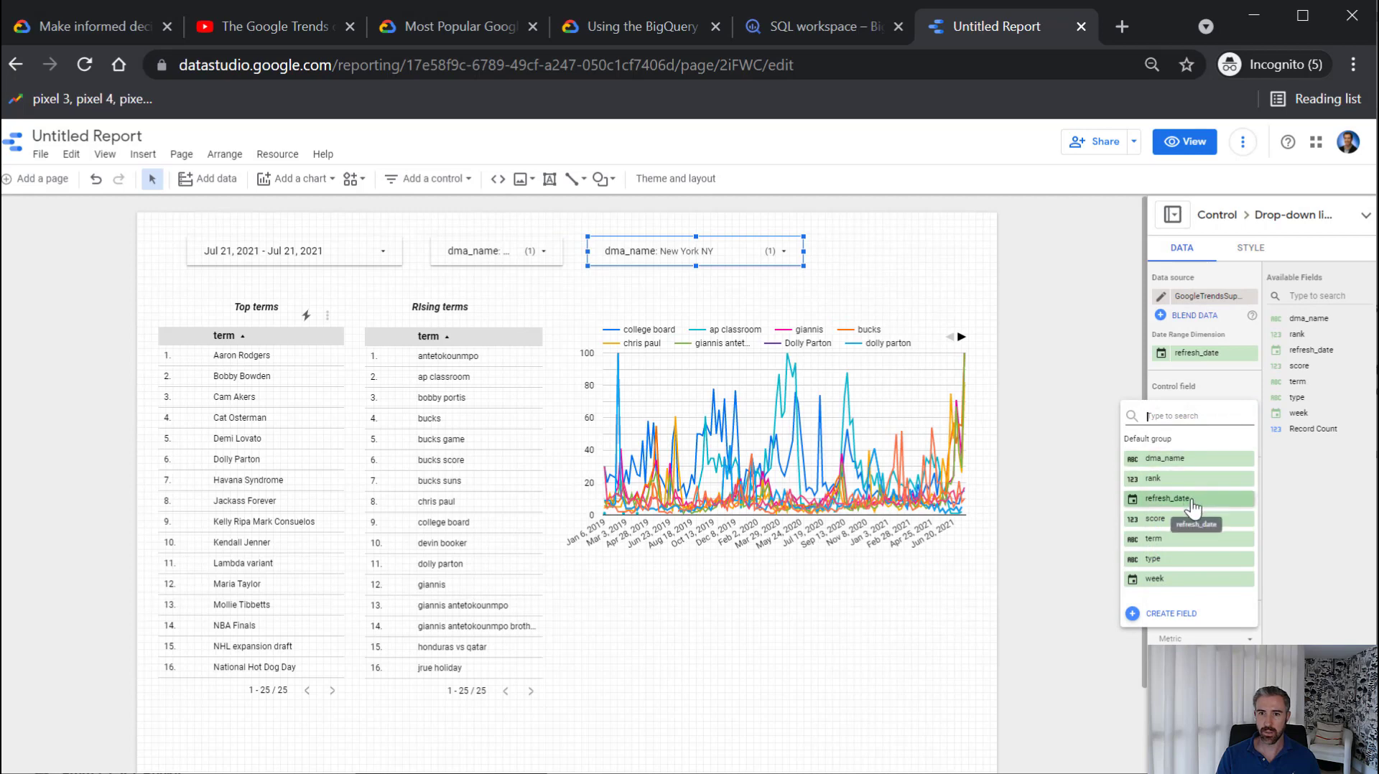
click(1167, 561)
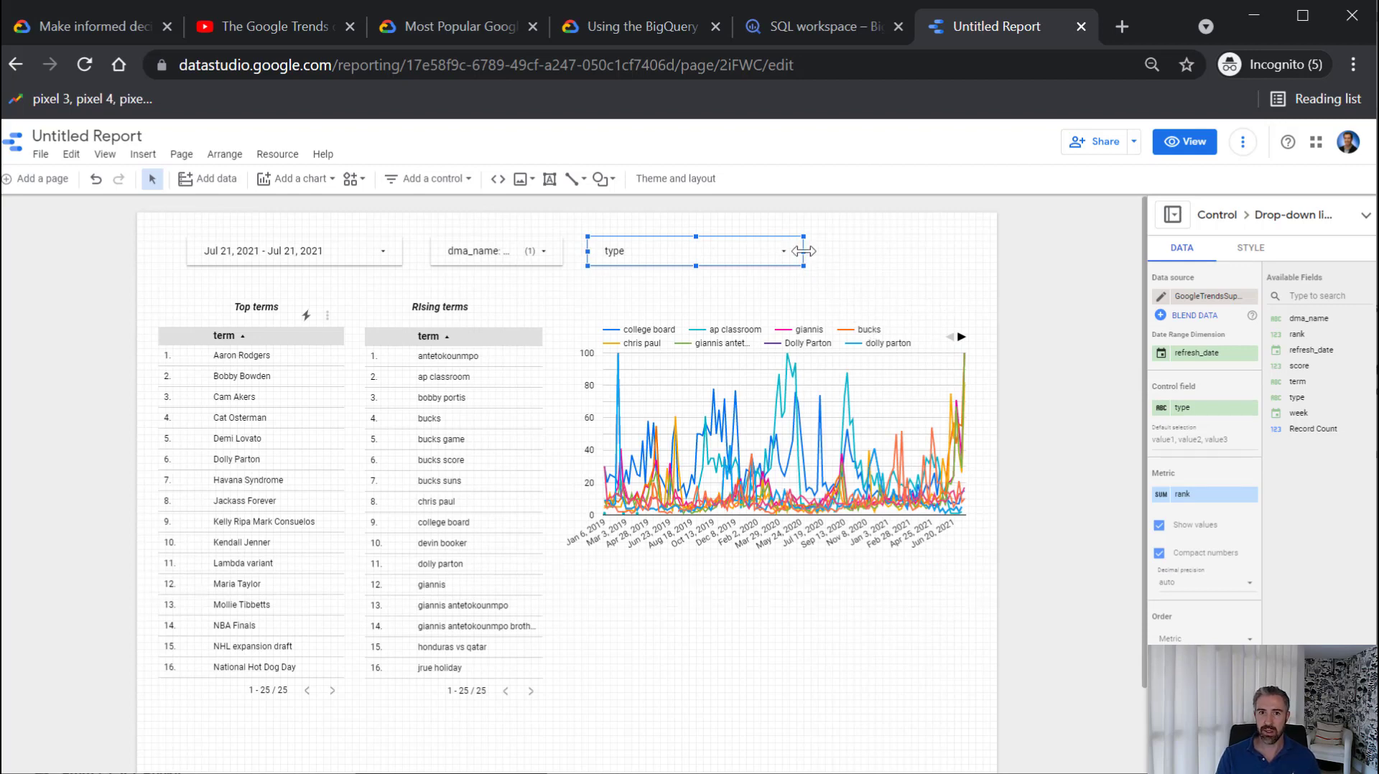
Narrow the type drop-down control, then duplicate it and move the copy to its right, level with the original
drag(805, 251, 725, 252)
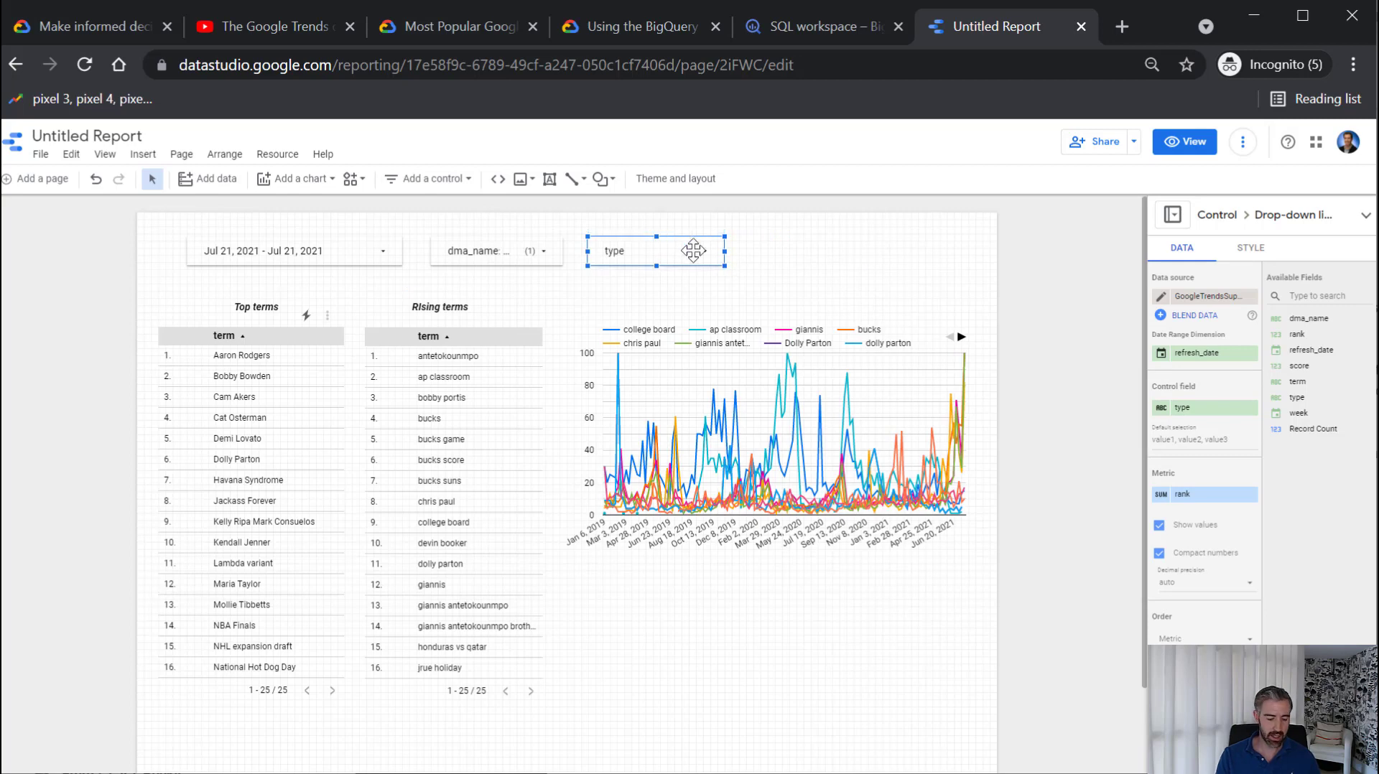
key(ctrl+v)
key(Up)
key(Up)
key(Up)
key(Up)
key(Up)
key(Up)
key(Up)
key(Up)
key(Up)
key(Up)
key(Up)
key(Up)
key(Up)
key(Up)
key(Up)
key(Up)
key(Up)
key(Up)
key(Up)
key(Up)
key(Down)
key(Down)
key(Down)
key(Down)
key(Down)
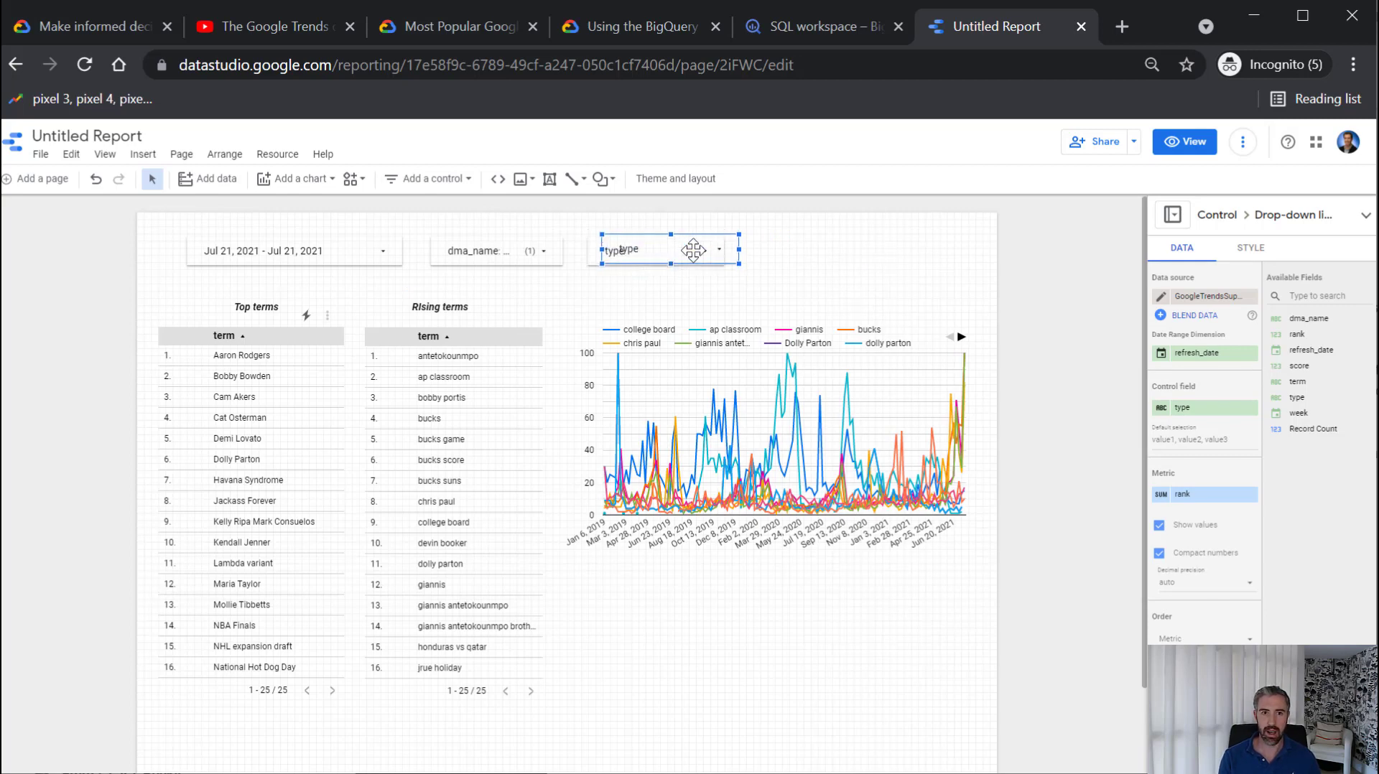
key(Right)
key(Right)
key(Right)
key(Right)
key(Right)
key(Right)
key(Right)
key(Right)
key(Right)
key(Right)
key(Right)
key(Right)
key(Right)
key(Right)
key(Right)
key(Right)
key(Right)
key(Right)
key(Right)
key(Right)
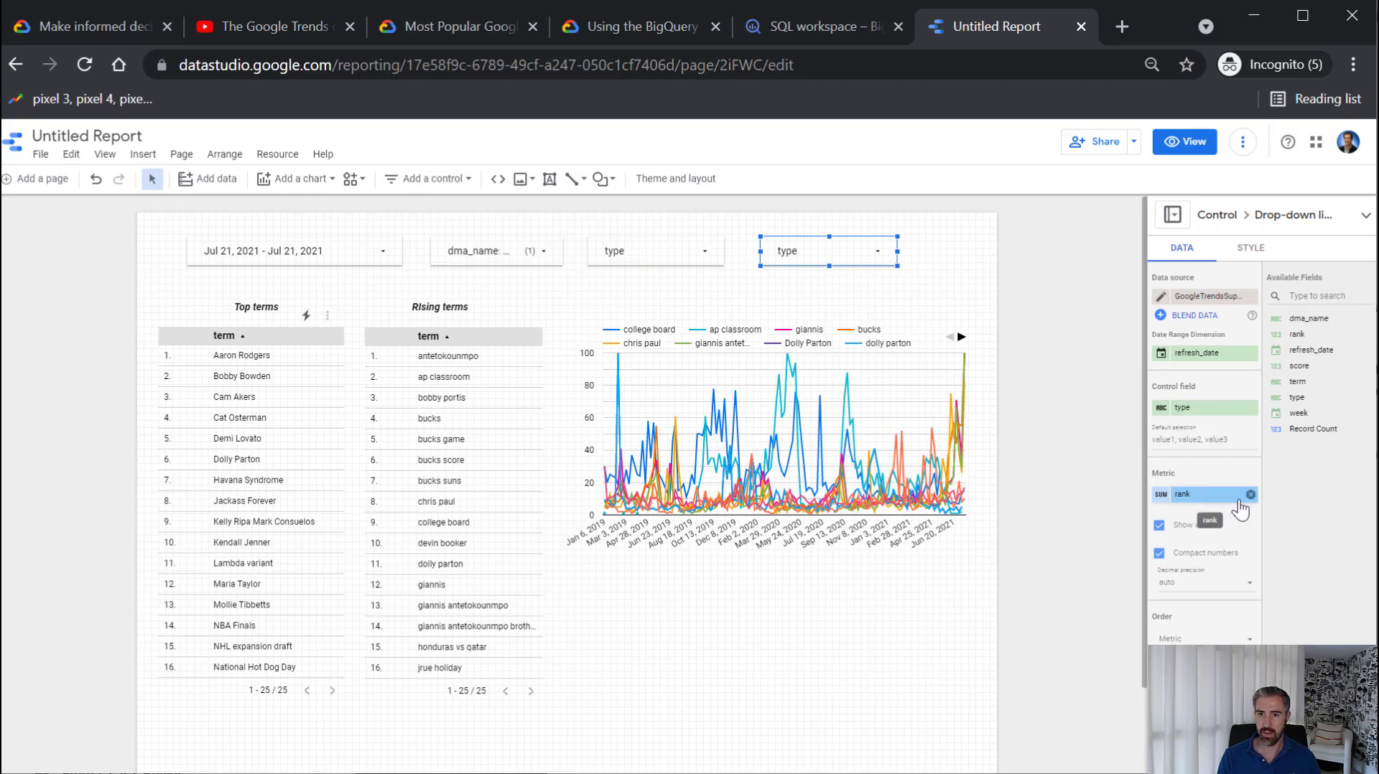
Change the control field of the duplicated type drop-down control to term
click(1213, 412)
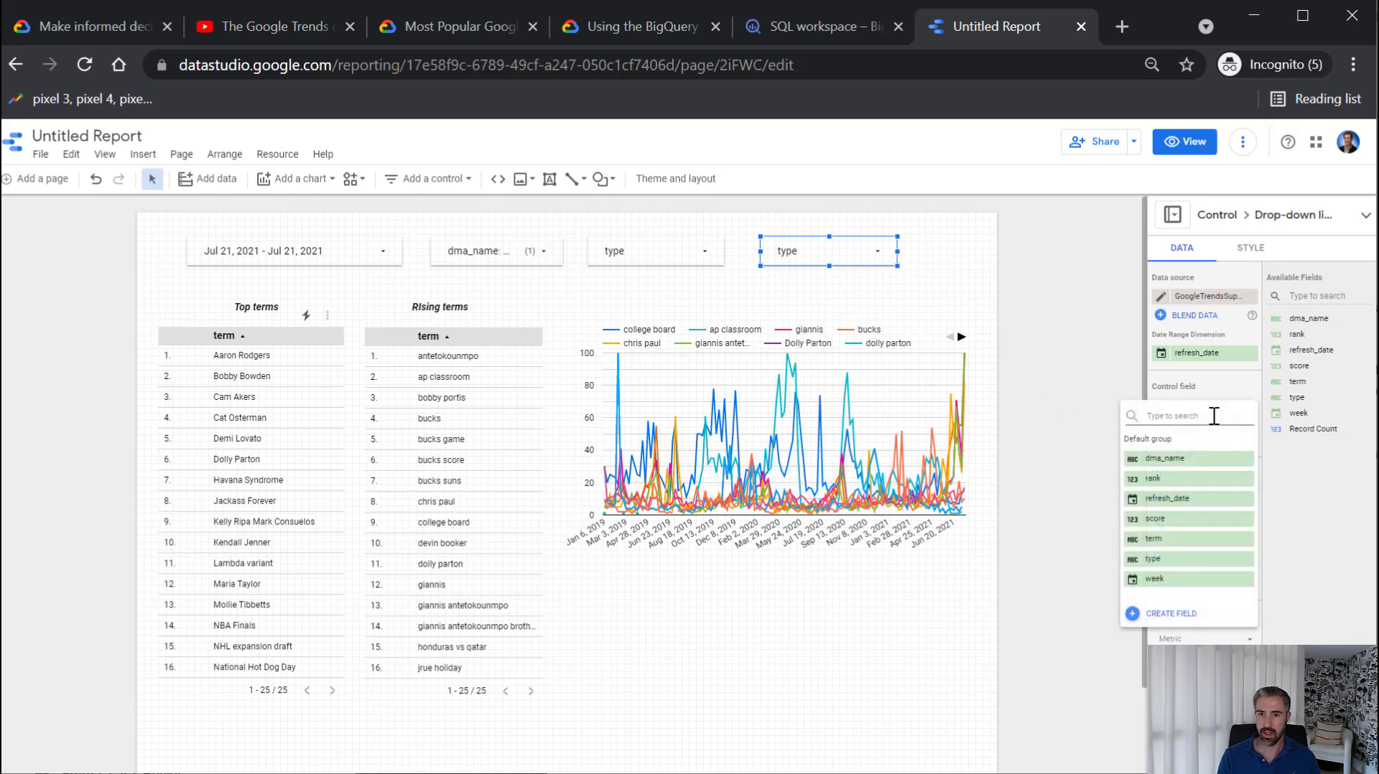
click(1182, 540)
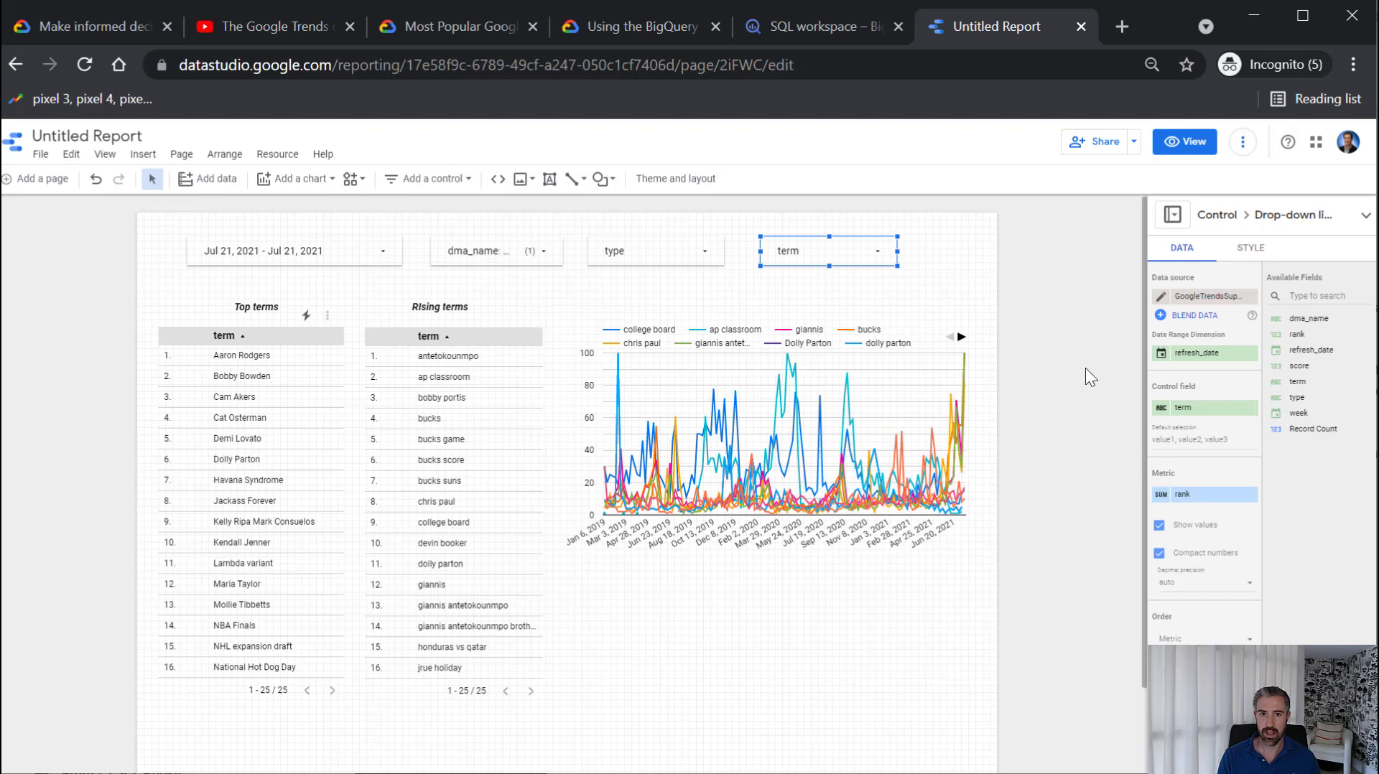
click(1070, 330)
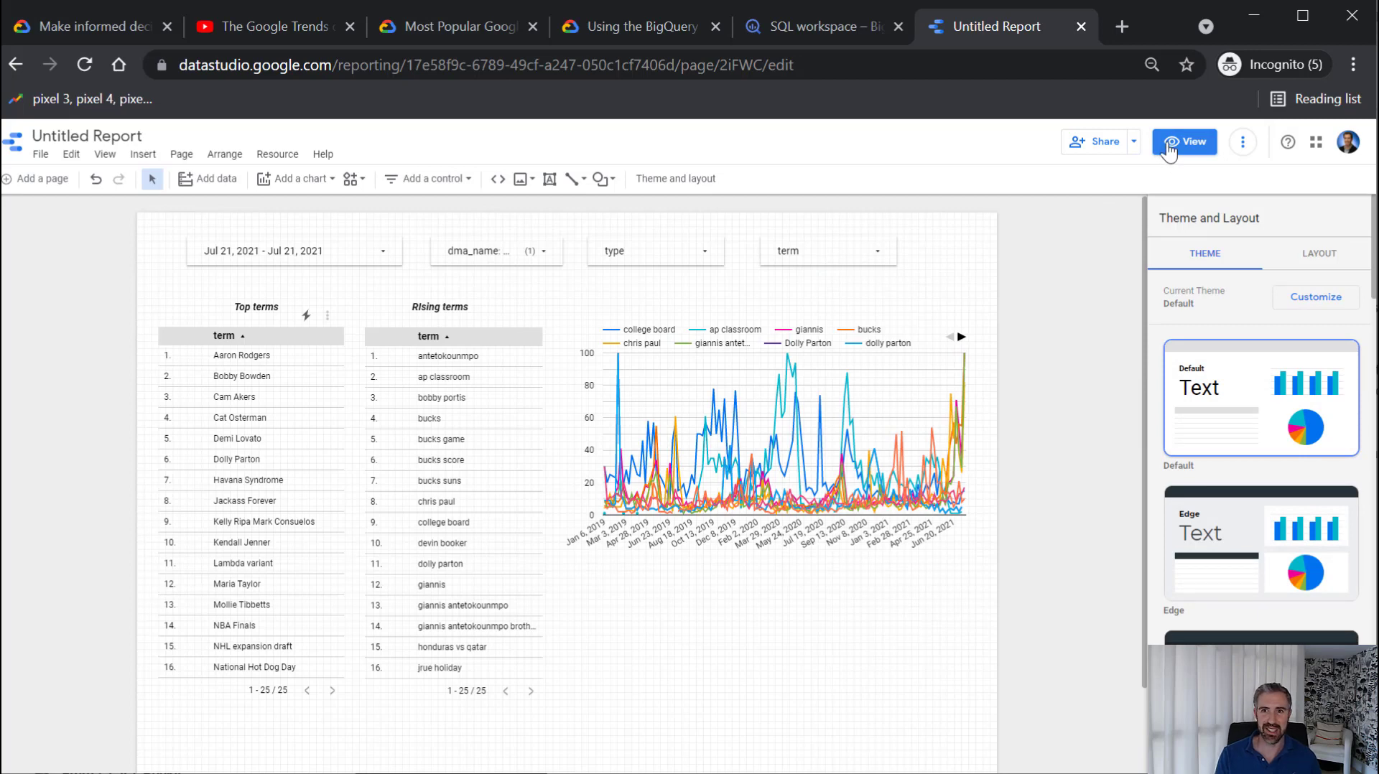
Switch the report to view mode and set the date range to Jul 20, 2021 for both start and end
click(1168, 148)
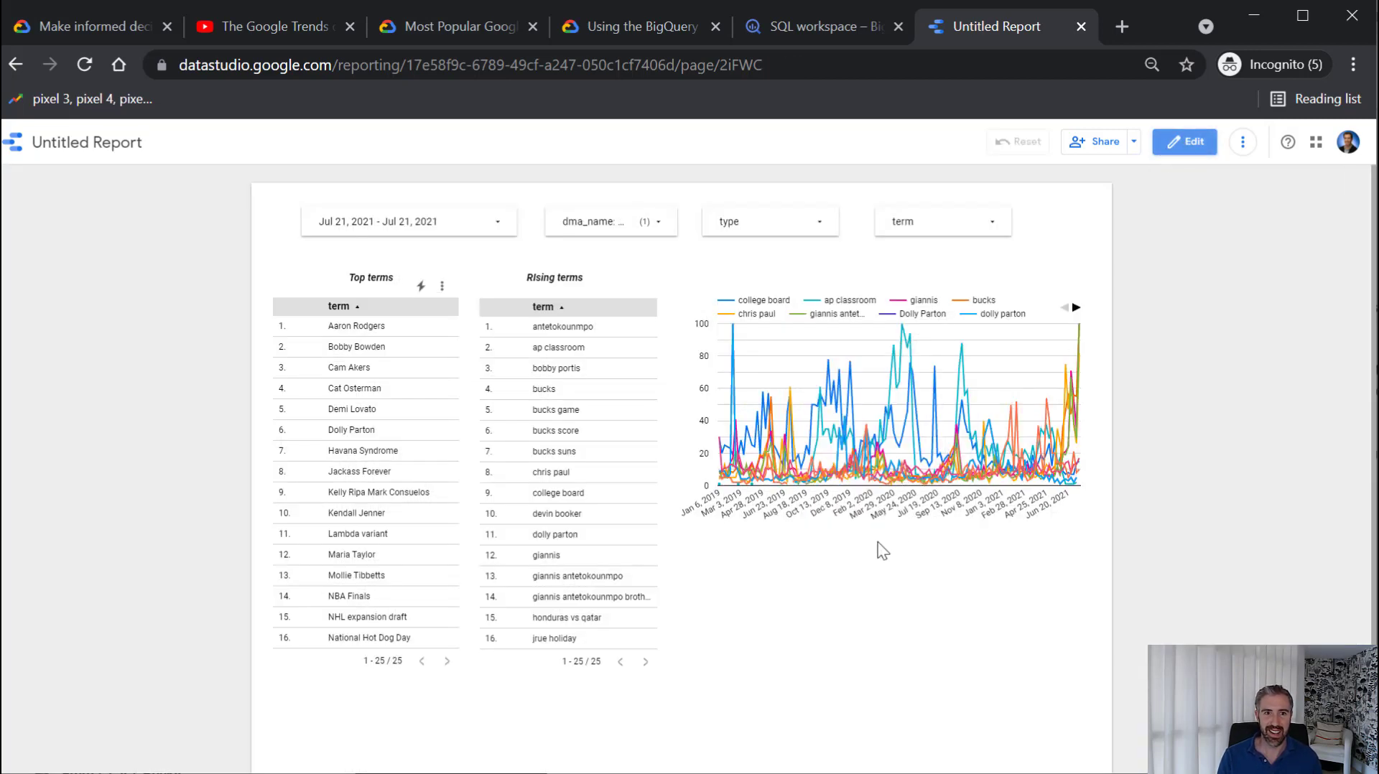
click(499, 228)
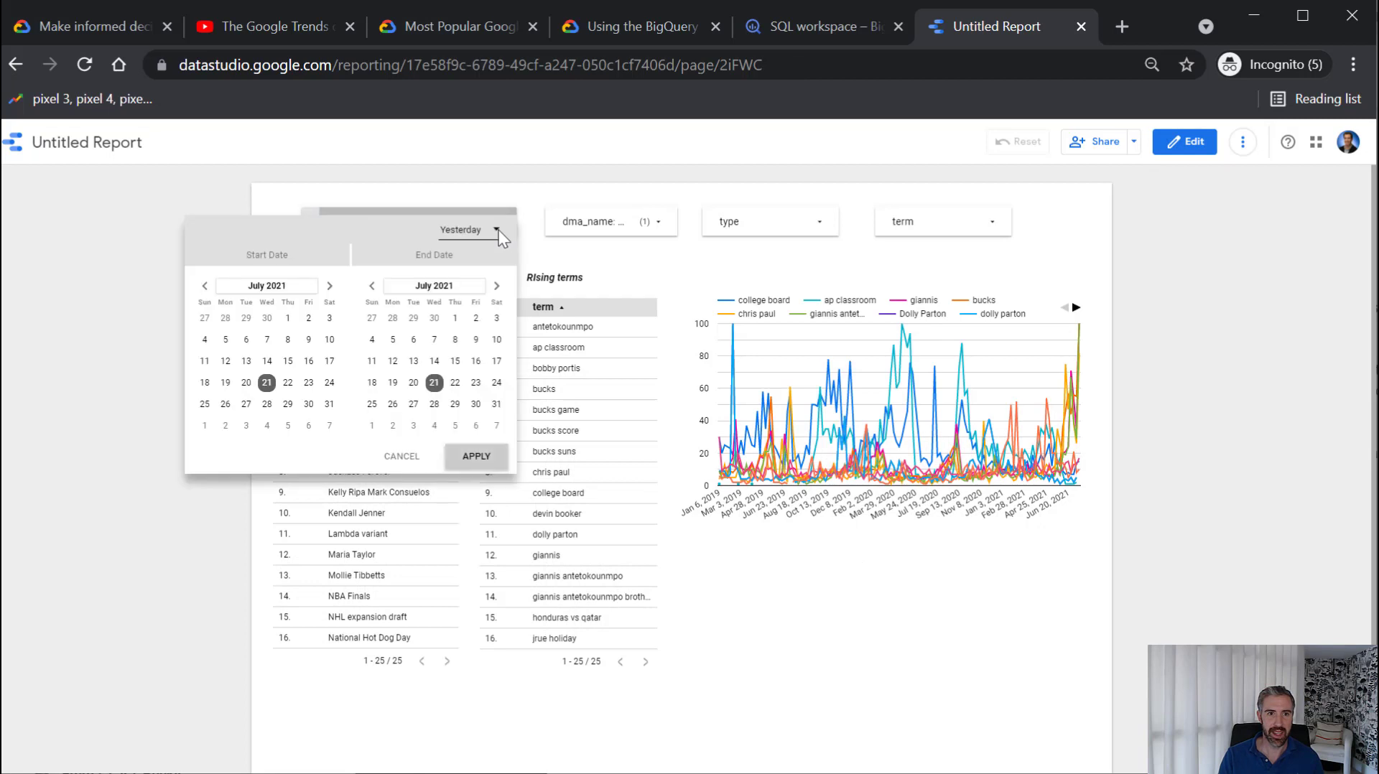
click(246, 384)
click(414, 386)
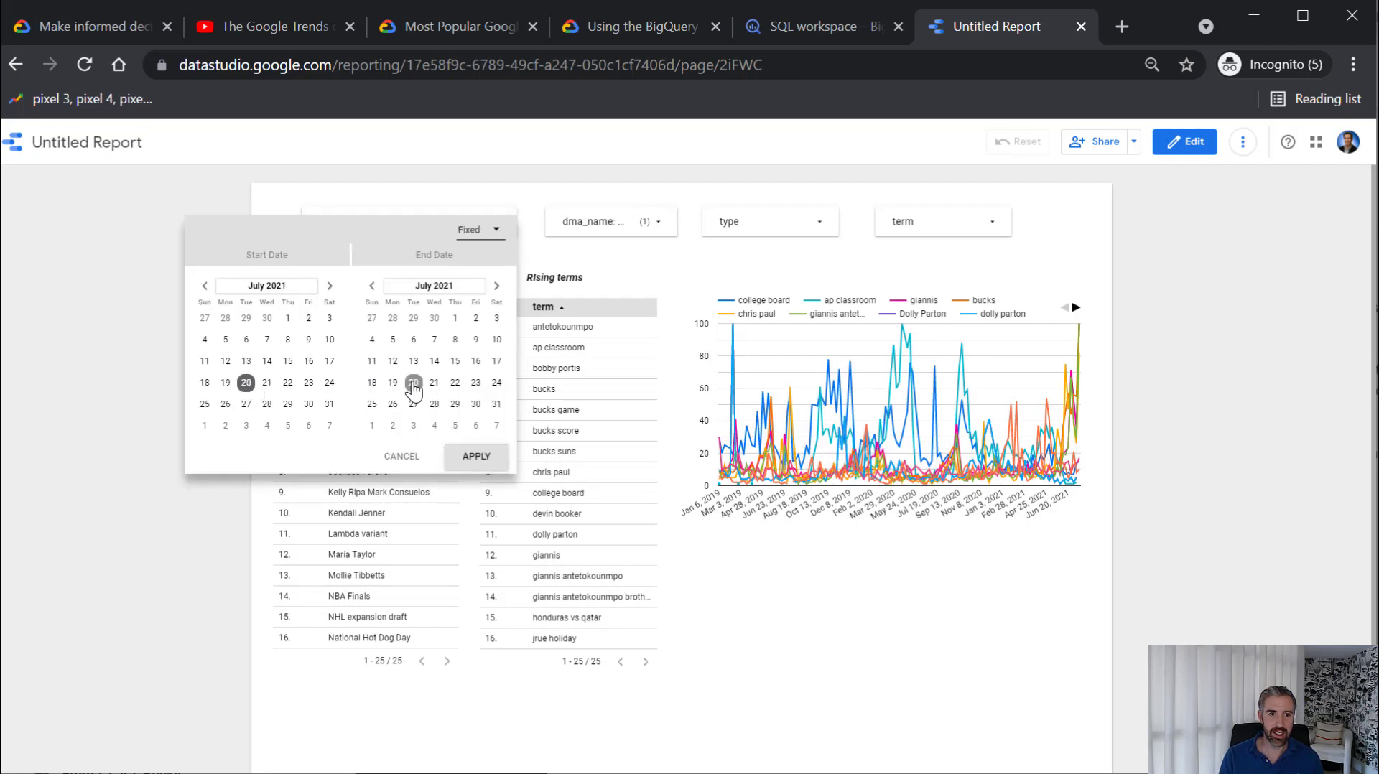
click(477, 458)
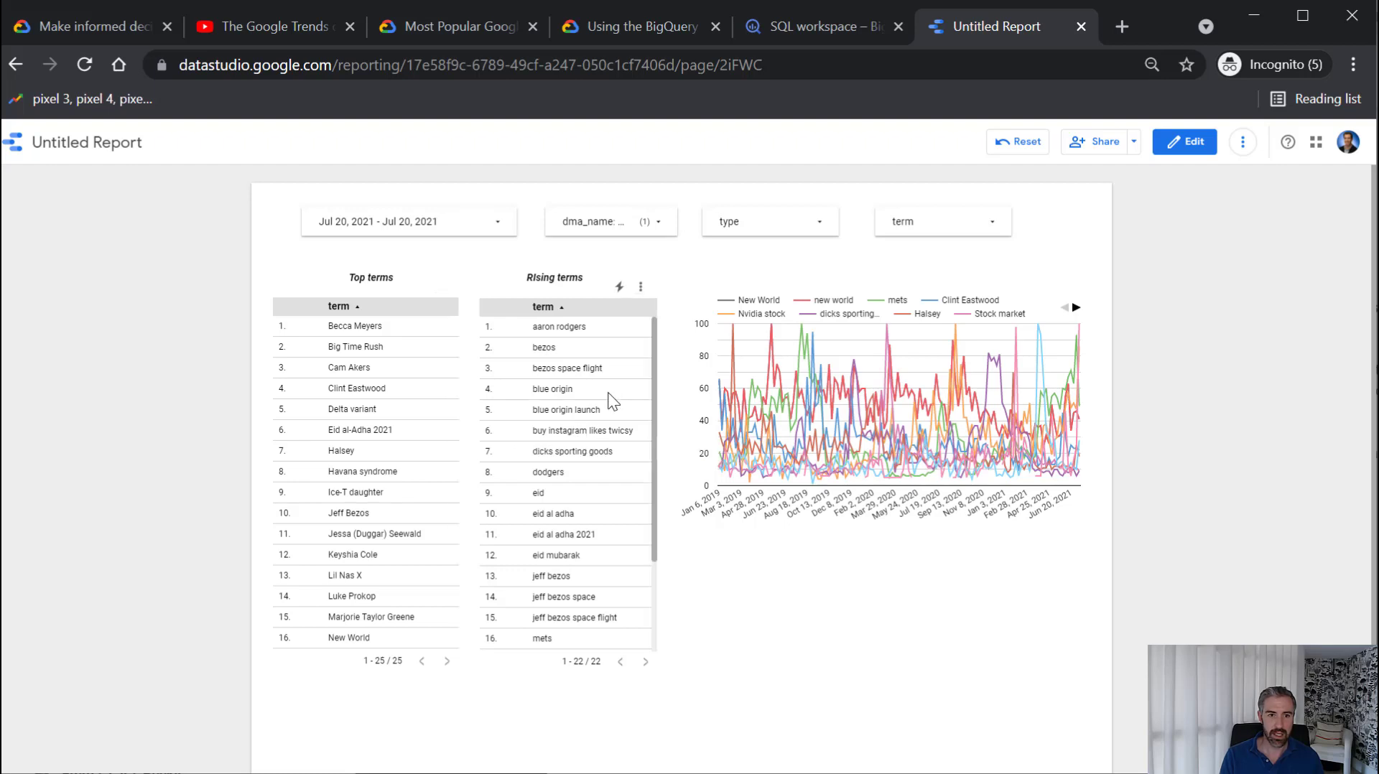
drag(571, 576, 541, 578)
click(816, 235)
click(864, 193)
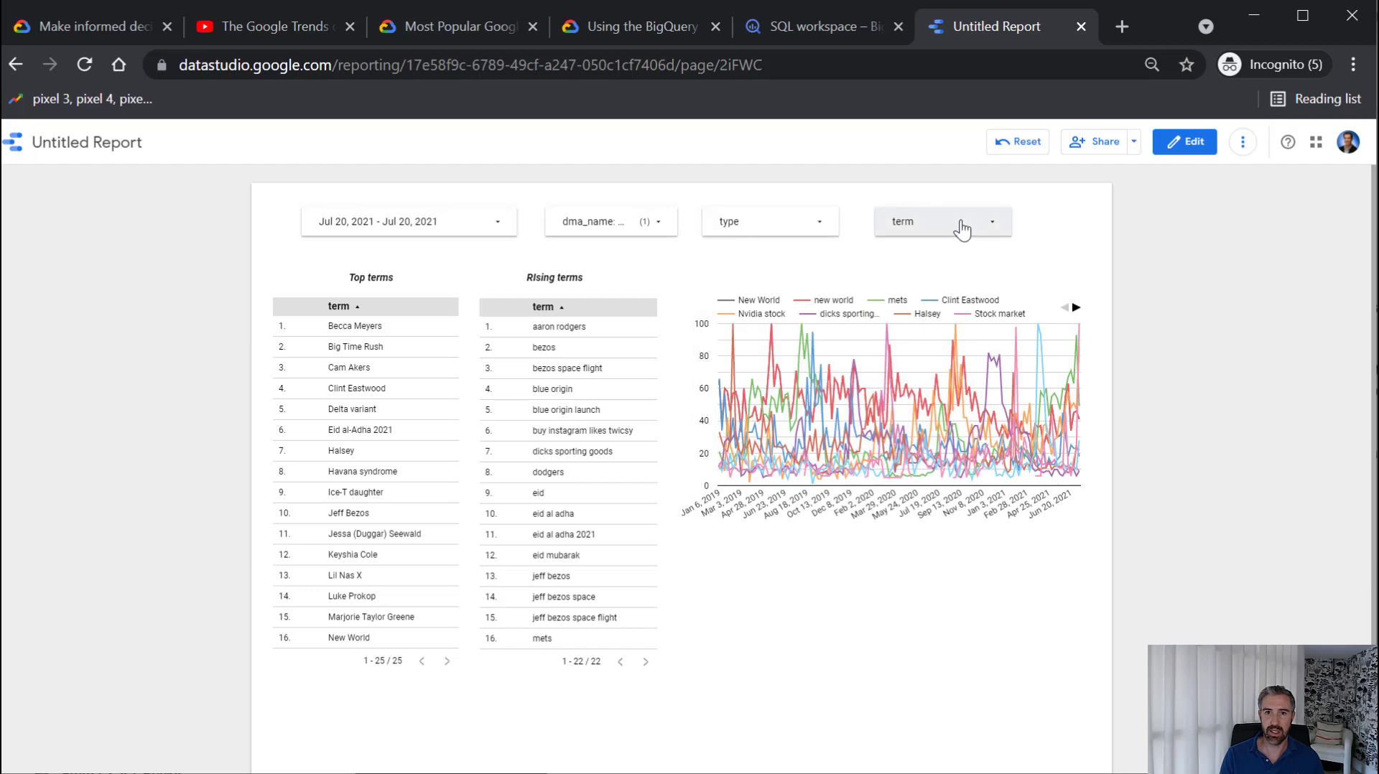
Search the term control's values for jeff and filter the report to only the lowercase term jeff bezos
click(961, 224)
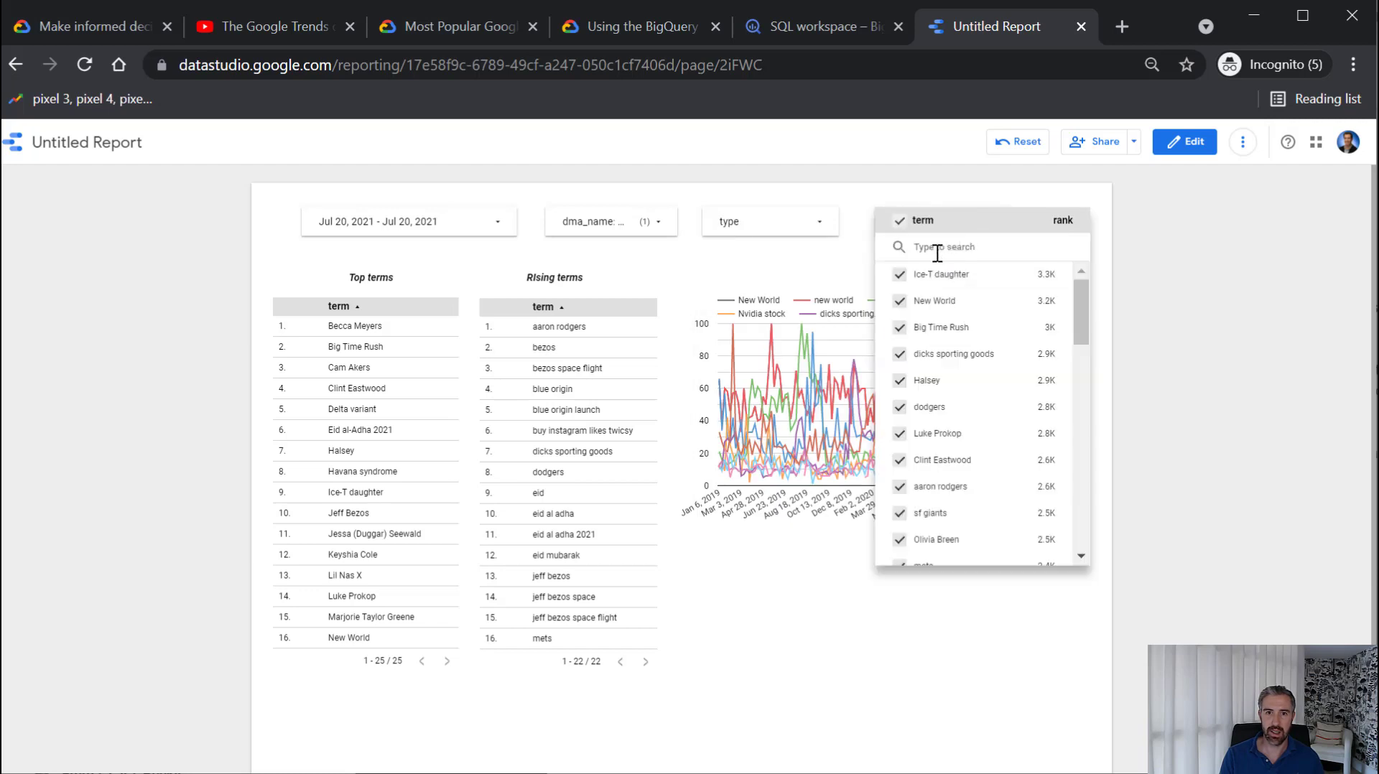
click(899, 220)
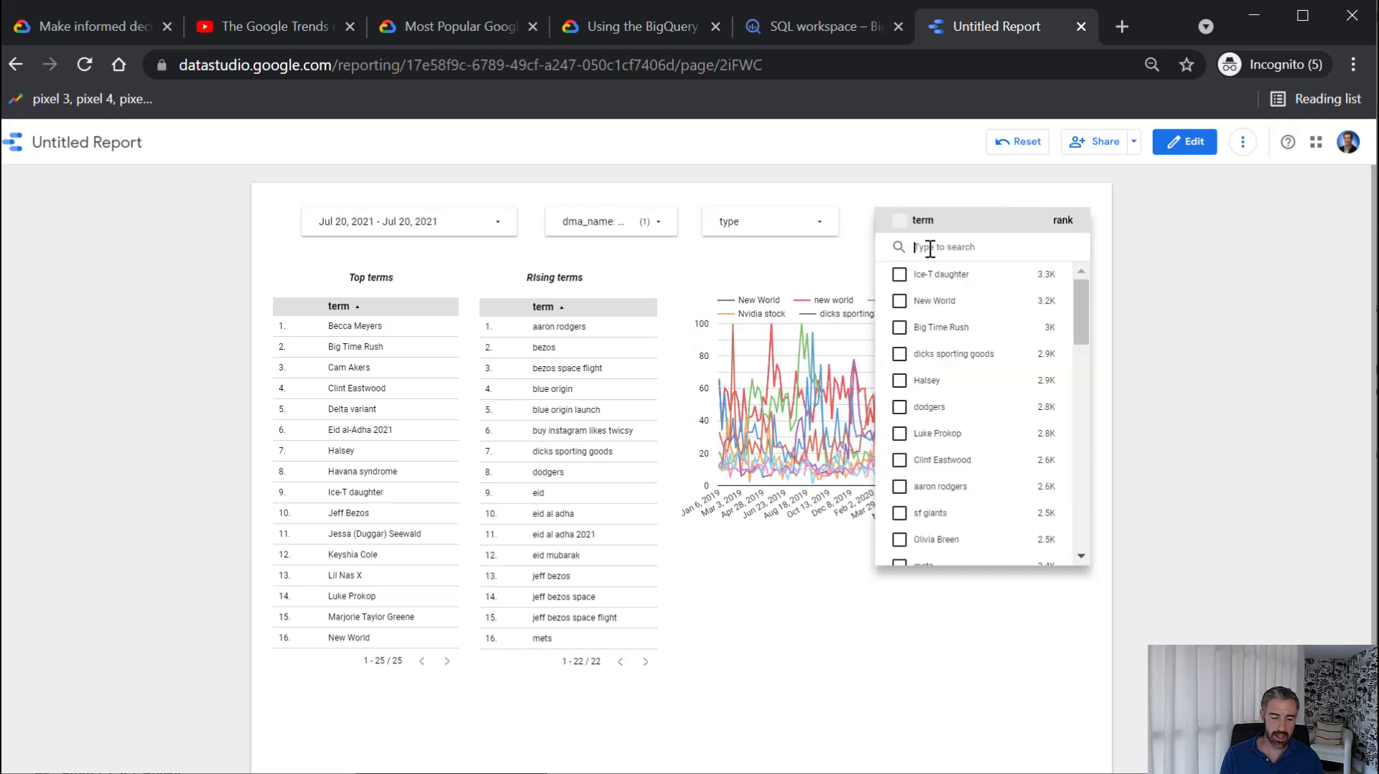
click(931, 248)
text(jezz)
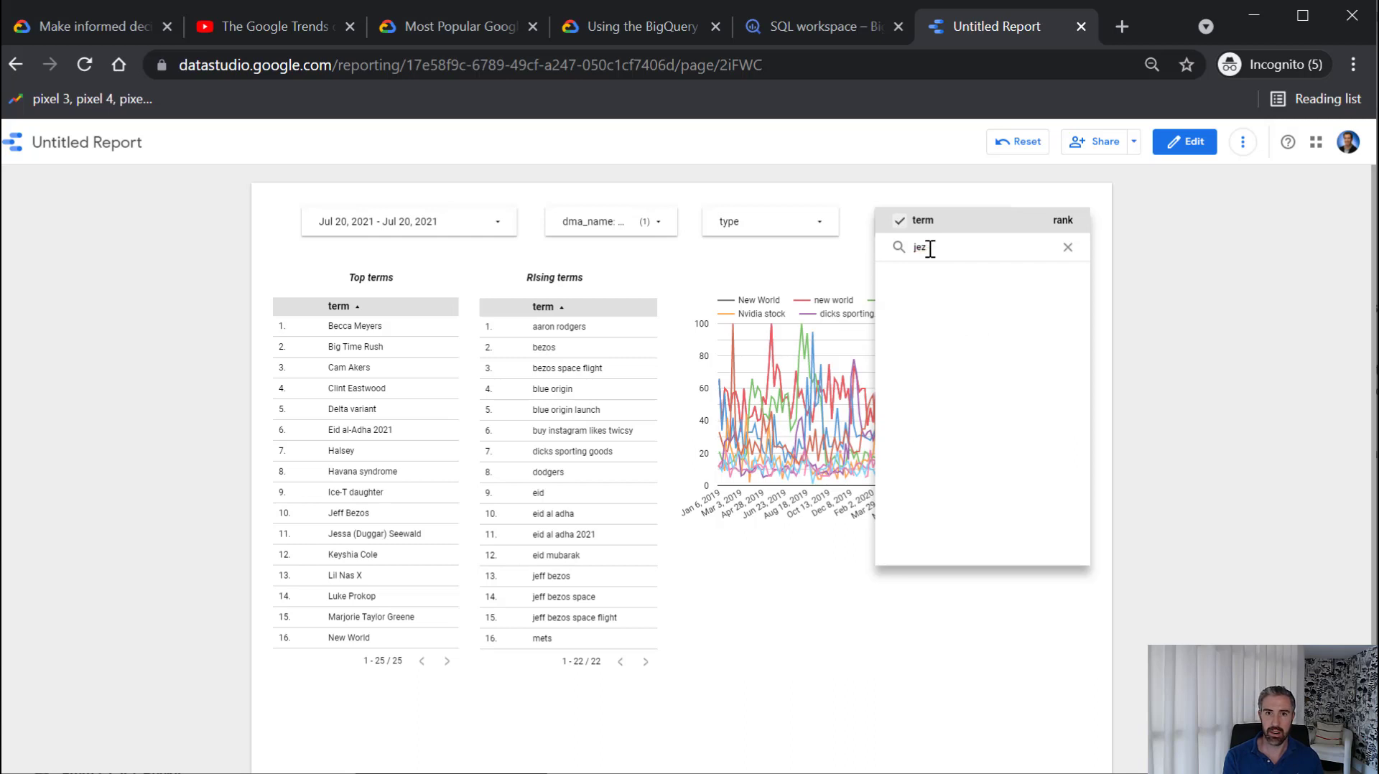
key(BackSpace)
text(ff)
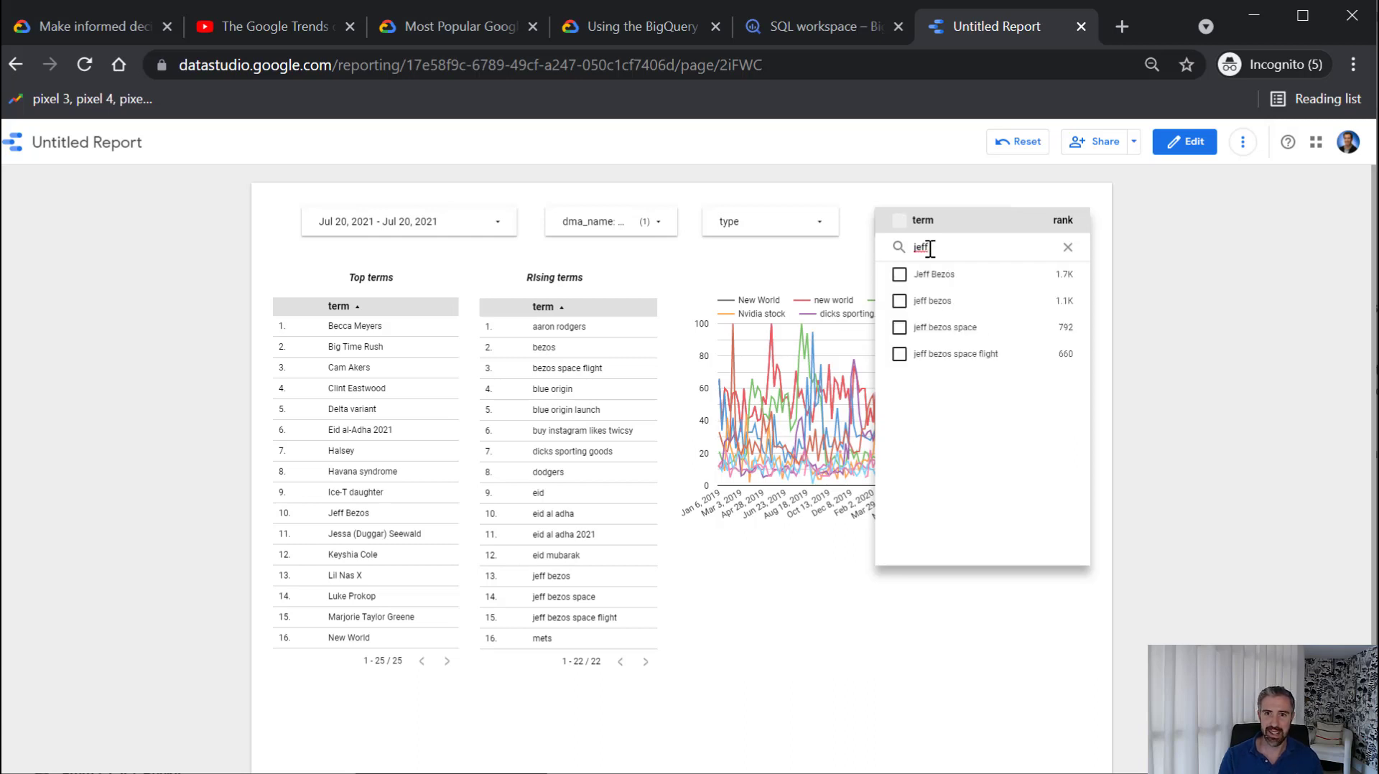
click(1043, 307)
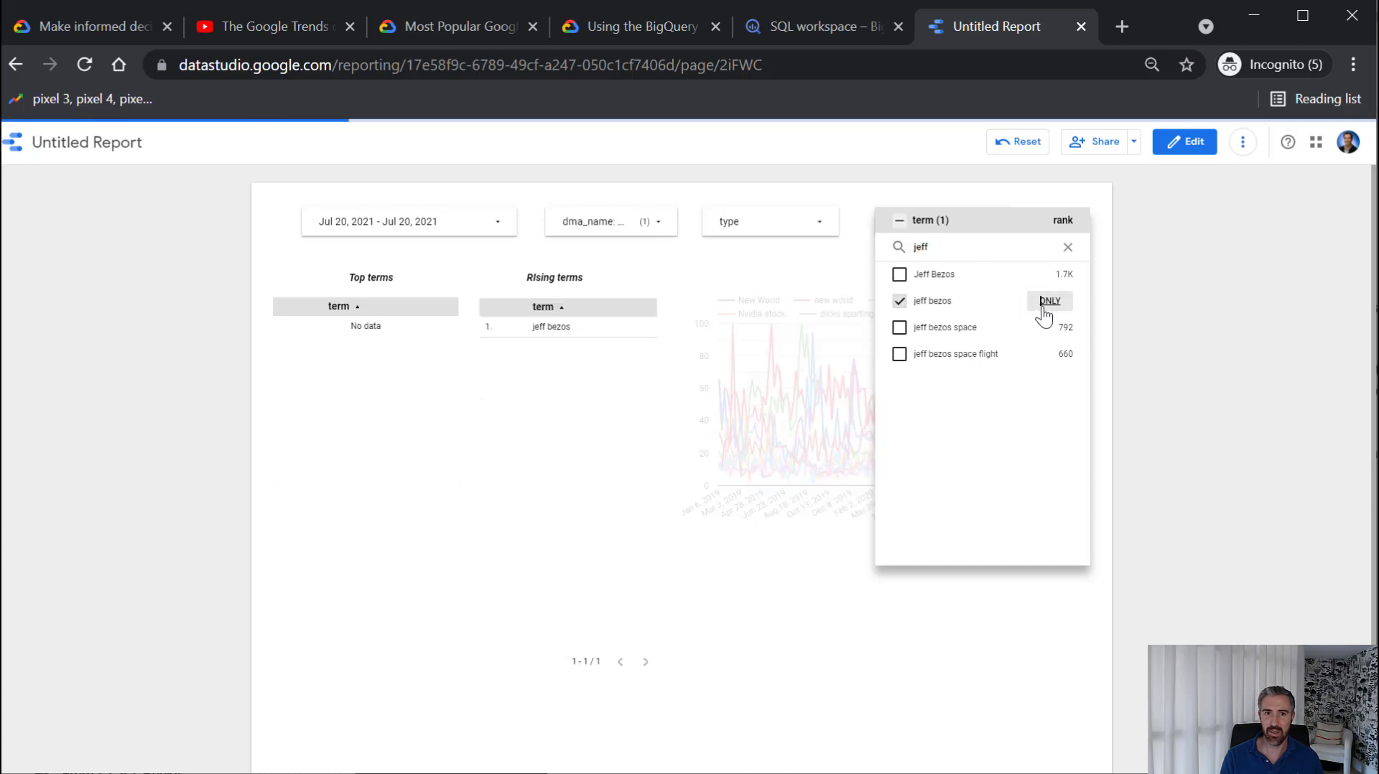
click(1165, 330)
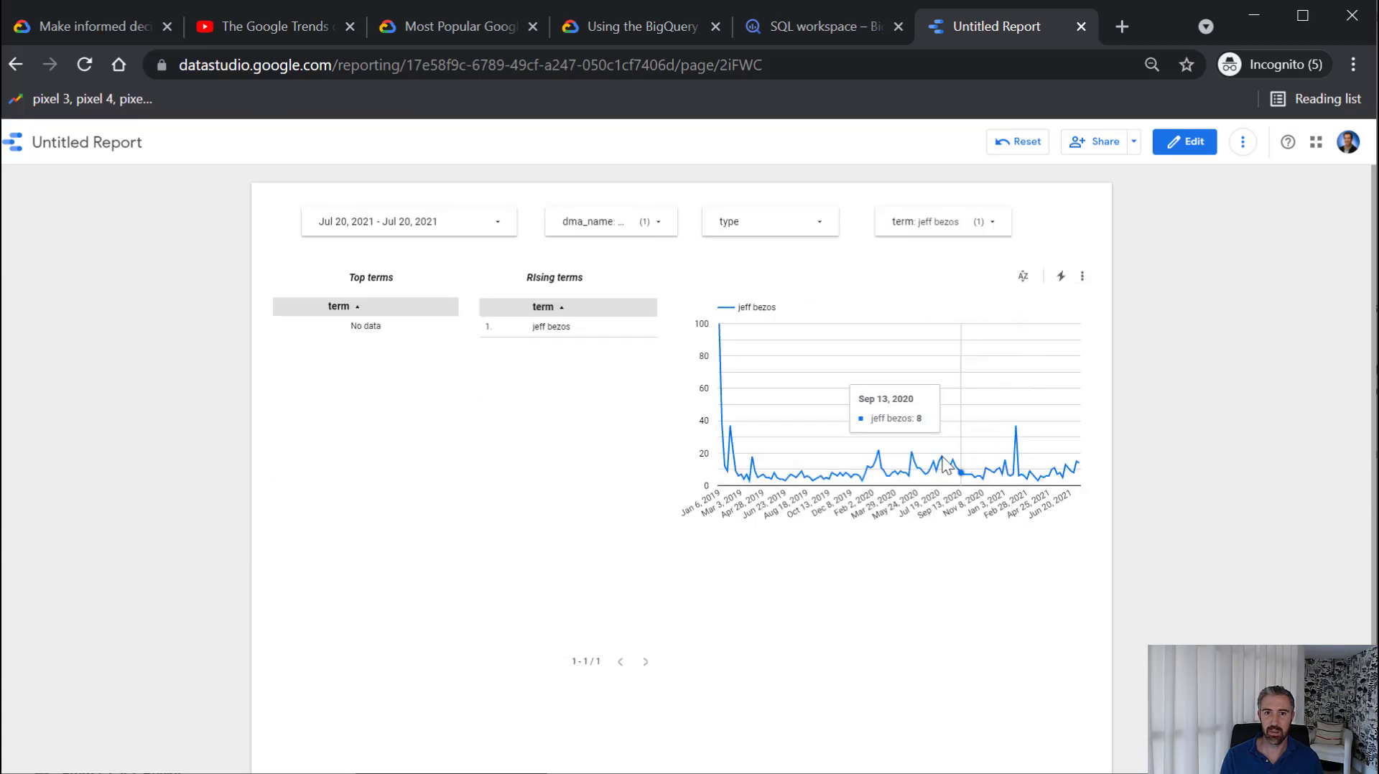
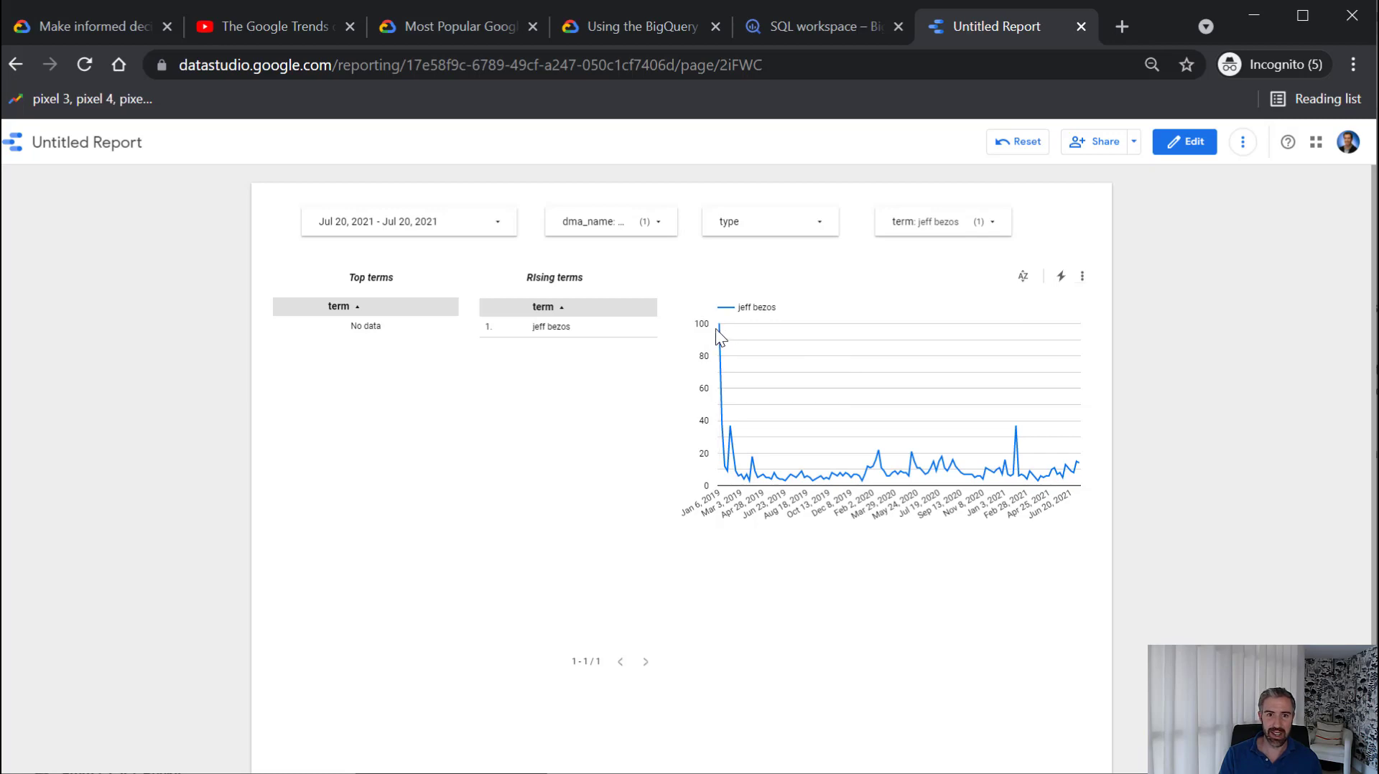
Search the web for google trends in a new browser tab and open the Google Trends site
click(1118, 26)
text(googl)
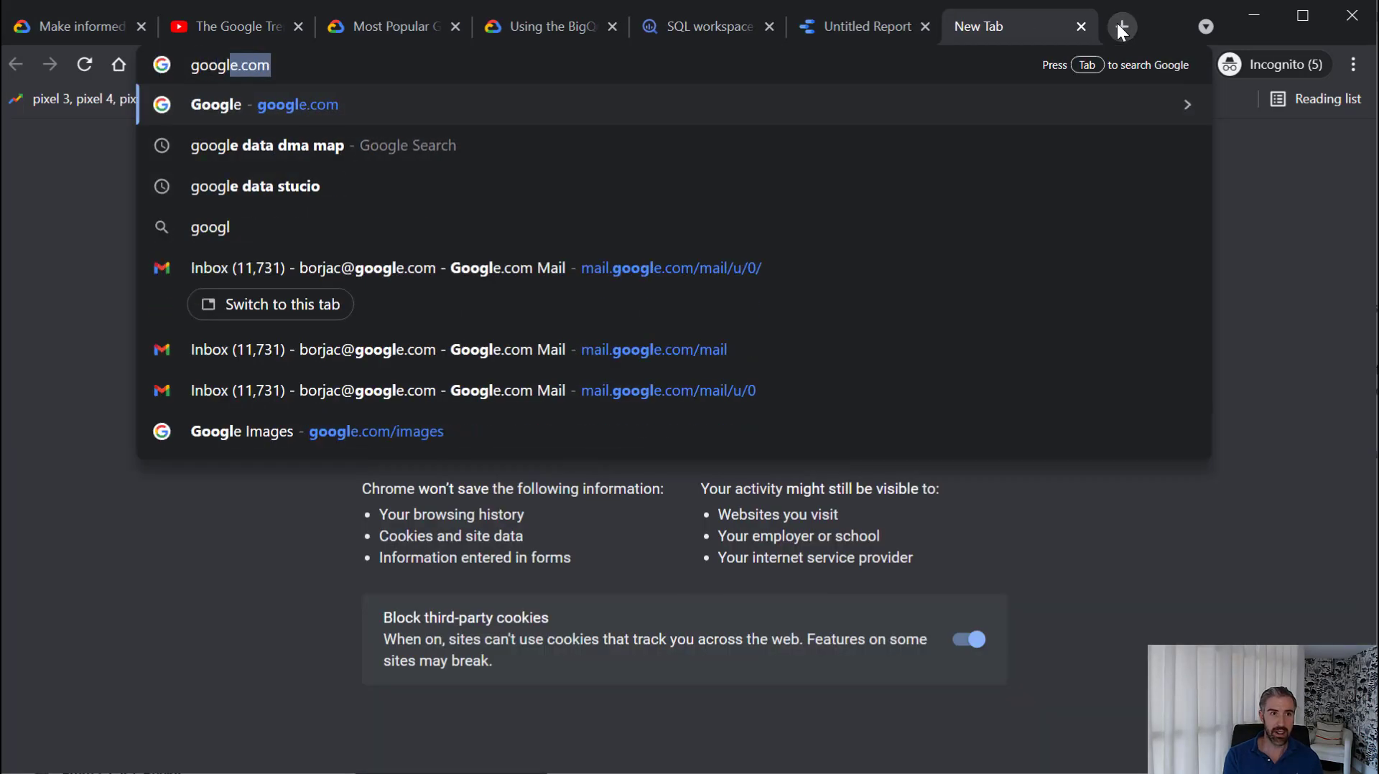
text(e trends)
key(Return)
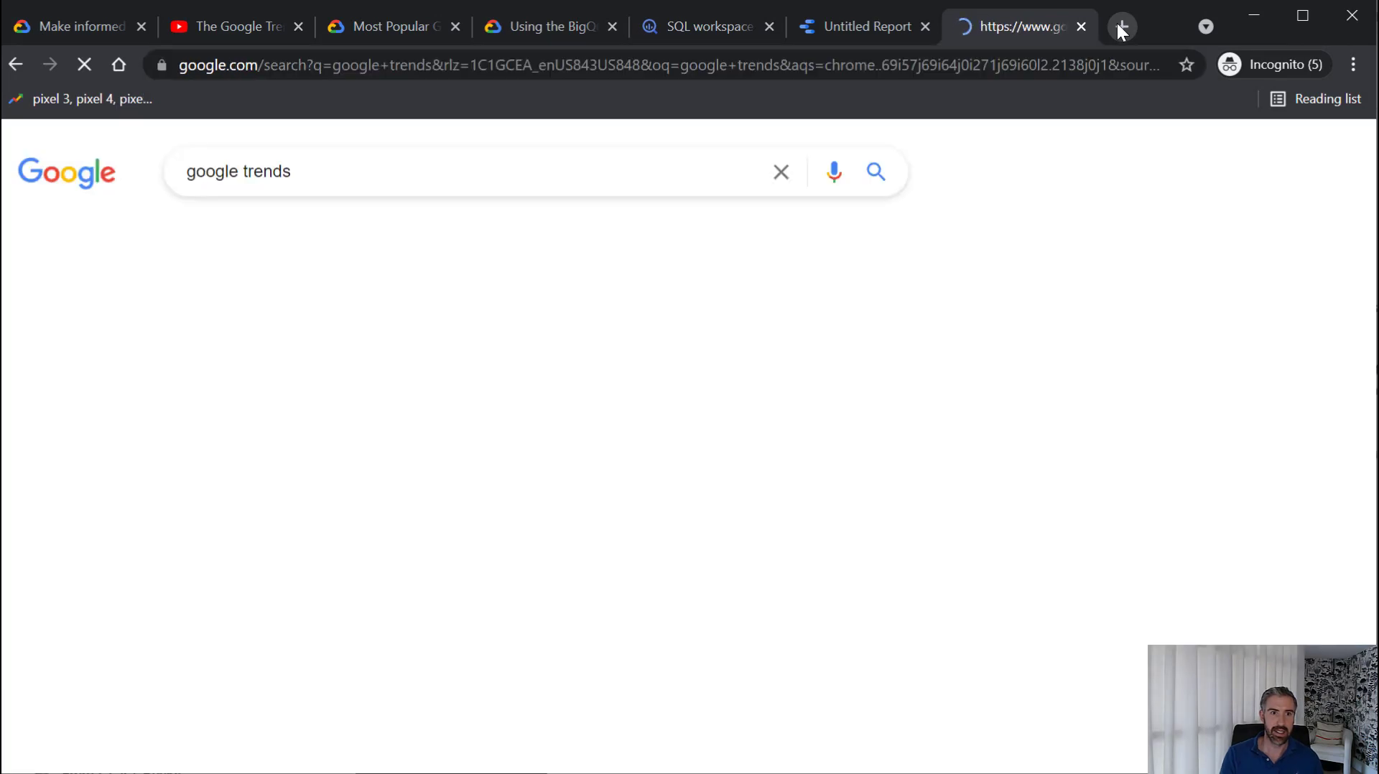
click(283, 359)
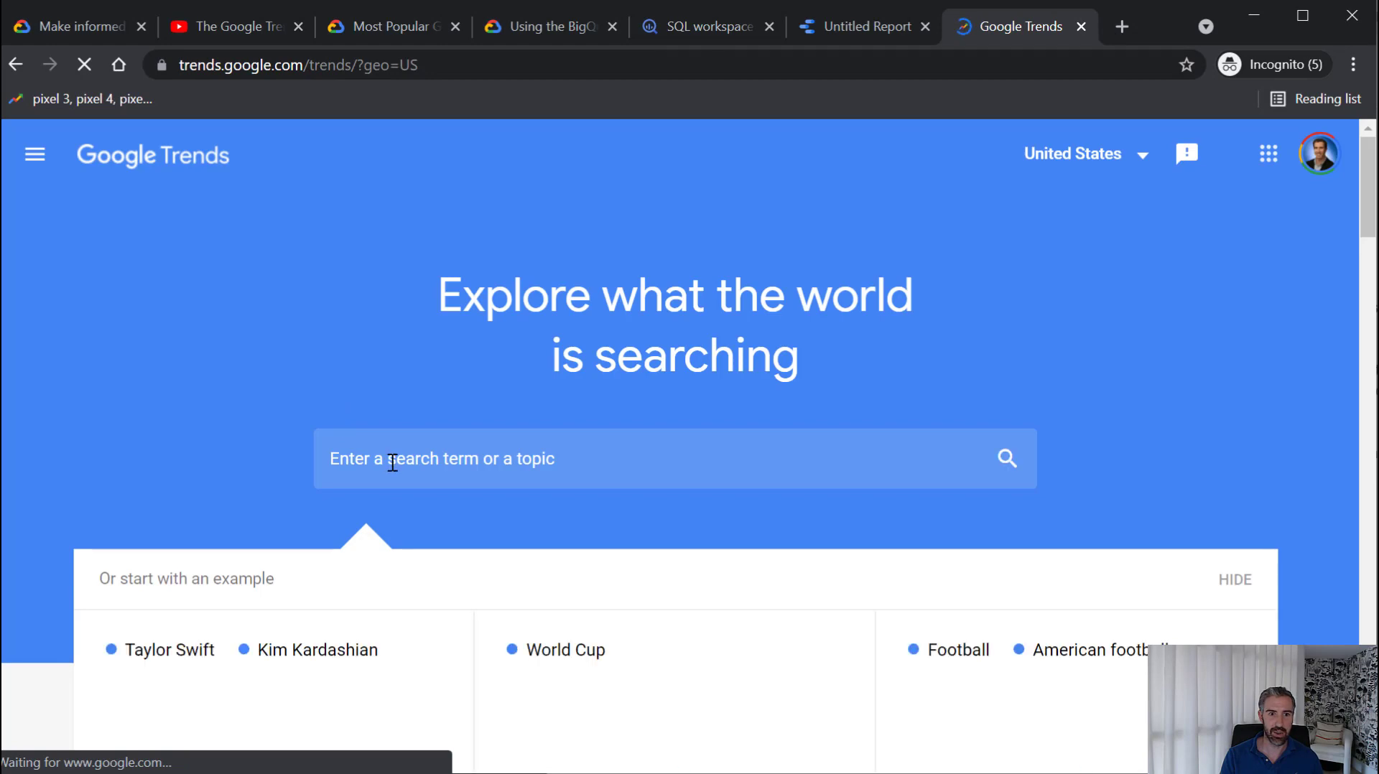
Explore the search term jeff bezos in Google Trends
click(393, 460)
text(jeff ne)
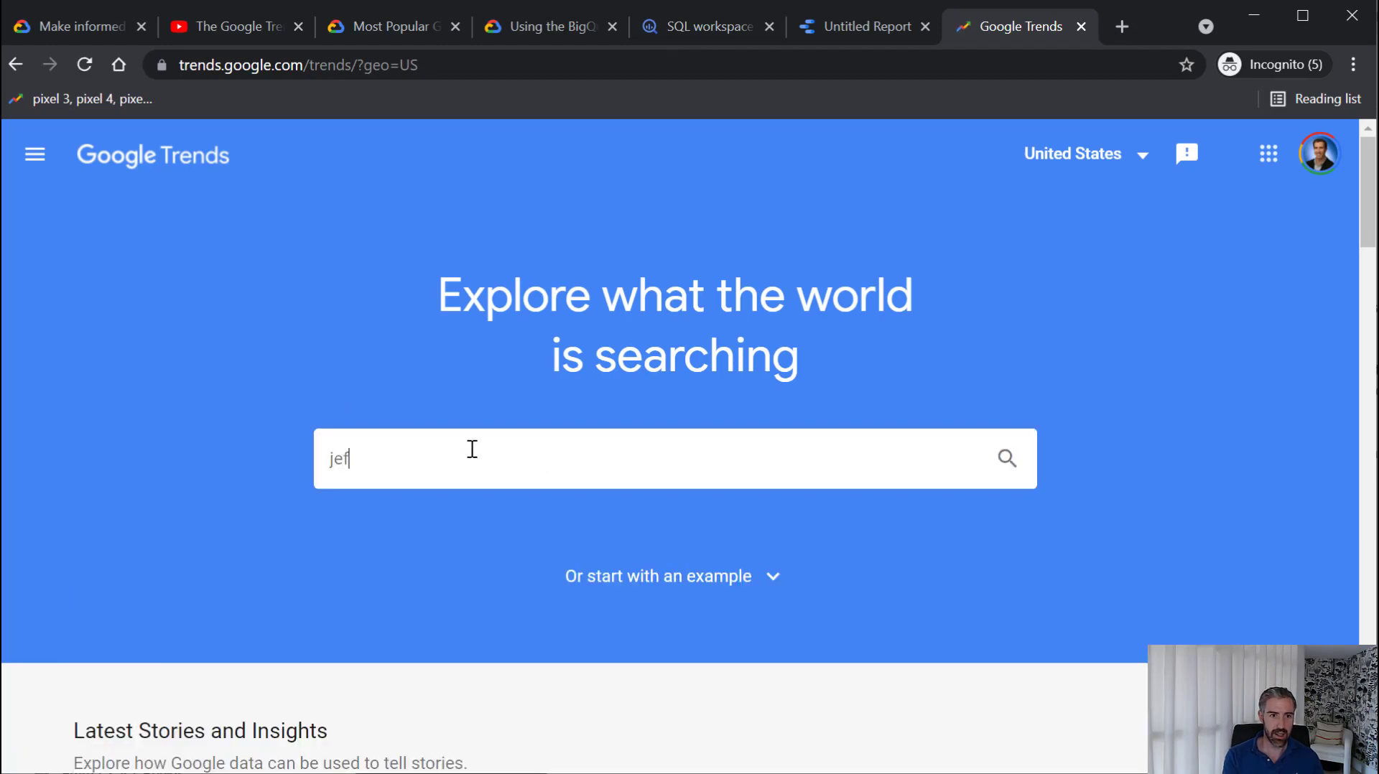
key(BackSpace)
key(BackSpace)
text(bez)
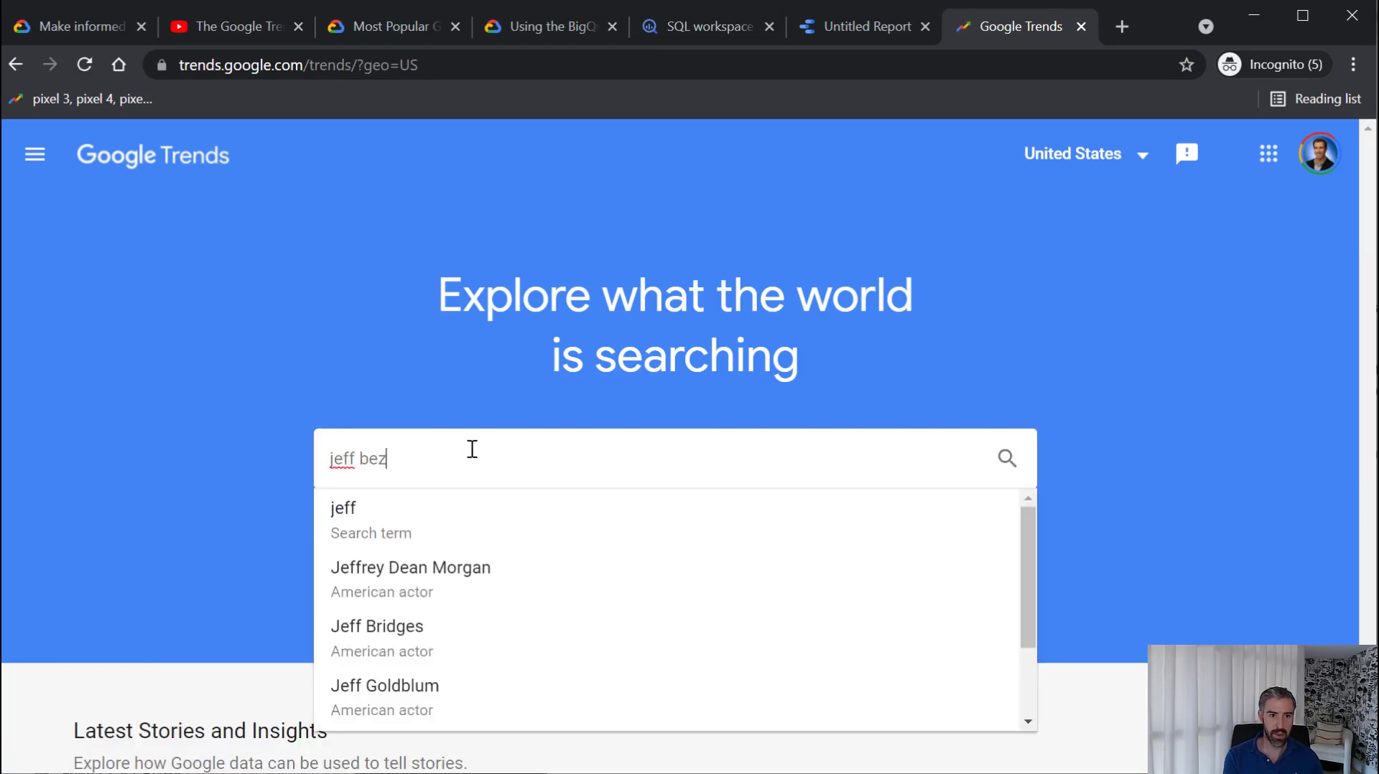
text(z)
text(s)
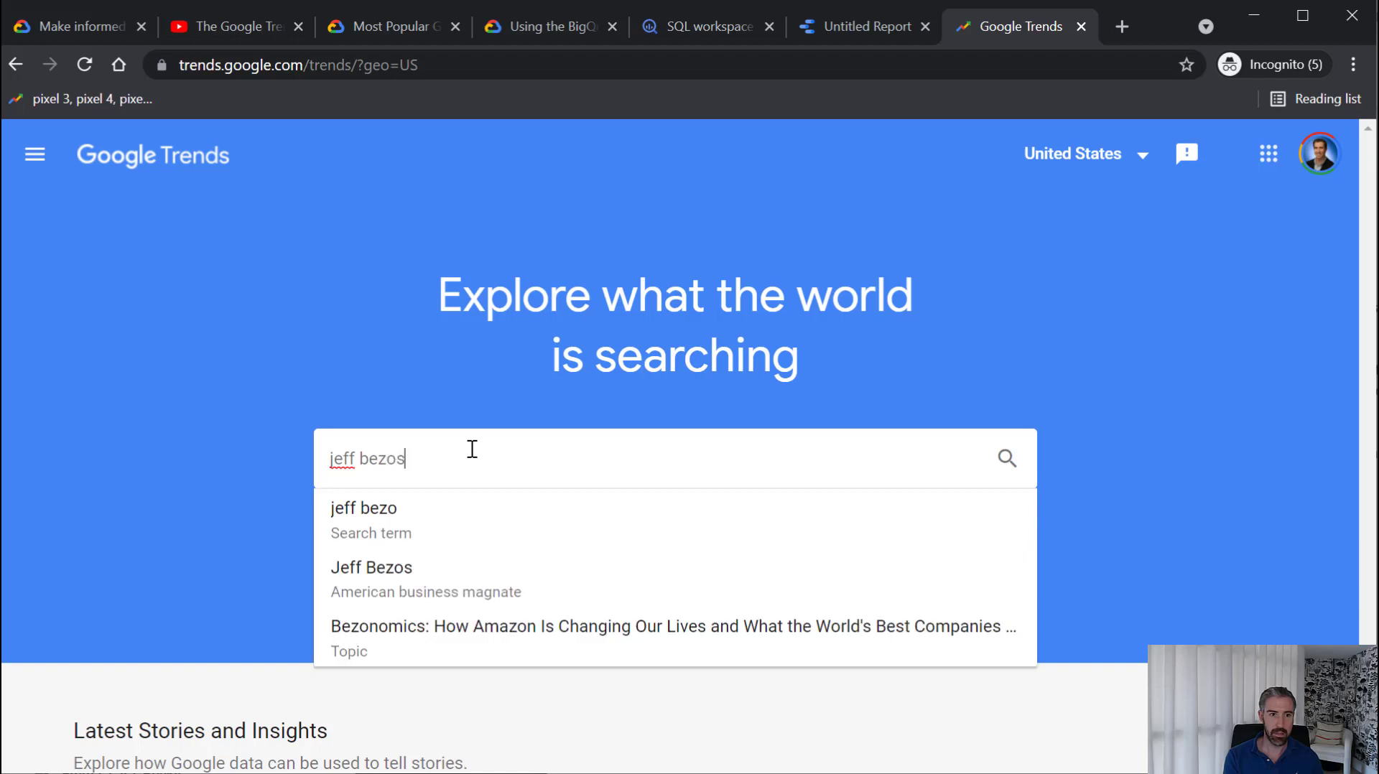
key(Return)
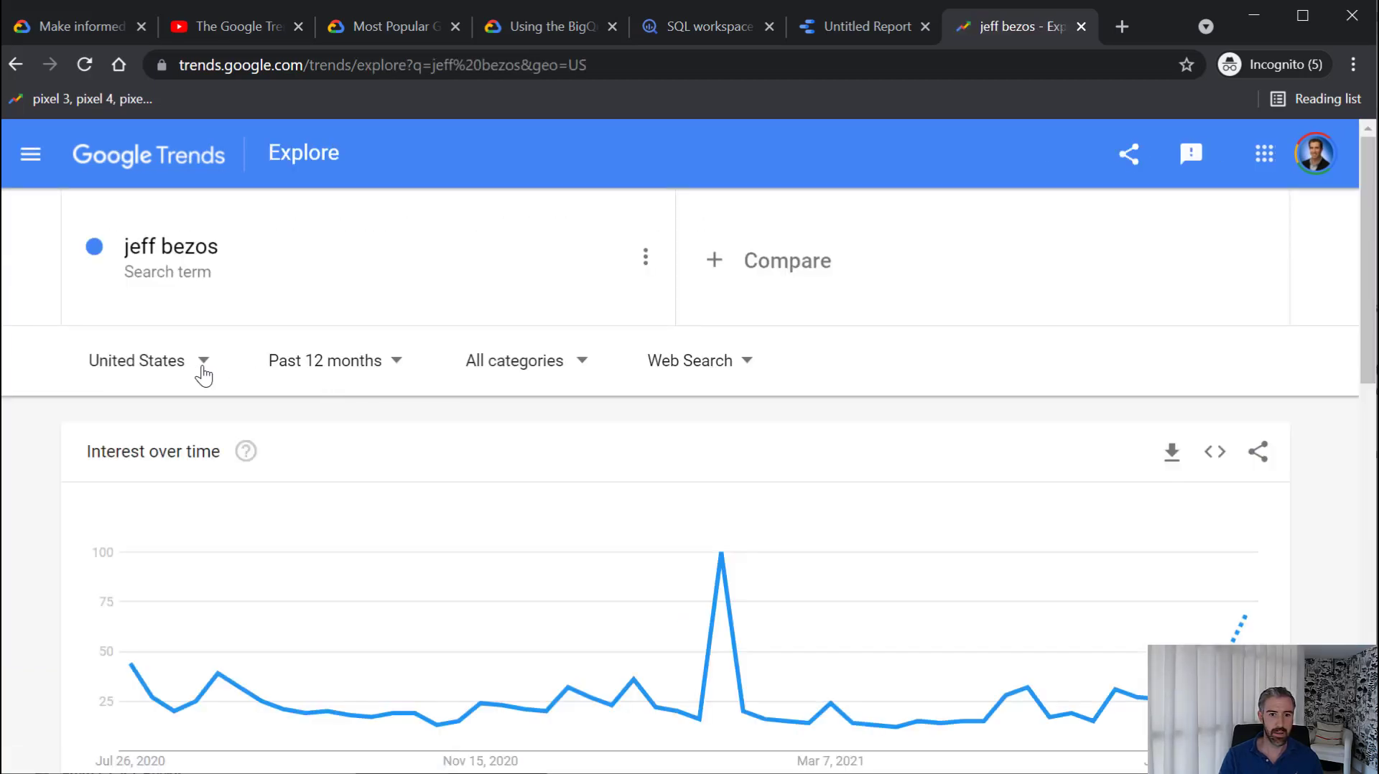
Change the region of the jeff bezos trend from the whole country to the state of New York
click(204, 375)
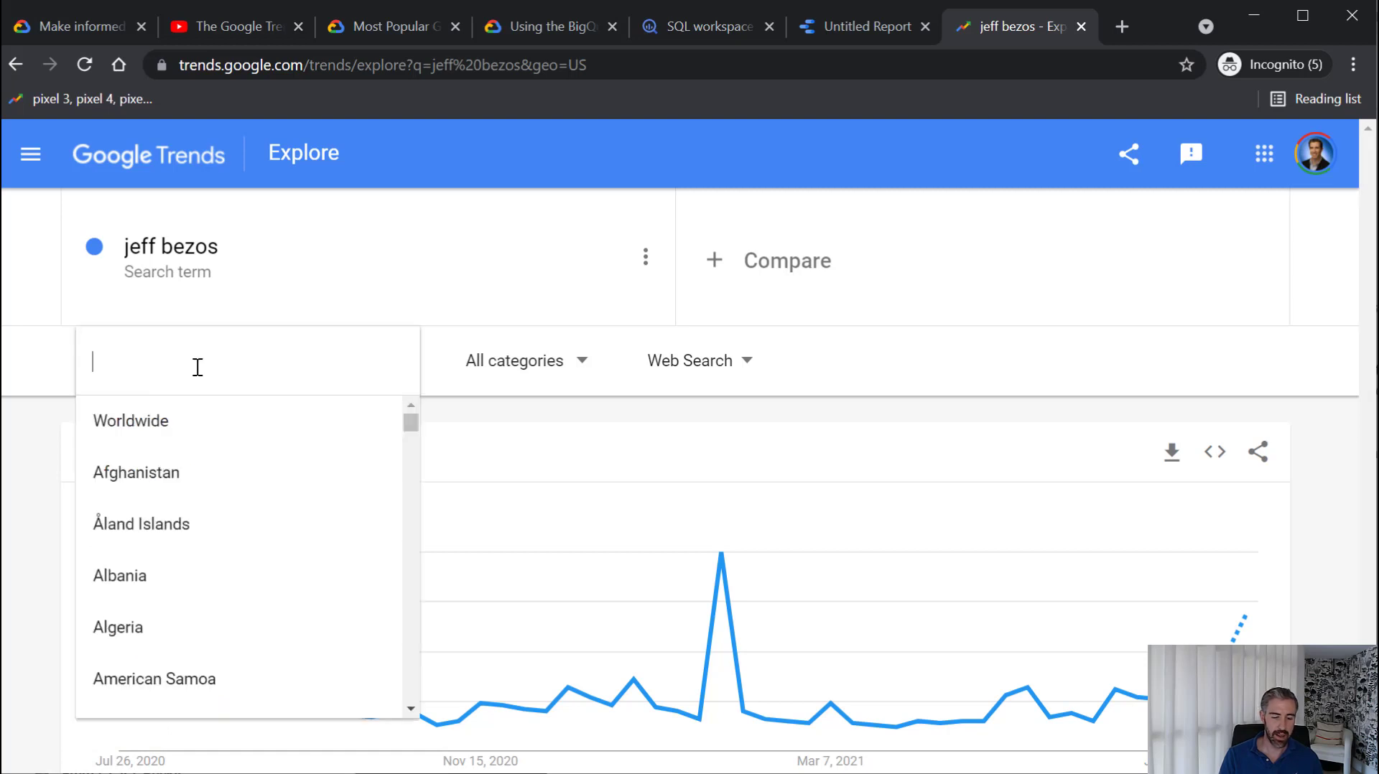
text(new york)
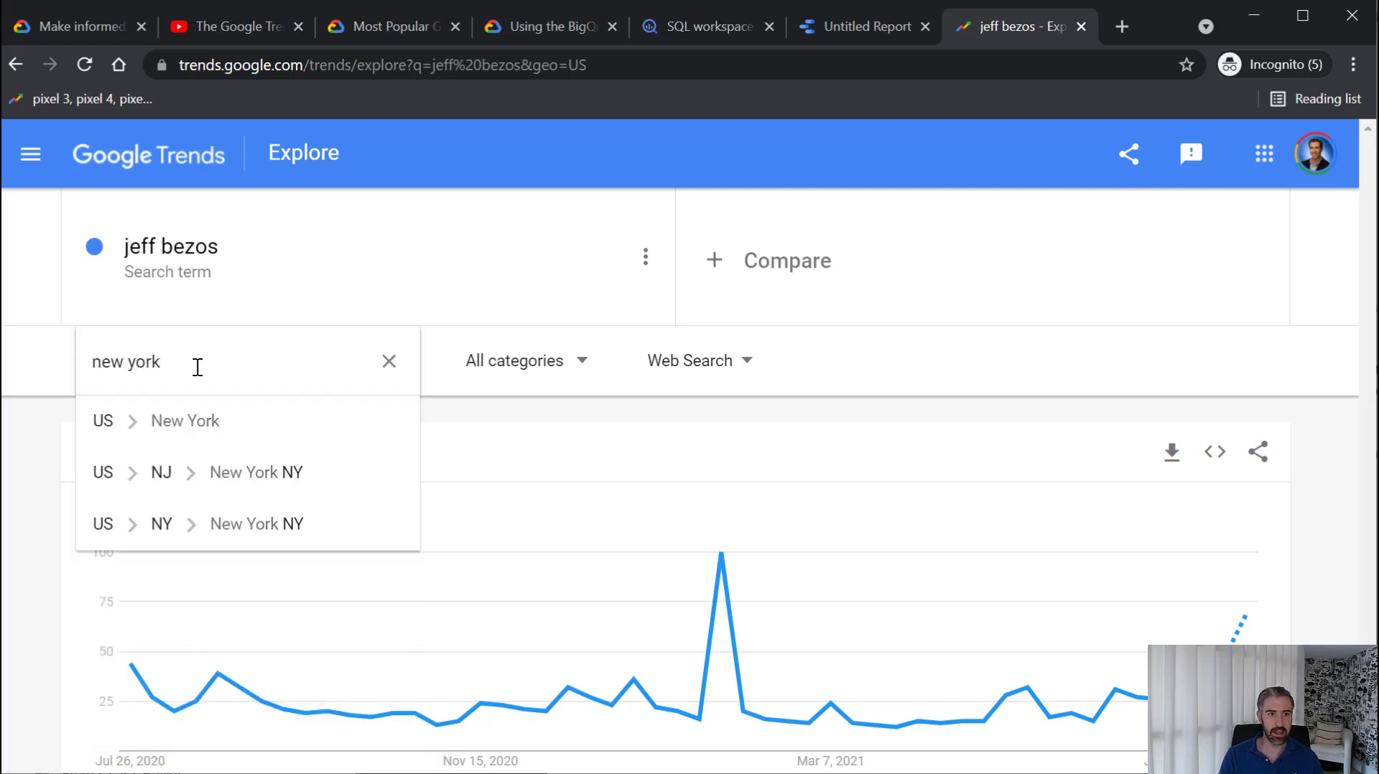
click(191, 426)
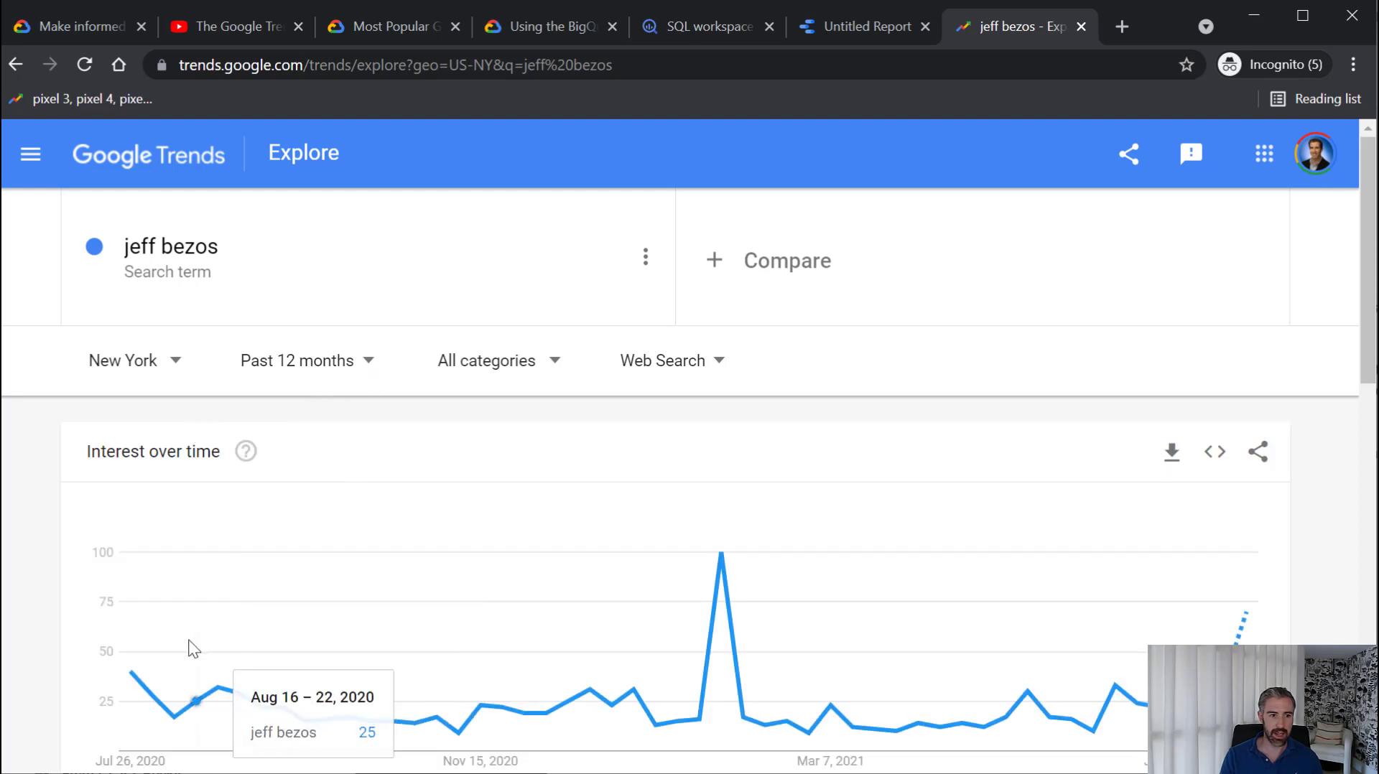
Set a custom time range for the trend from 1/1/2019 to 7/22/2021
click(363, 365)
click(310, 732)
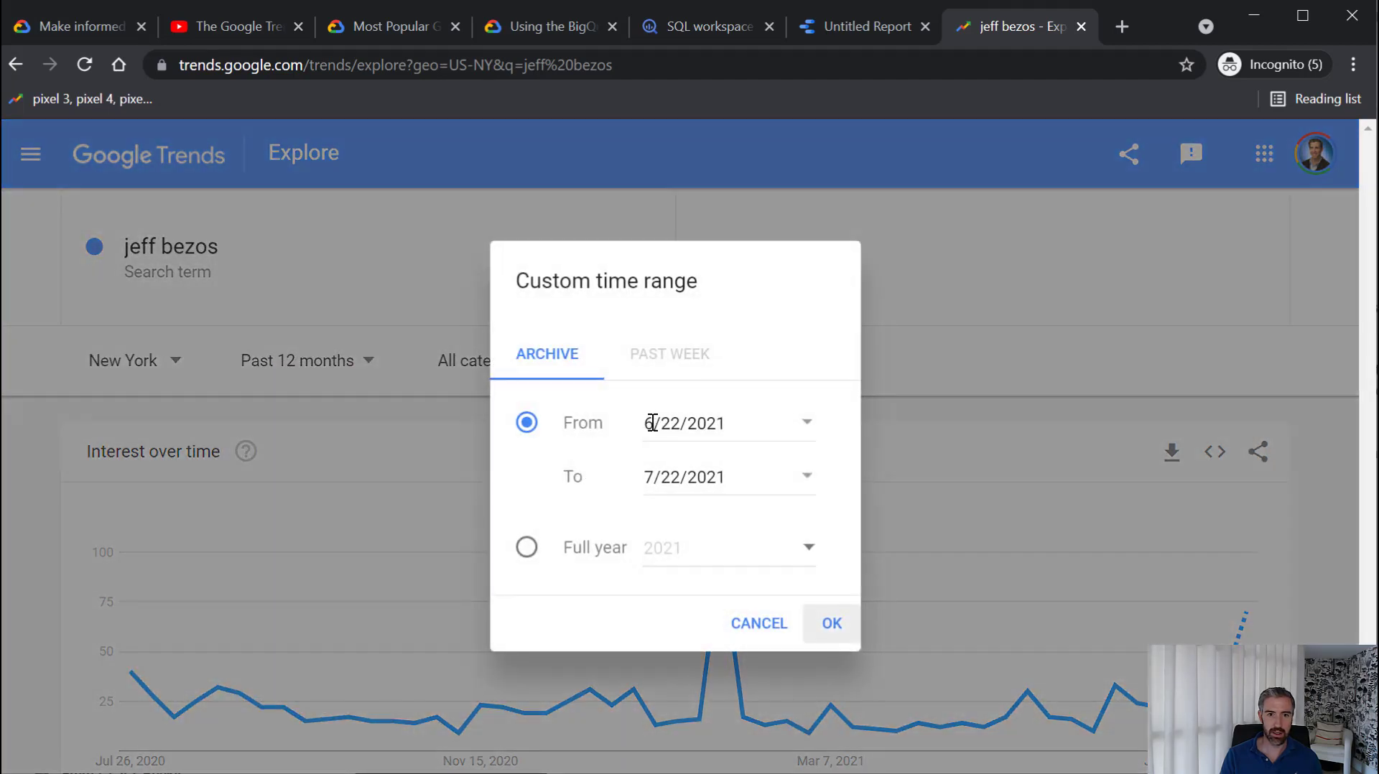
click(646, 422)
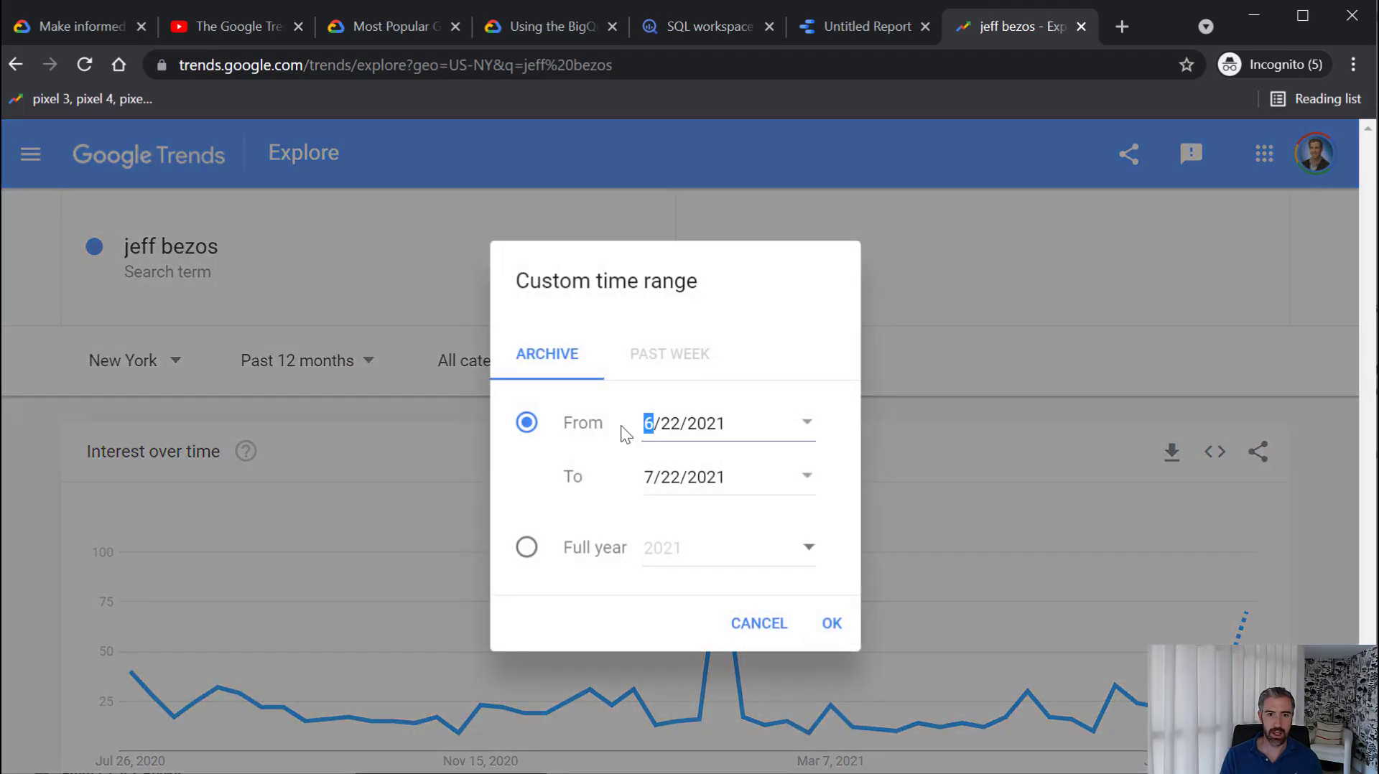
double_click(663, 424)
text(1)
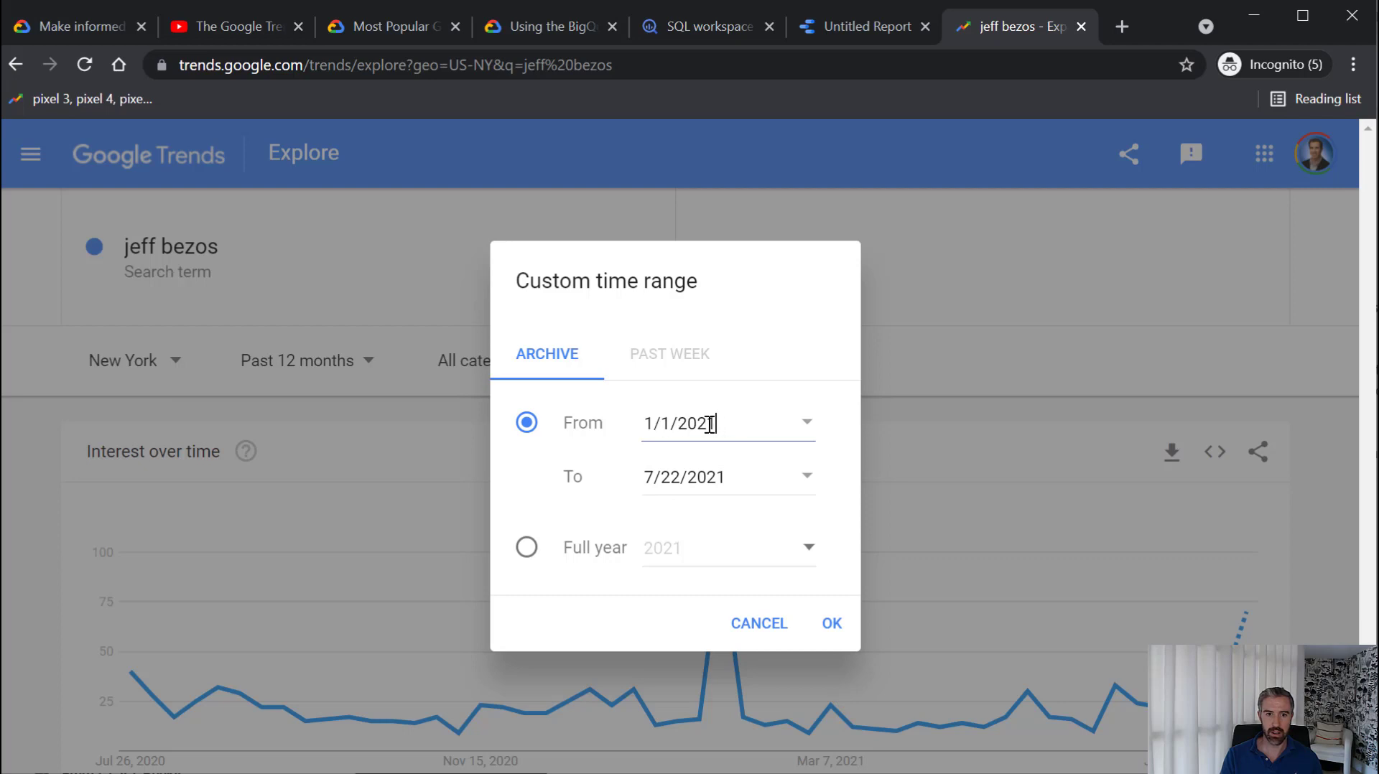
drag(710, 425, 697, 426)
text(19)
click(830, 623)
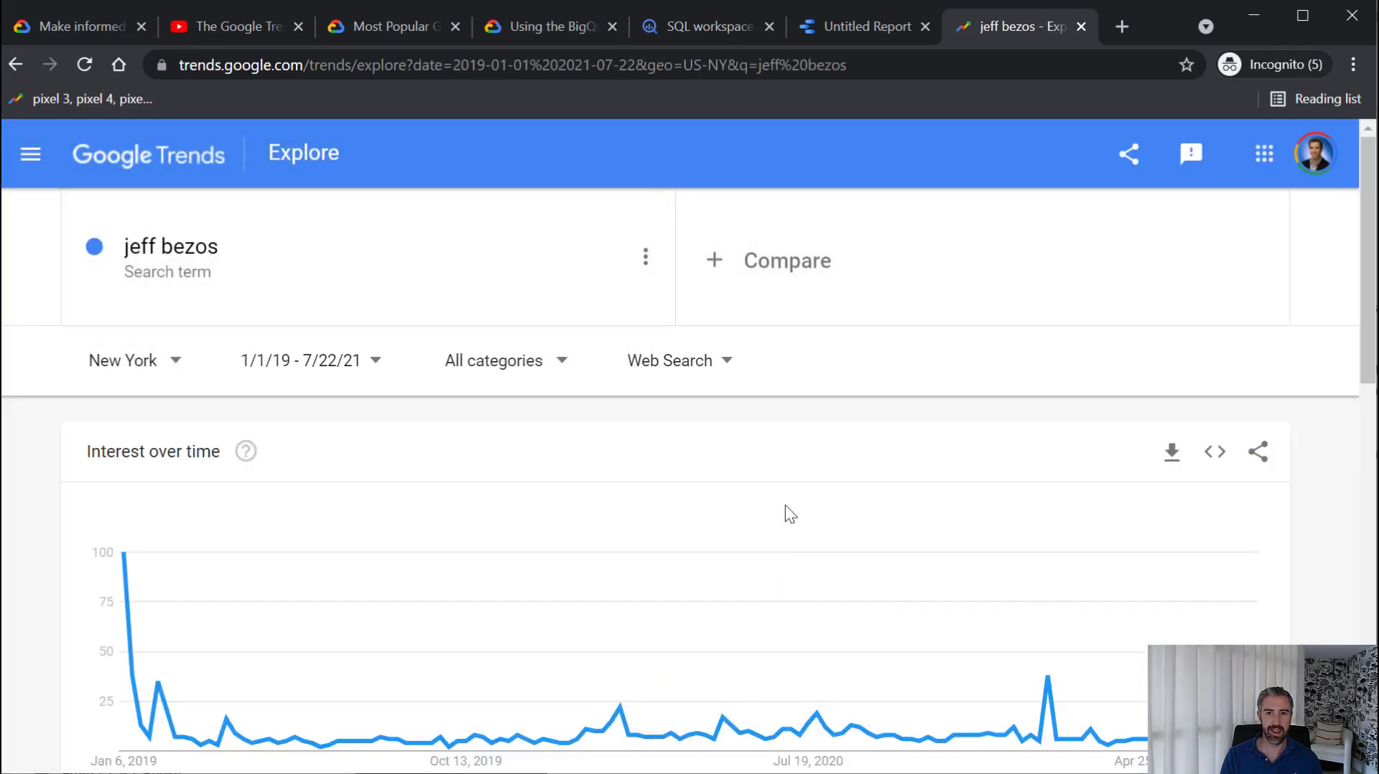
Examine the early 2019 peaks in the Interest over time chart for comparison with the report's line chart
scroll(1362, 340, down, 2)
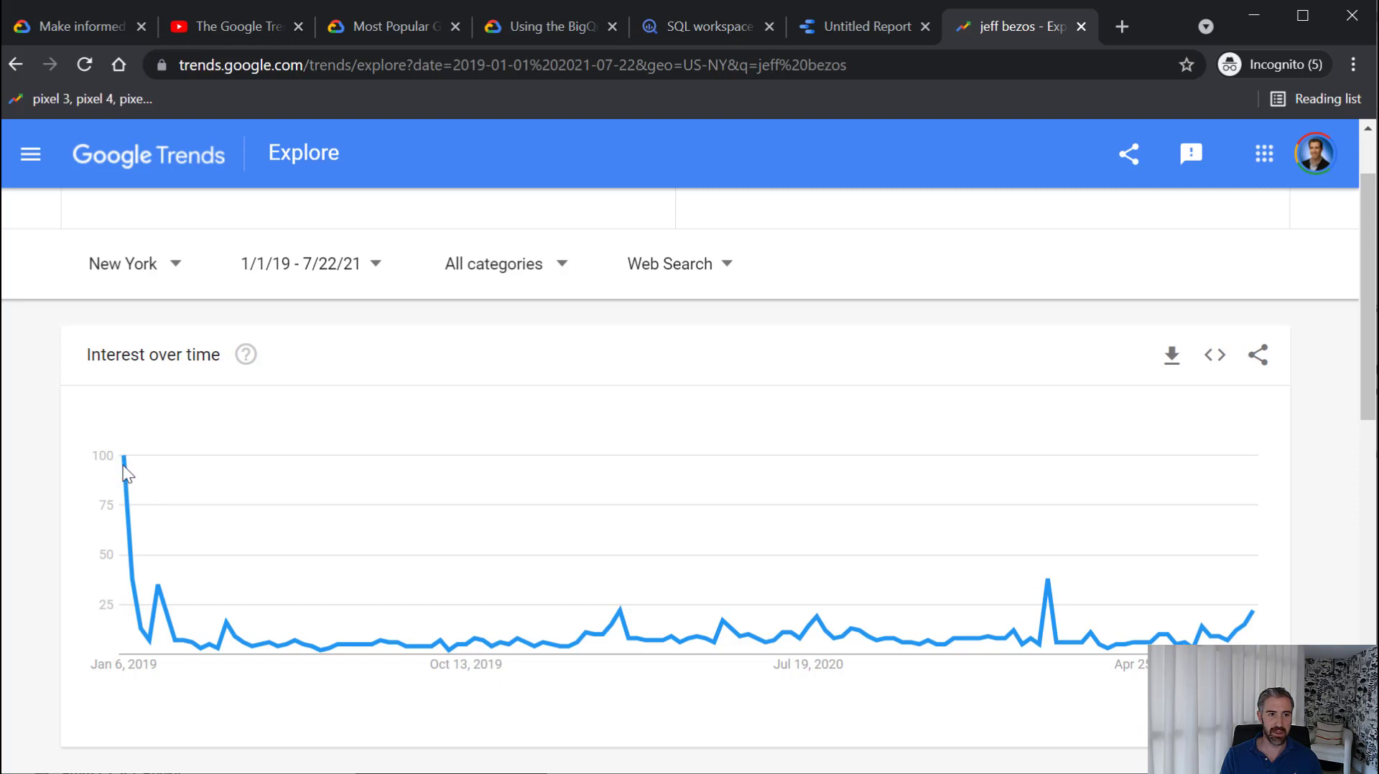
mouse_move(122, 461)
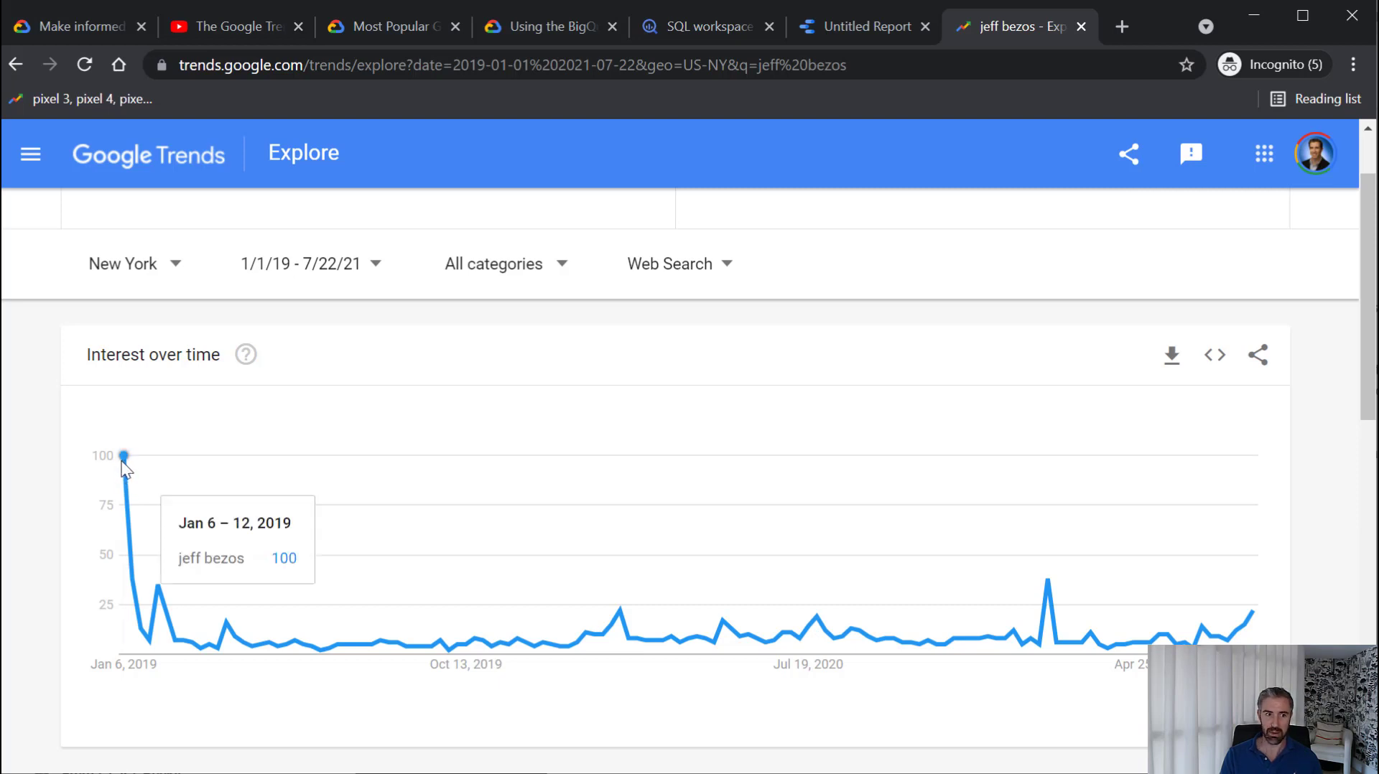
mouse_move(159, 589)
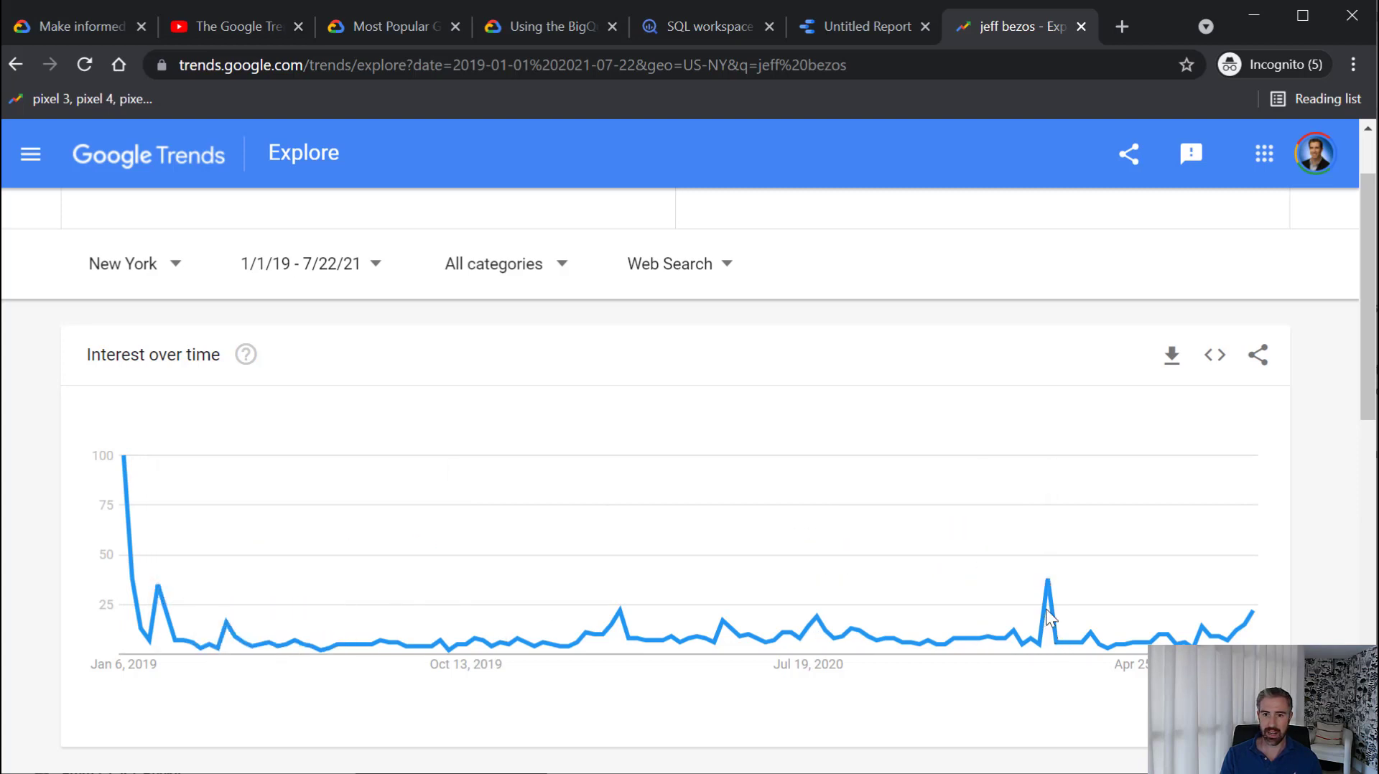
Compare the early 2021 peak in the Google Trends chart with the same peak in the Data Studio report's line chart
mouse_move(1048, 608)
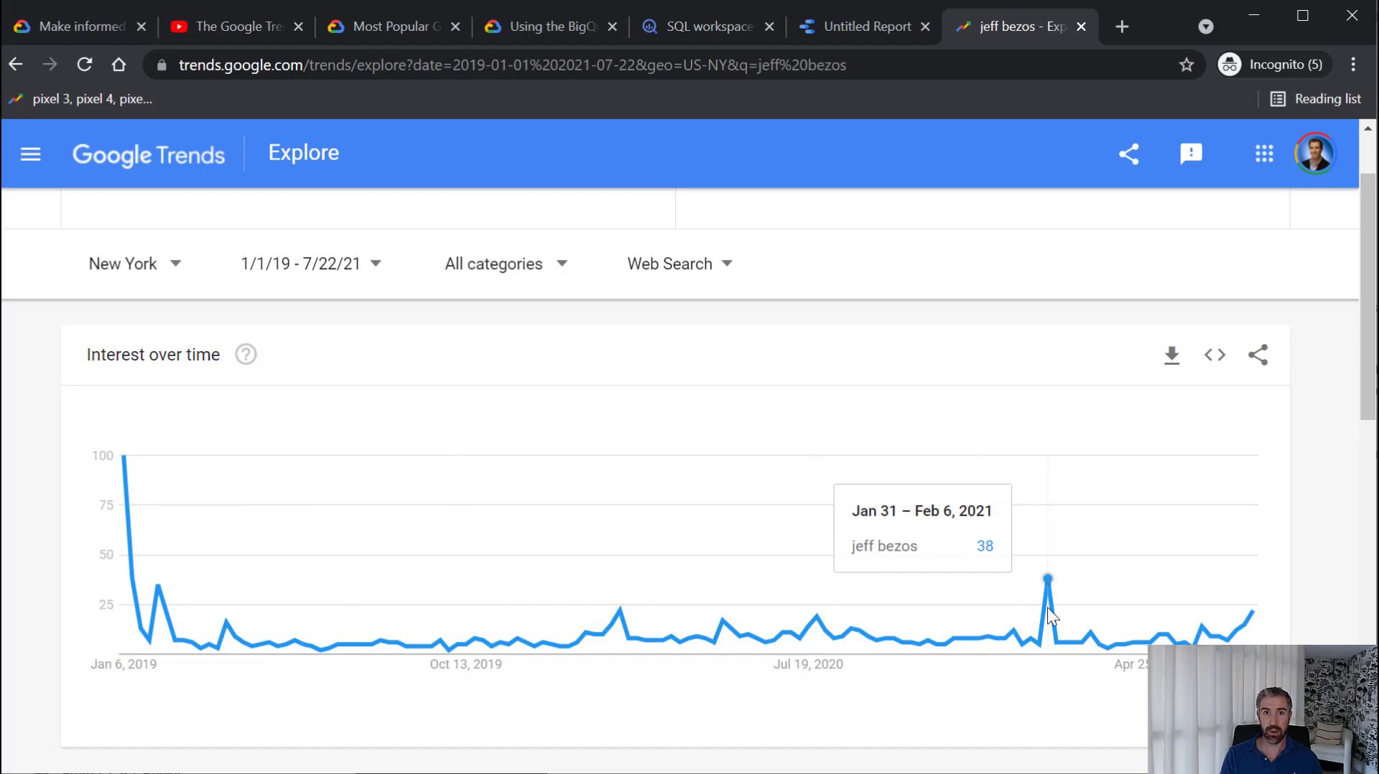
click(857, 42)
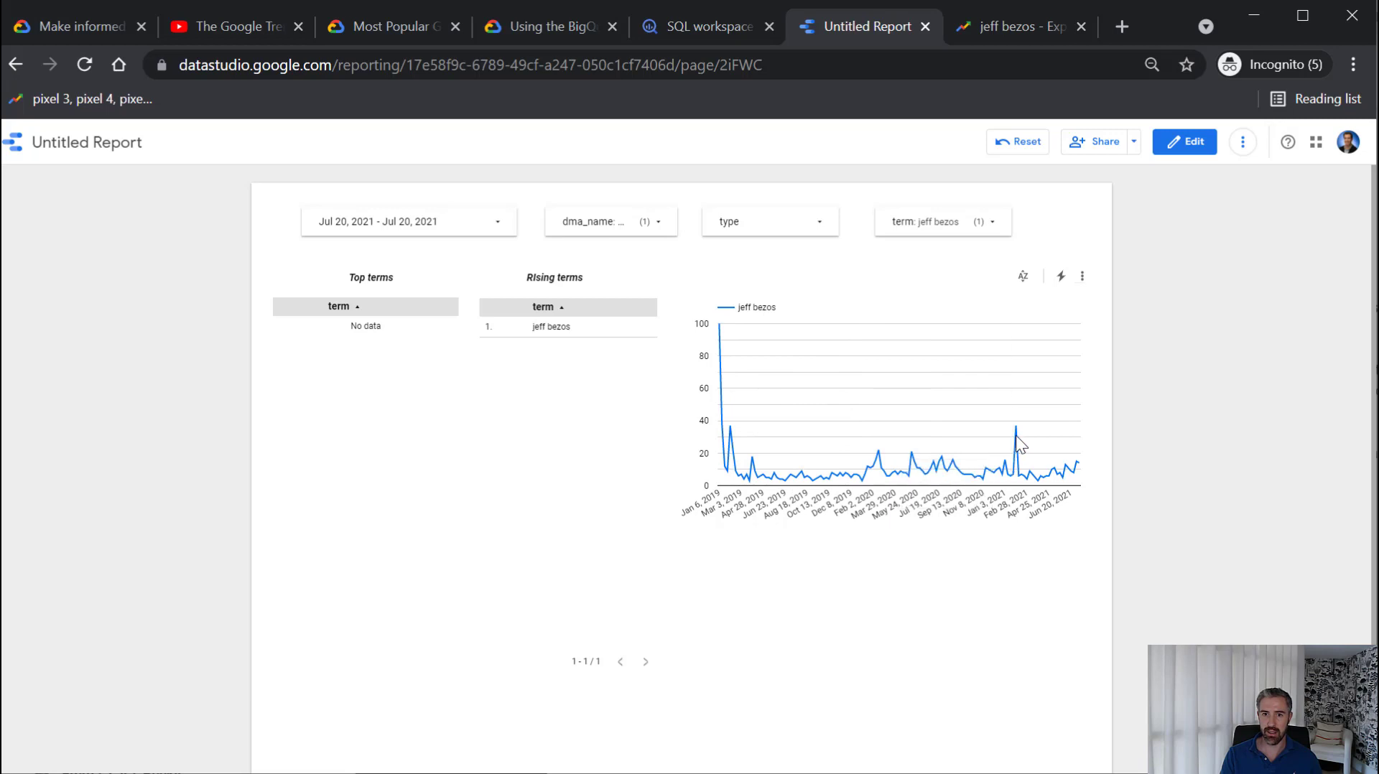
mouse_move(1015, 425)
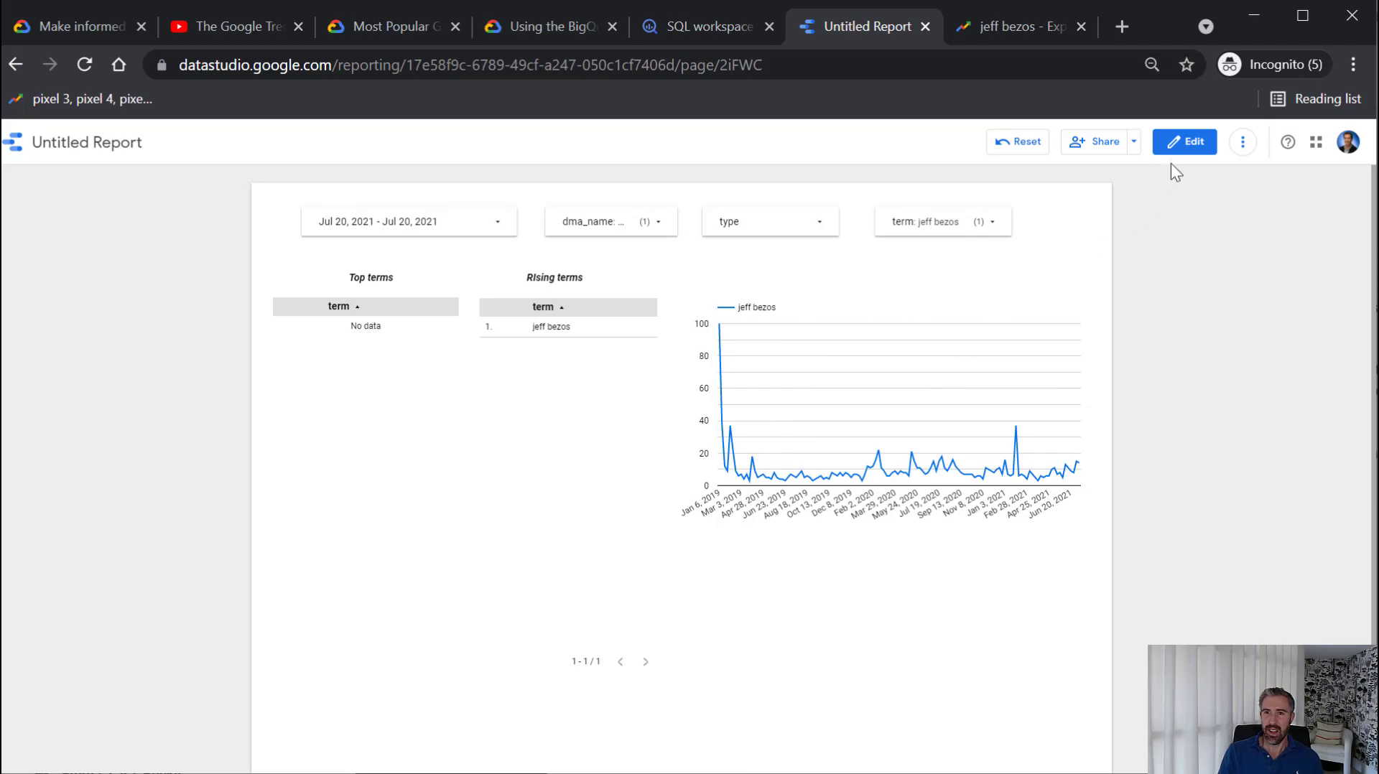
Switch the report to edit mode, add a treemap below the line chart and widen it to match the line chart's width
click(1178, 143)
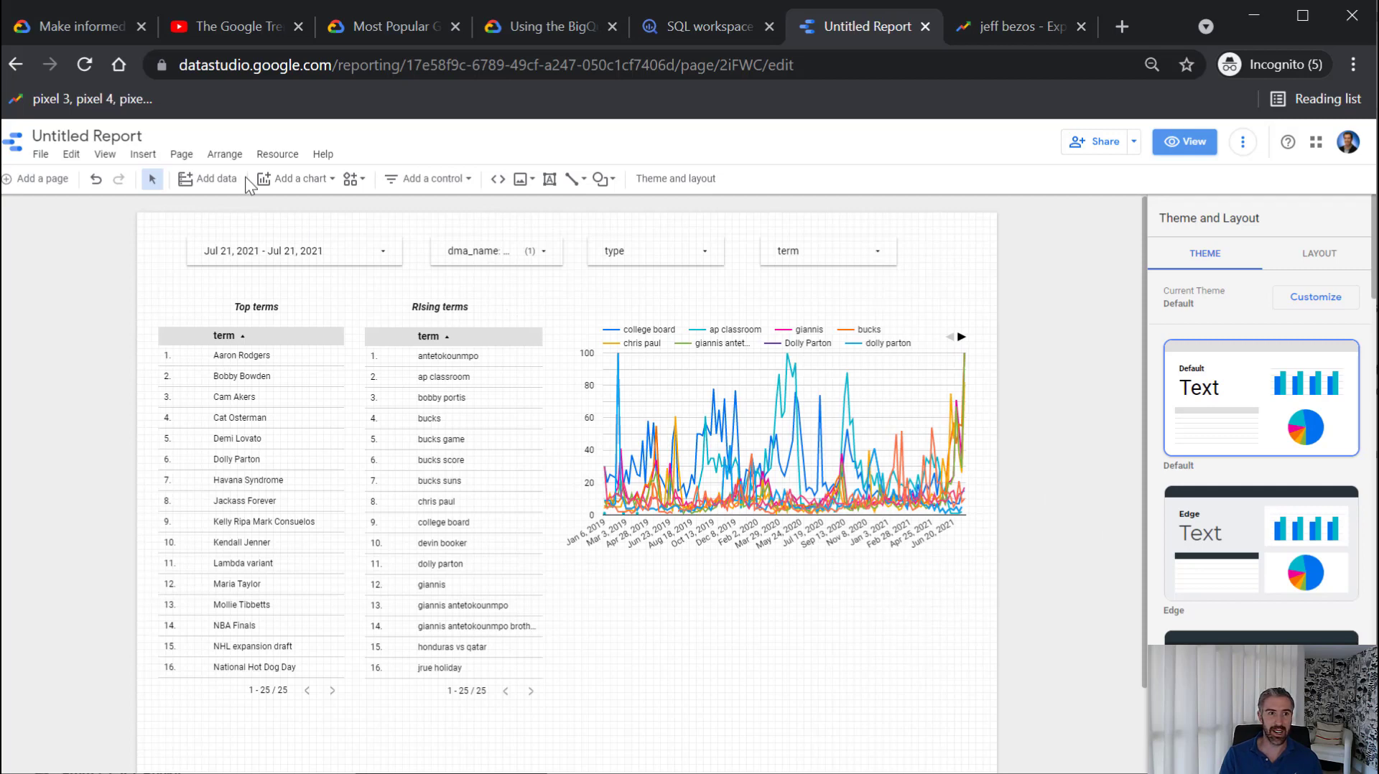
click(303, 184)
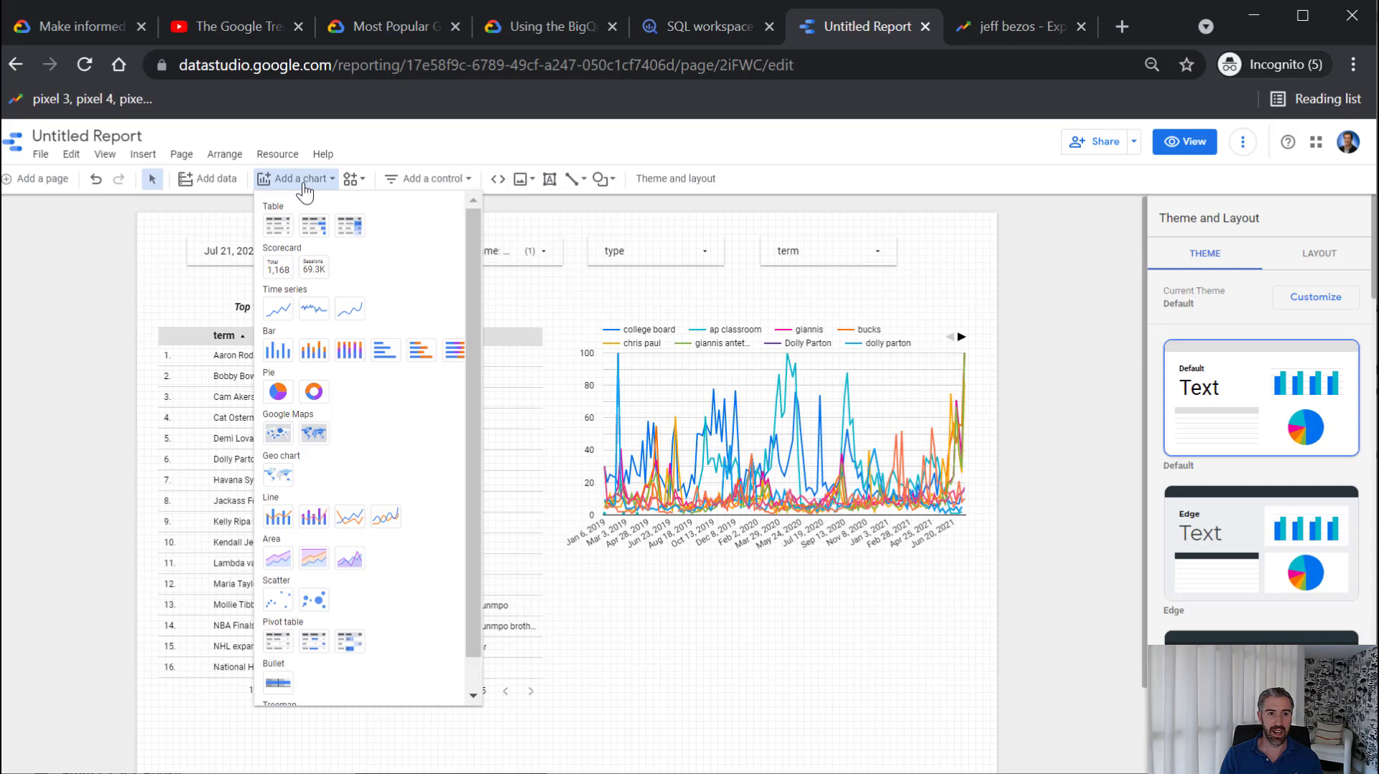
scroll(420, 491, down, 1)
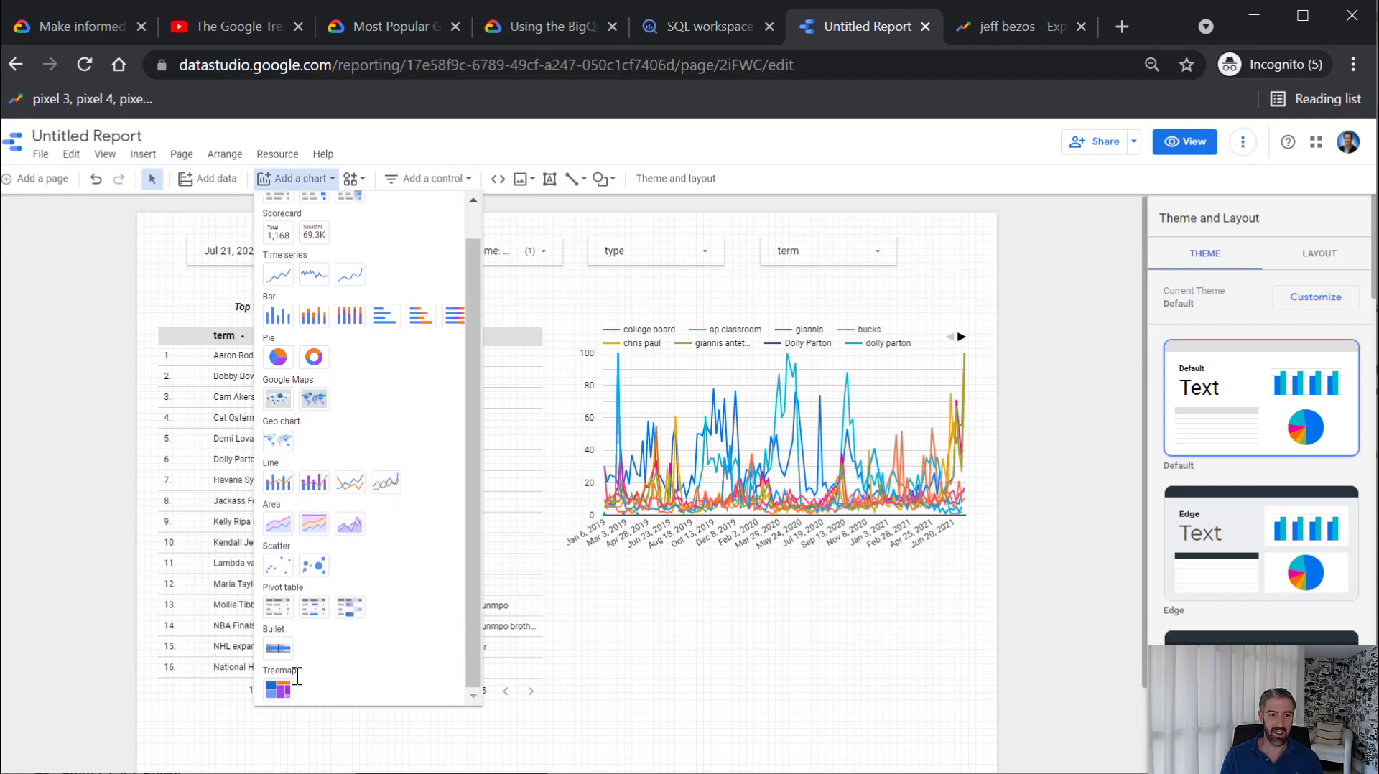
click(281, 691)
click(617, 576)
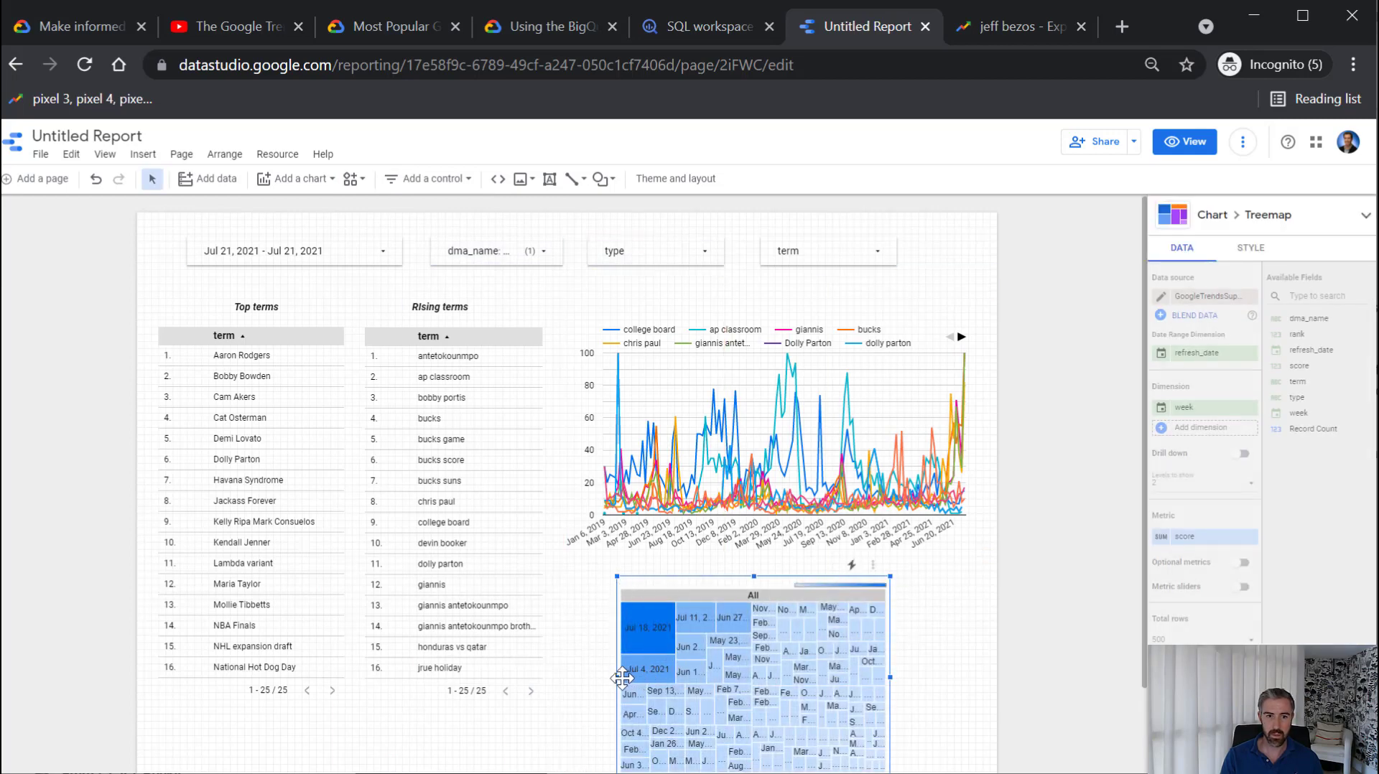
drag(890, 677, 969, 676)
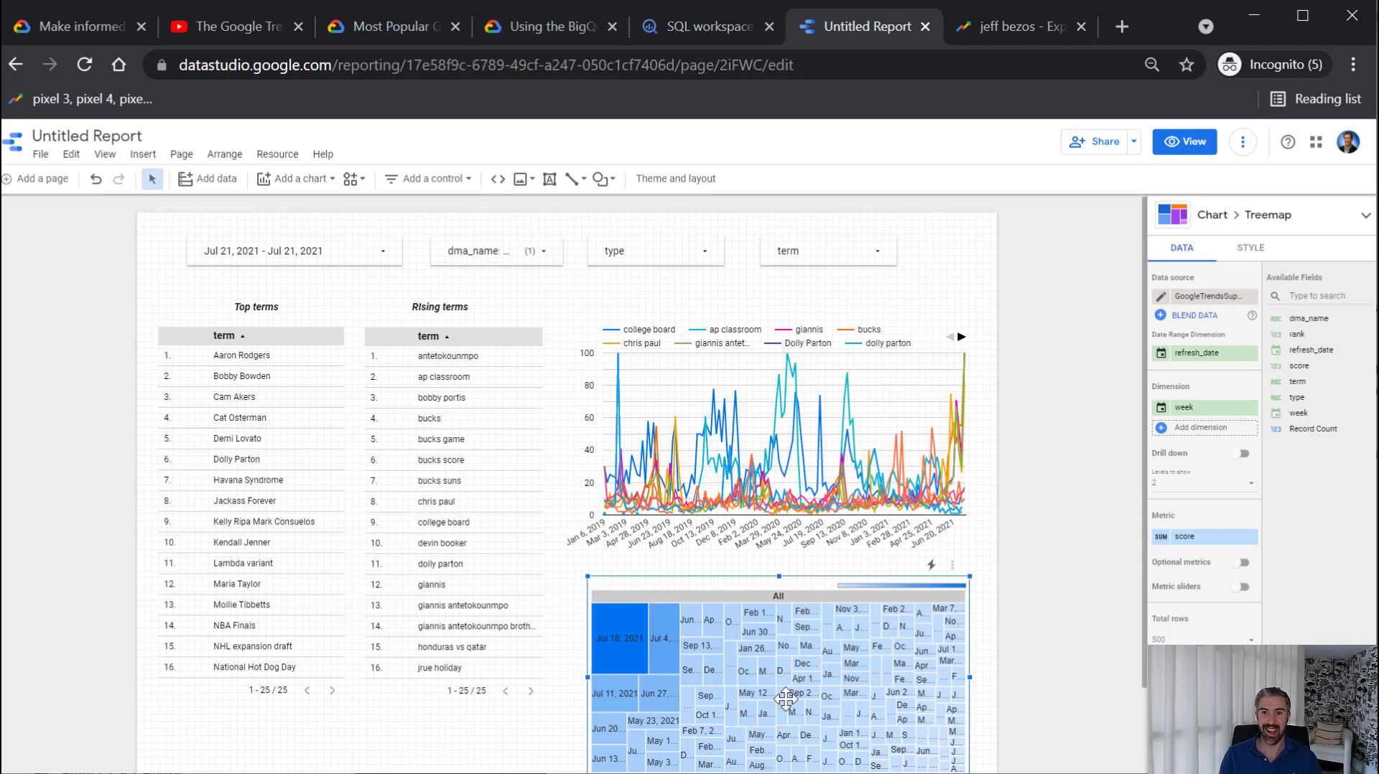
Set the treemap's dimension to dma_name and lower its top edge to leave room beneath the line chart
click(1229, 410)
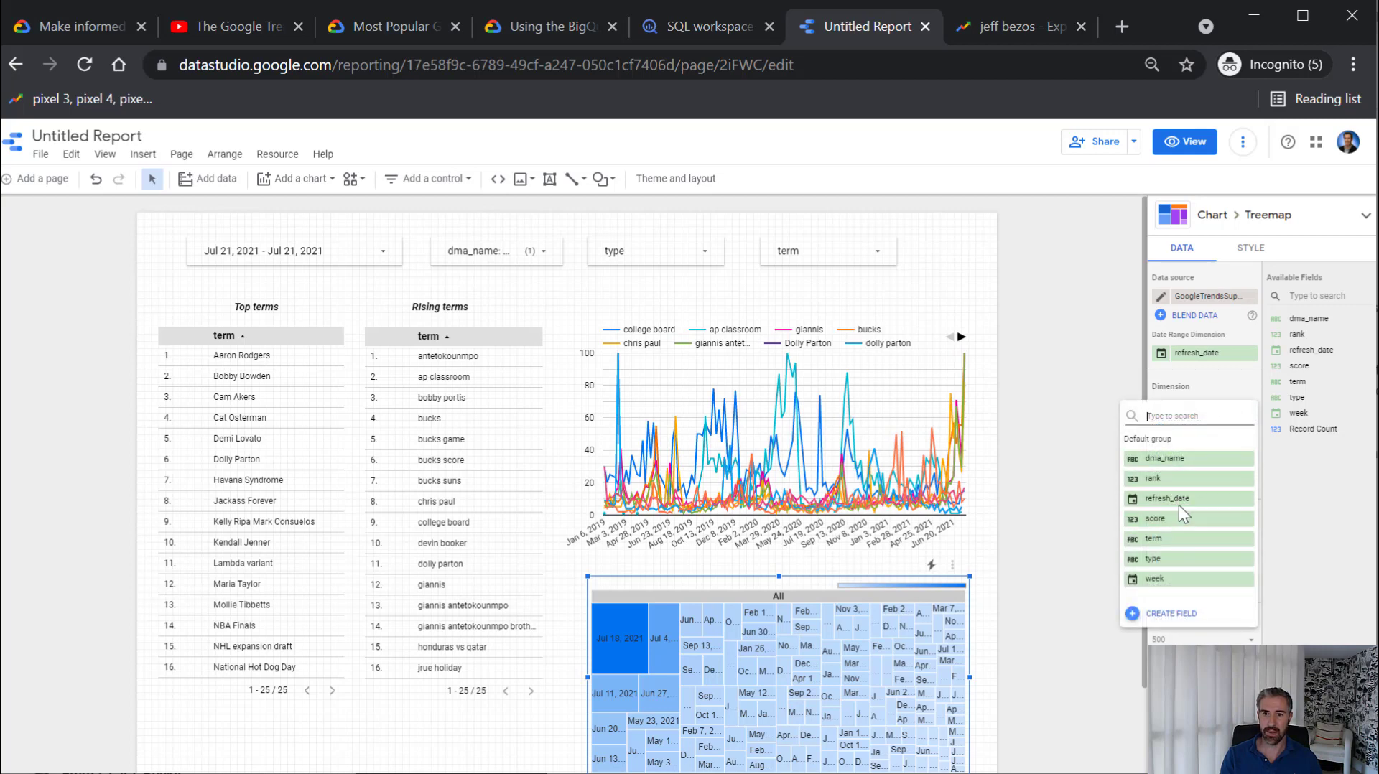
click(1181, 459)
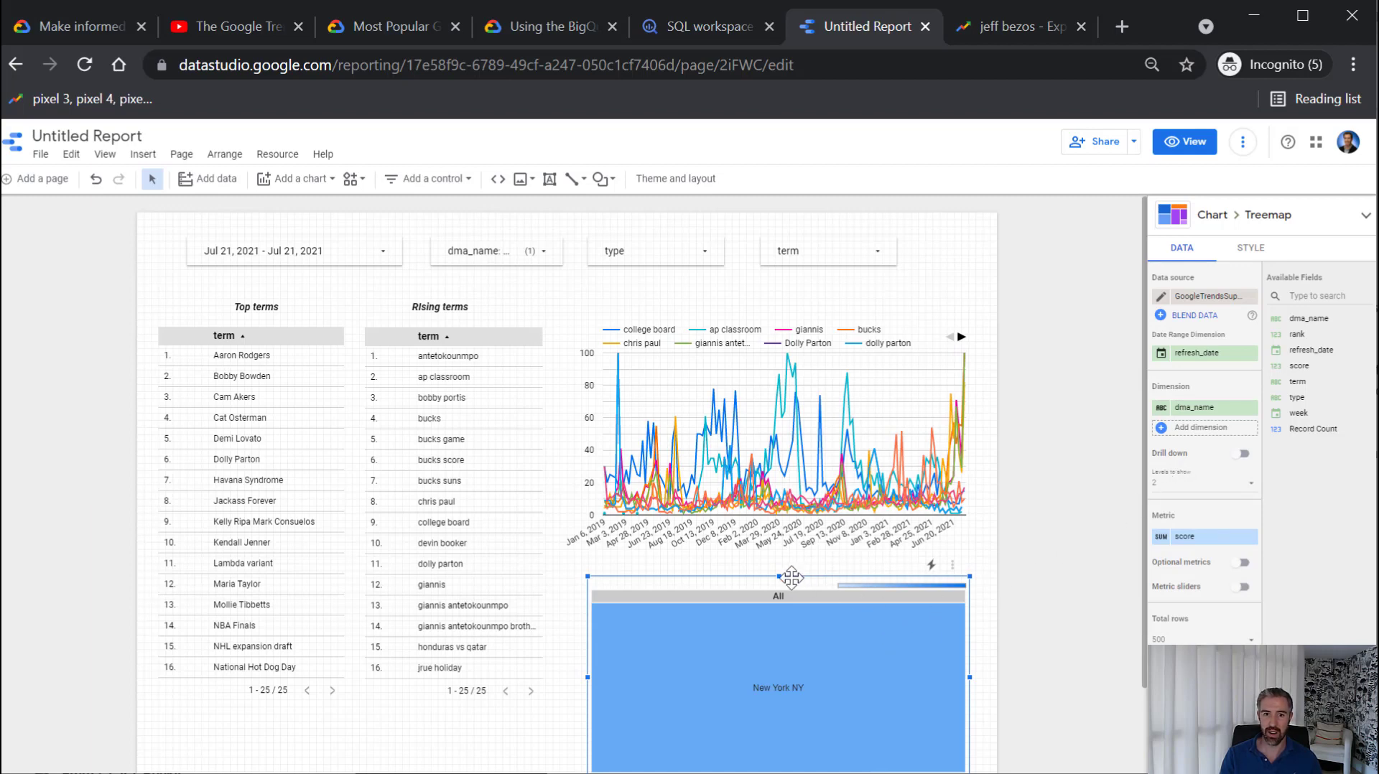
drag(779, 574, 778, 602)
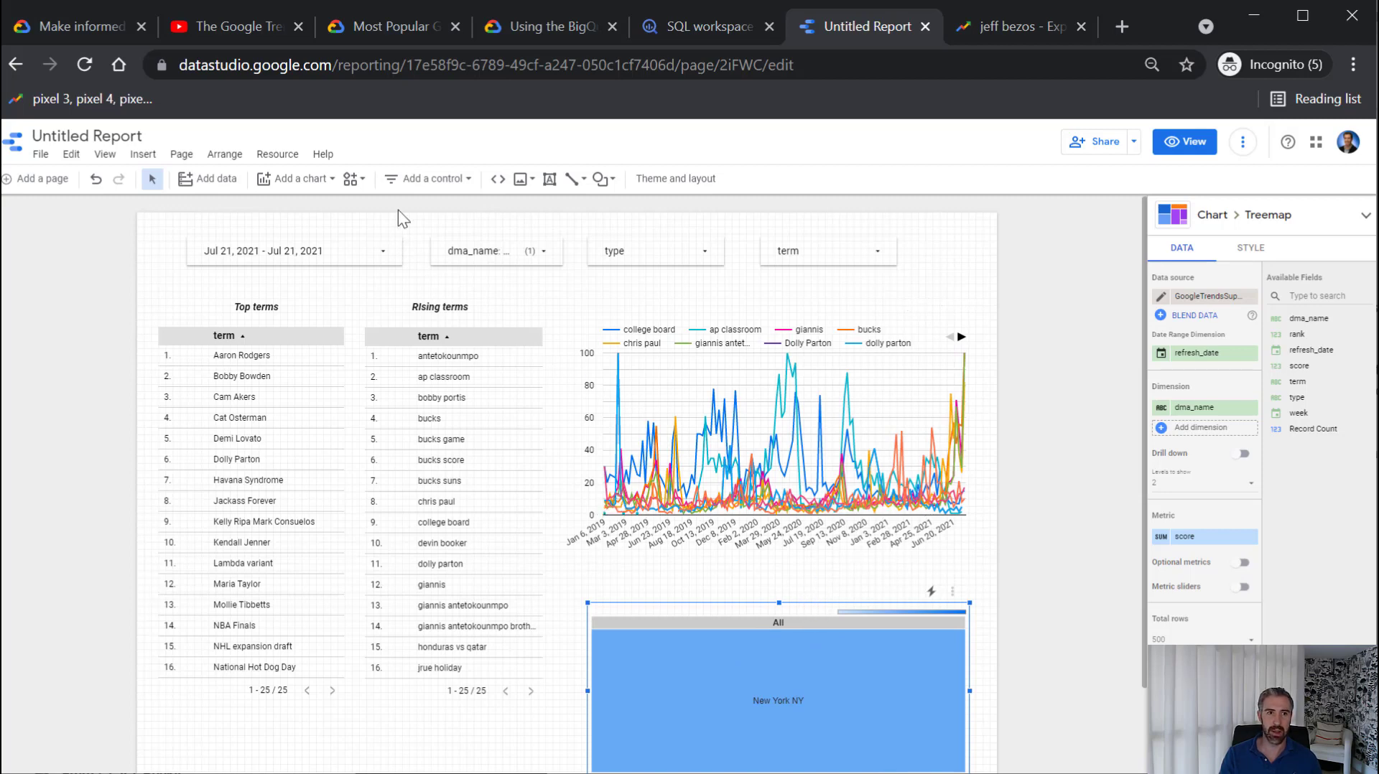
Add a drop-down list control for week between the line chart and the treemap, and make it narrower
click(428, 180)
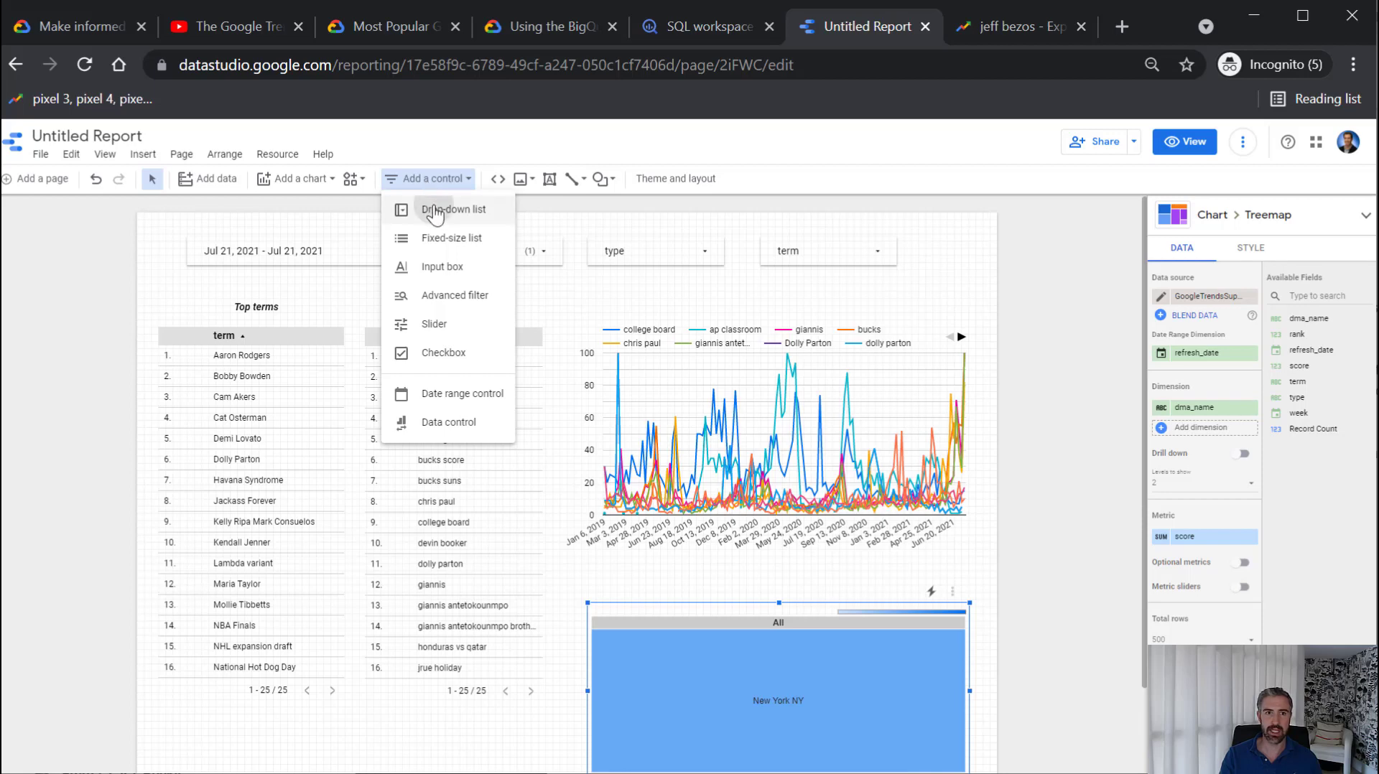
click(434, 209)
click(639, 570)
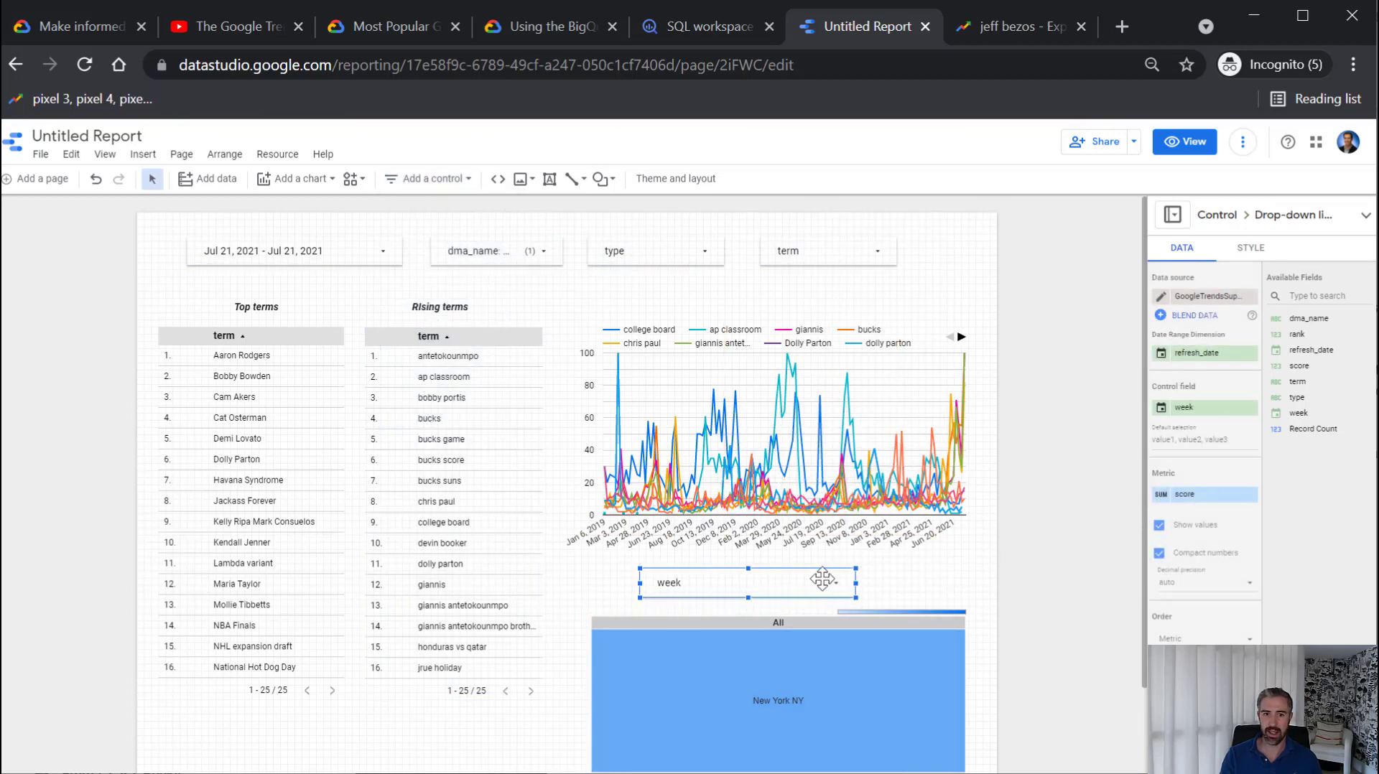
drag(855, 582, 755, 584)
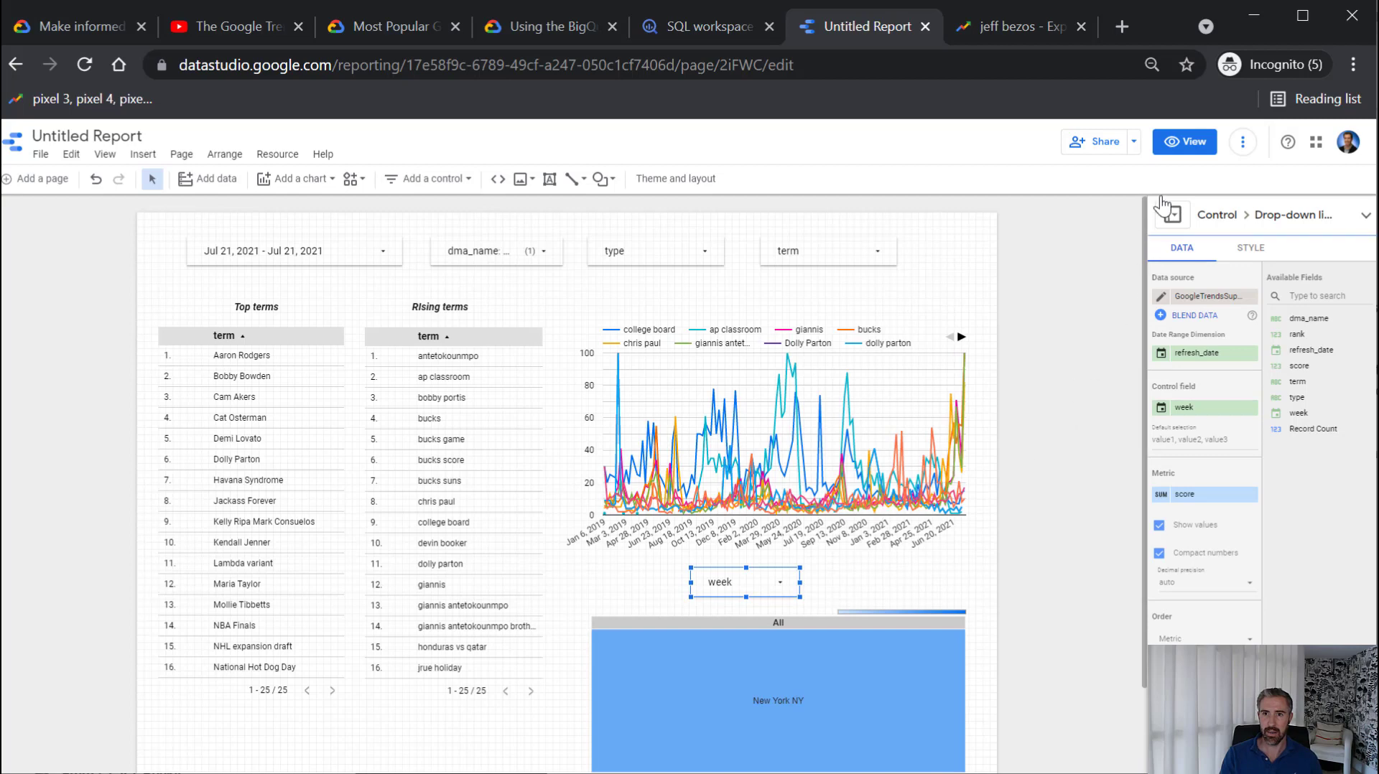
View the report, filter it to only the week of Jul 11, 2021 and inspect that week's scores in the line chart
click(1196, 143)
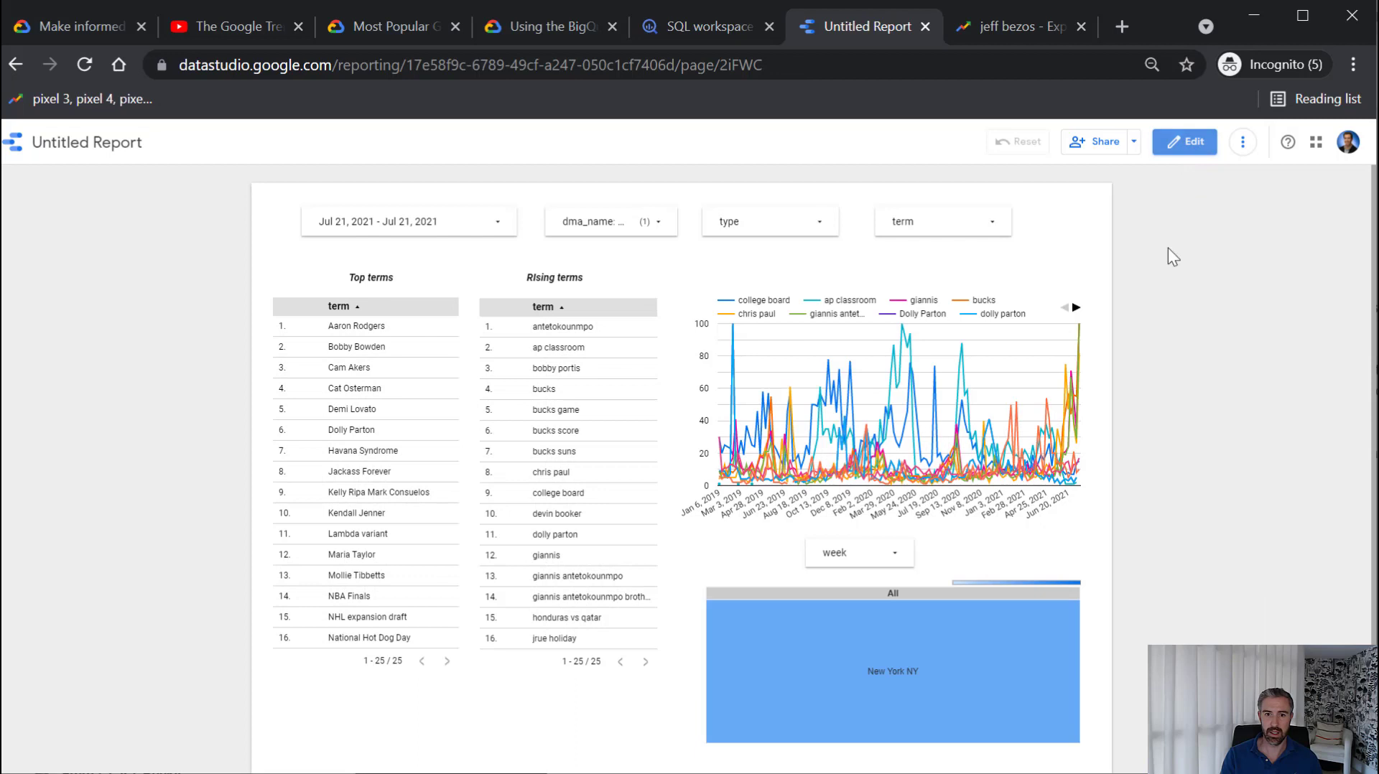
click(898, 559)
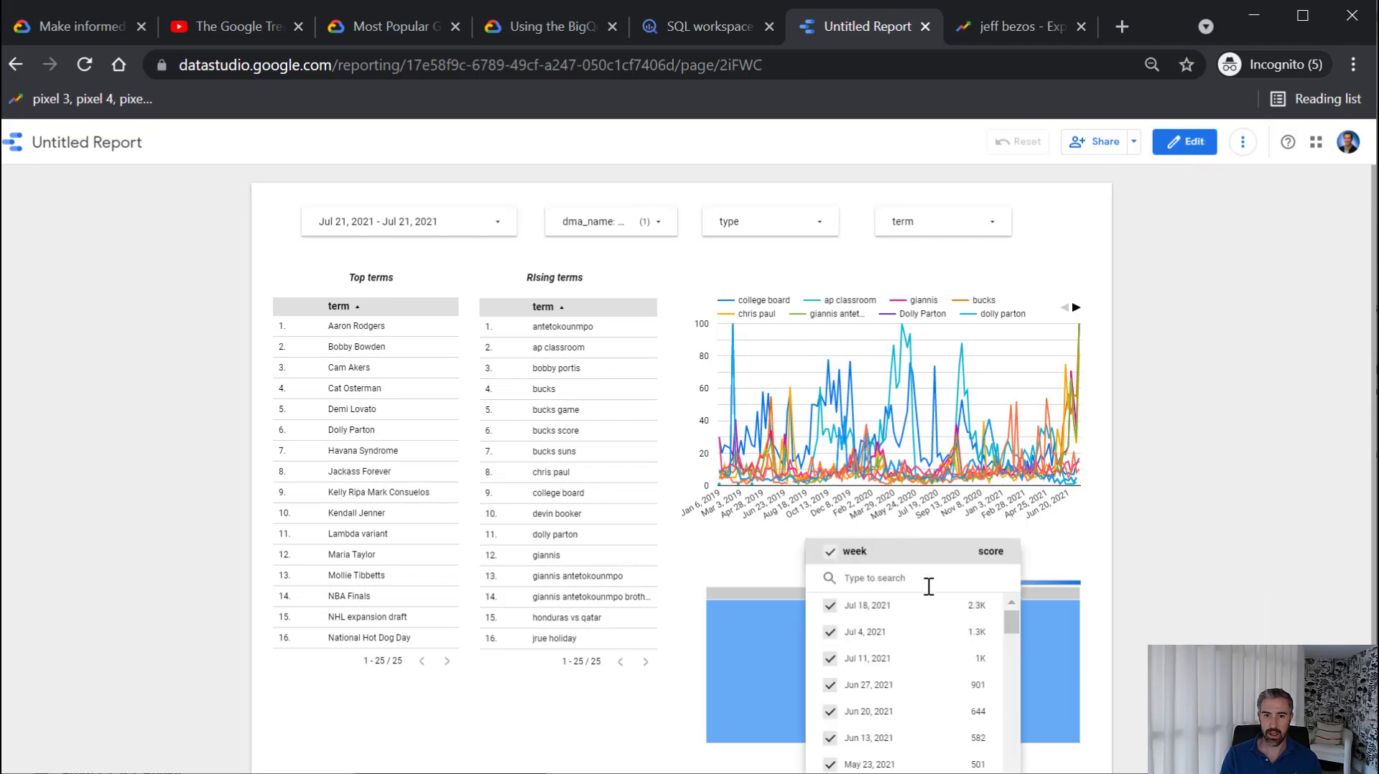
click(962, 660)
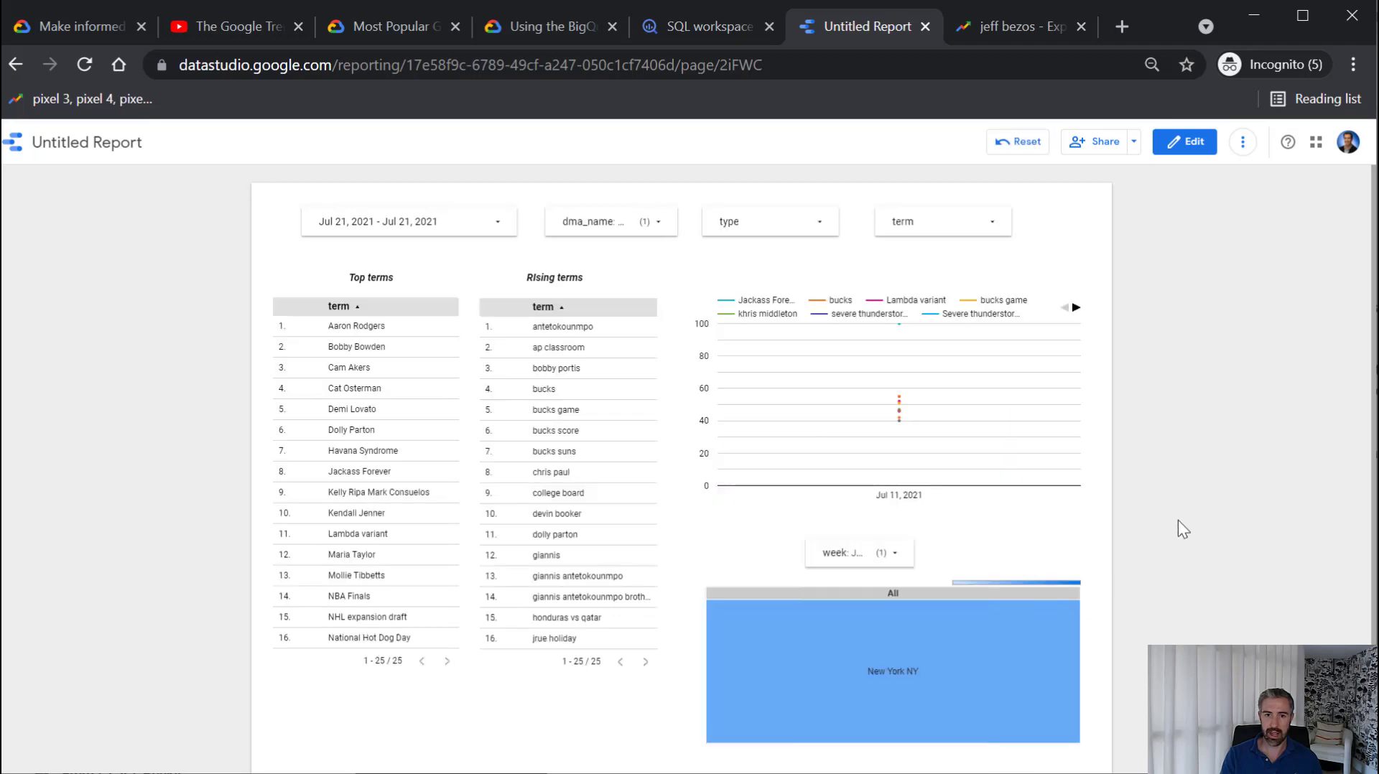
mouse_move(918, 400)
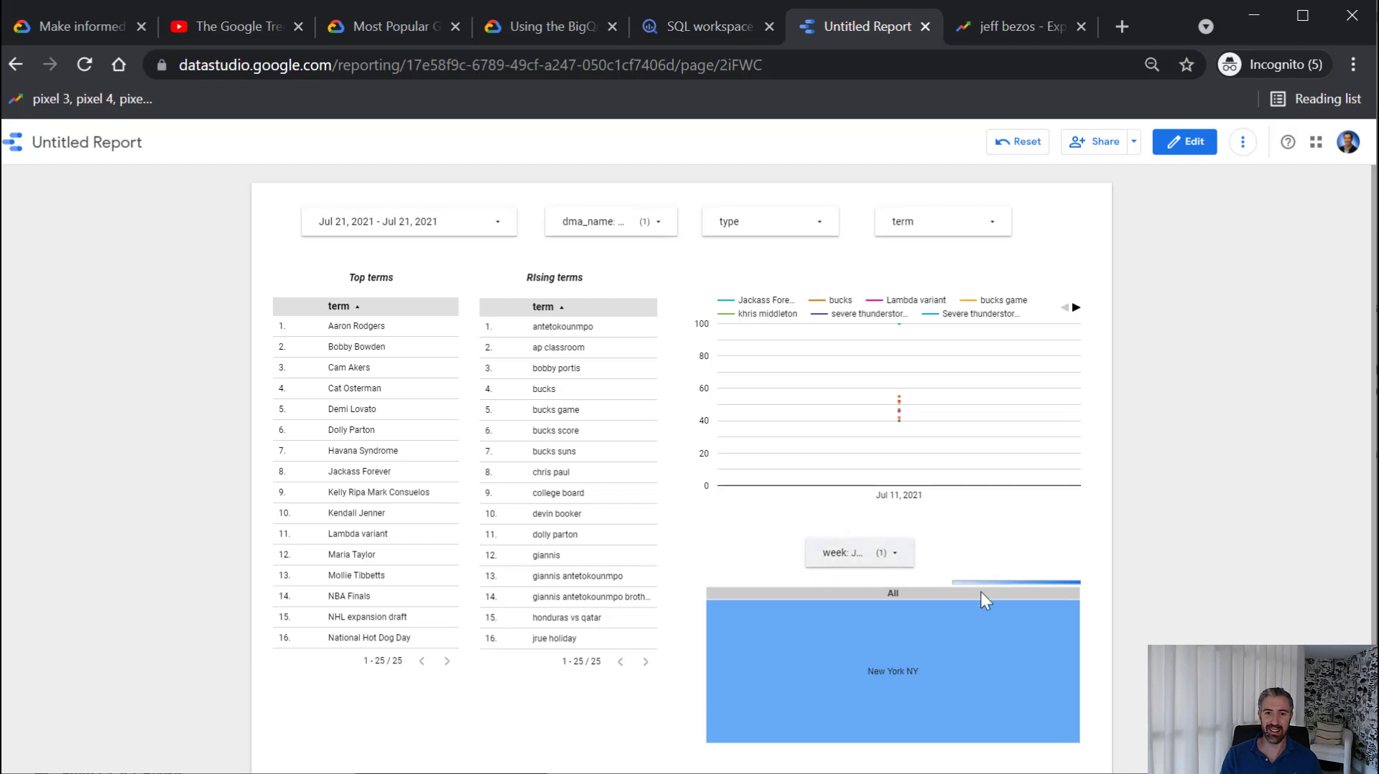
mouse_move(899, 355)
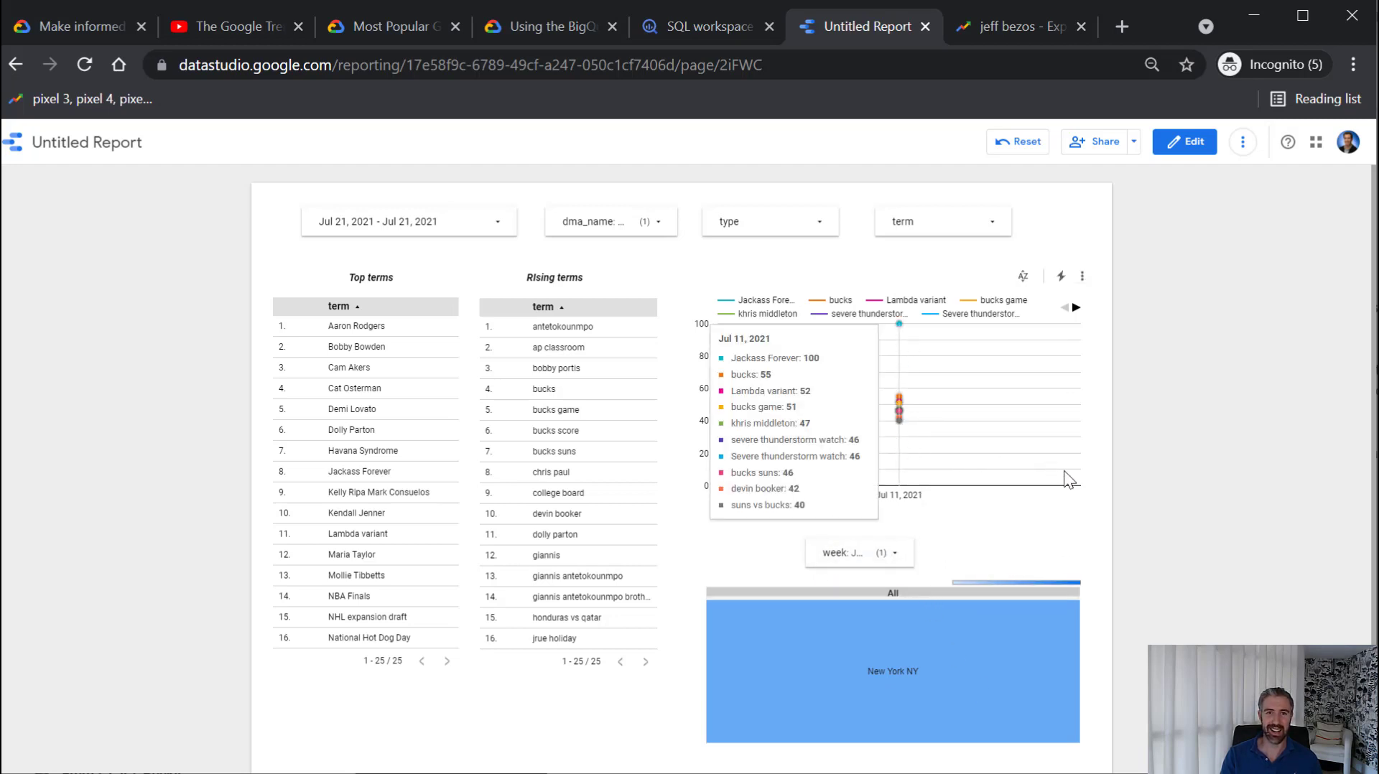
Select all DMAs in the dma_name filter so the report covers every region
click(655, 224)
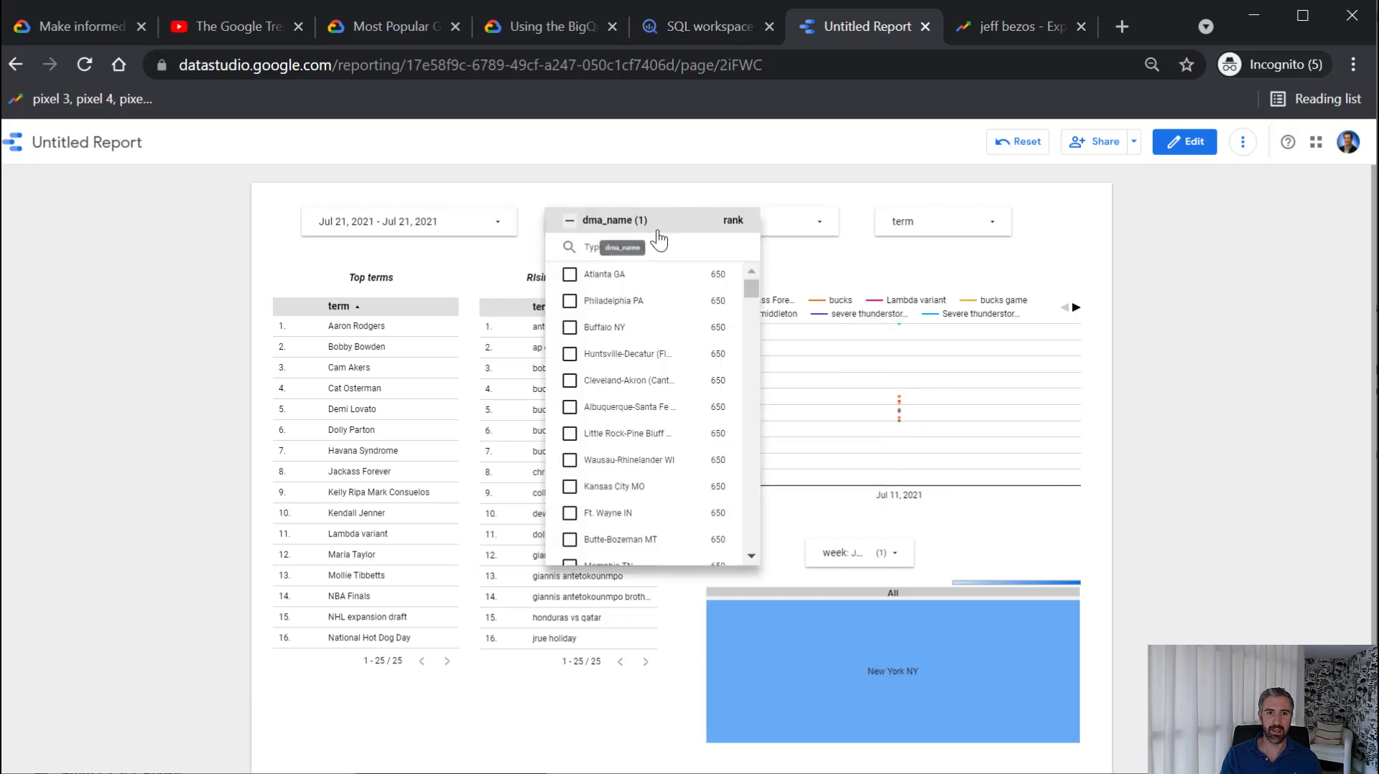
click(569, 220)
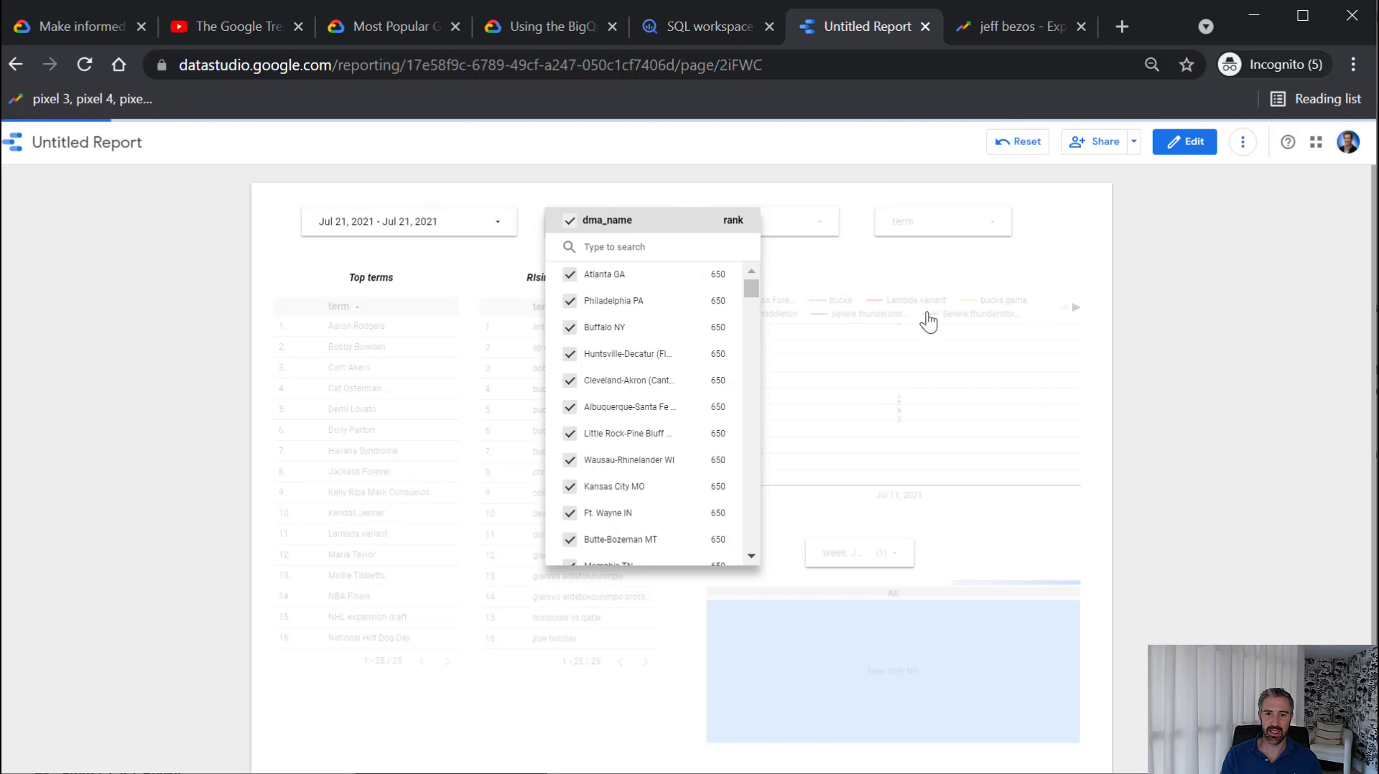
click(1113, 303)
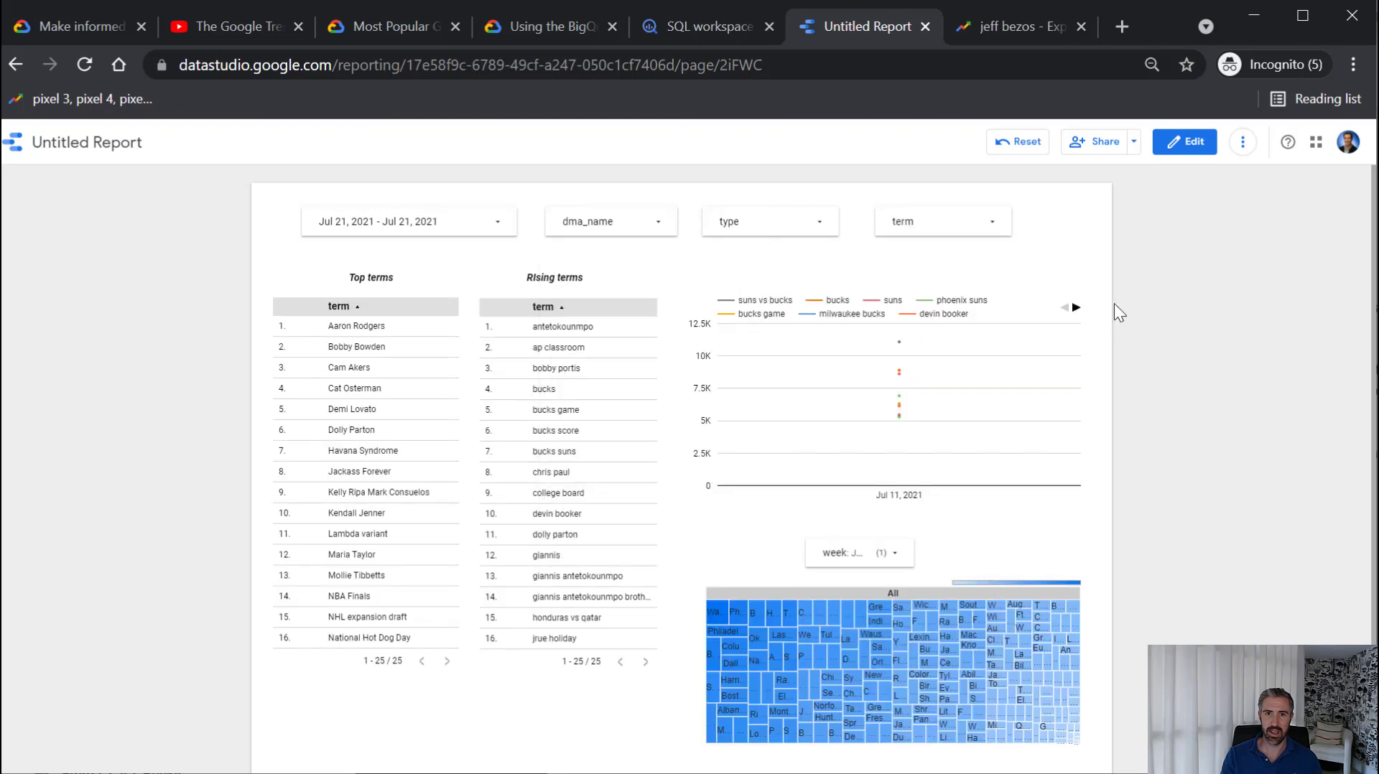
Set both the start and end of the report's date range to Jul 20, 2021
click(501, 228)
click(246, 384)
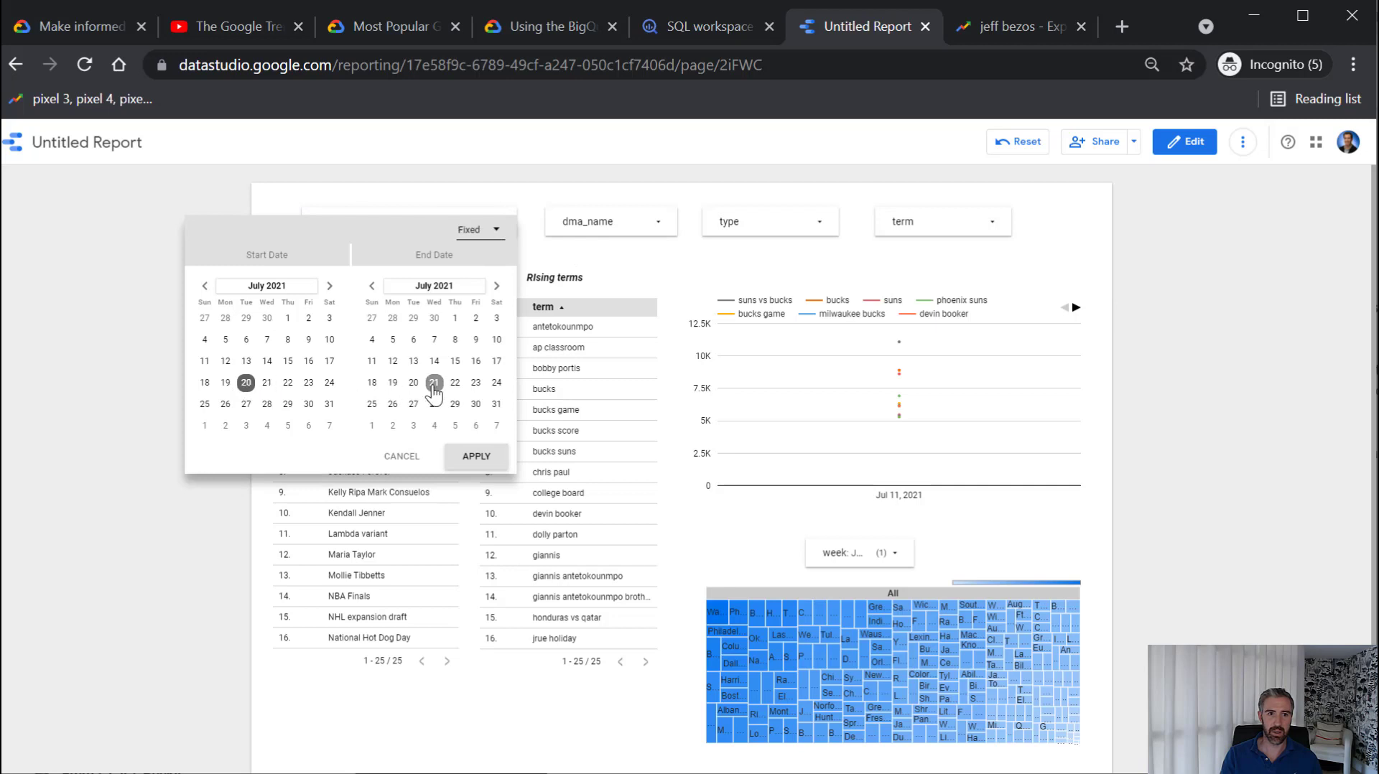
click(413, 384)
click(478, 460)
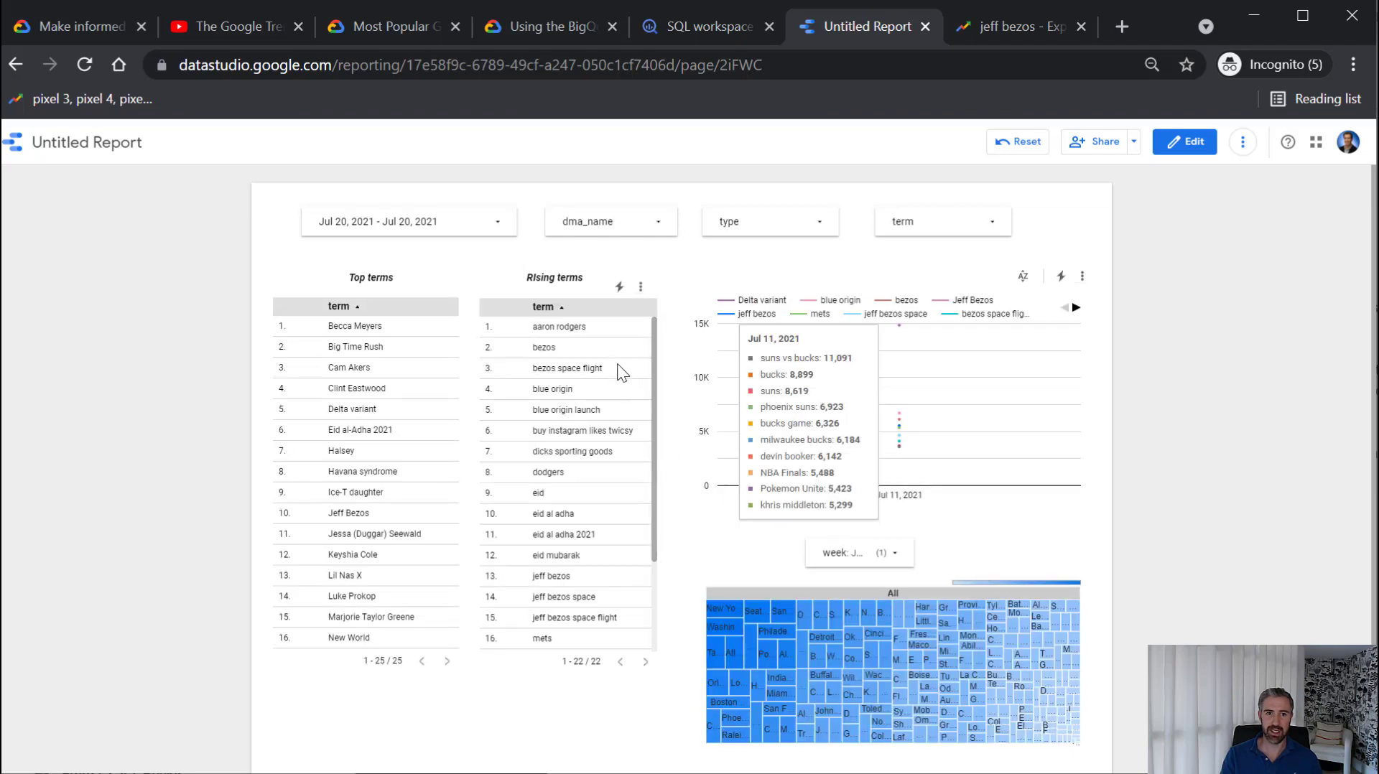
Filter the report to only the lowercase term jeff bezos and inspect the DMA scores in the treemap
click(990, 231)
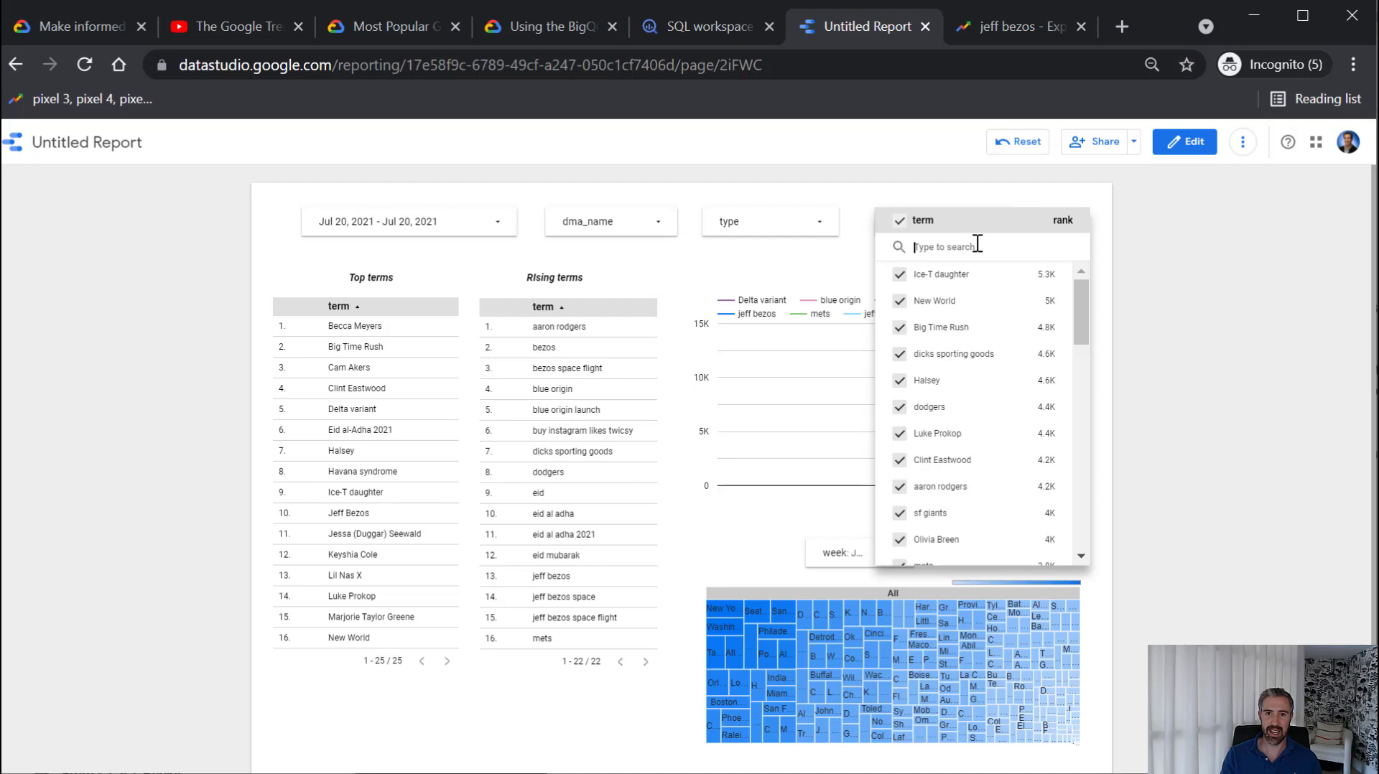
text(je)
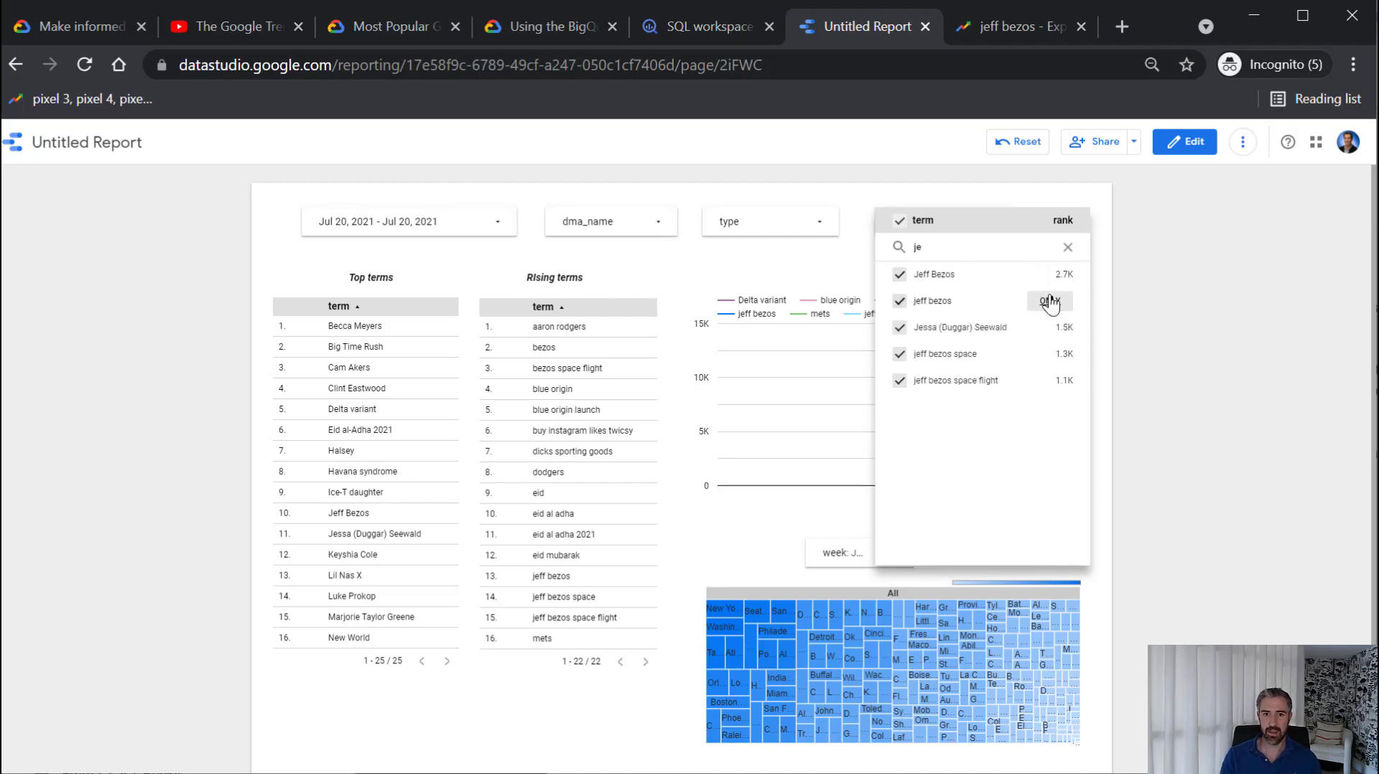
click(1049, 301)
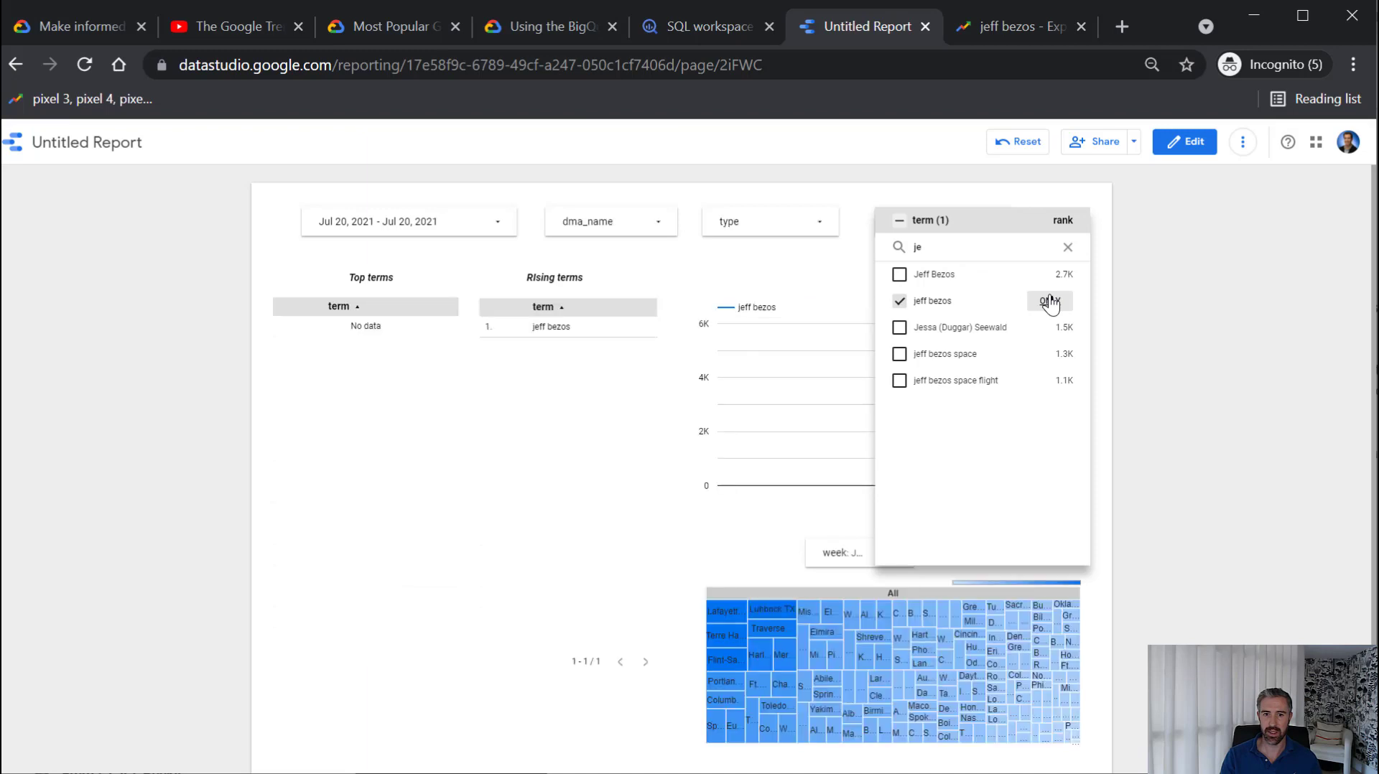
click(1120, 263)
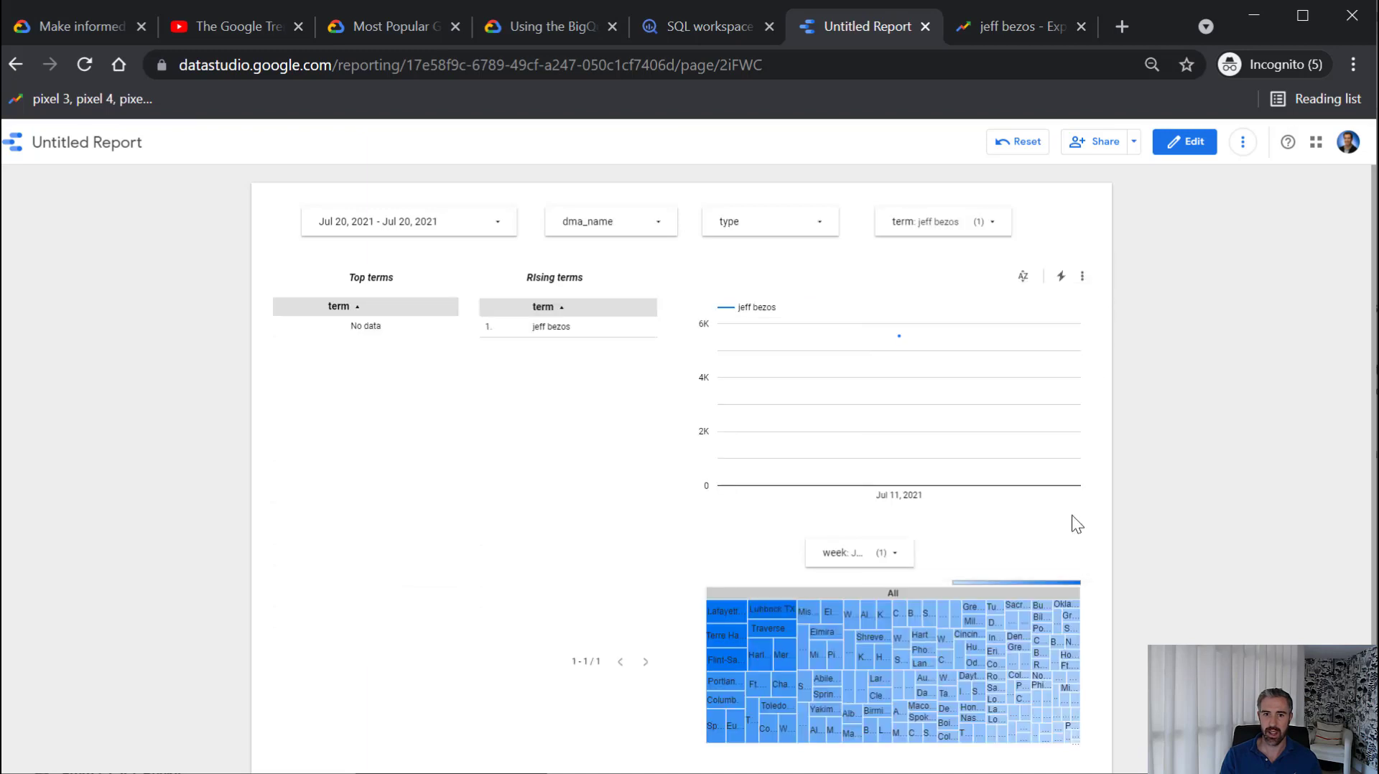
mouse_move(727, 616)
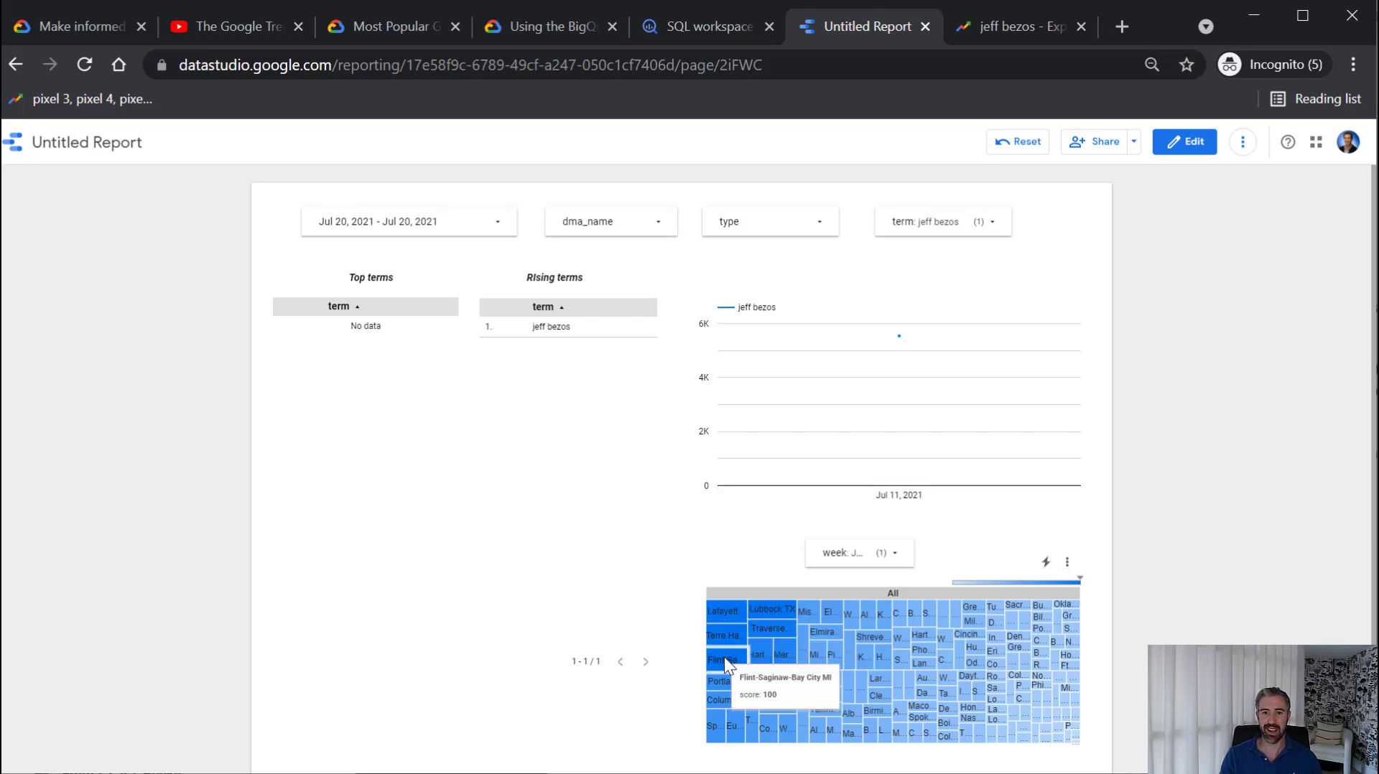
mouse_move(782, 623)
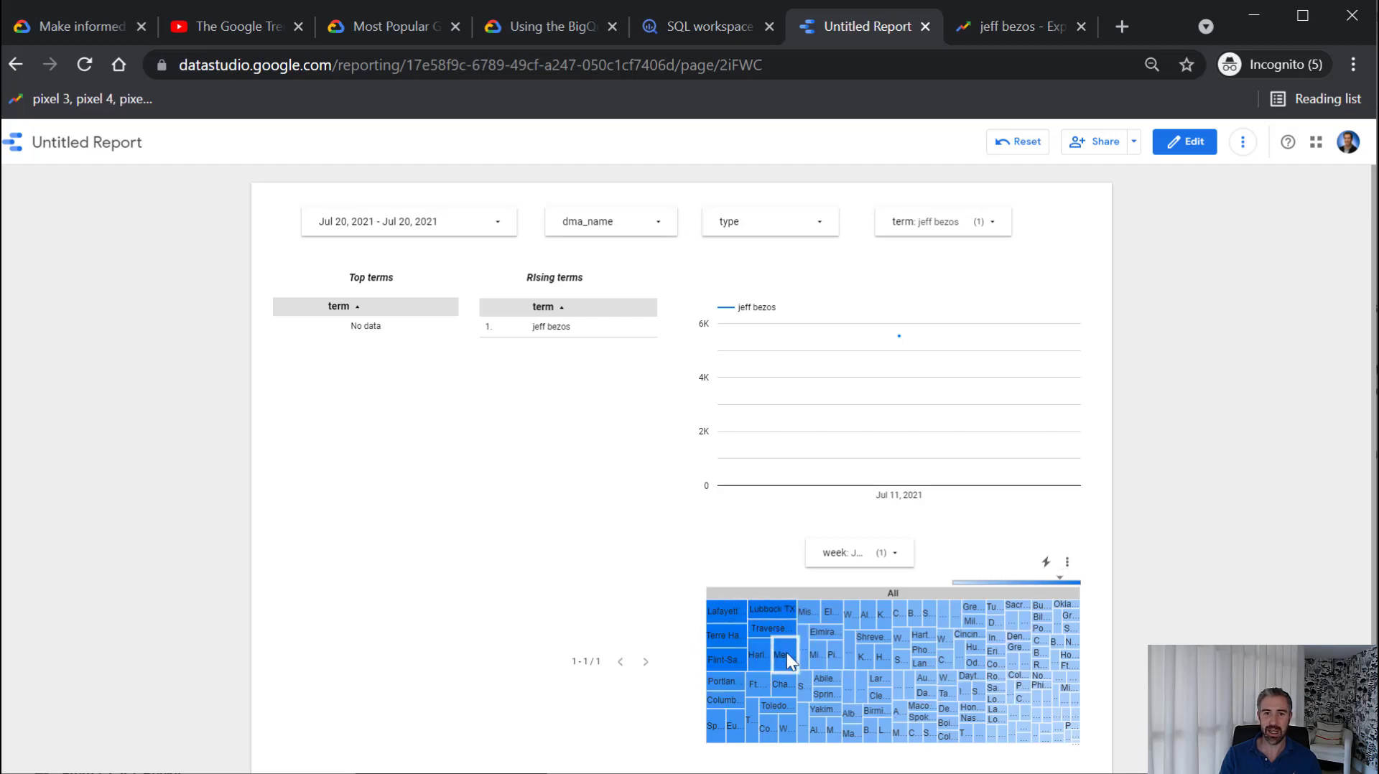
mouse_move(786, 653)
mouse_move(1075, 734)
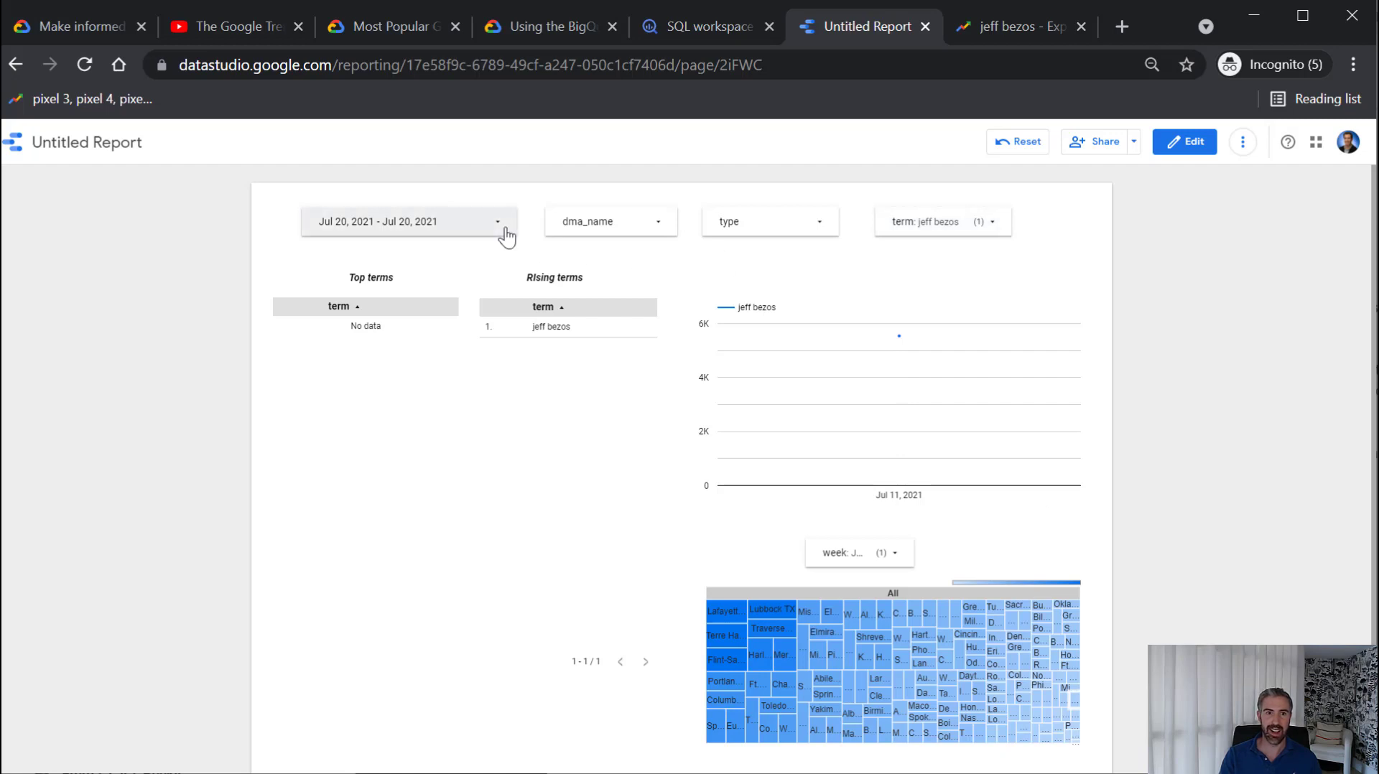
Select all weeks in the week filter so the line chart covers the whole period
click(896, 559)
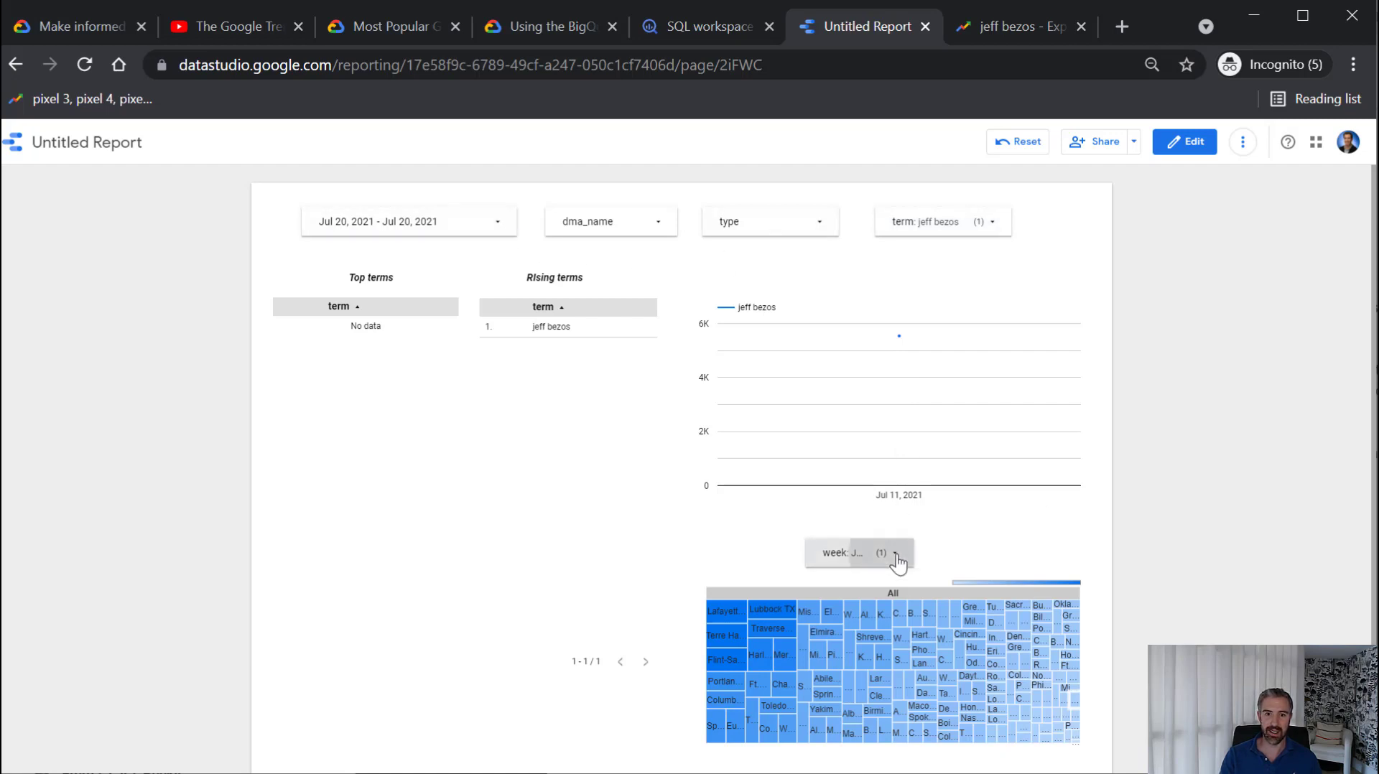
click(830, 552)
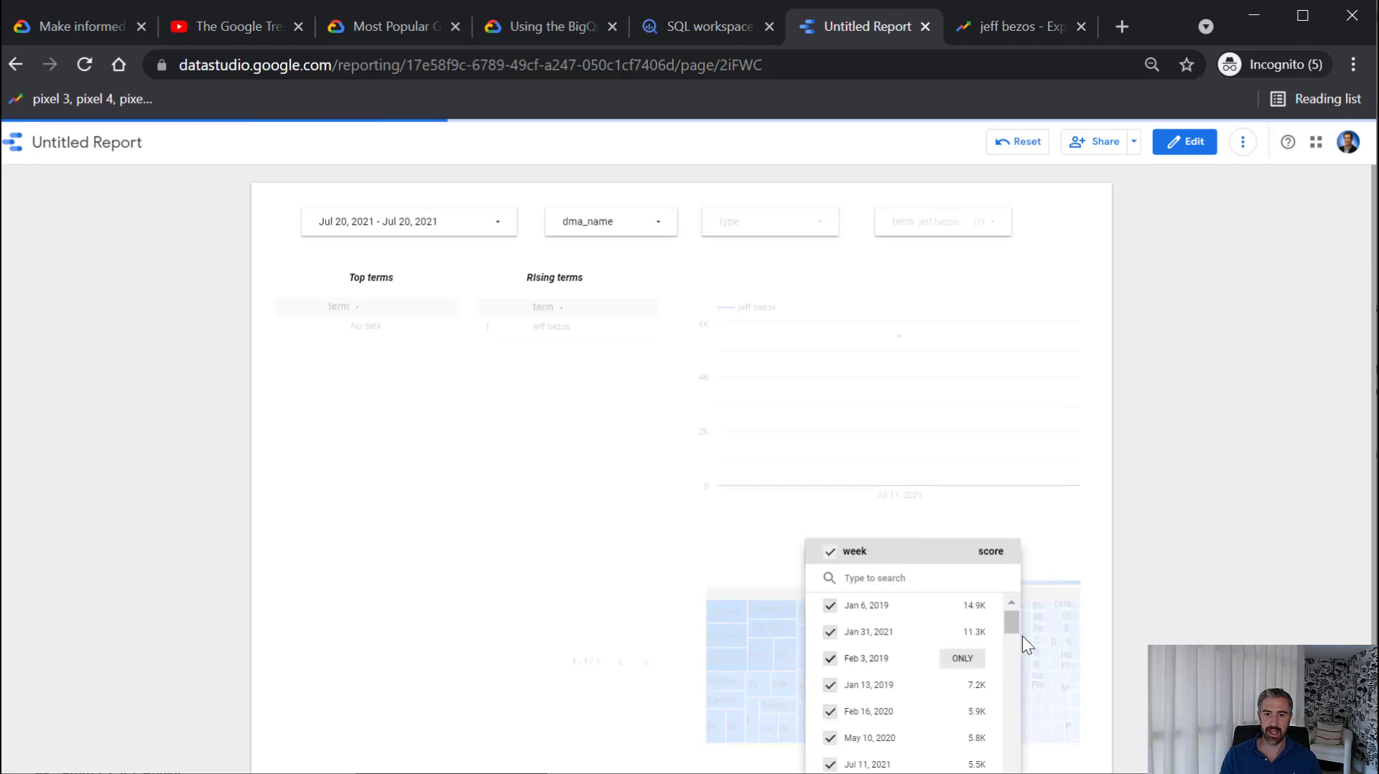
click(662, 222)
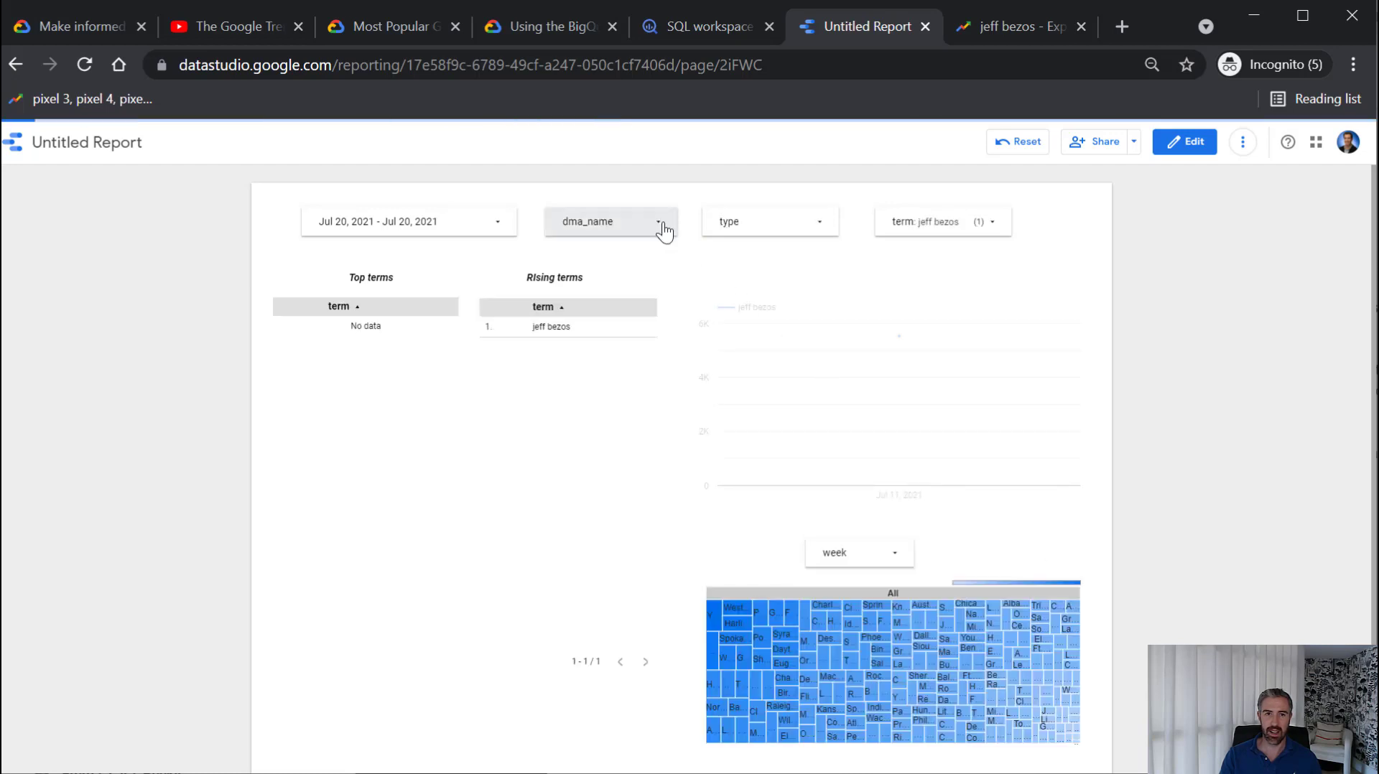
Filter the report's dma_name control to only New York NY
click(662, 222)
click(654, 257)
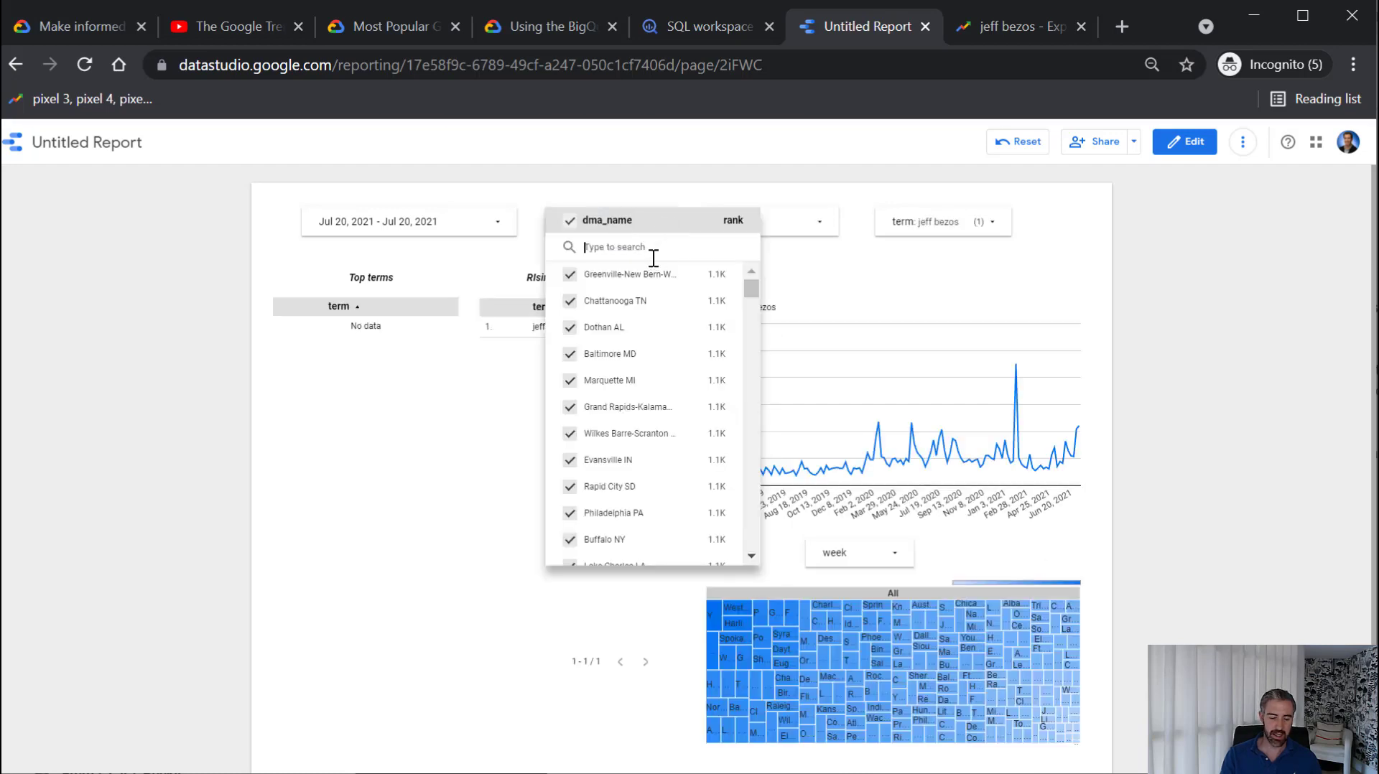
text(new york)
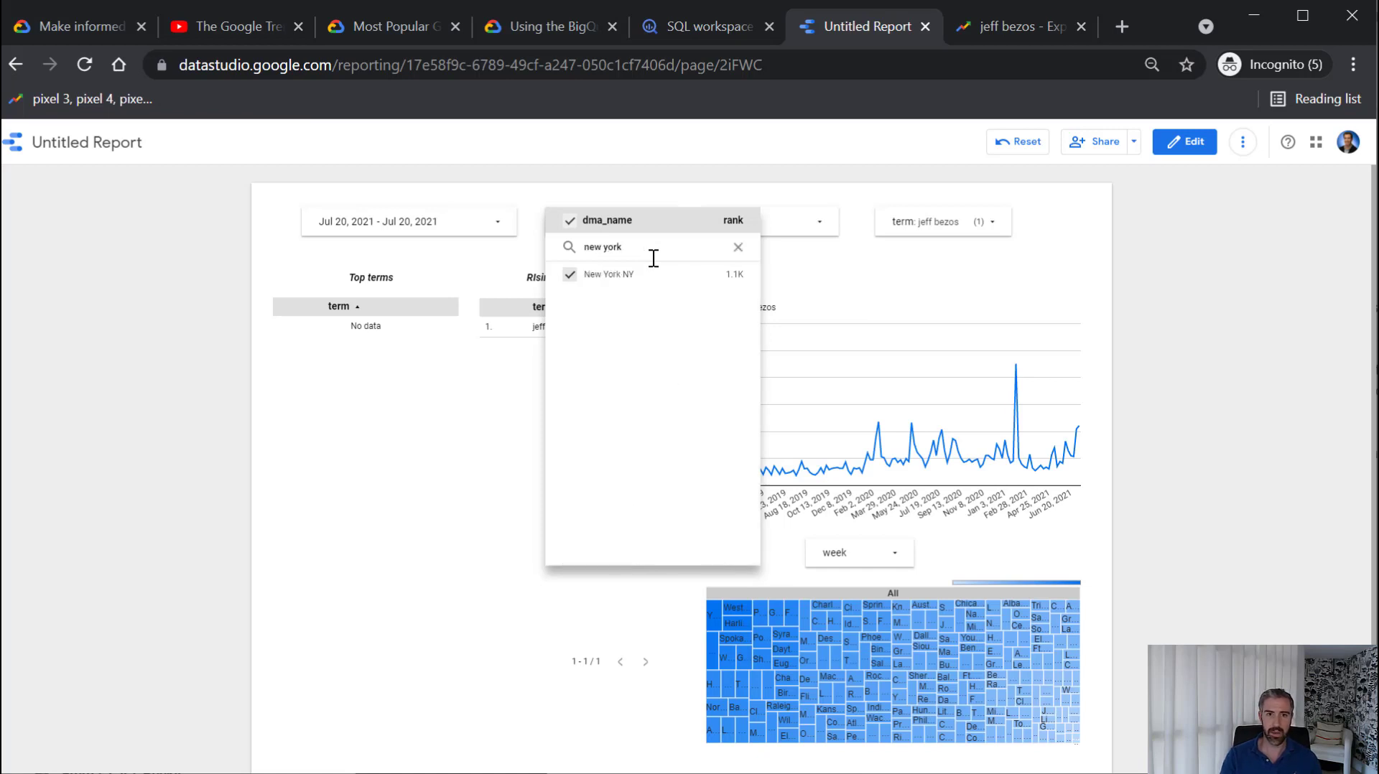
click(719, 276)
click(231, 317)
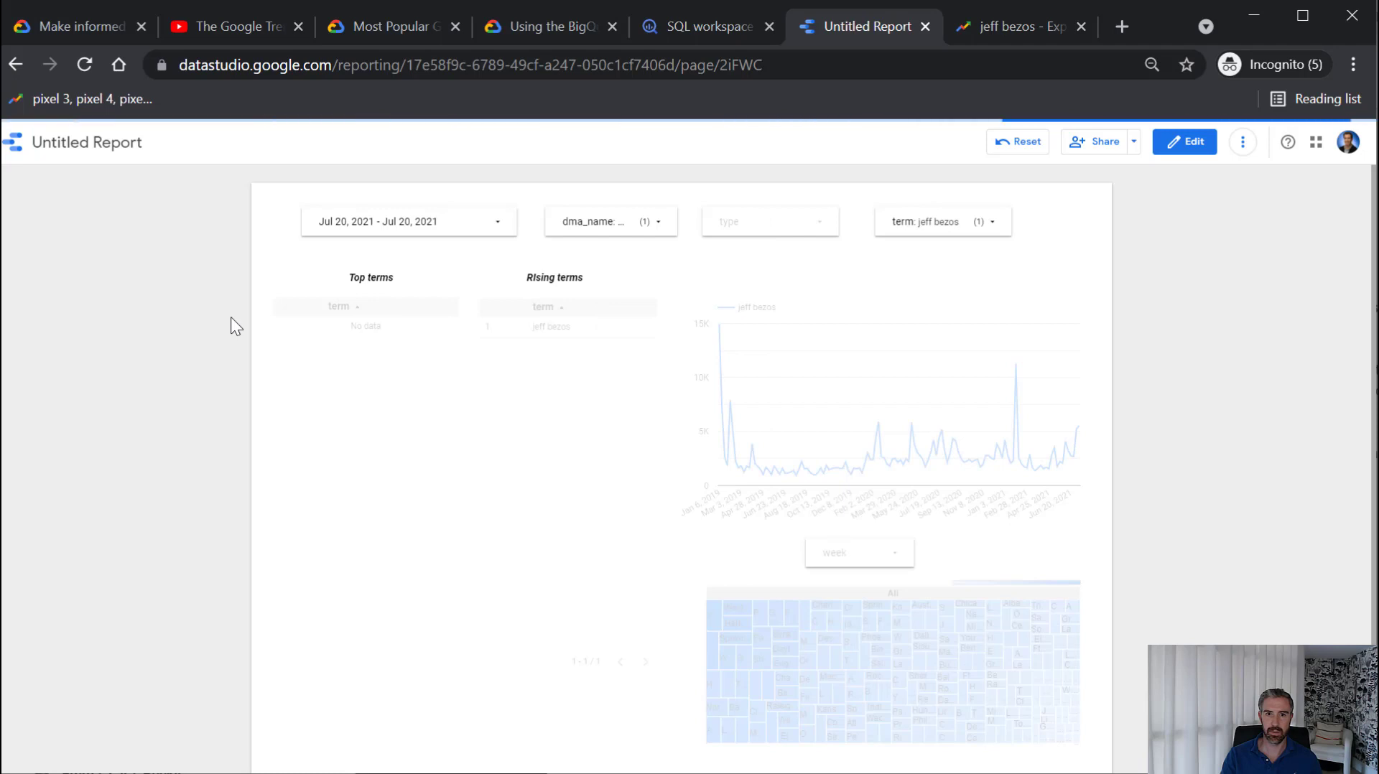
Select all terms in the term filter so the report is no longer limited to jeff bezos
click(995, 224)
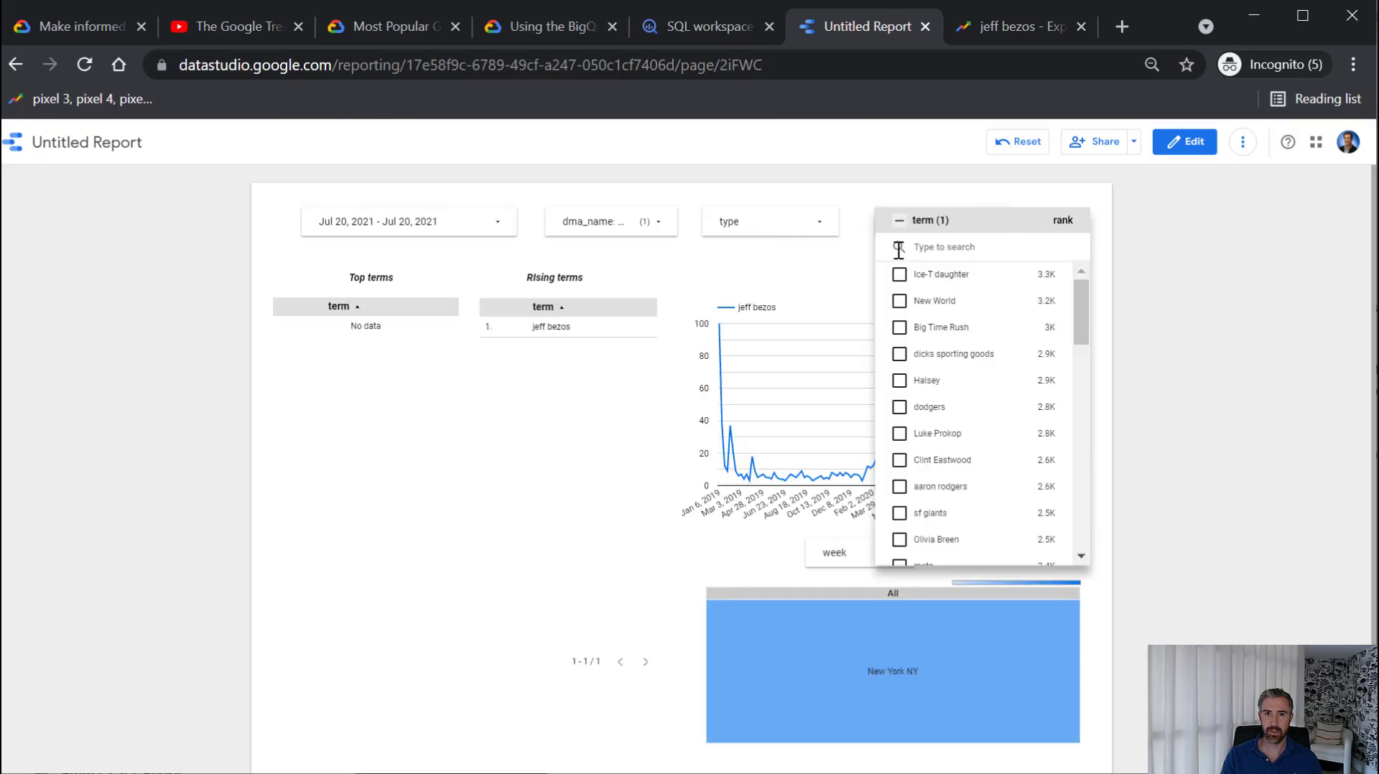
click(900, 222)
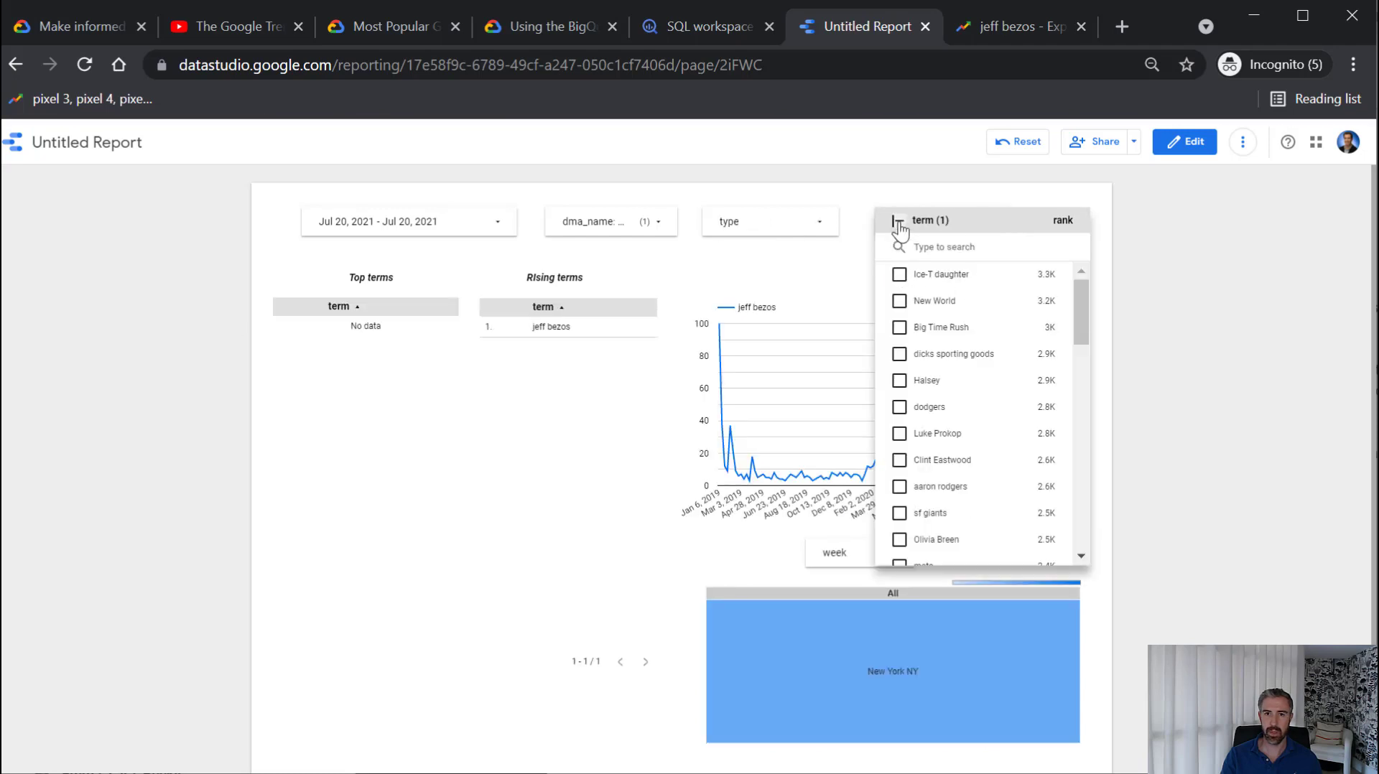
click(1221, 257)
Set both the start and end of the report's date range to Jul 18, 2021, and highlight bucks game among the rising terms
click(494, 230)
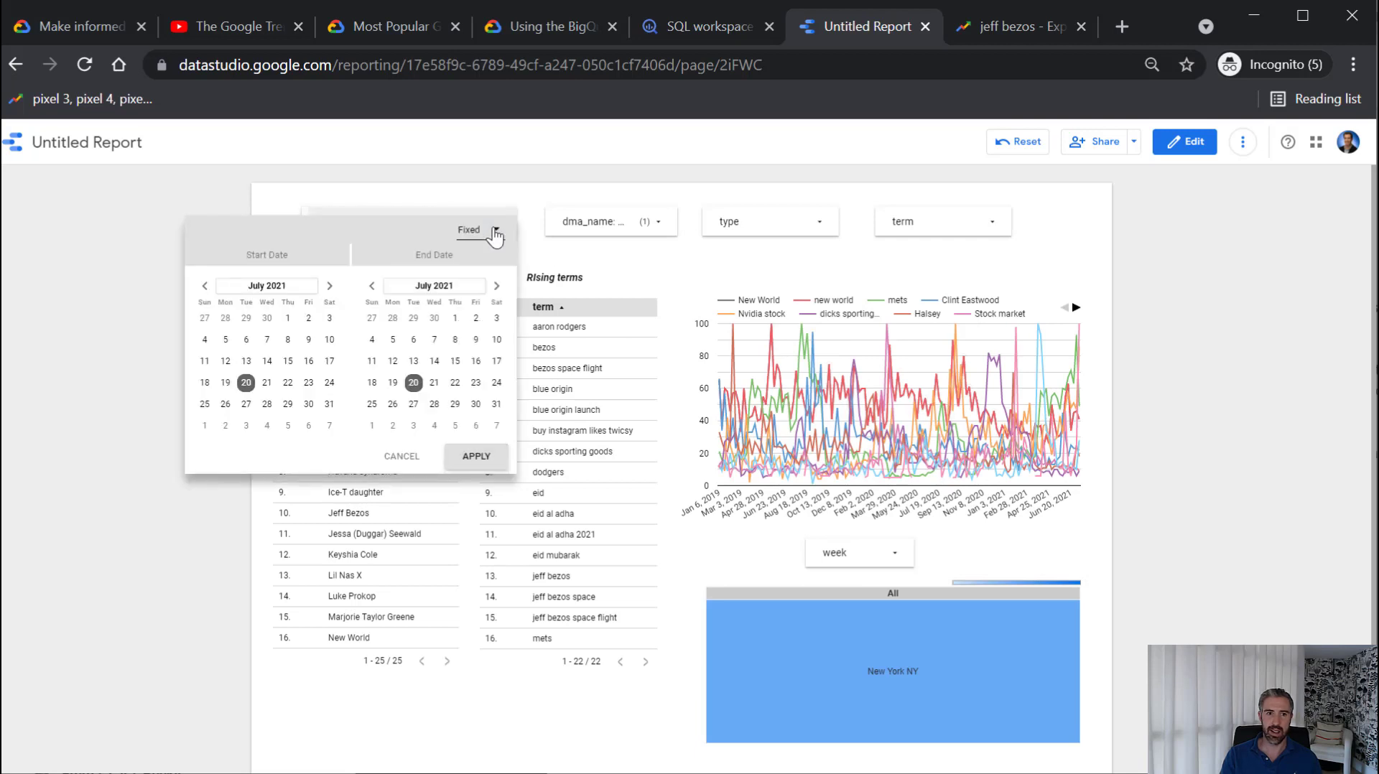
click(205, 385)
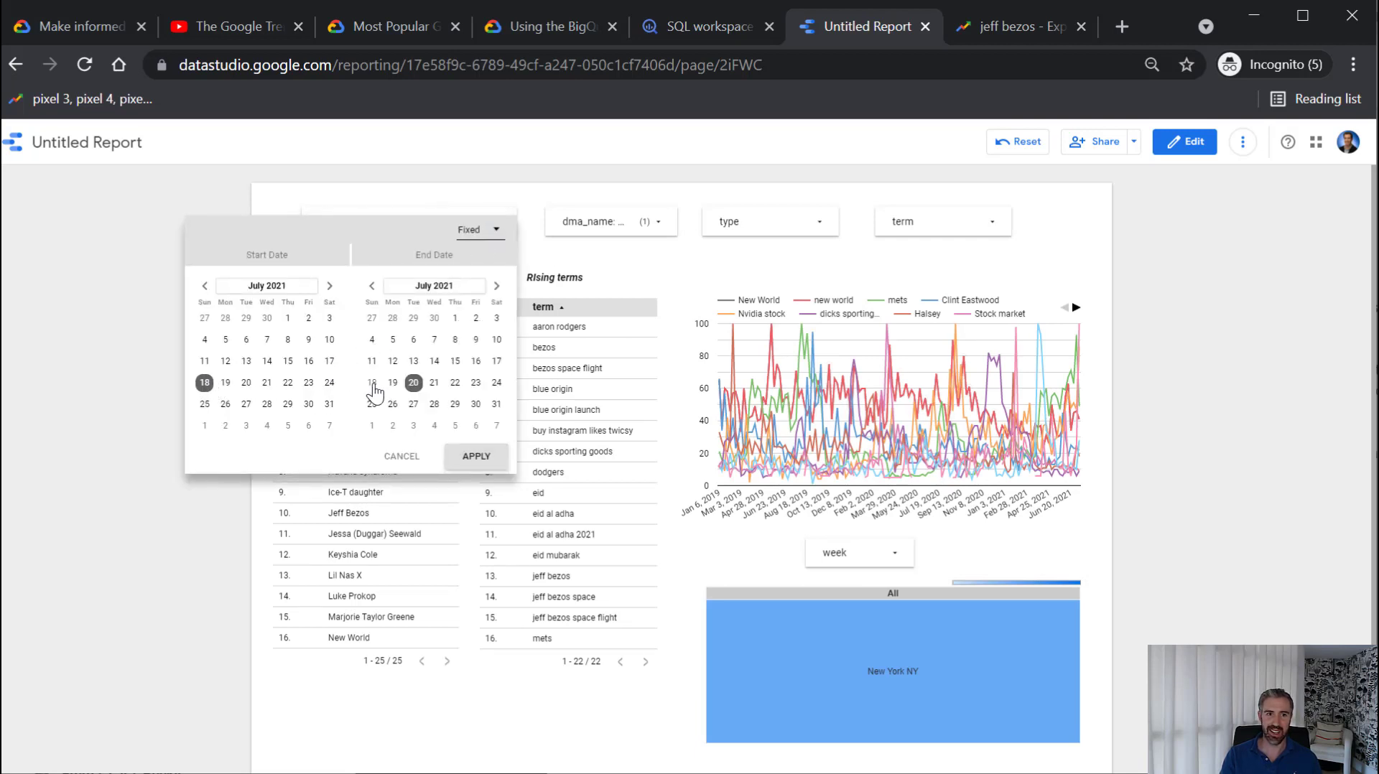
click(371, 384)
click(467, 460)
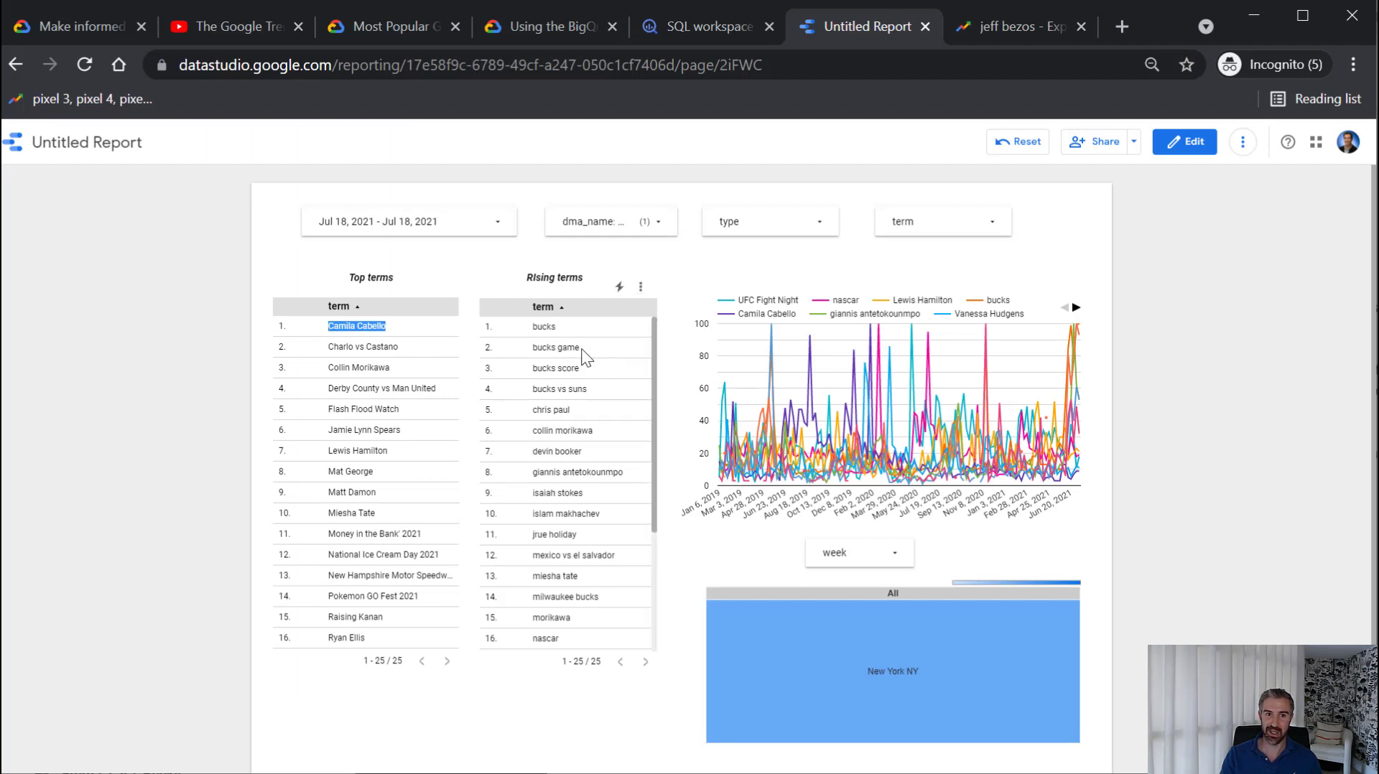
drag(580, 347, 537, 351)
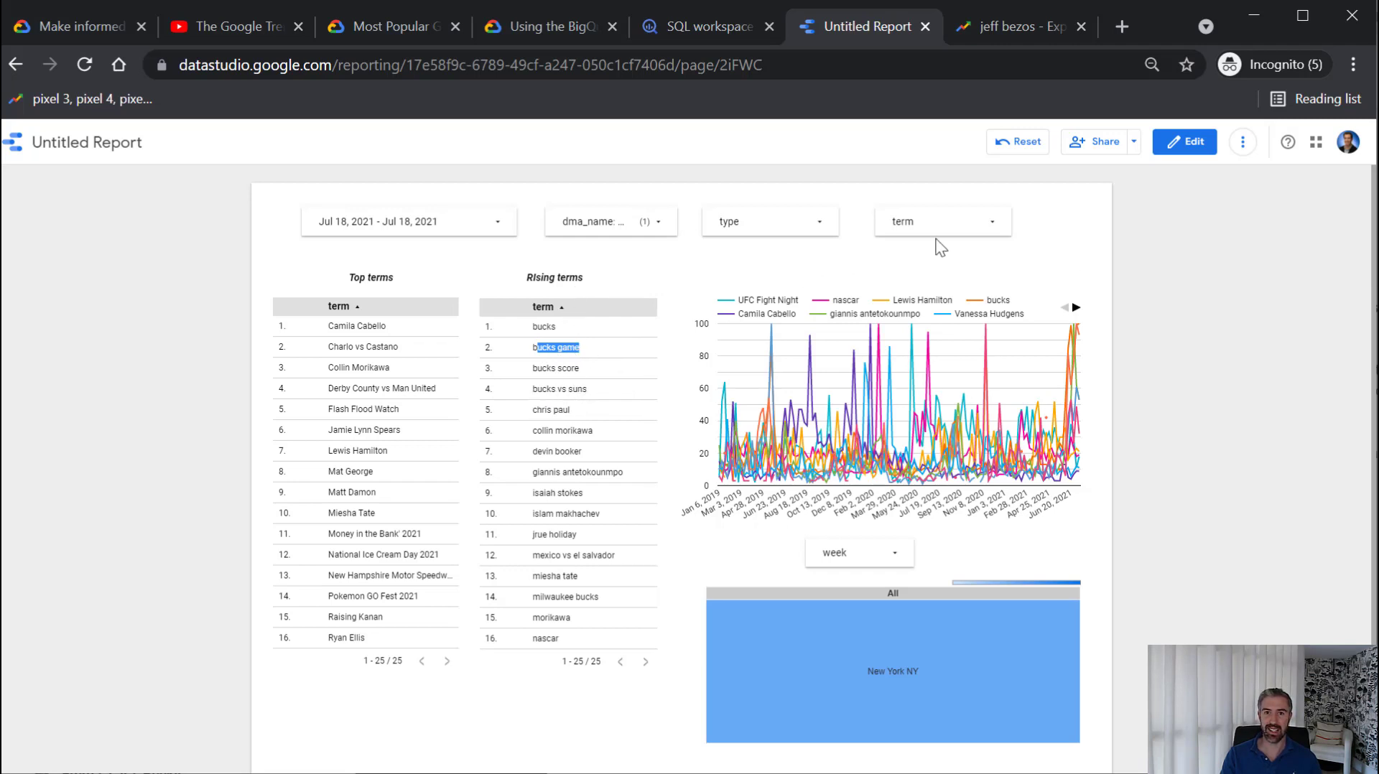
click(990, 224)
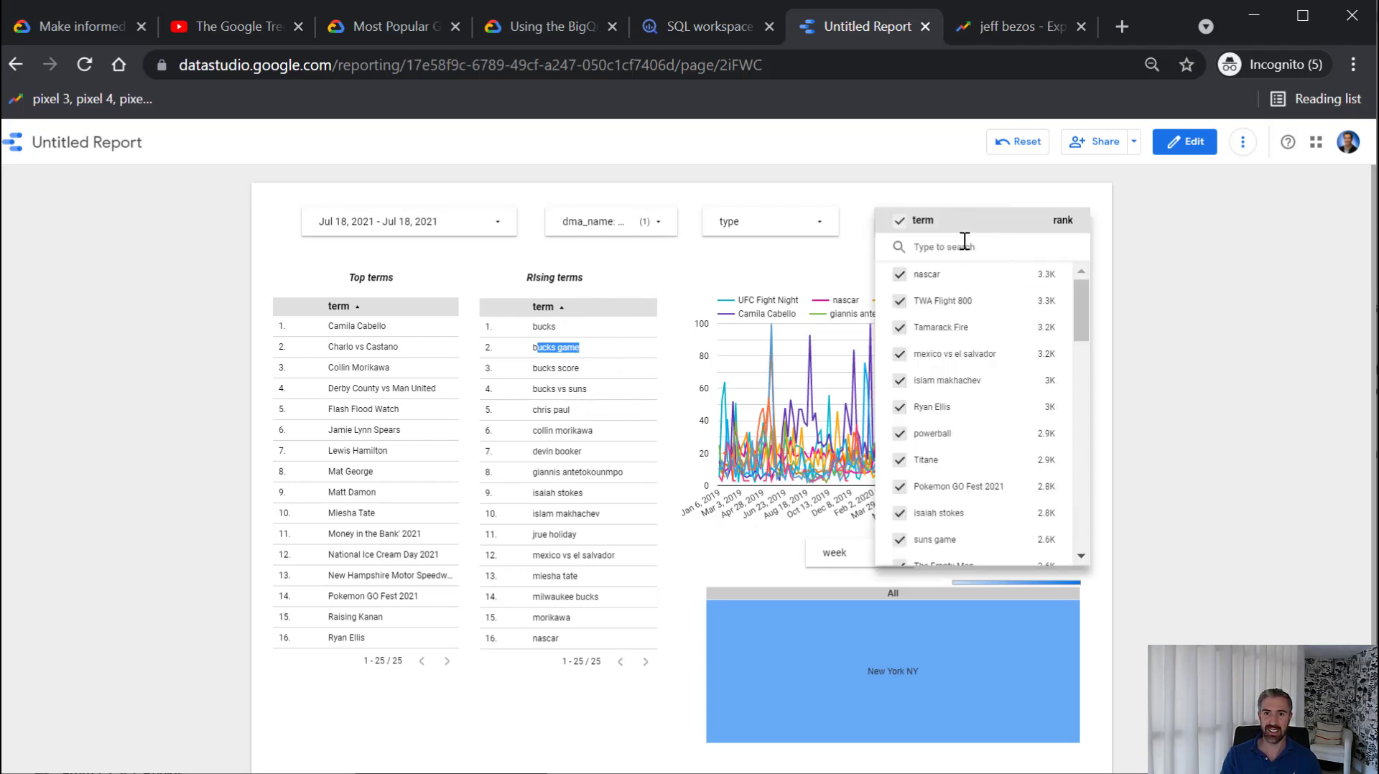
click(965, 244)
text(bu)
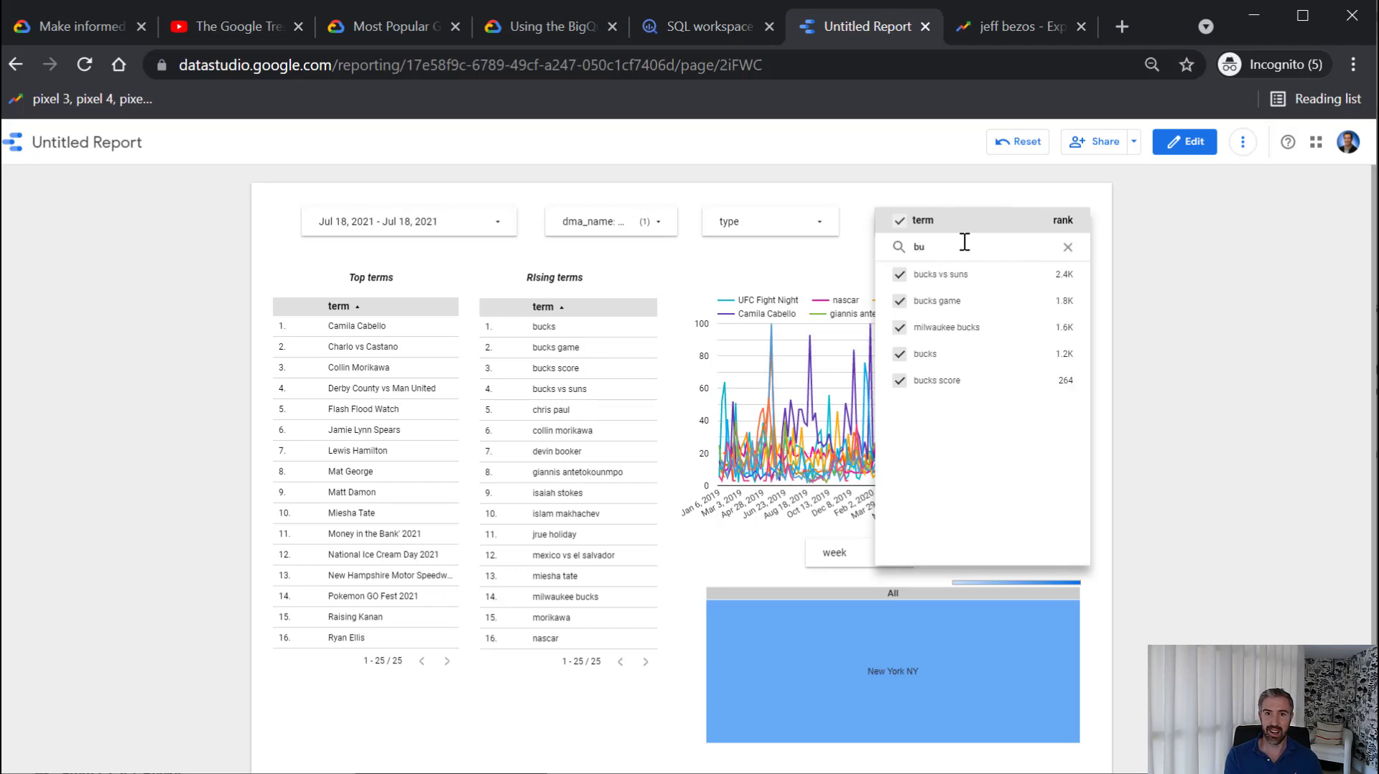
click(1236, 277)
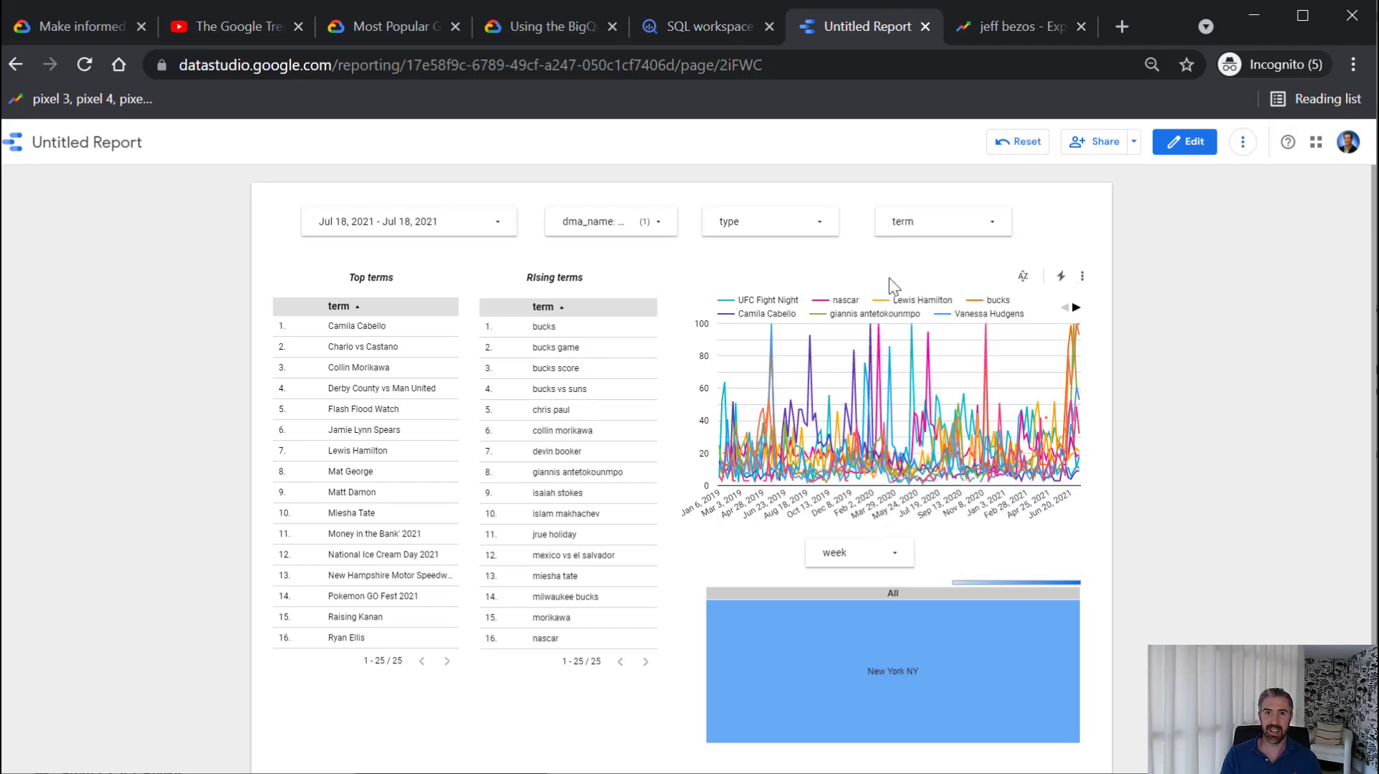
Filter the report's type control to only Rising terms
click(815, 227)
click(877, 275)
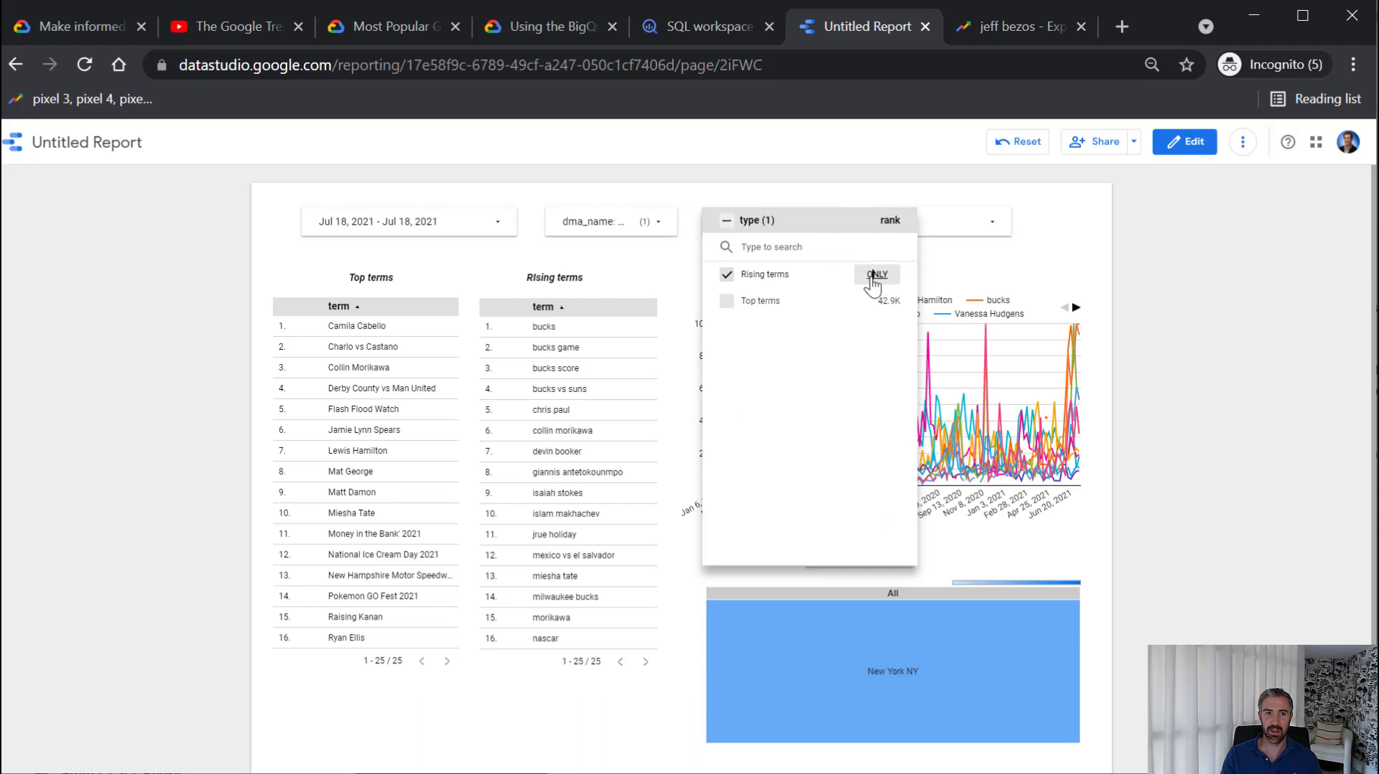
click(1236, 365)
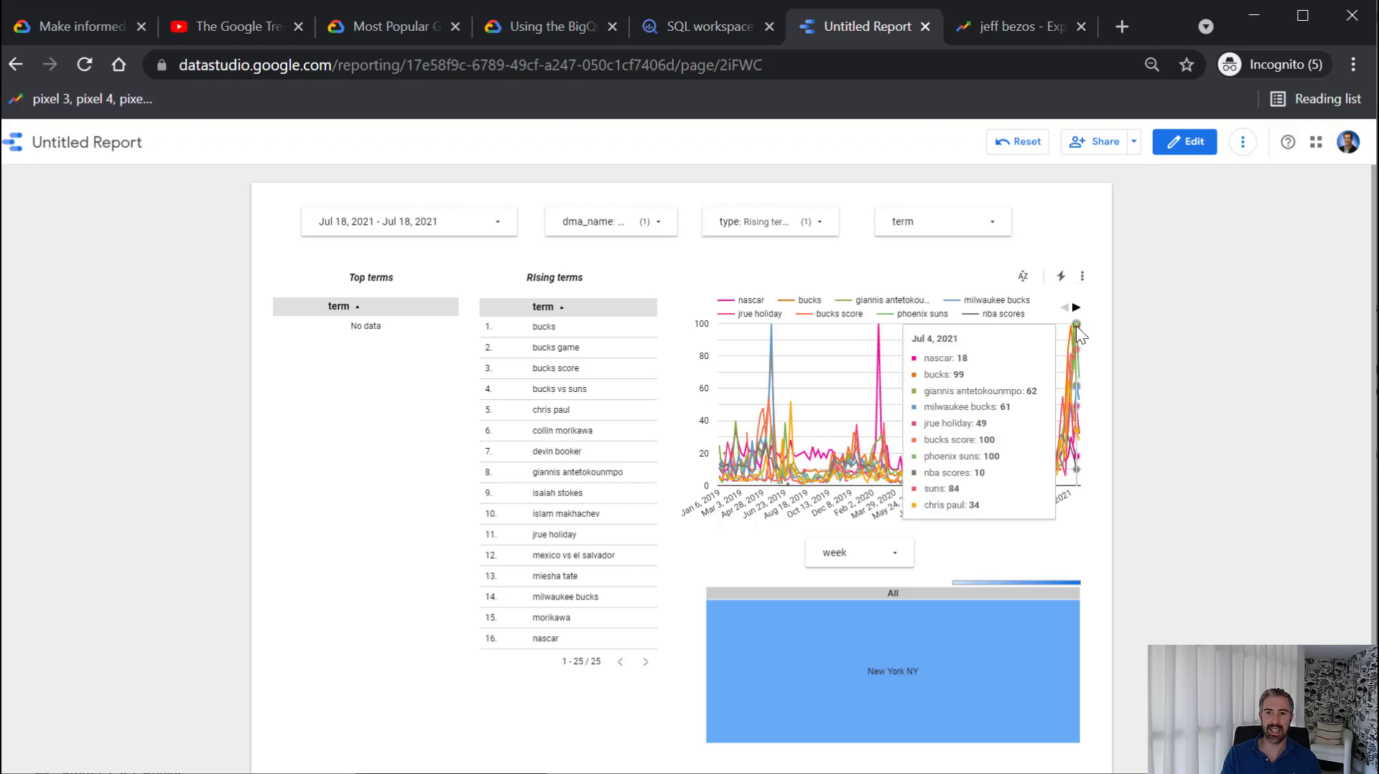
Search the term filter for bucks and limit the report to only the term bucks
click(996, 224)
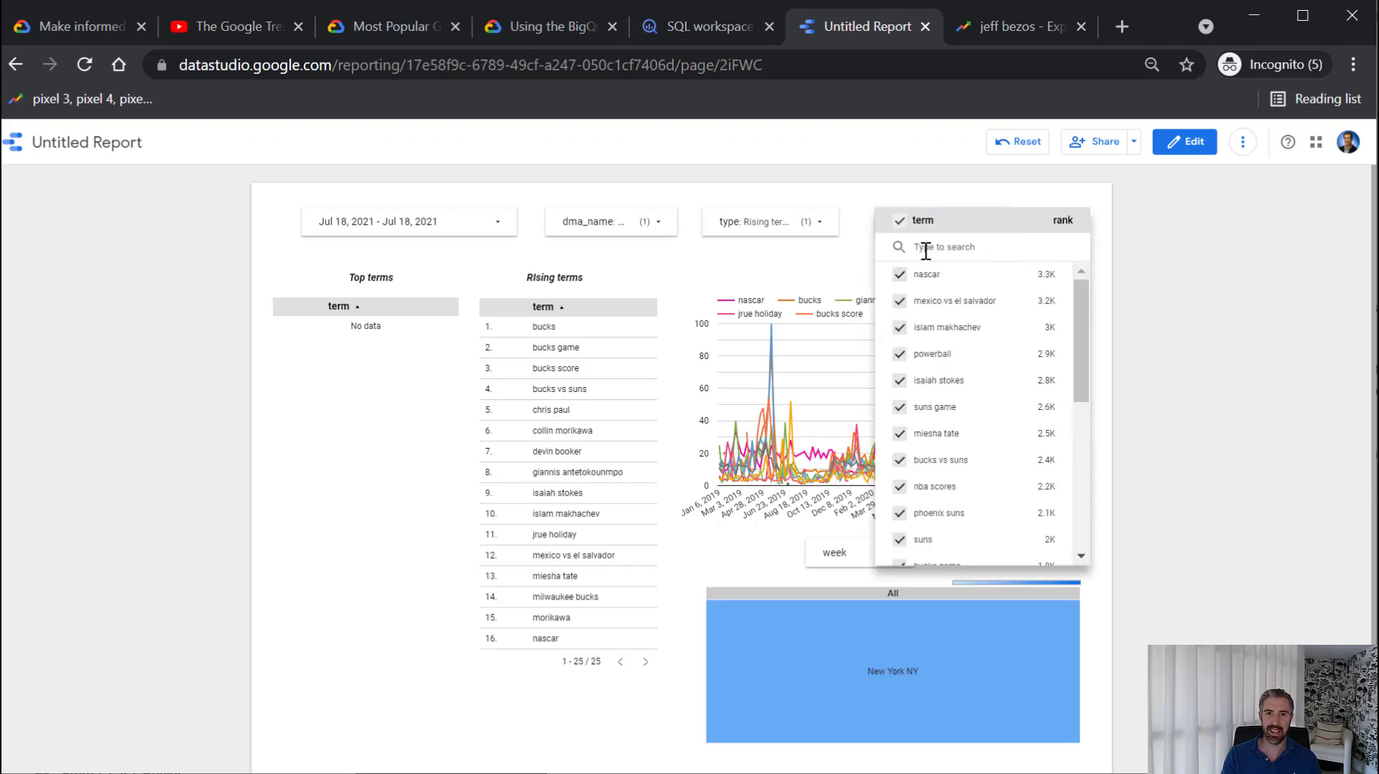
text(bu)
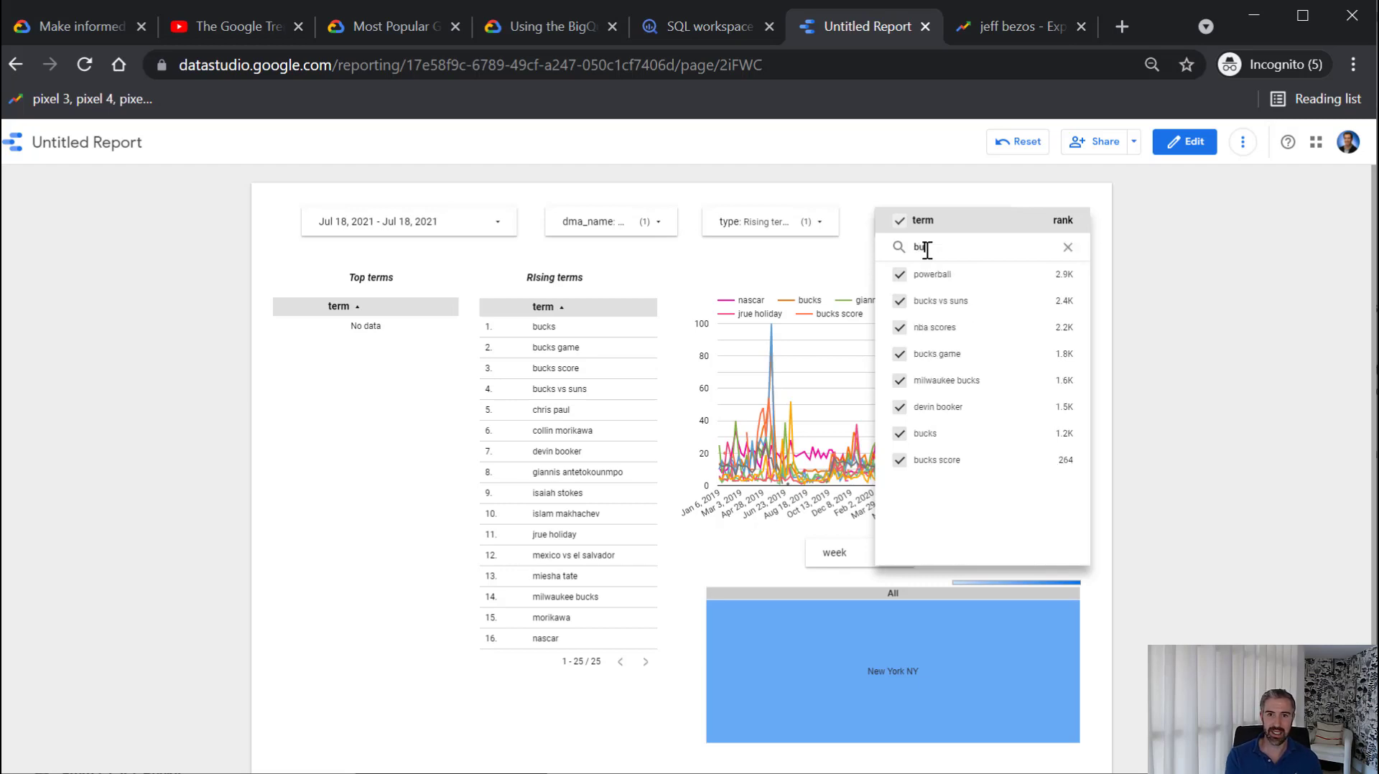
text(cks)
key(BackSpace)
key(BackSpace)
key(BackSpace)
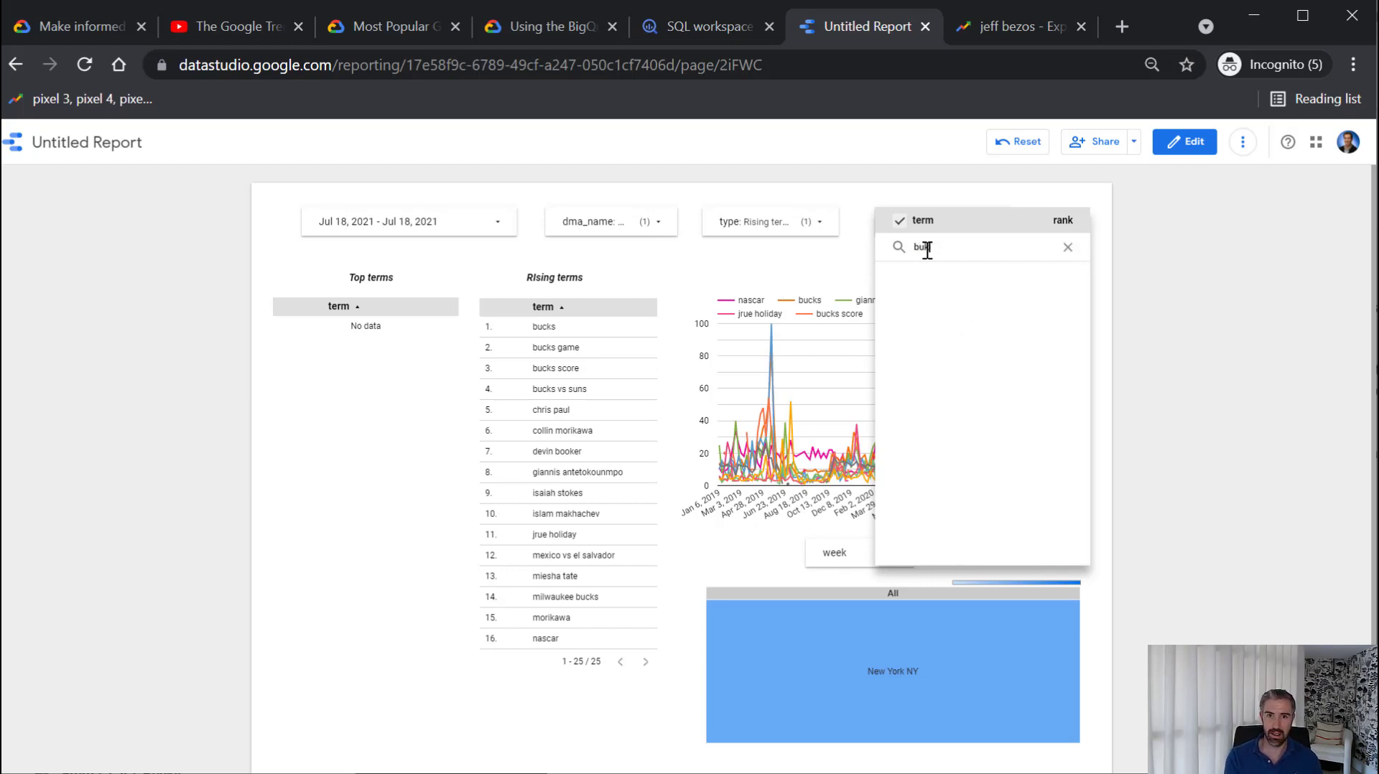
text(cks)
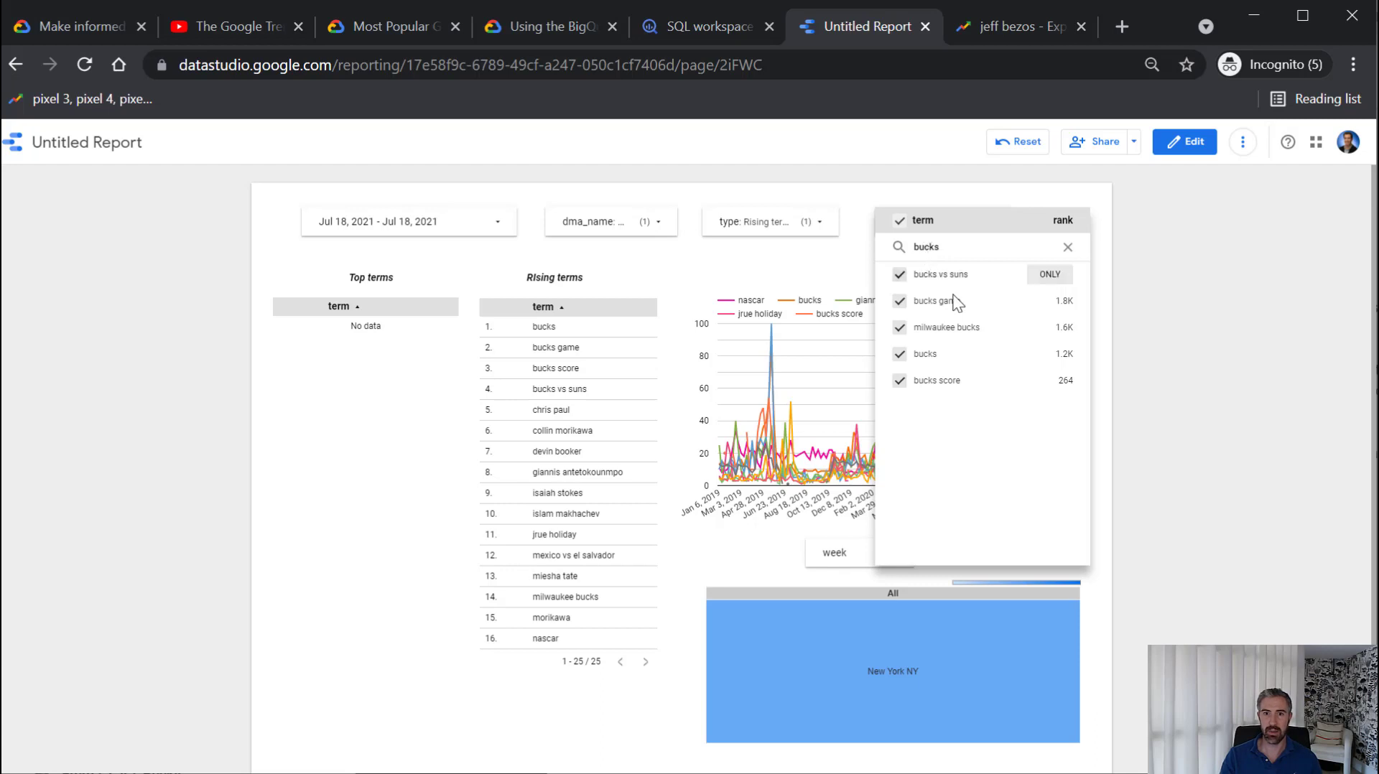
click(1048, 356)
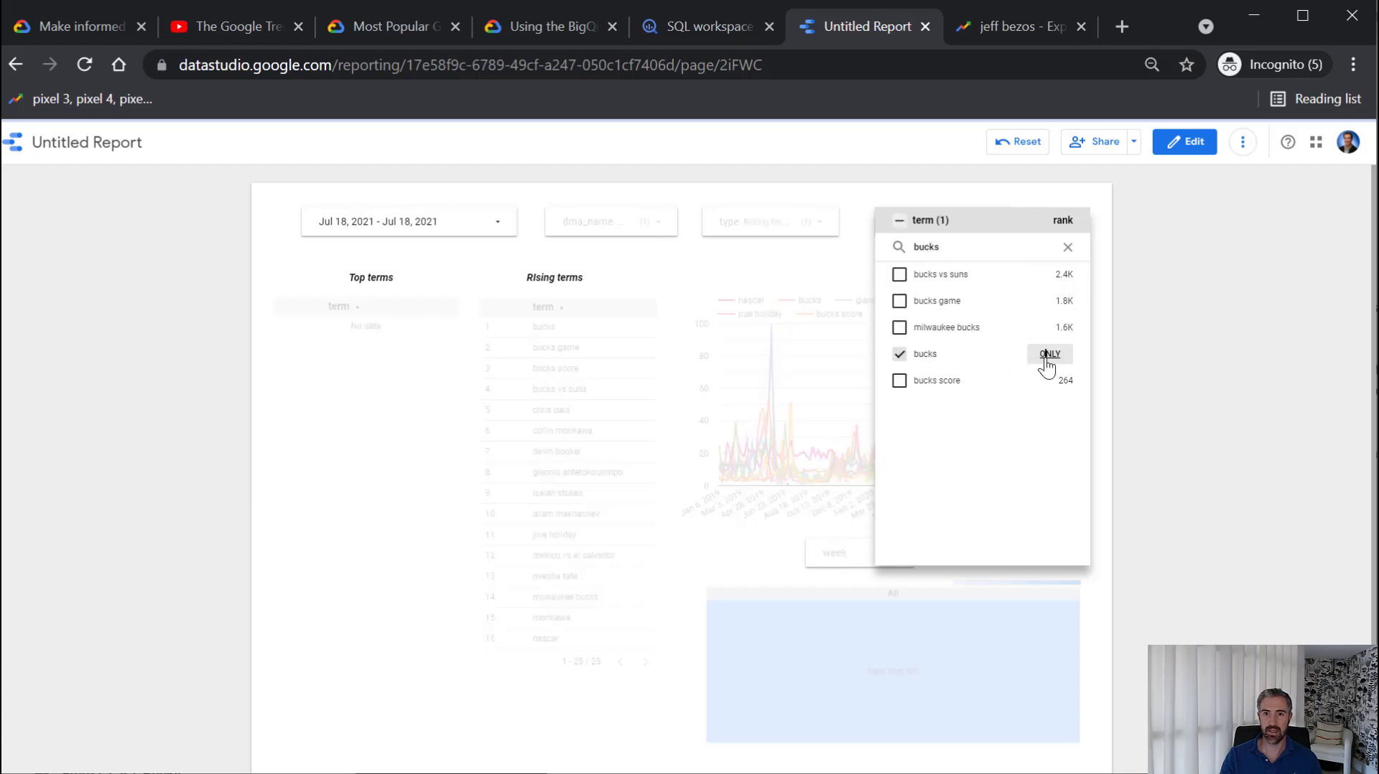
click(1194, 393)
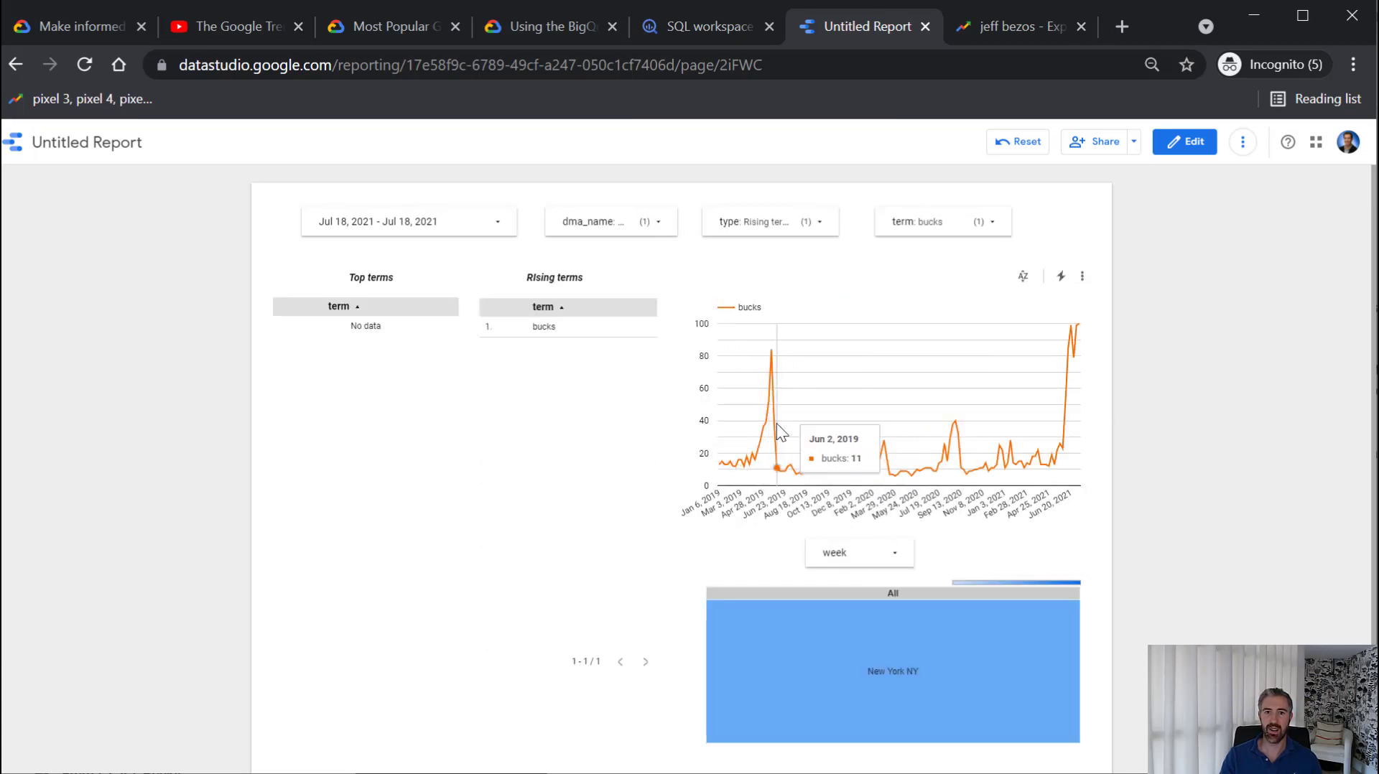